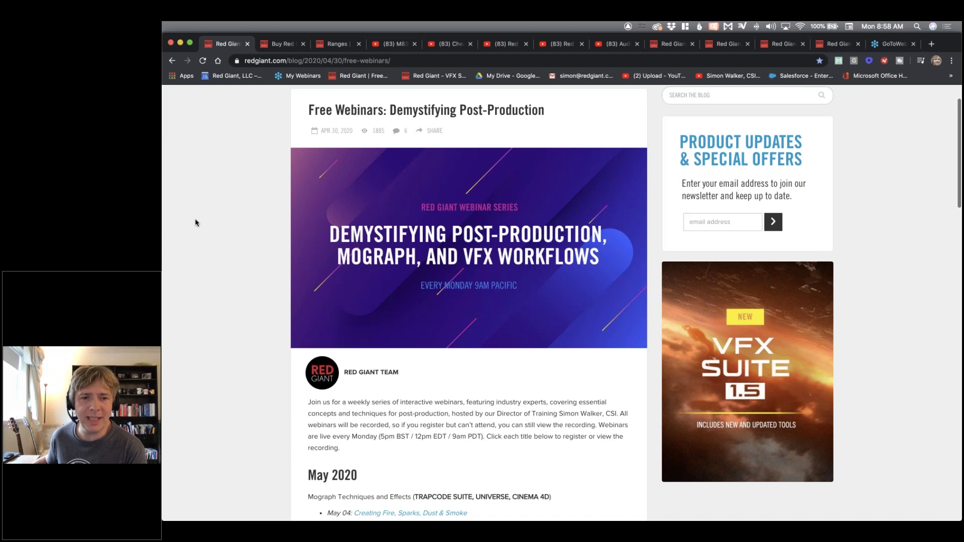
- Look through the Free Webinars blog post and its monthly webinar schedule from May 2020
scroll(195, 222, "down", 2)
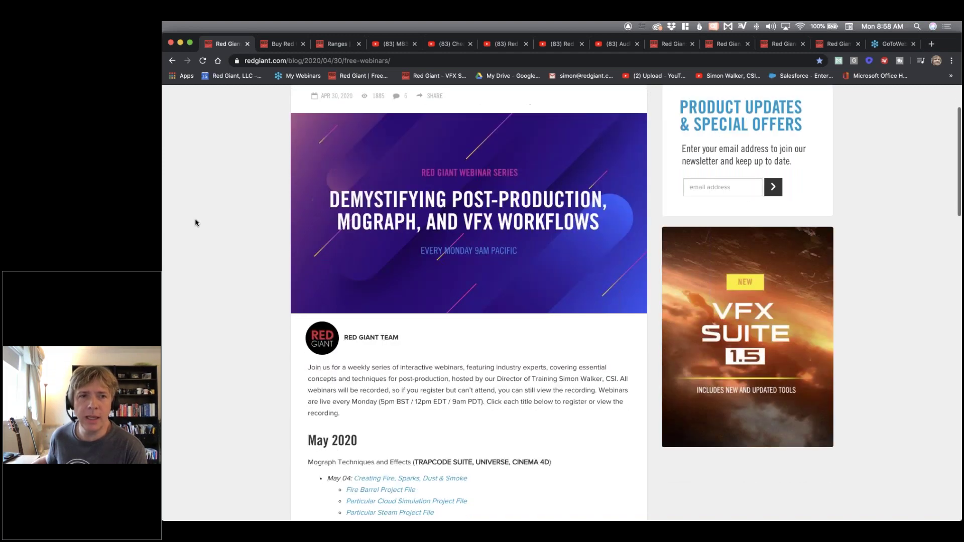
scroll(196, 223, "up", 4)
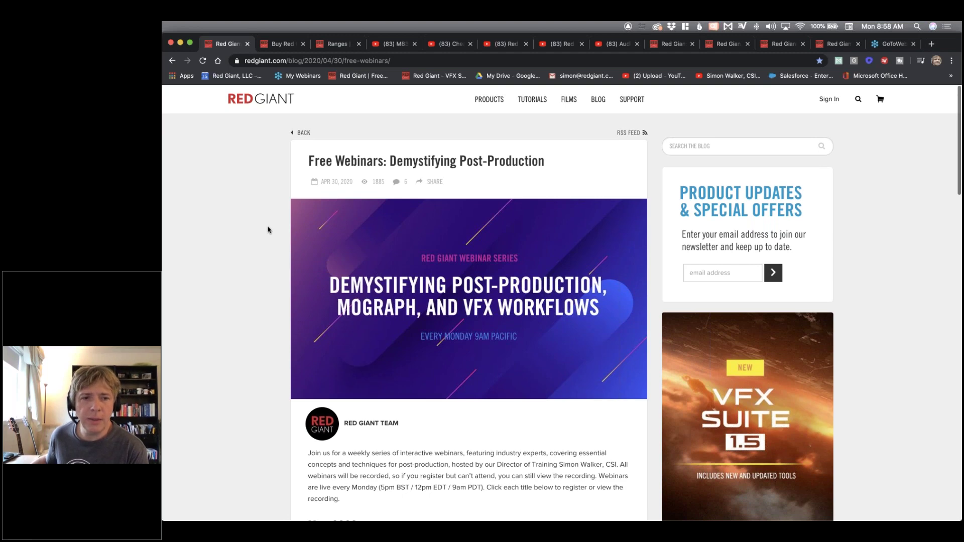
scroll(267, 230, "down", 8)
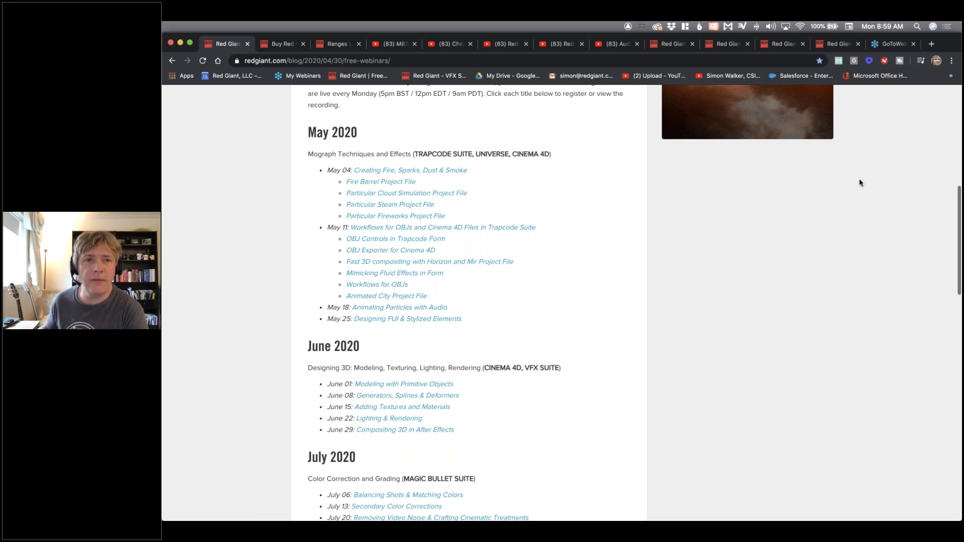
- Open the Trapcode Suite product page and look through its tools, including Sound Keys, Form and Mir
left_click(284, 46)
scroll(493, 211, "up", 5)
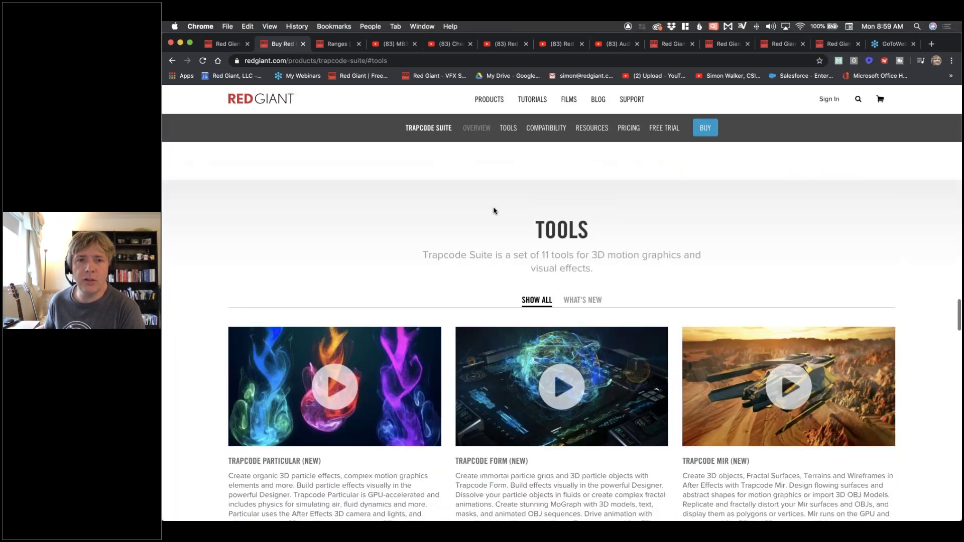
scroll(482, 200, "down", 10)
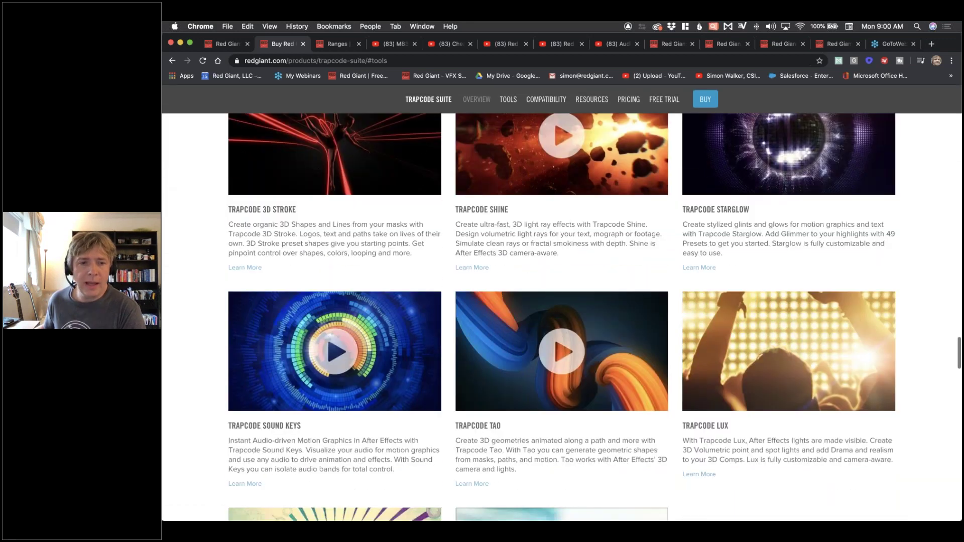
scroll(208, 421, "down", 1)
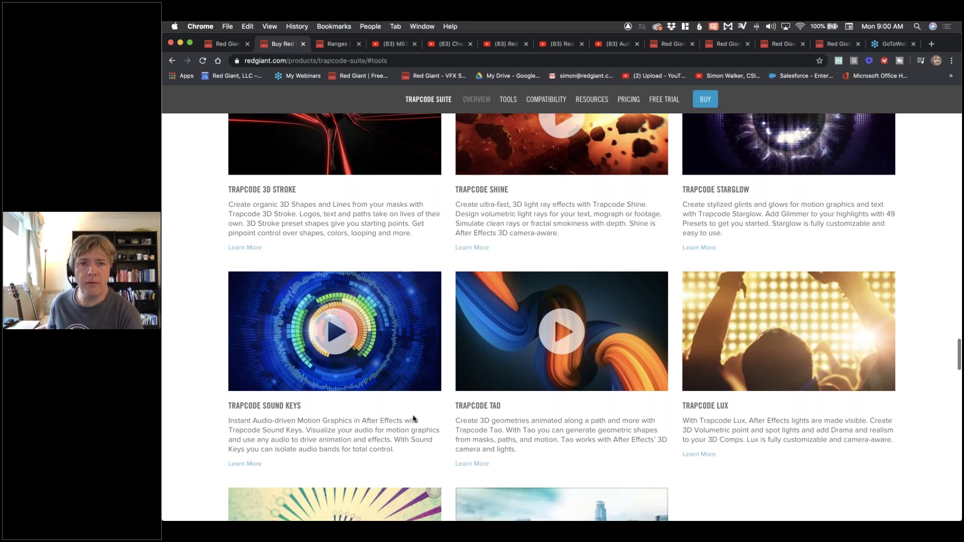
scroll(215, 422, "up", 7)
scroll(591, 365, "up", 1)
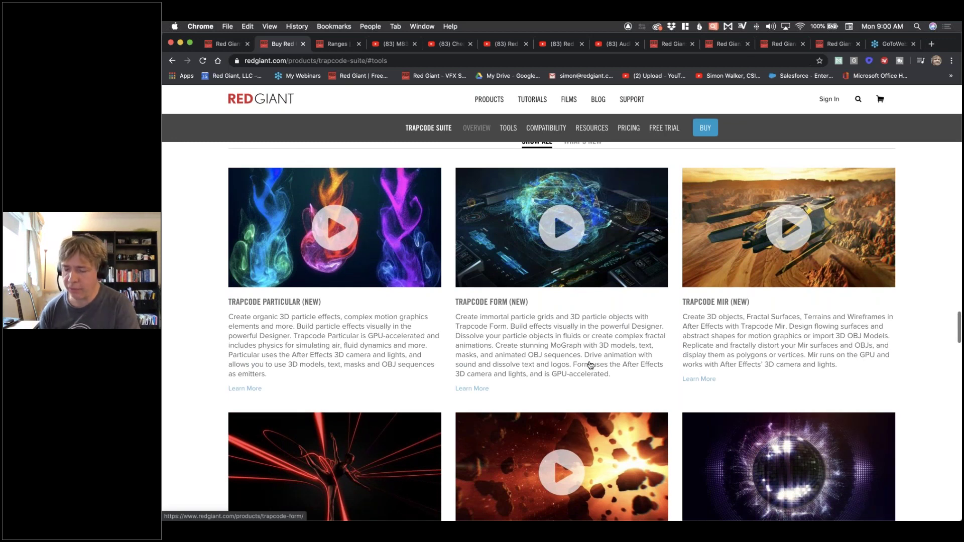
- Switch to After Effects and reveal the waveform of the MP3 layer in the Sounds Keys Start composition
key("super+Tab")
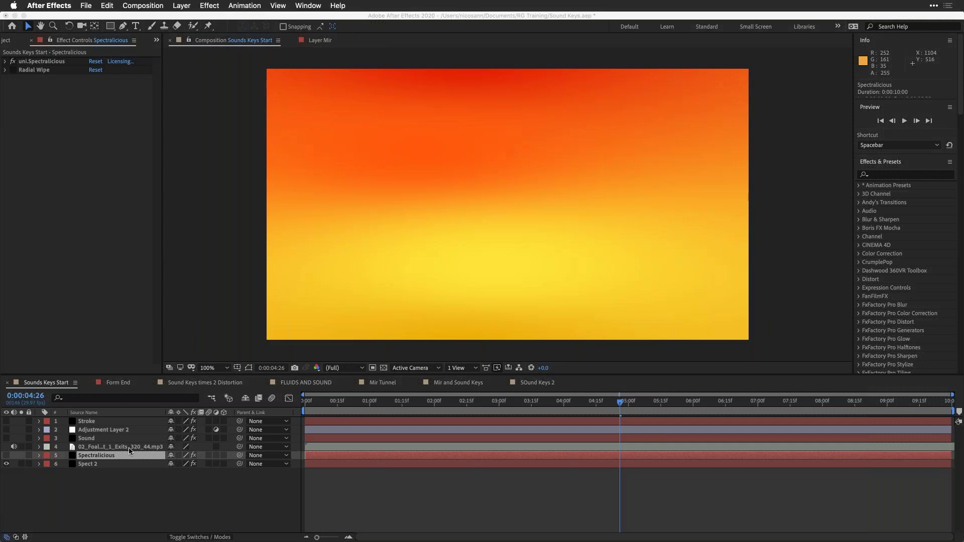
left_click(130, 451)
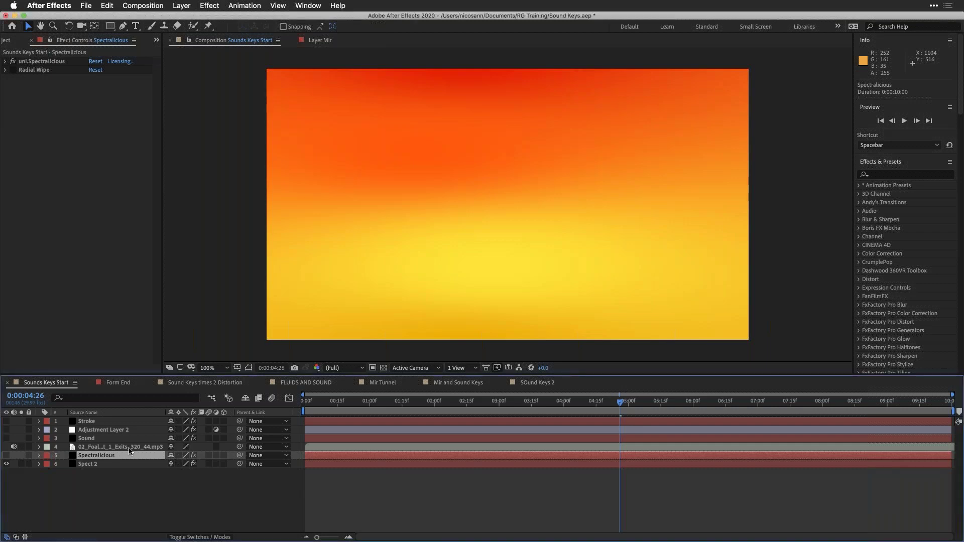
left_click(95, 448)
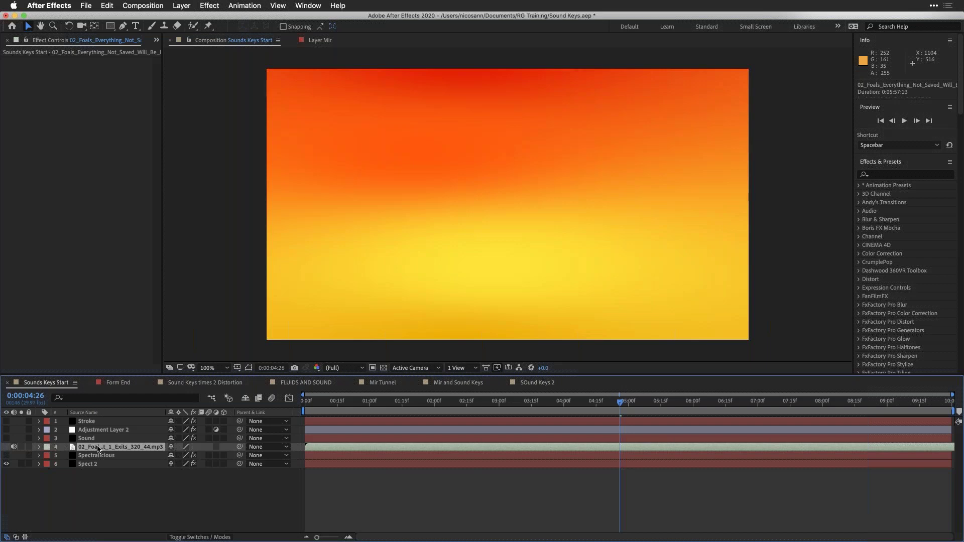
key("l")
key("l")
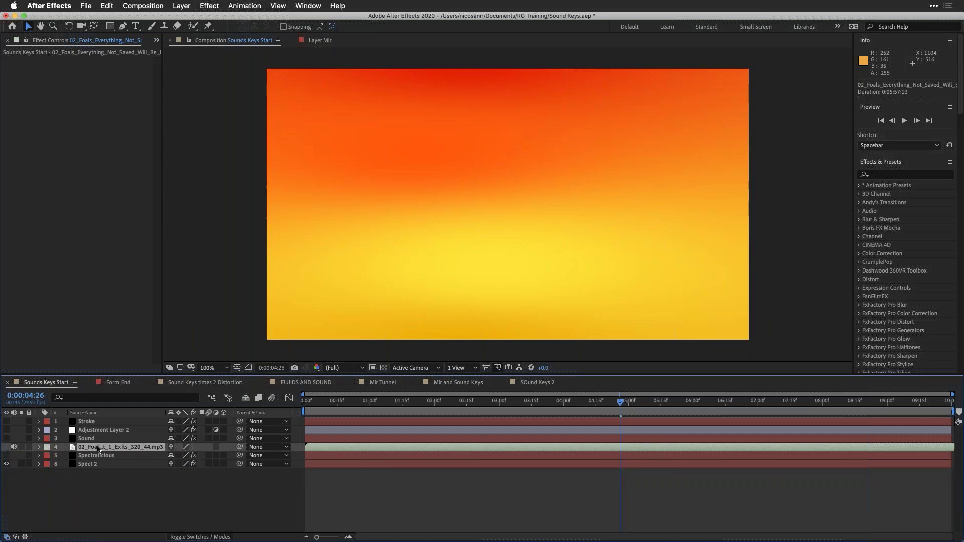
key("l")
key("l")
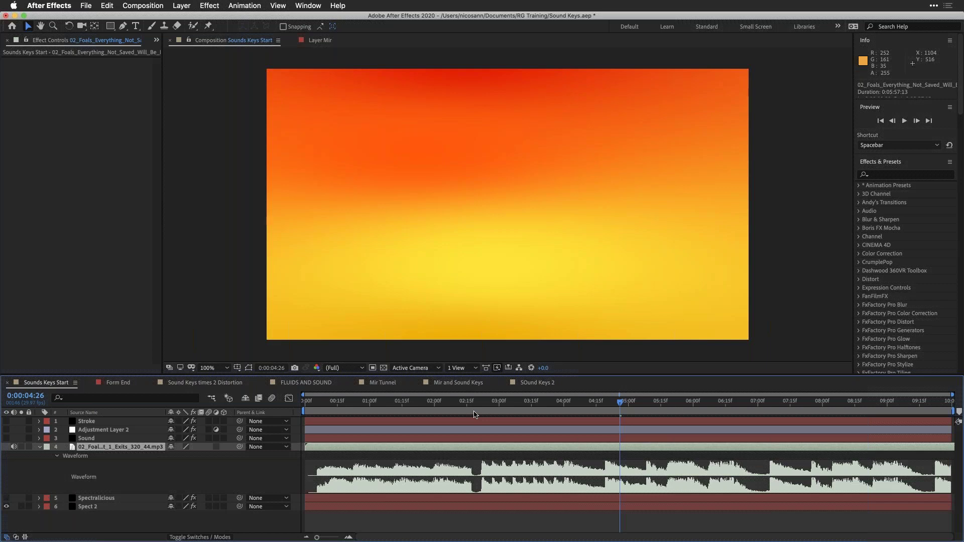
- Convert the MP3 layer's audio to keyframes and scrub the timeline to check the channel sliders
left_click(527, 402)
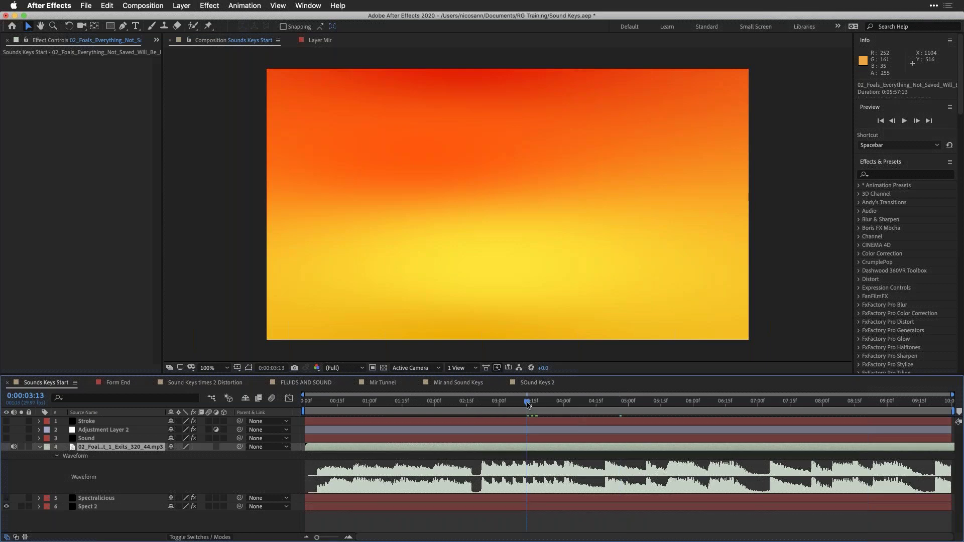
left_click_drag(527, 404, 534, 404)
left_click(534, 404)
left_click(245, 6)
mouse_move(326, 100)
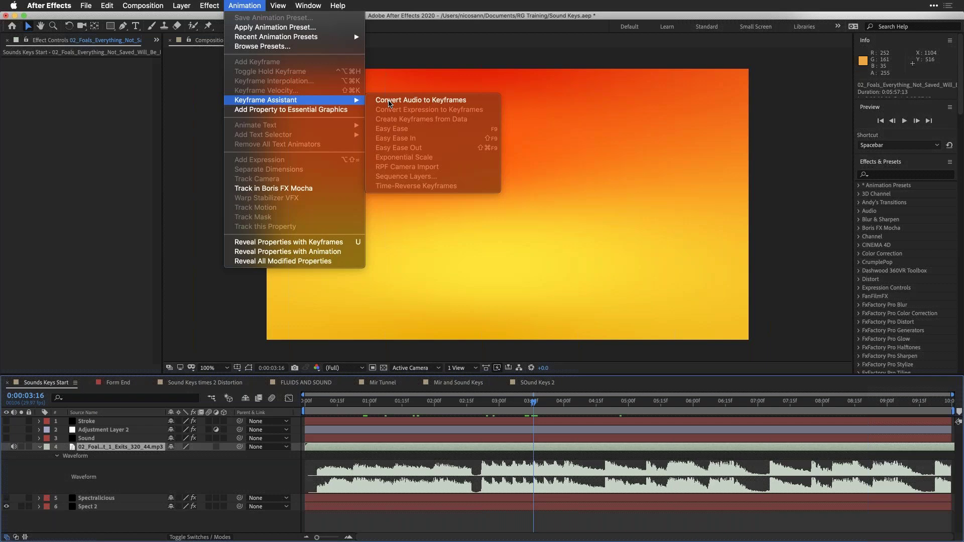
left_click(390, 100)
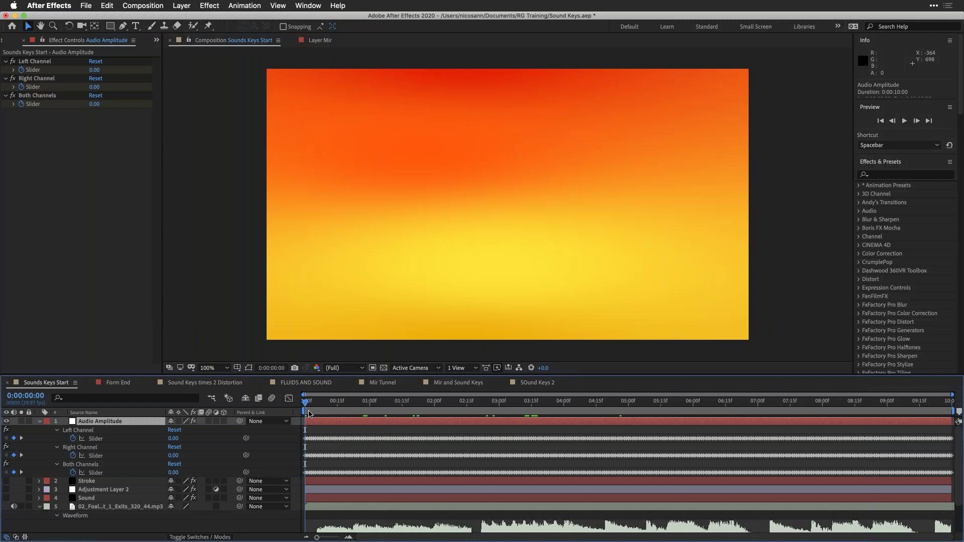
left_click_drag(309, 414, 358, 402)
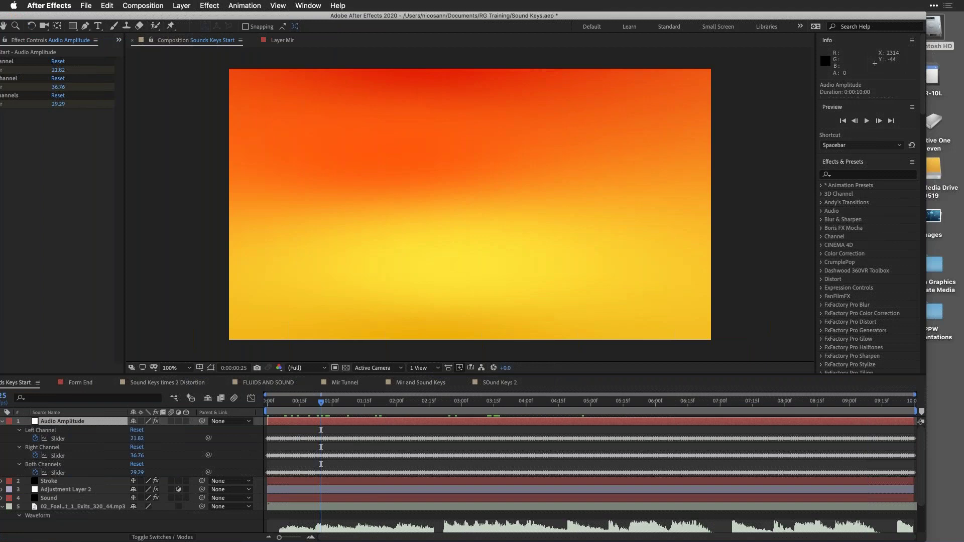
left_click_drag(617, 18, 659, 19)
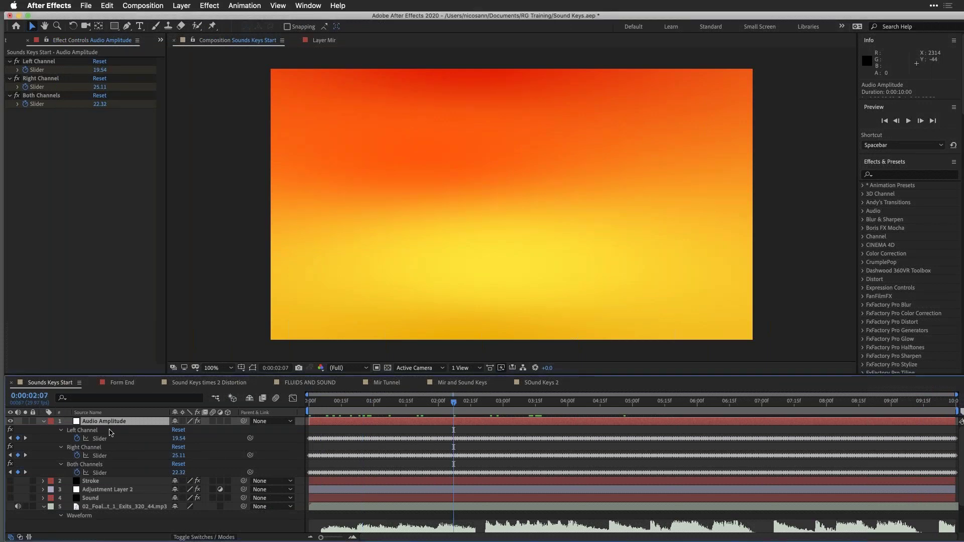
- Undo the audio-to-keyframes conversion and display the MP3 layer's waveform again
key("super+z")
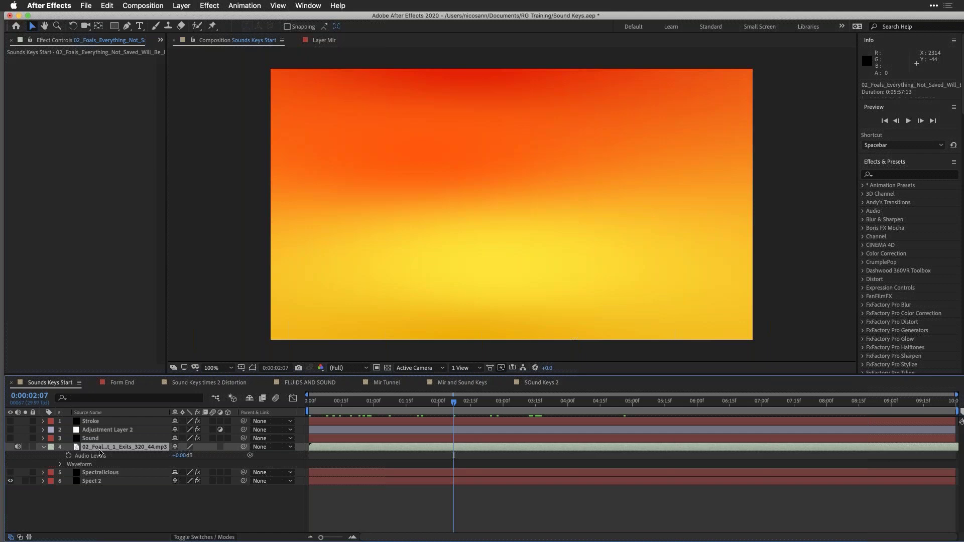
key("l")
key("l")
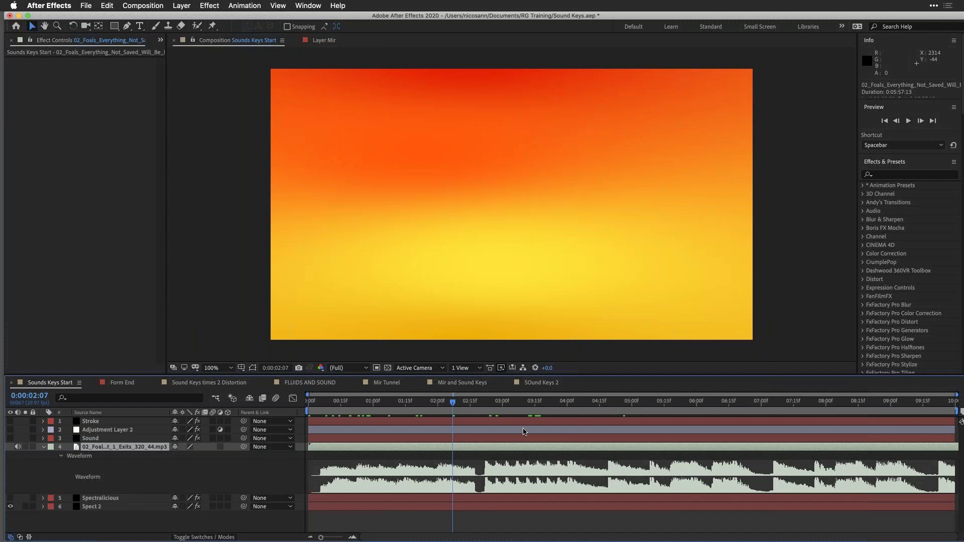
- Convert the MP3 layer's audio to keyframes again and scrub from the composition's start to examine the left, right and both-channel sliders
left_click(308, 6)
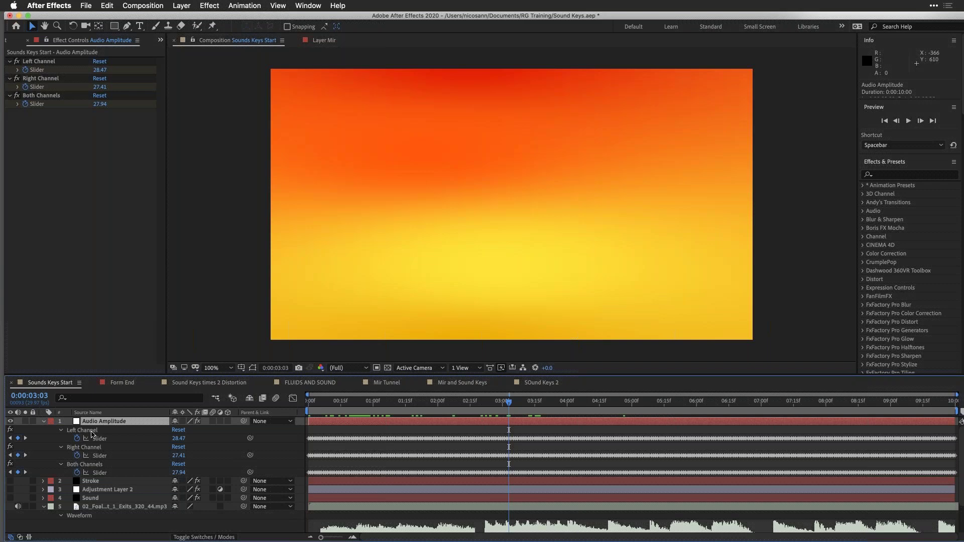
key("Home")
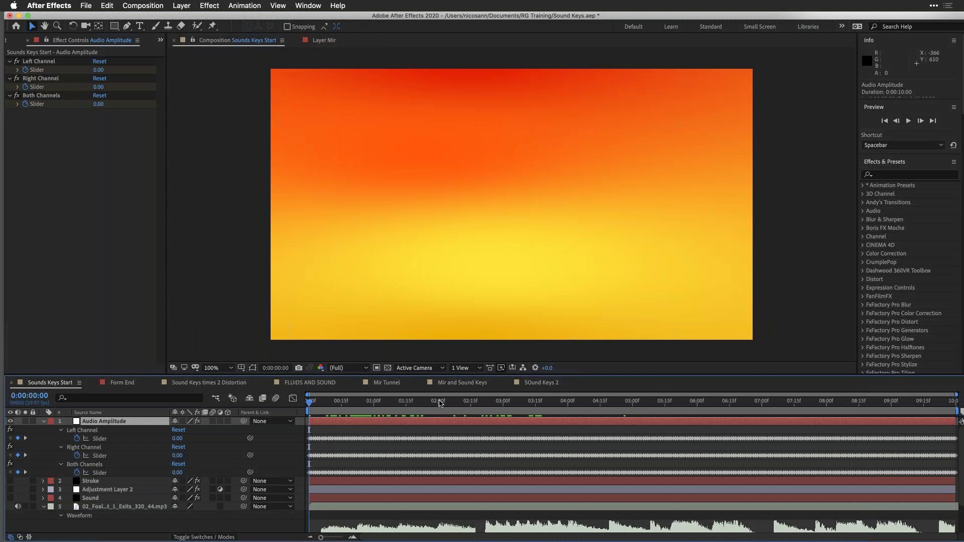
left_click_drag(439, 403, 468, 404)
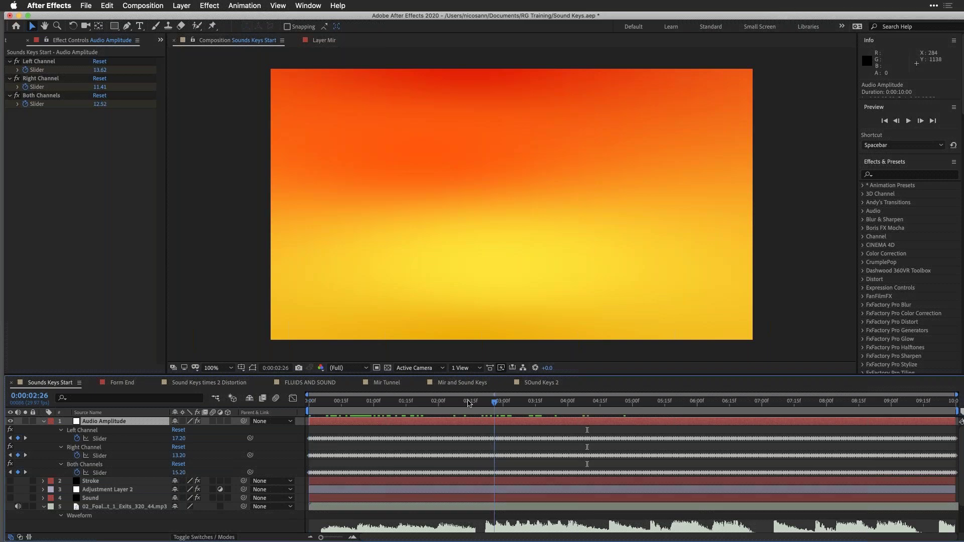
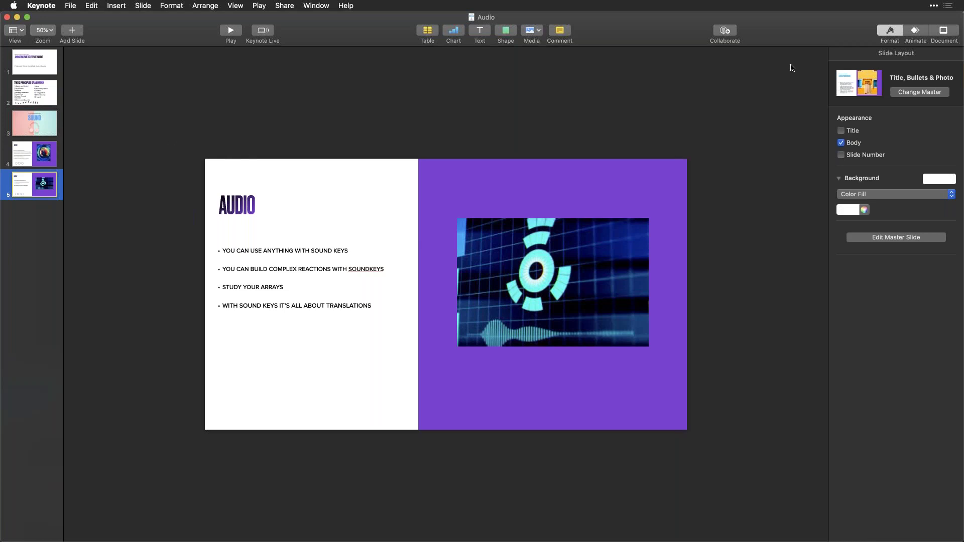
- Switch to After Effects with the Form 2020.05 project and open the recent project Sound Keys 2019.06.aep
left_click(930, 157)
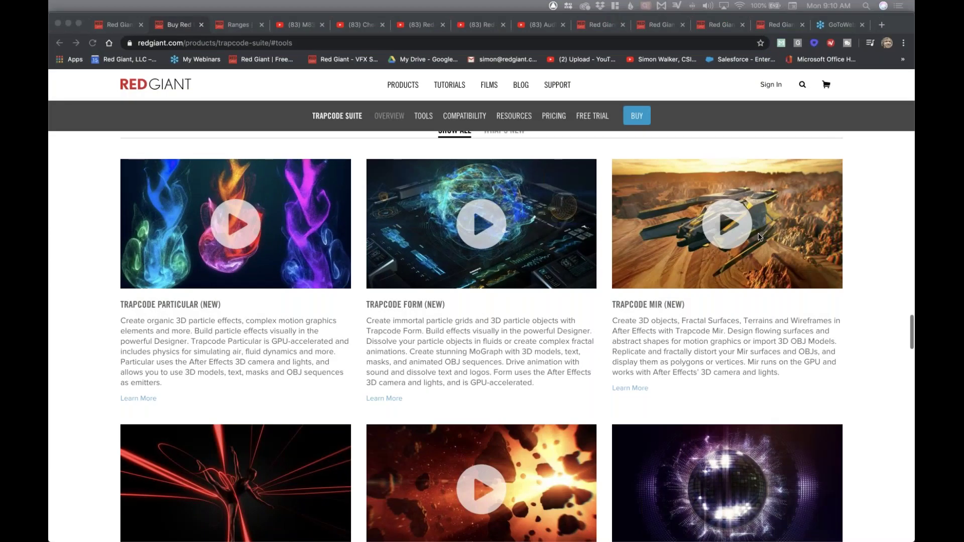
key("super+Tab")
key("super+Tab")
key("super+Tab")
left_click(606, 401)
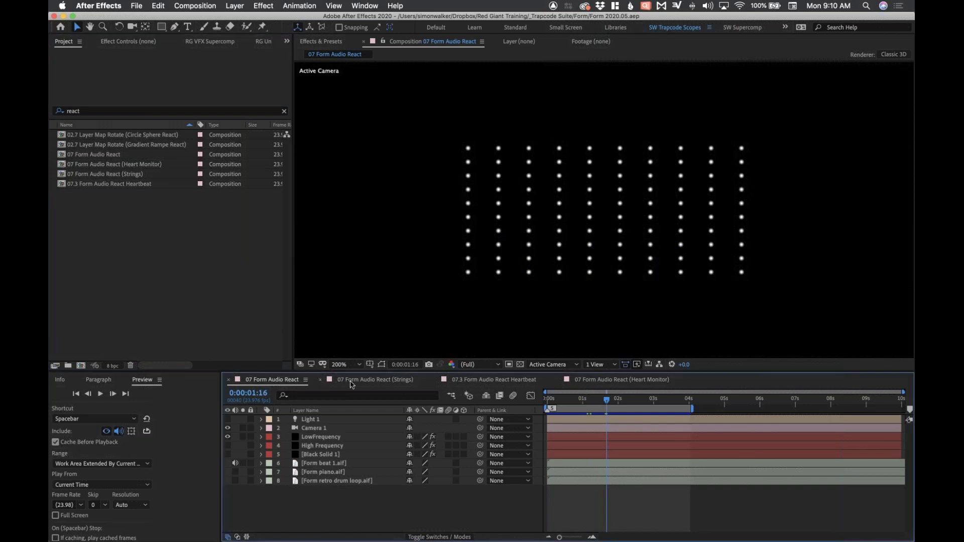
left_click(136, 6)
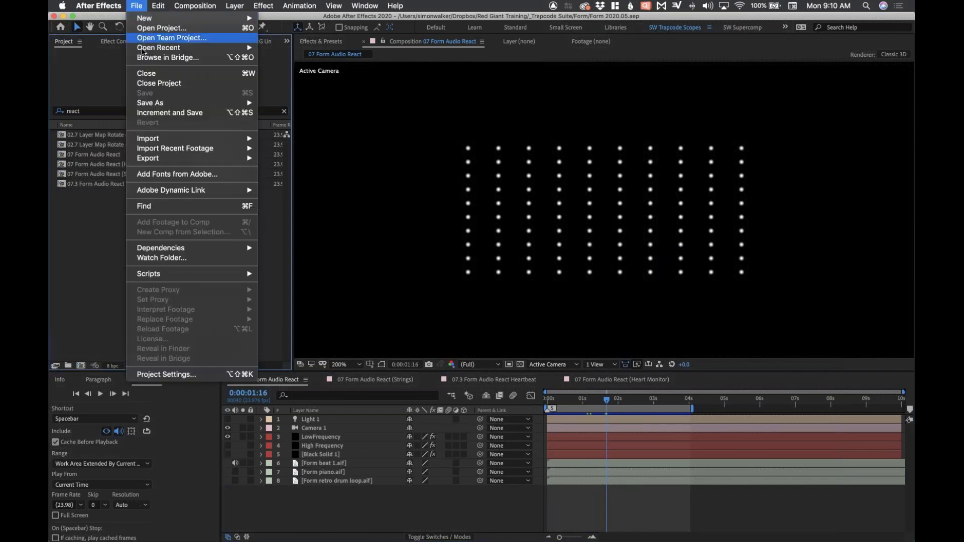
mouse_move(143, 48)
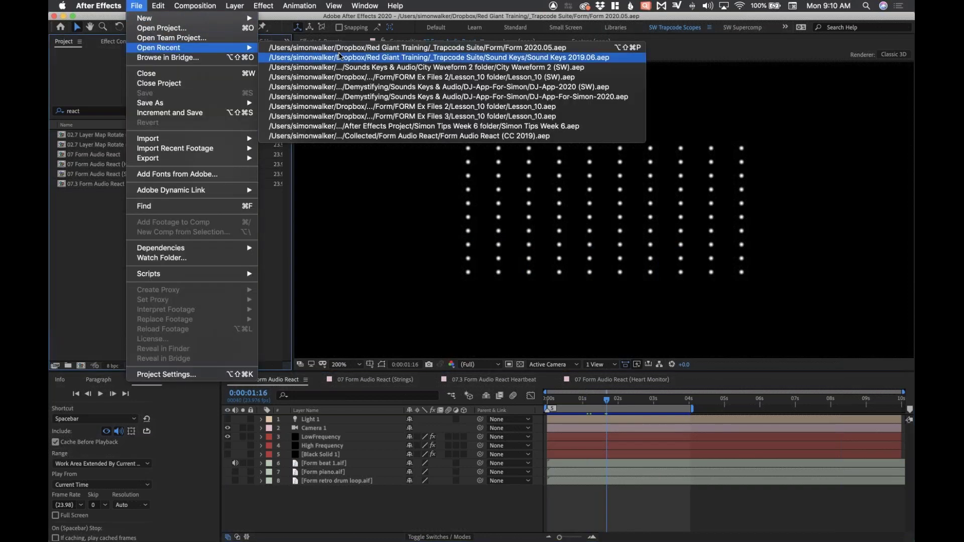
left_click(458, 58)
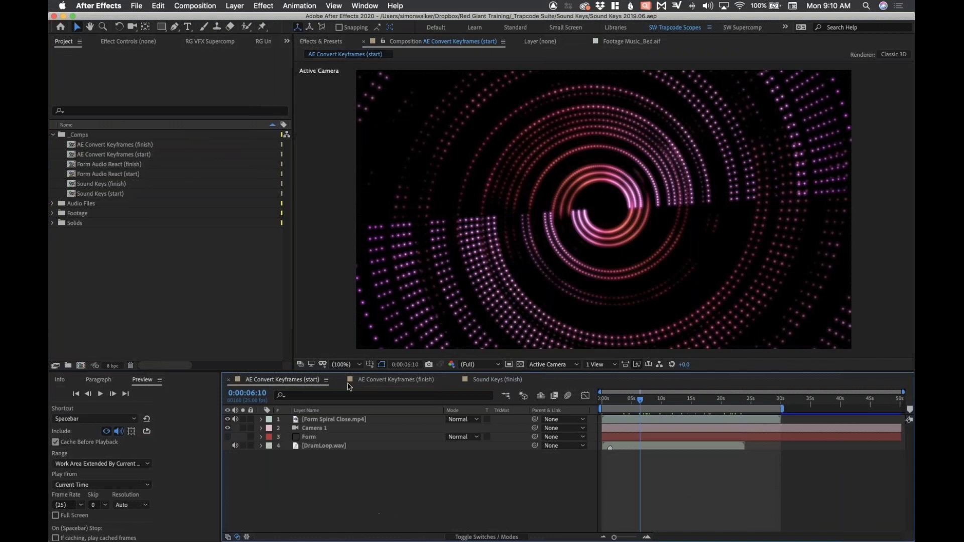
- Select the AE Convert Keyframes (start) composition and view its spiral animation at 0:00:08:14
left_click(196, 223)
left_click(86, 157)
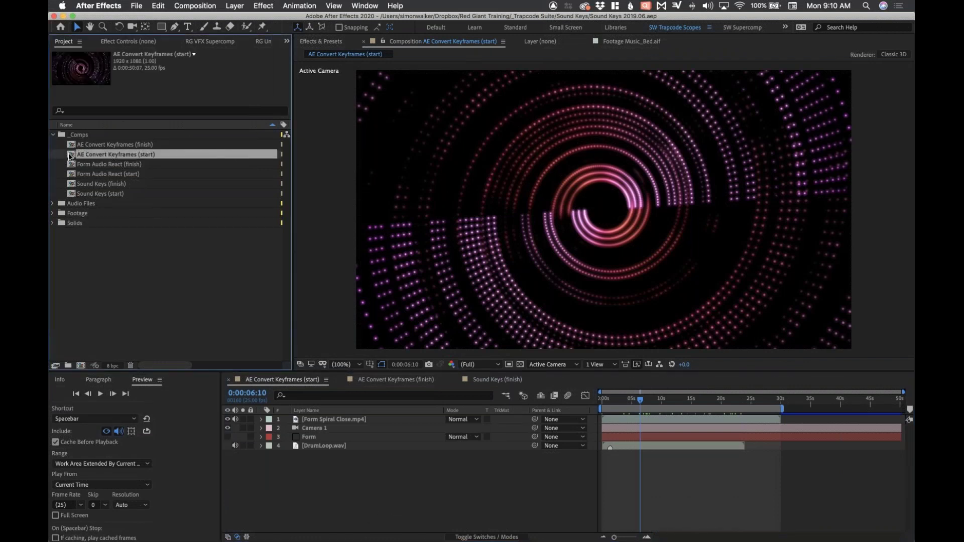
left_click(371, 470)
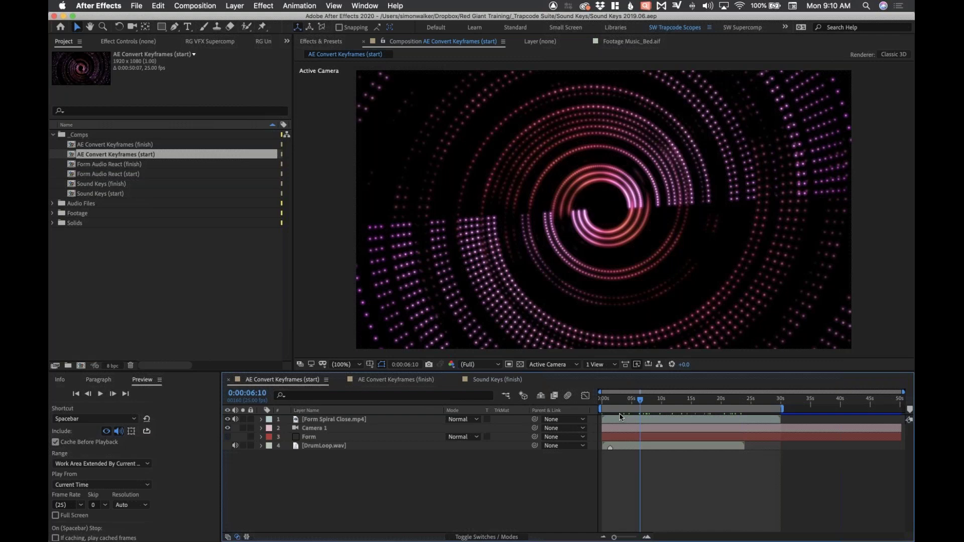
left_click(653, 400)
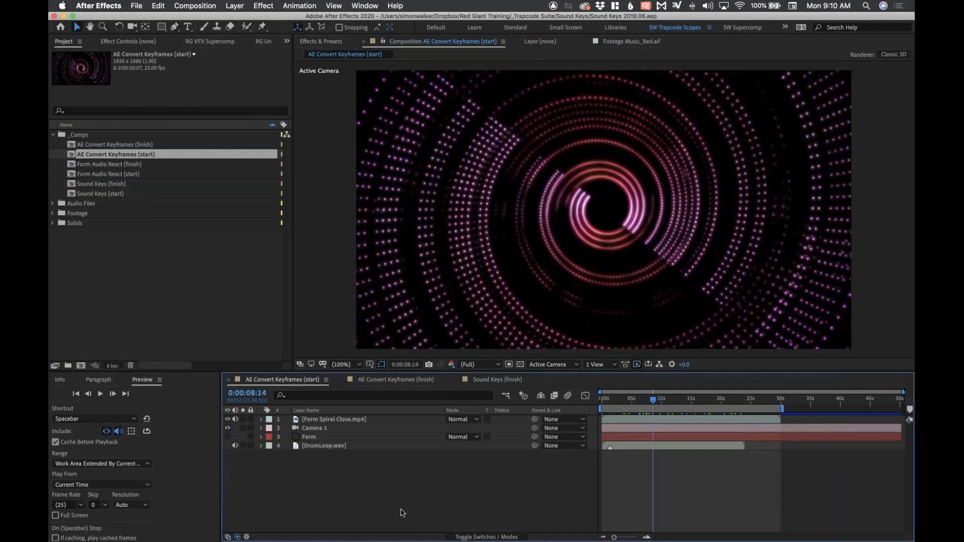
- Convert the DrumLoop.wav layer's audio to keyframes and reveal that layer's waveform
left_click(311, 446)
right_click(311, 446)
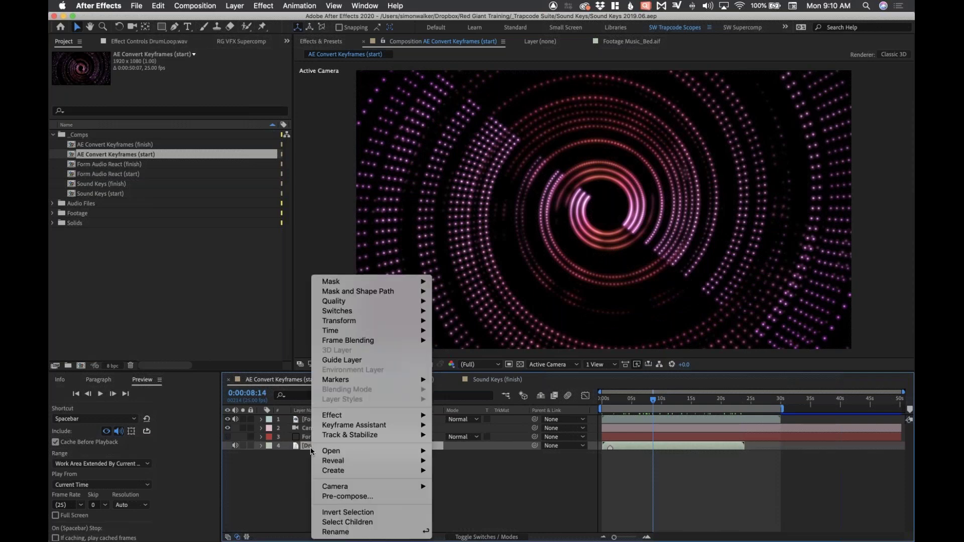
mouse_move(347, 427)
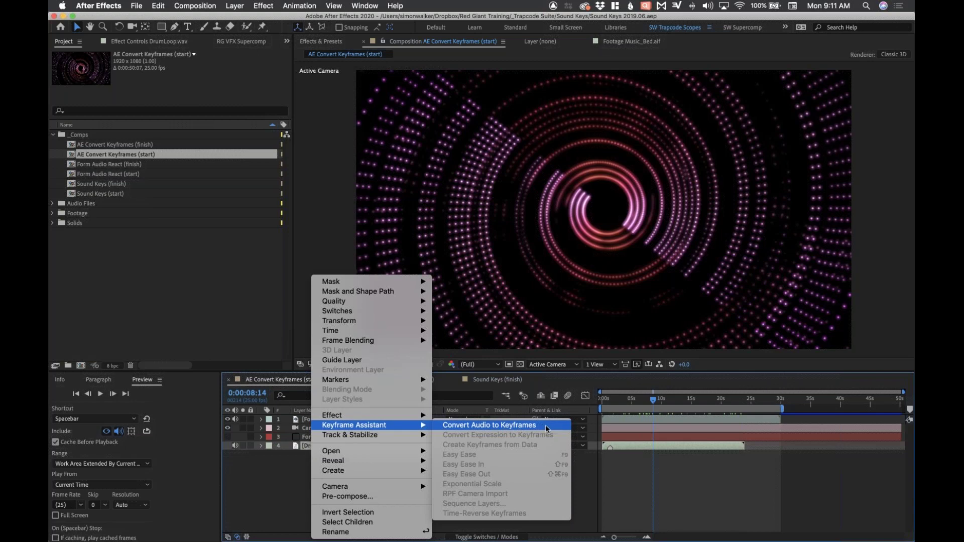
left_click(547, 429)
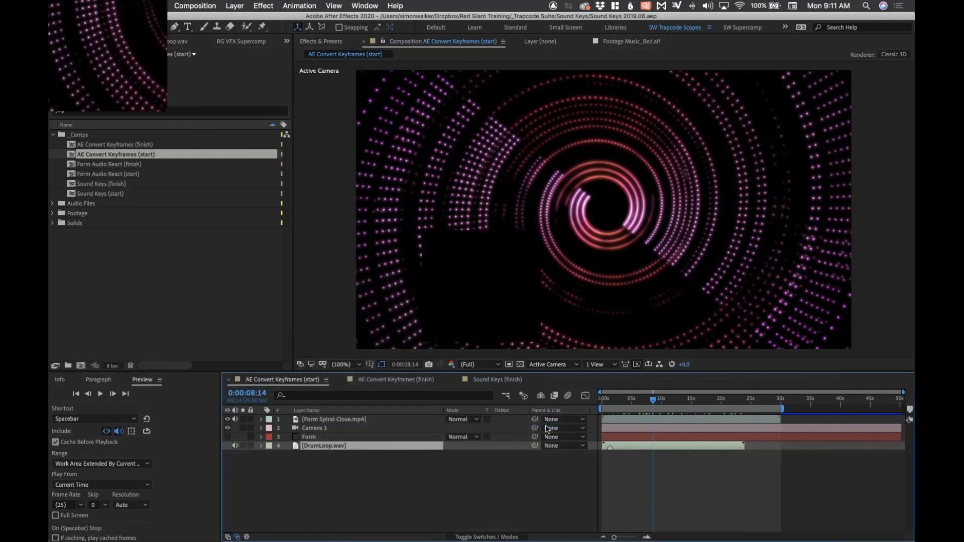
key("l")
key("l")
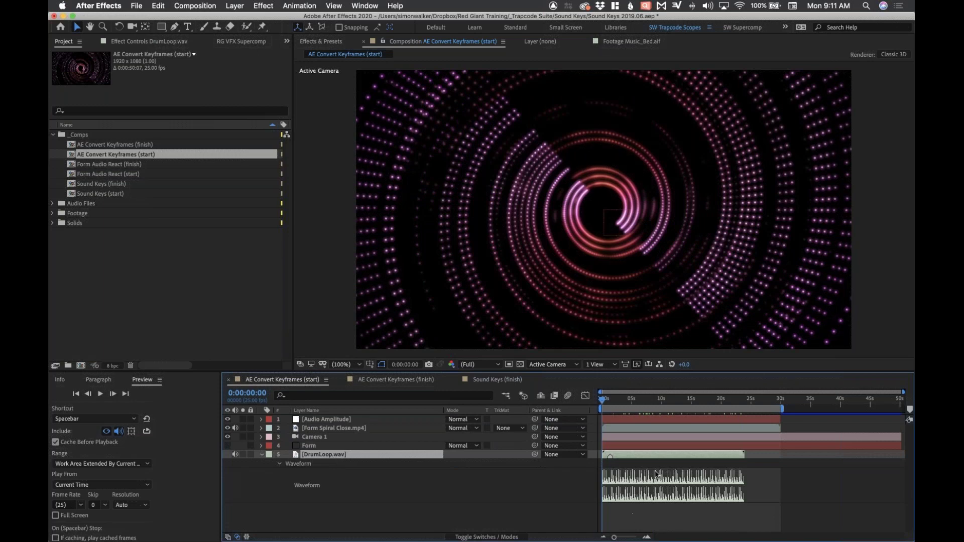
- Show the Audio Amplitude layer's slider keyframes in the Graph Editor and examine the drum peaks in the first second
left_click_drag(613, 536, 630, 537)
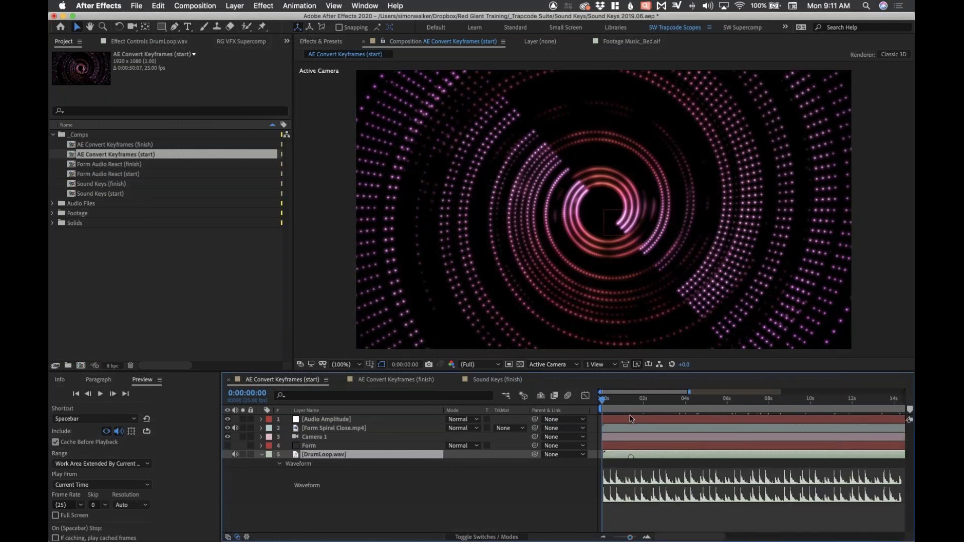
left_click(316, 420)
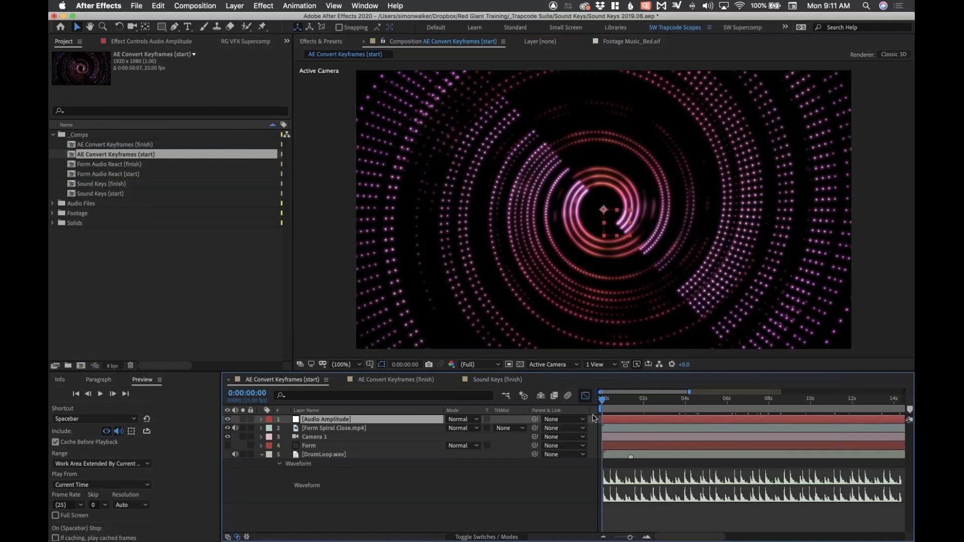
key("shift+F3")
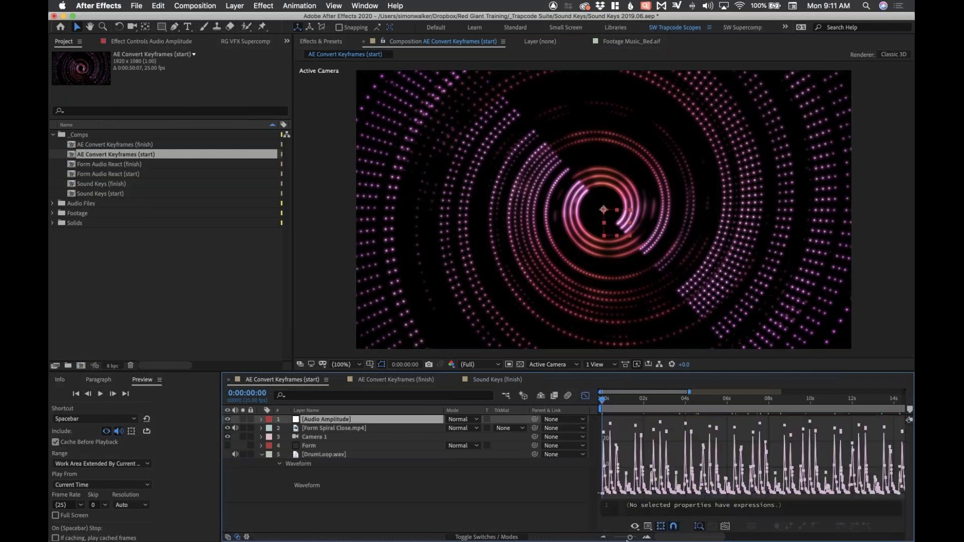
left_click_drag(630, 537, 636, 538)
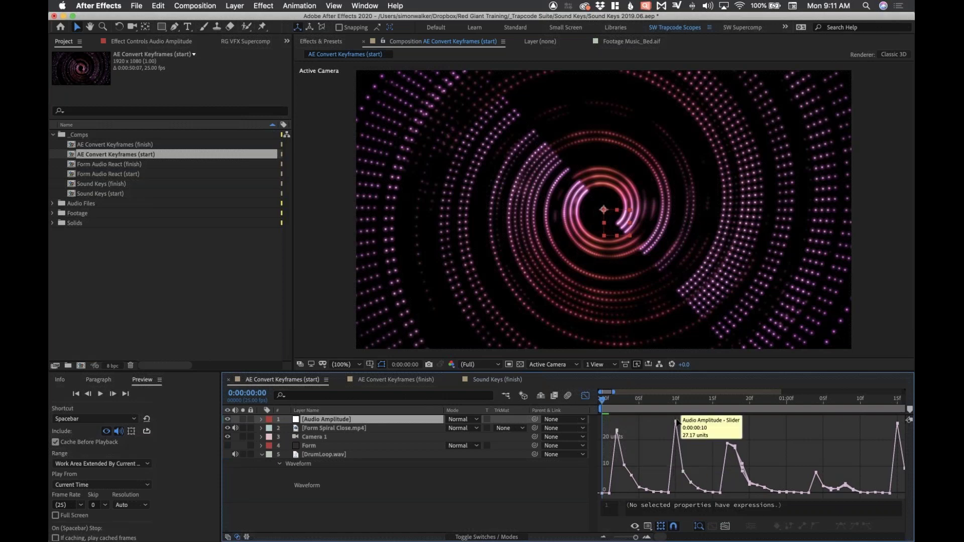
mouse_move(675, 423)
- Try raising the first group of Audio Amplitude keyframes in the graph, then undo the move
left_click_drag(606, 421, 778, 496)
left_click_drag(684, 493, 688, 458)
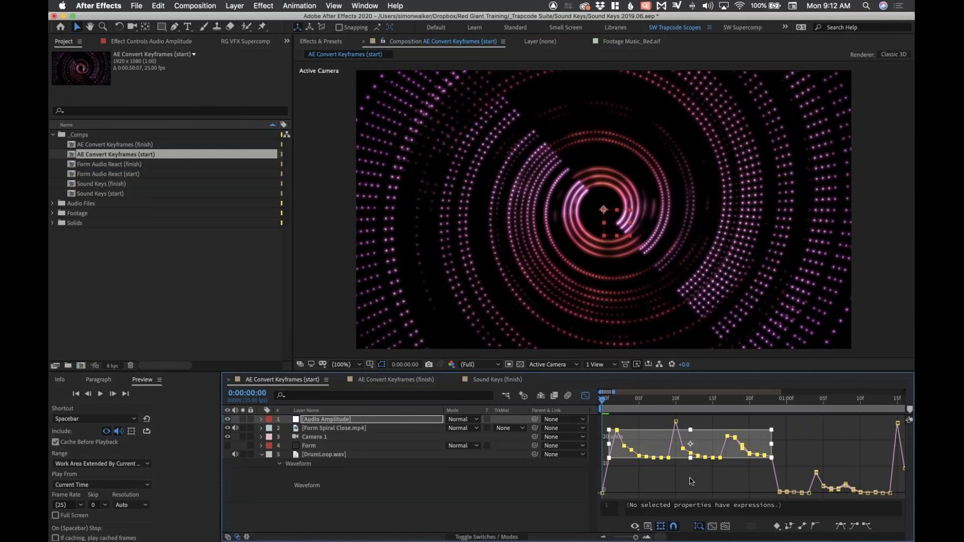
key("super+z")
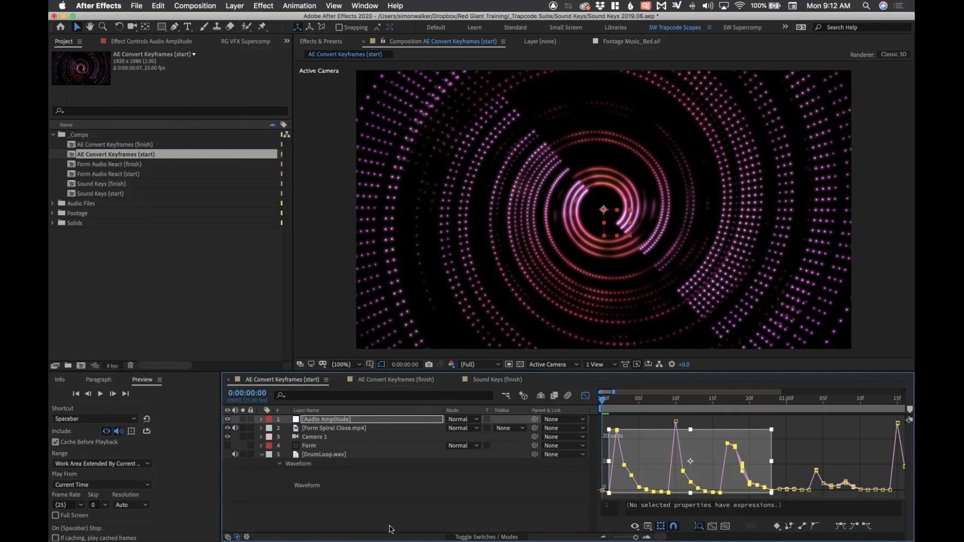
- View the AE Convert Keyframes (finish) composition at 0:00:00:11 and select its Form layer with the Size expression
left_click(402, 380)
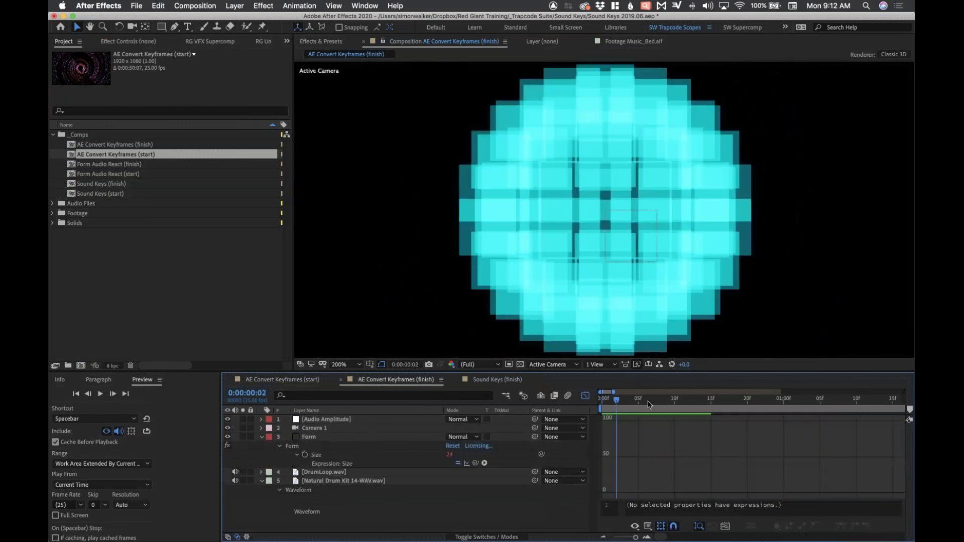
left_click_drag(635, 401, 684, 405)
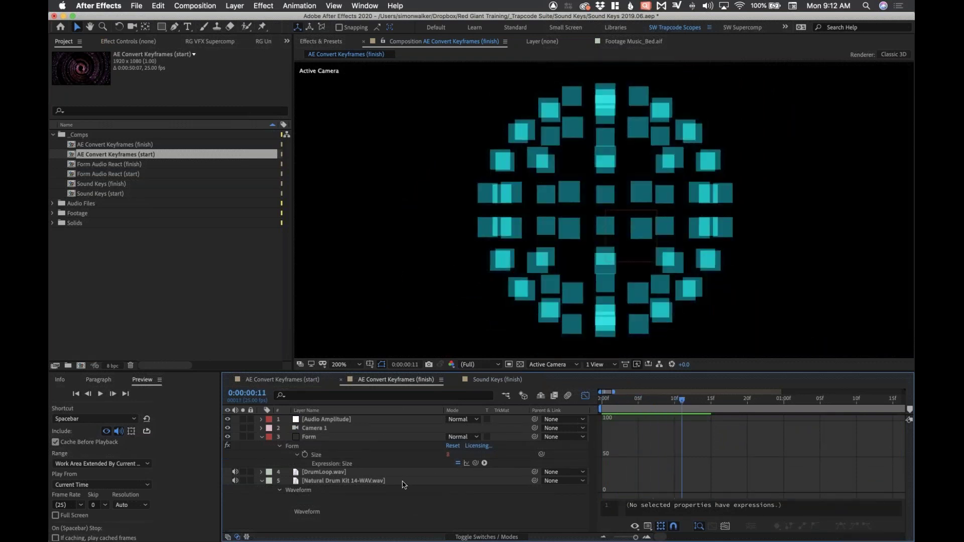
left_click(406, 482)
left_click(336, 439)
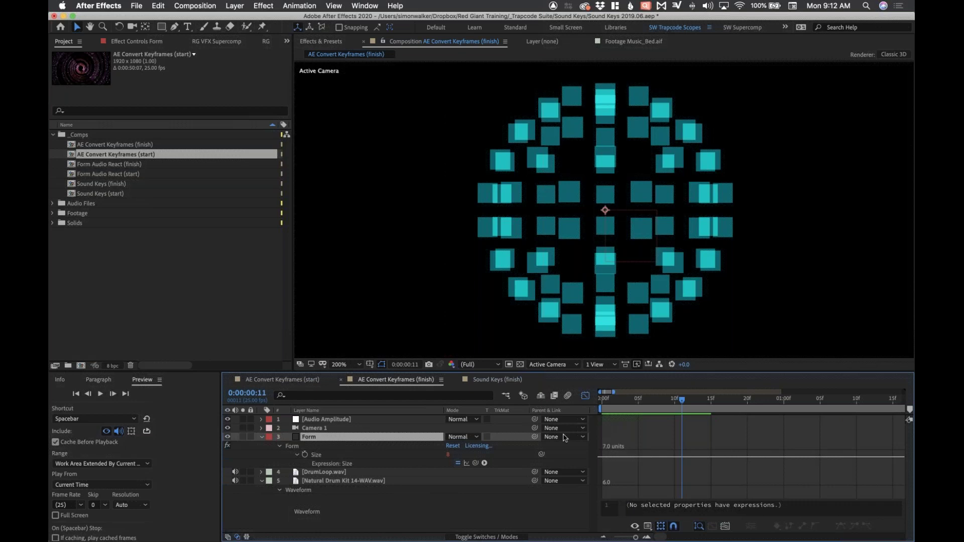
- Compare the Form particle size with the Audio Amplitude graph's peaks at frames 2, 10 and 17
left_click(381, 419)
left_click_drag(615, 405, 617, 405)
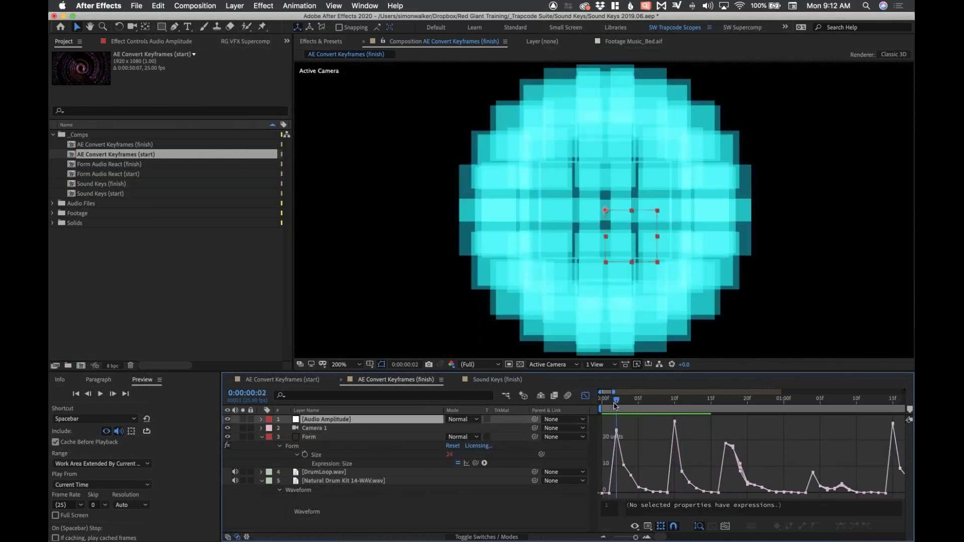
mouse_move(617, 430)
left_click_drag(654, 405, 674, 402)
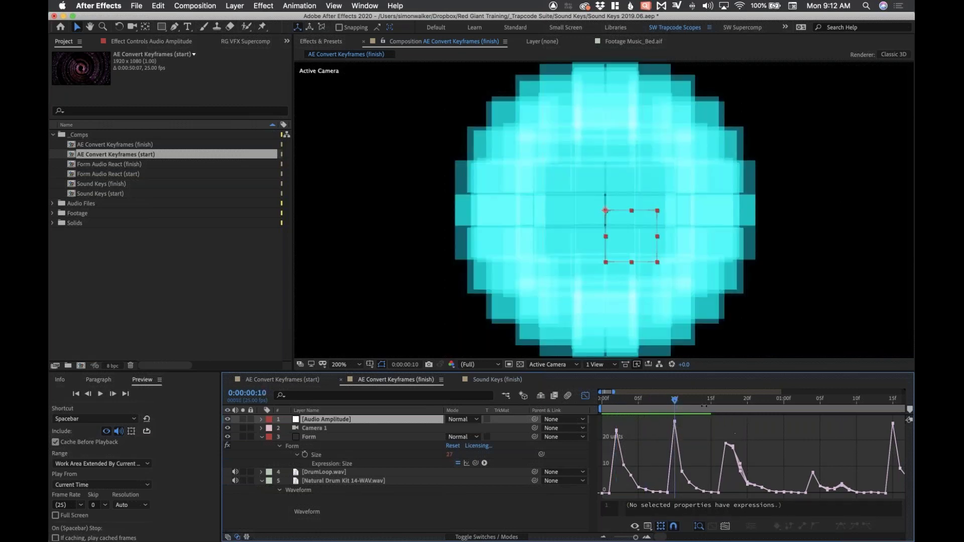
left_click(726, 405)
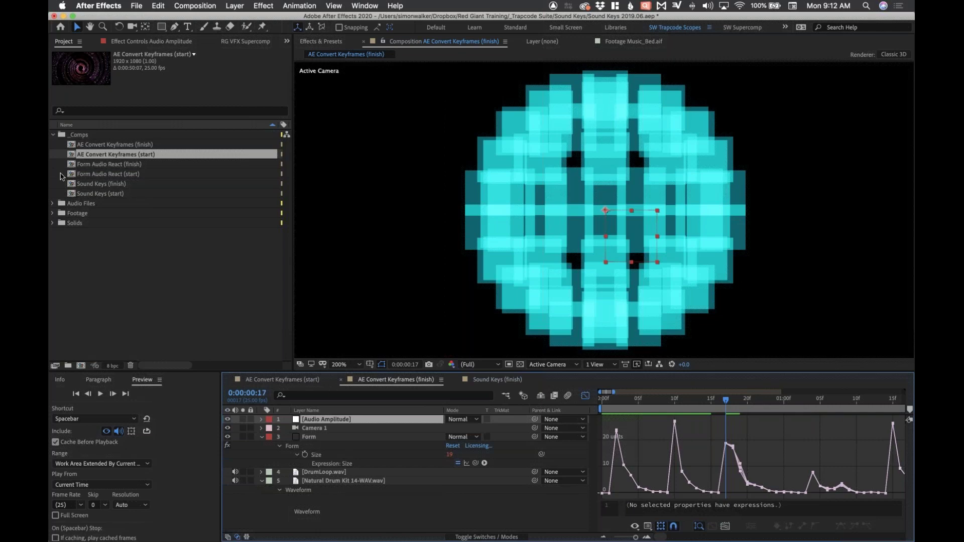
- Open the Sound Keys (start) composition and apply the Trapcode Sound Keys effect to Dark Gray Solid 2
left_click(71, 195)
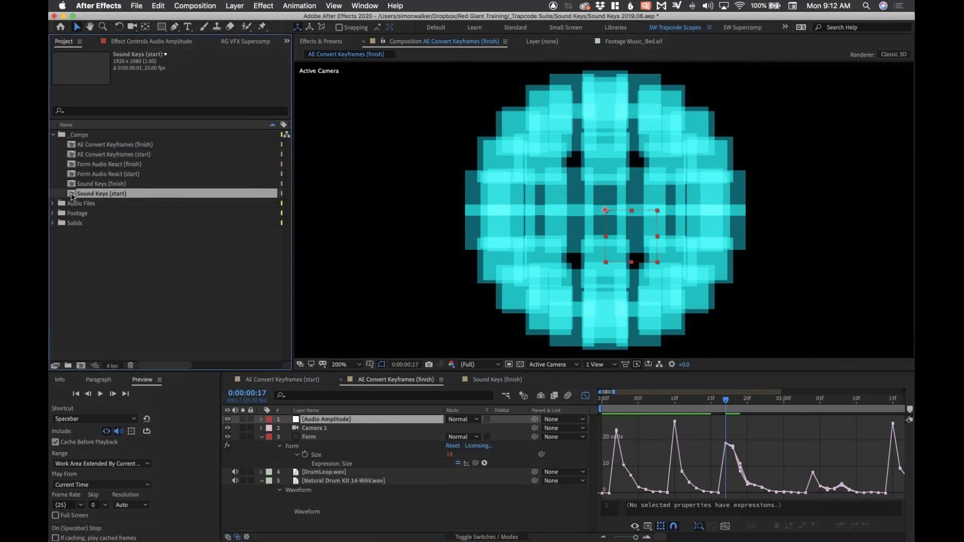
double_click(72, 195)
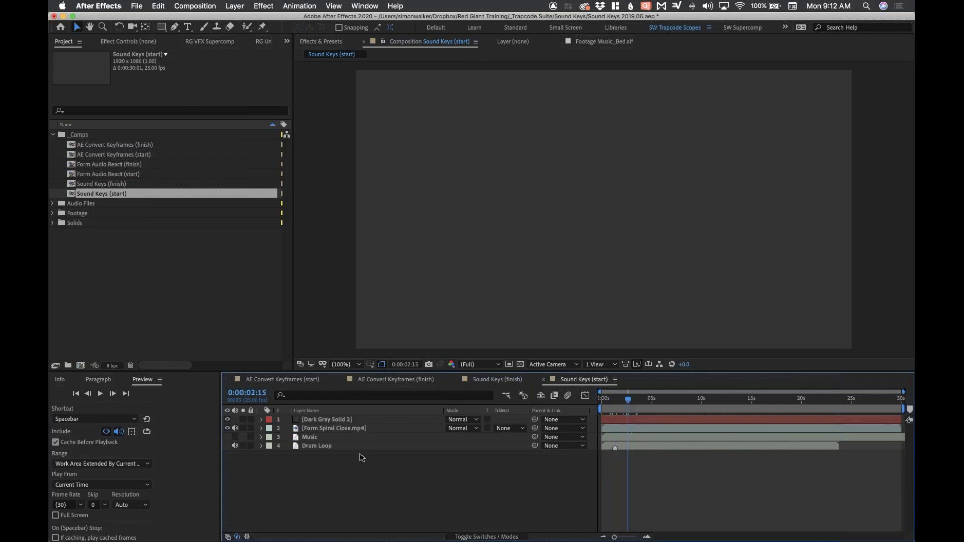
left_click(346, 420)
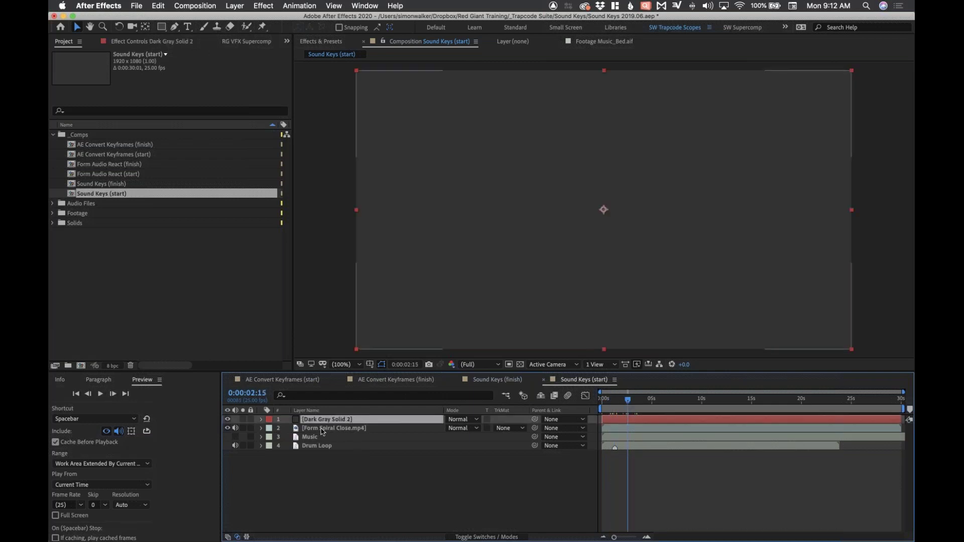
left_click(263, 6)
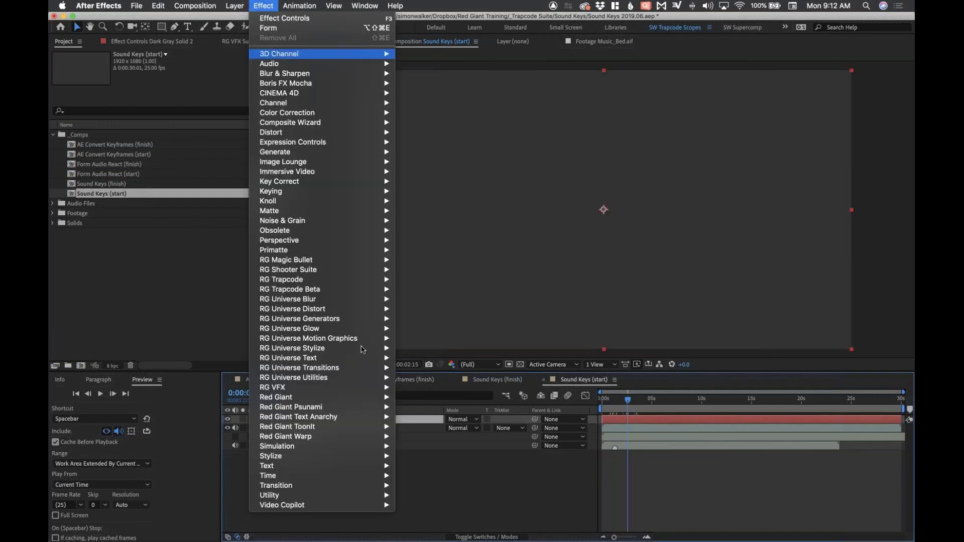
mouse_move(367, 279)
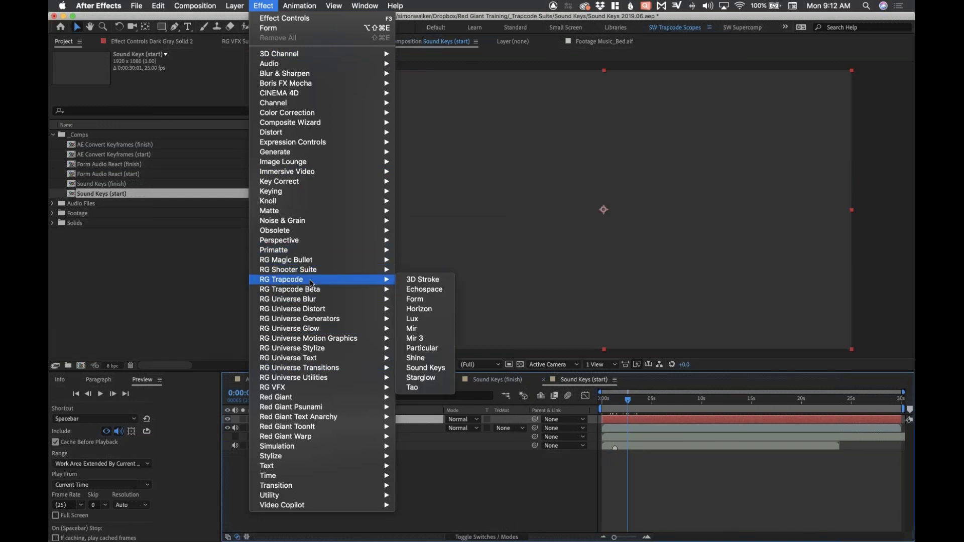
left_click(444, 370)
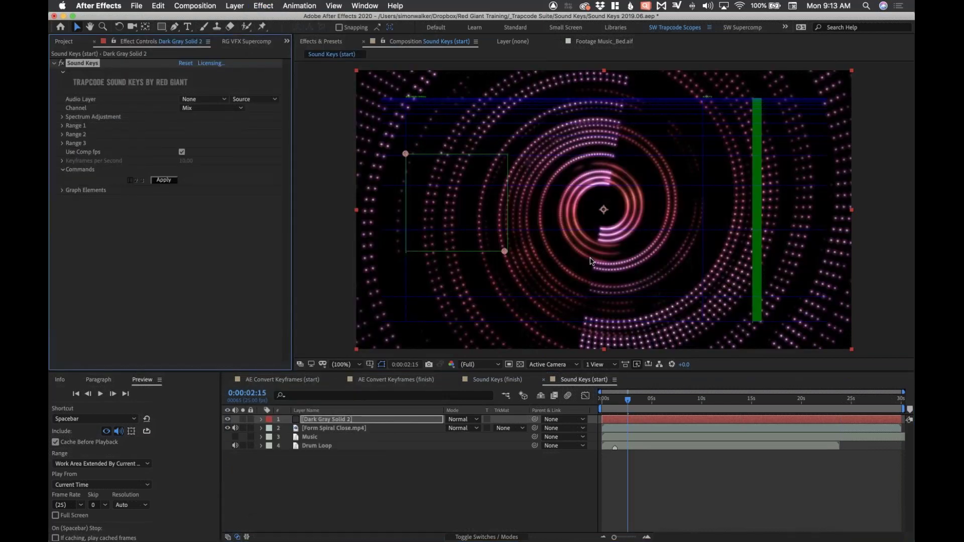
- Solo Dark Gray Solid 2, set Sound Keys' Audio Layer to Drum Loop, and view the spectrum at 0:00:04:20
left_click(243, 420)
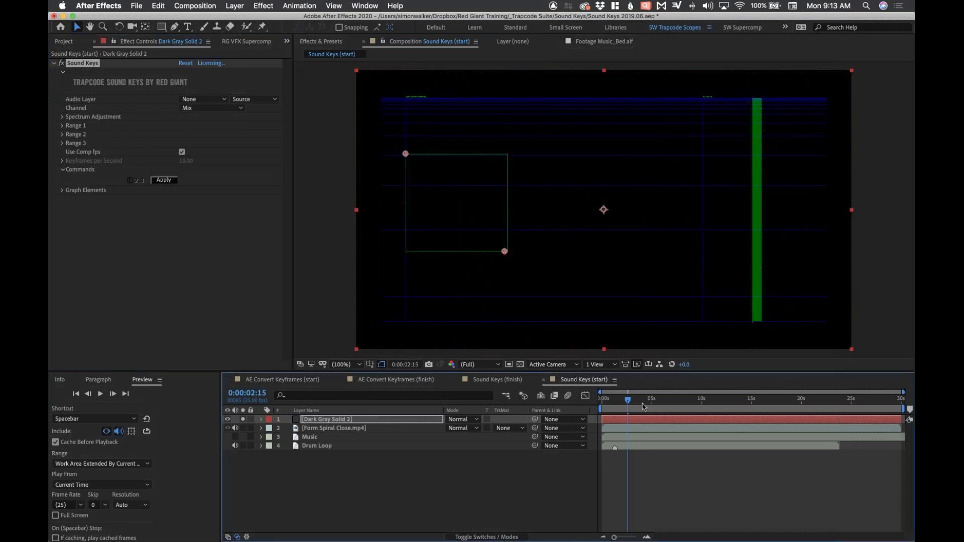
left_click(661, 402)
left_click_drag(678, 400, 649, 401)
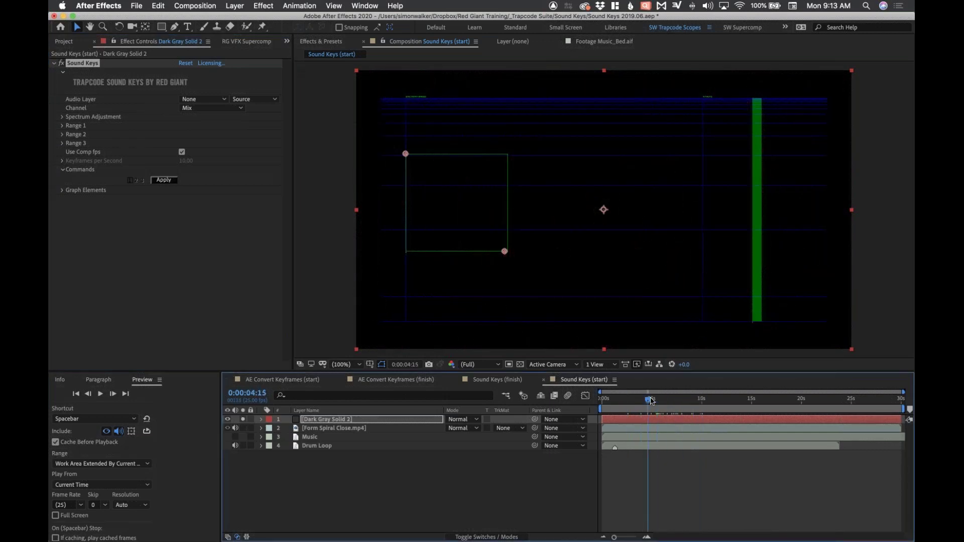
left_click(200, 101)
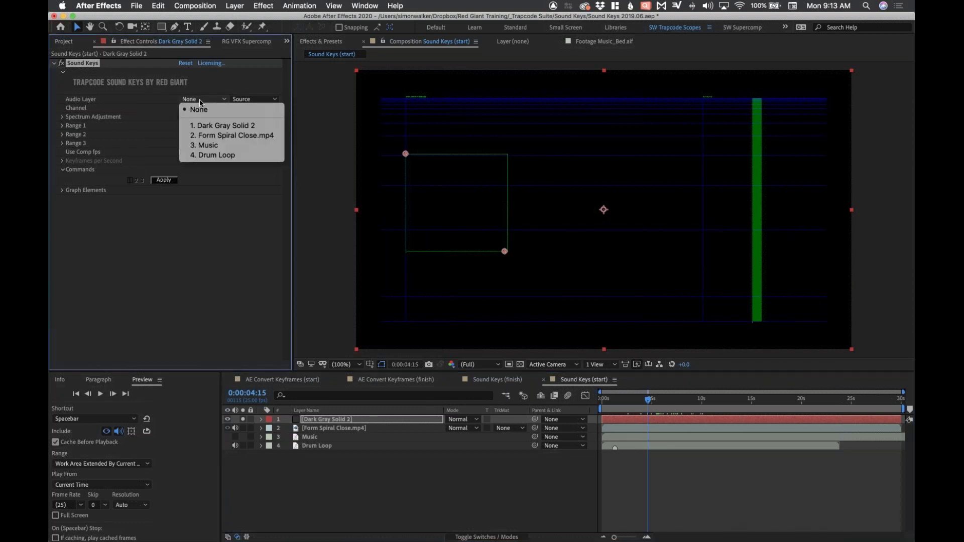
left_click(246, 157)
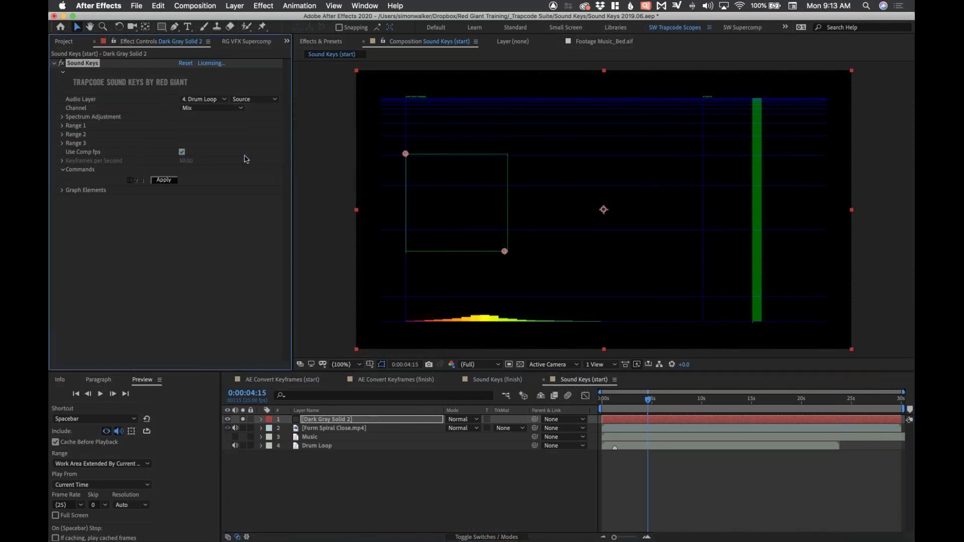
left_click_drag(625, 402, 650, 402)
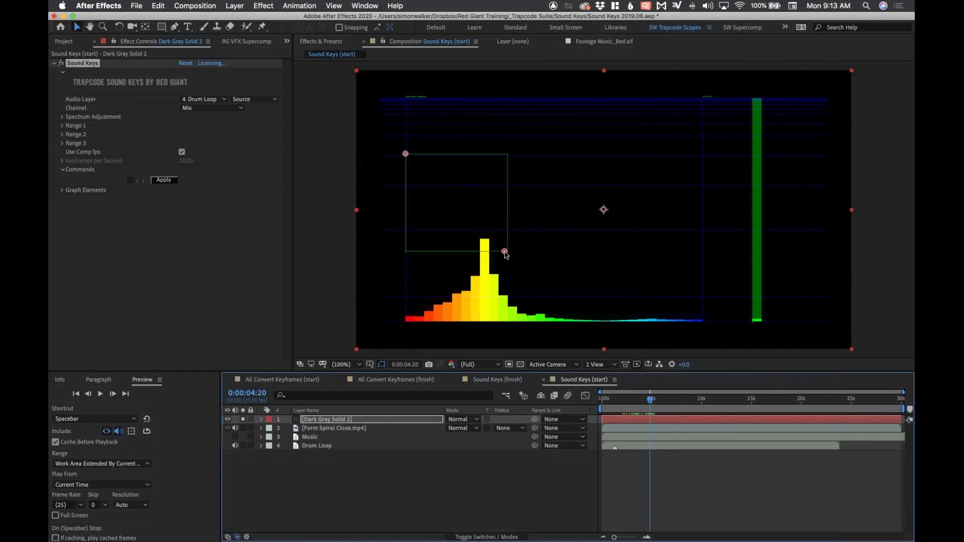
- Expand Range 1's settings and shrink its box around the tallest yellow bar, with Corner 1 about 488,654 and Corner 2 about 506,802
mouse_move(505, 251)
left_mouse_down()
mouse_move(502, 227)
mouse_move(505, 244)
left_mouse_up()
left_click(62, 125)
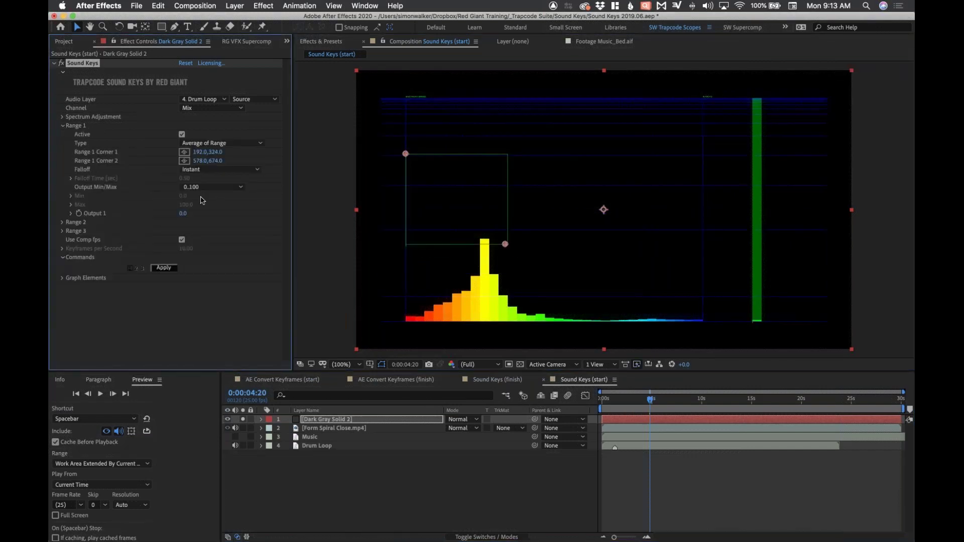
left_click_drag(505, 244, 487, 278)
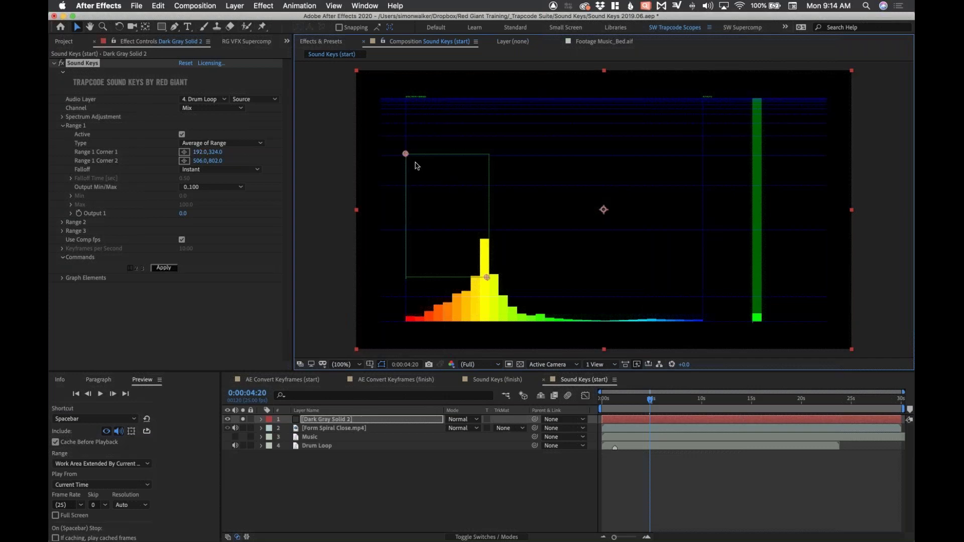
left_click_drag(406, 157, 481, 242)
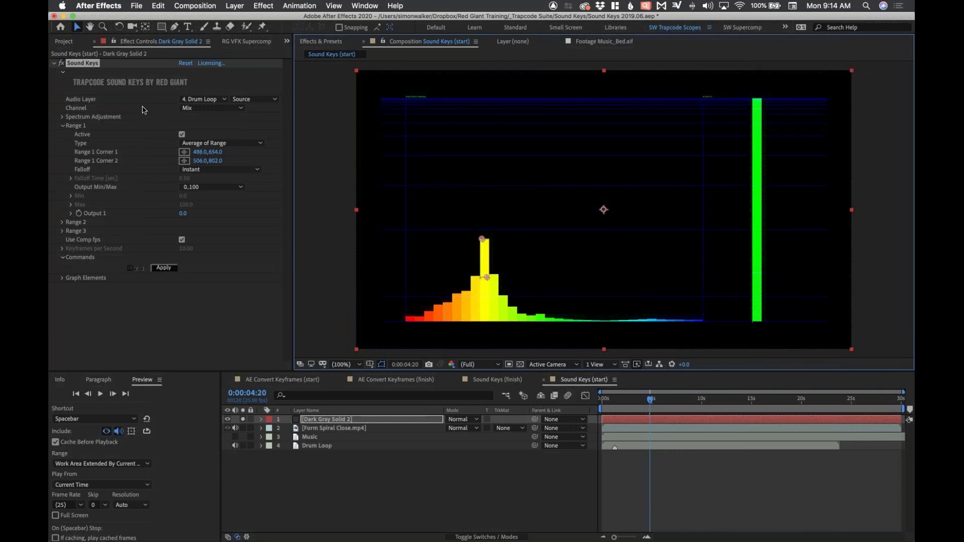
- Reselect Sound Keys and extend the Range 1 box above the yellow bar, with Corner 1 about 490,476 and Corner 2 about 500,766
left_click(166, 329)
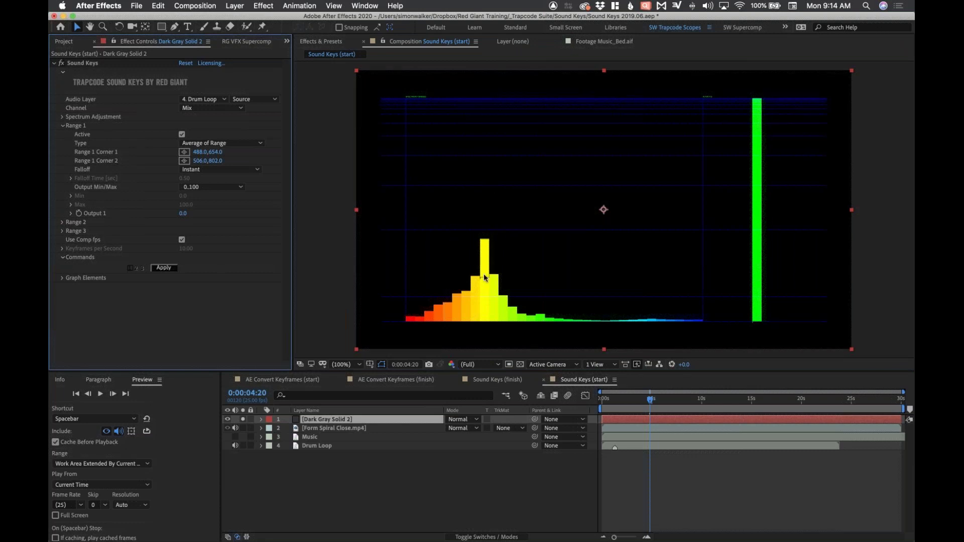
left_click(80, 64)
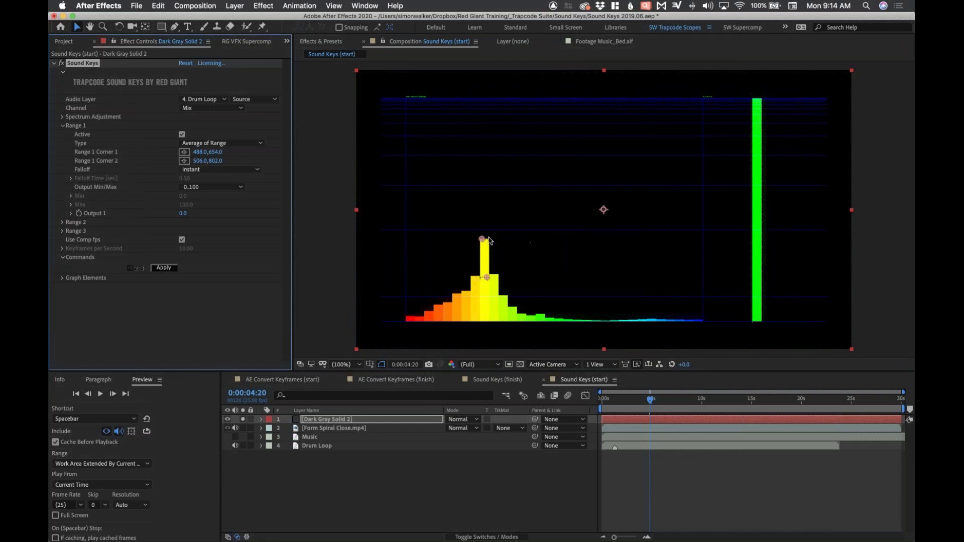
left_click_drag(483, 239, 483, 196)
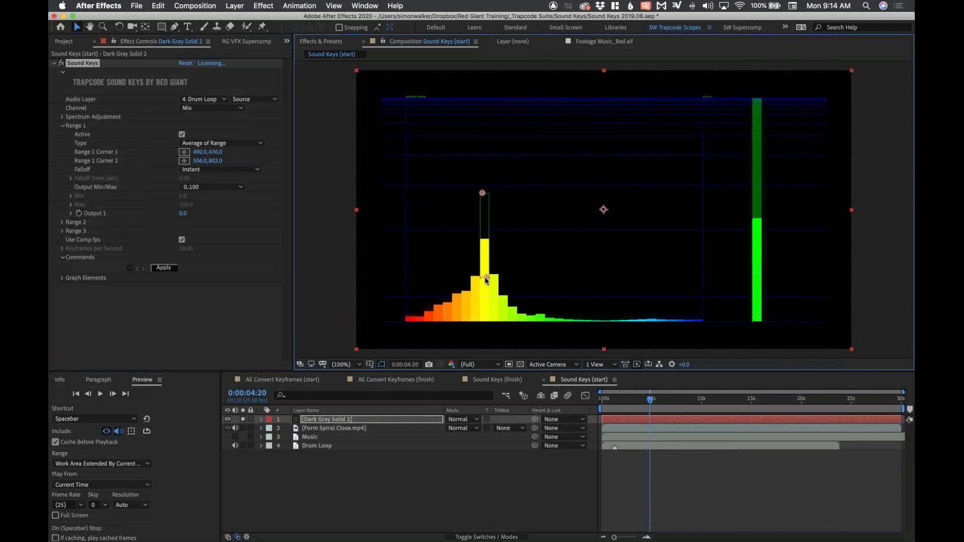
left_click_drag(485, 278, 485, 269)
- Reveal the Drum Loop layer's waveform and scrub to 0:00:01:14 to examine how the Range 1 level follows the beats
left_click(609, 397)
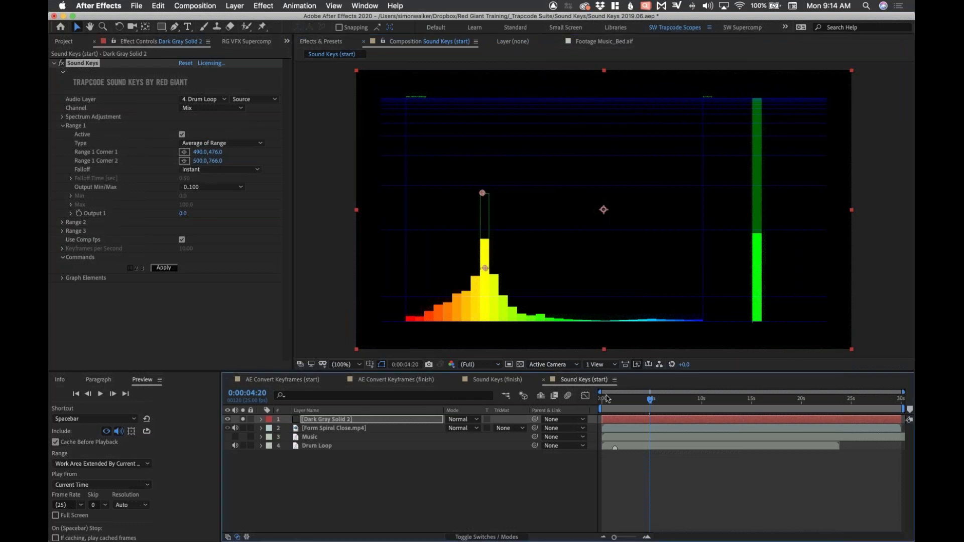
left_click(370, 448)
key("l")
key("l")
left_click(639, 402)
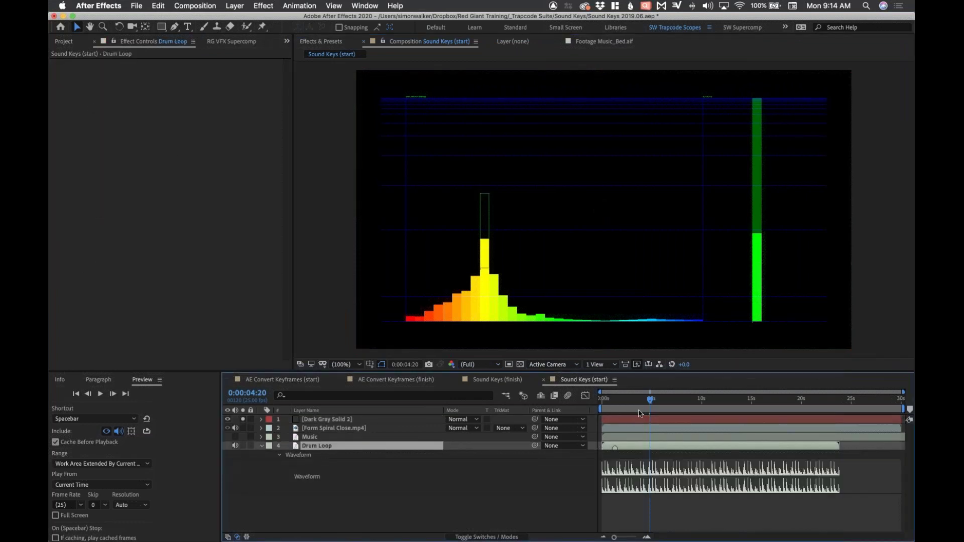
left_click_drag(614, 537, 634, 539)
mouse_move(642, 401)
left_mouse_down()
mouse_move(665, 402)
mouse_move(632, 403)
mouse_move(656, 400)
left_mouse_up()
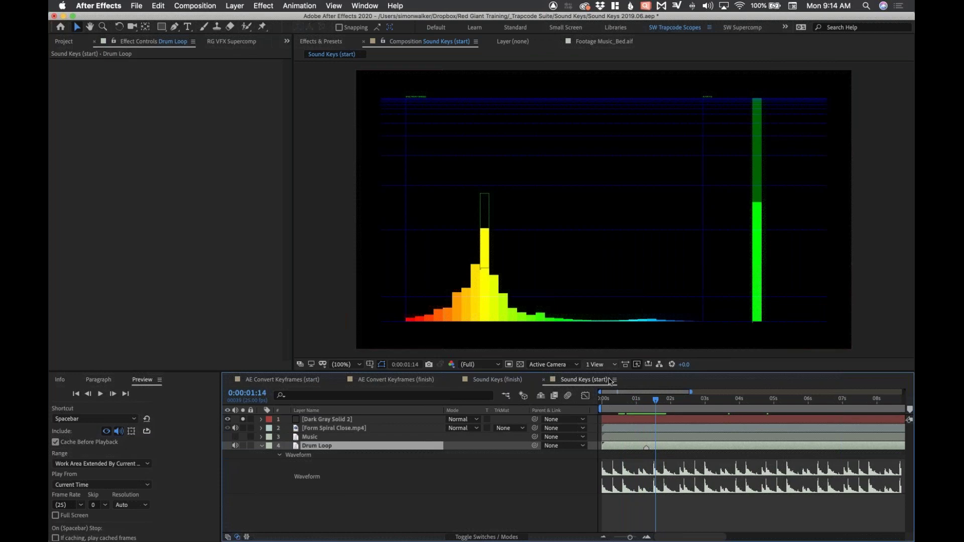
- Generate Sound Keys' Output 1 keyframes on Dark Gray Solid 2 and display them in the Graph Editor
left_click(306, 421)
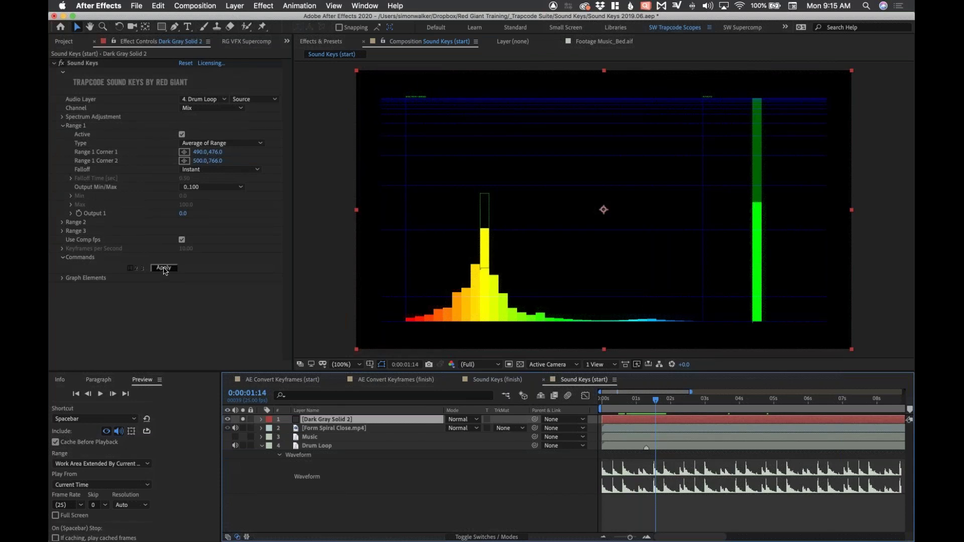
left_click(163, 269)
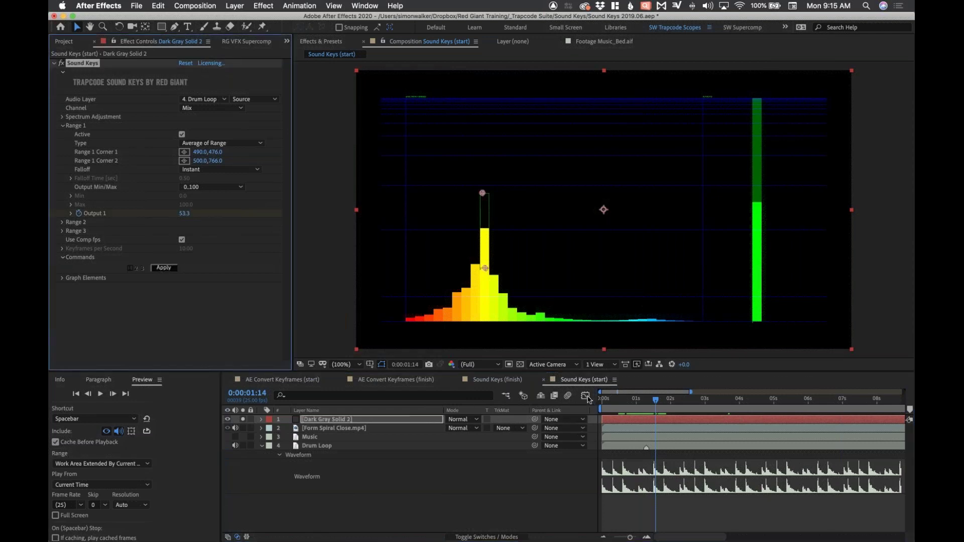
left_click(587, 397)
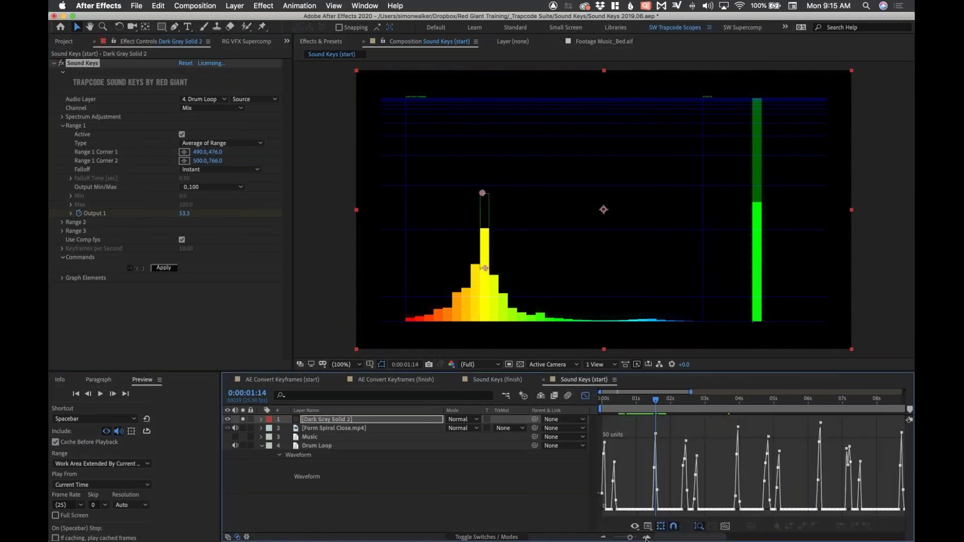
- Shrink the Range 1 box onto the upper part of the tallest yellow bar, with Corner 1 about 494,616 and Corner 2 about 494,786
mouse_move(631, 538)
left_mouse_down()
mouse_move(645, 538)
mouse_move(633, 538)
left_mouse_up()
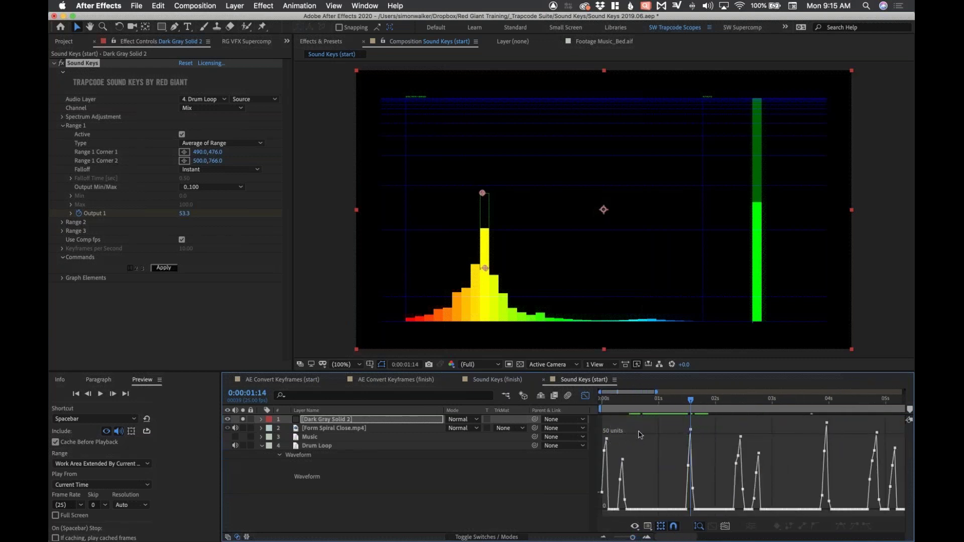
mouse_move(691, 433)
left_click_drag(482, 200, 483, 230)
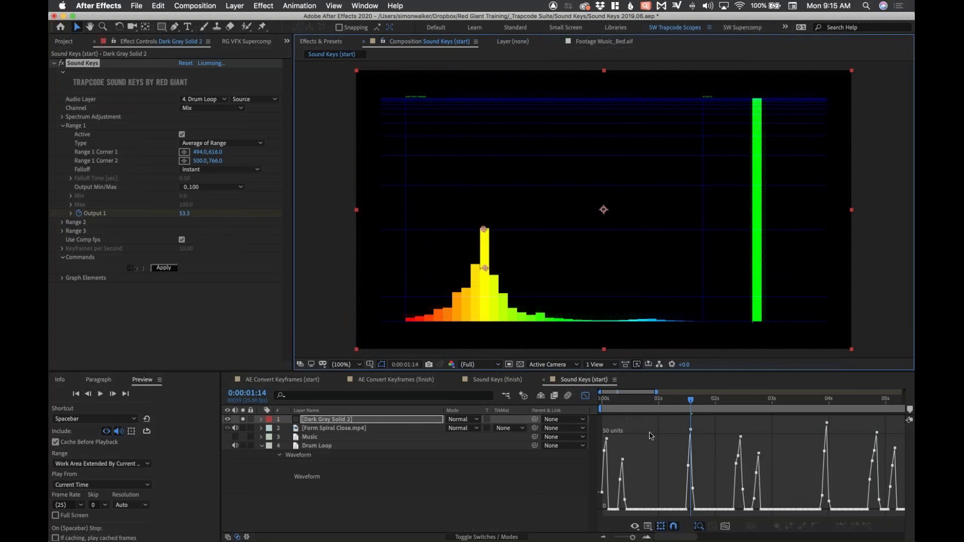
left_click_drag(675, 405, 625, 407)
left_click_drag(632, 408, 691, 408)
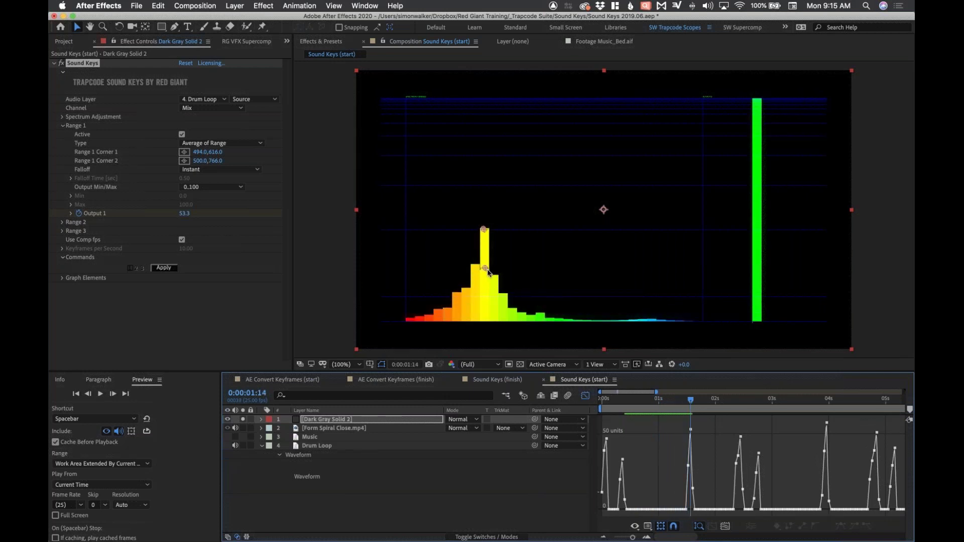
left_click_drag(486, 273, 484, 274)
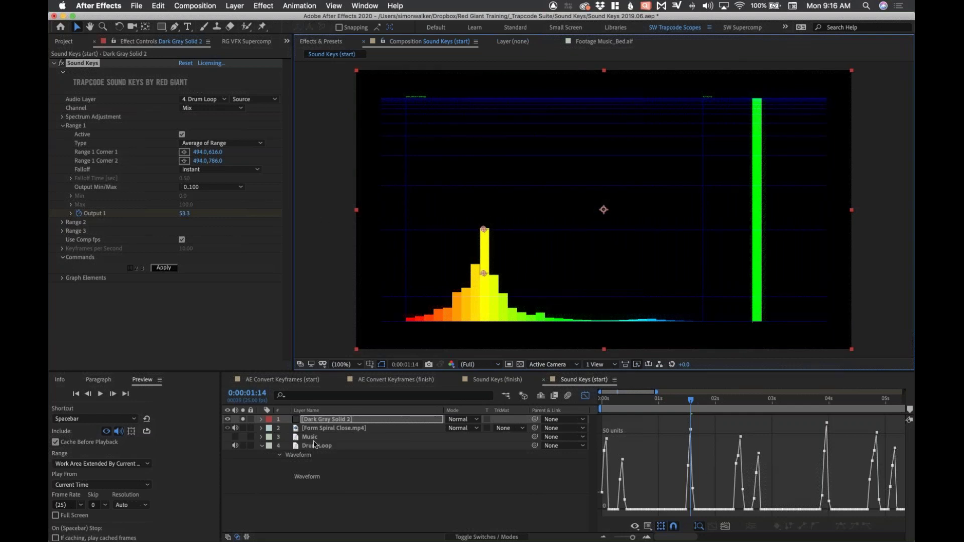
- Link the Form Spiral Close.mp4 layer's Opacity to Sound Keys' Output 1 on Dark Gray Solid 2 with an expression
left_click(327, 429)
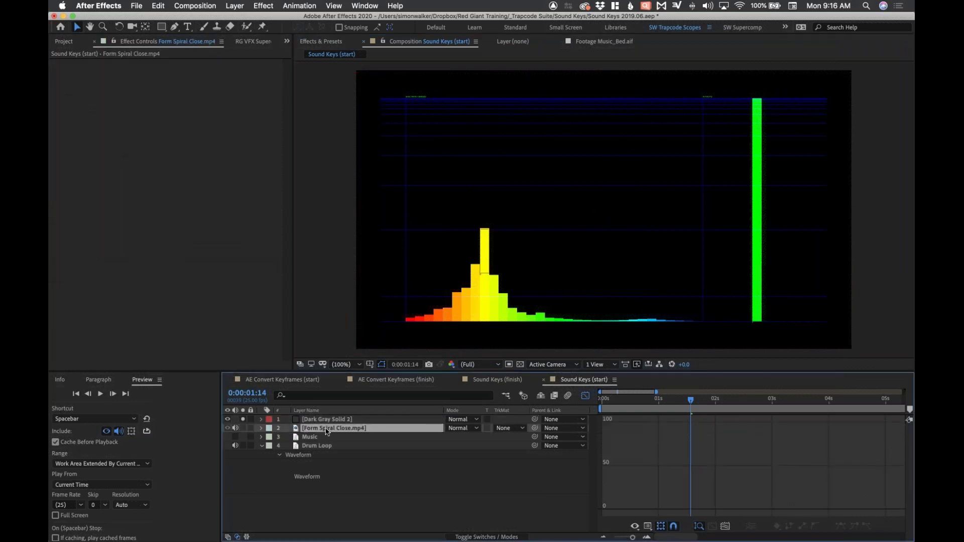
key("t")
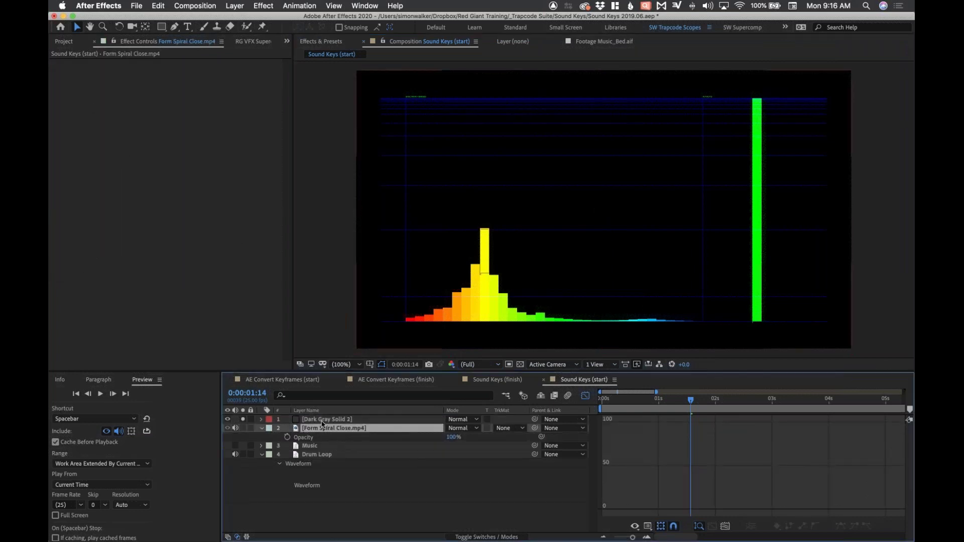
left_click(323, 420)
key("u")
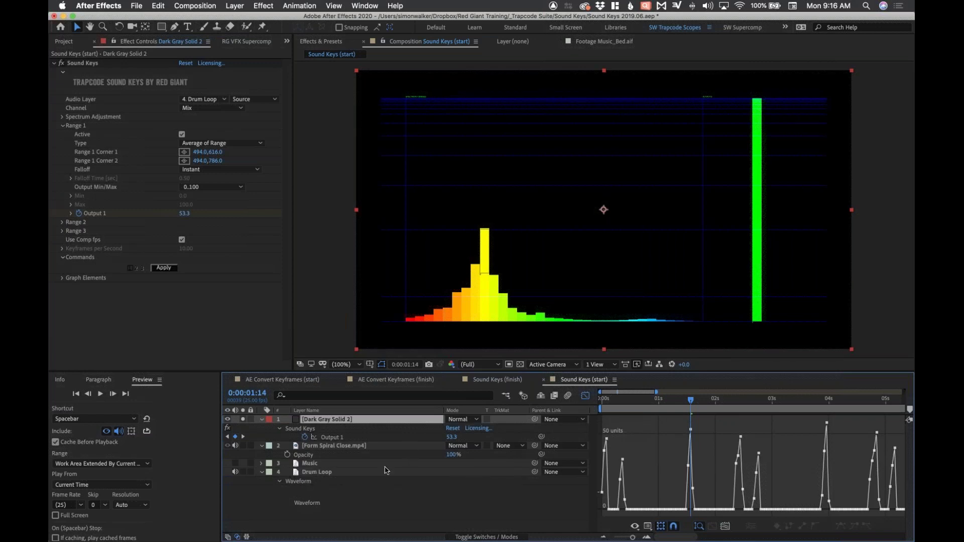
left_click_drag(541, 454, 339, 441)
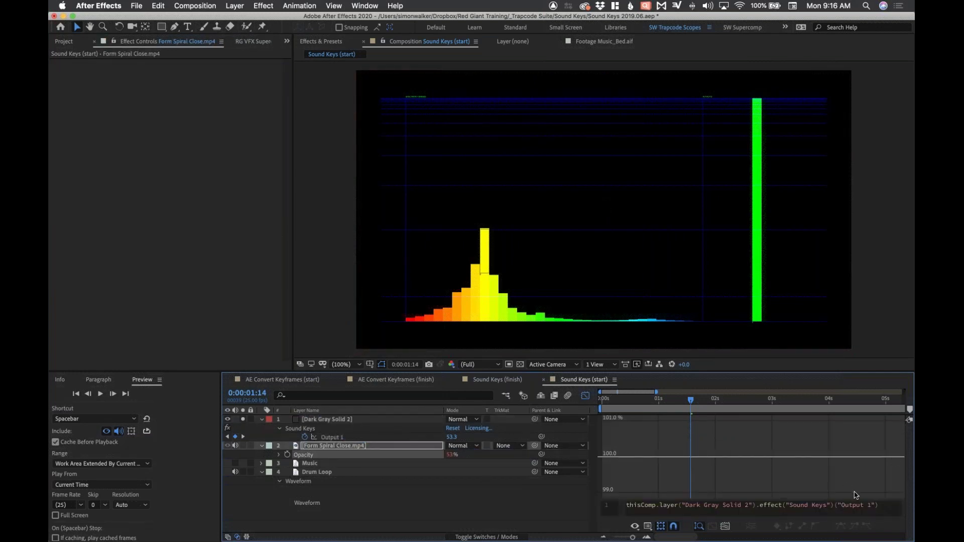
key("KP_Enter")
left_click(371, 513)
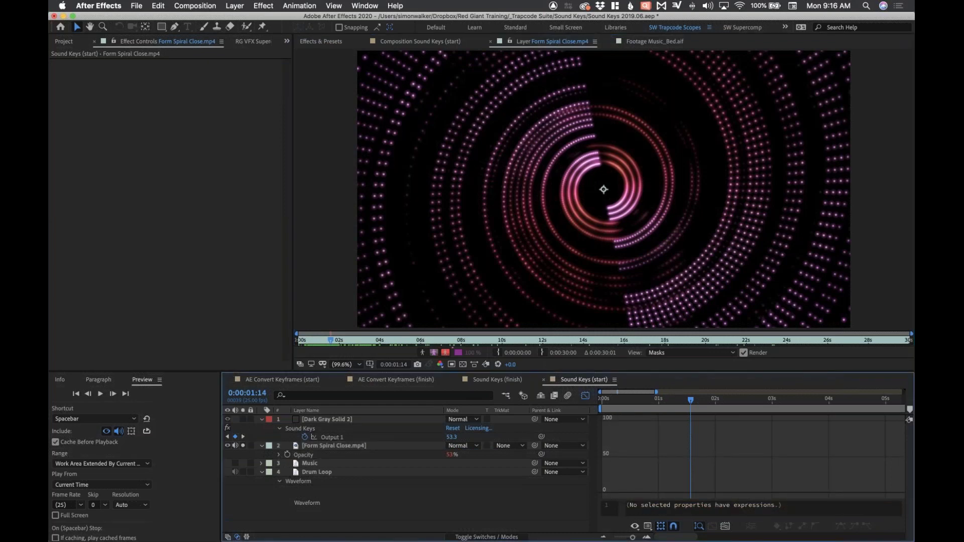
- Preview Form Spiral Close.mp4 from near the start to check how its opacity responds to the drum beats
left_click(615, 405)
key("space")
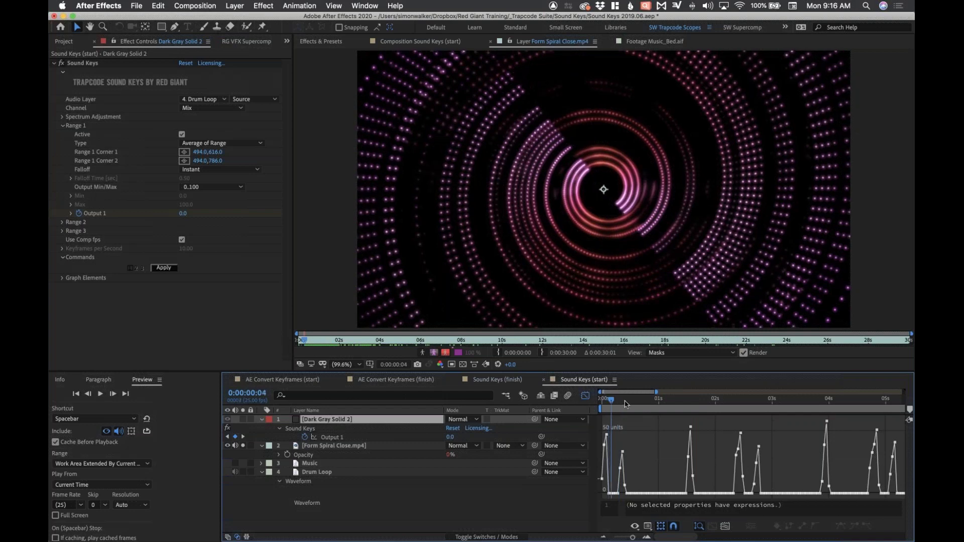
left_click(642, 402)
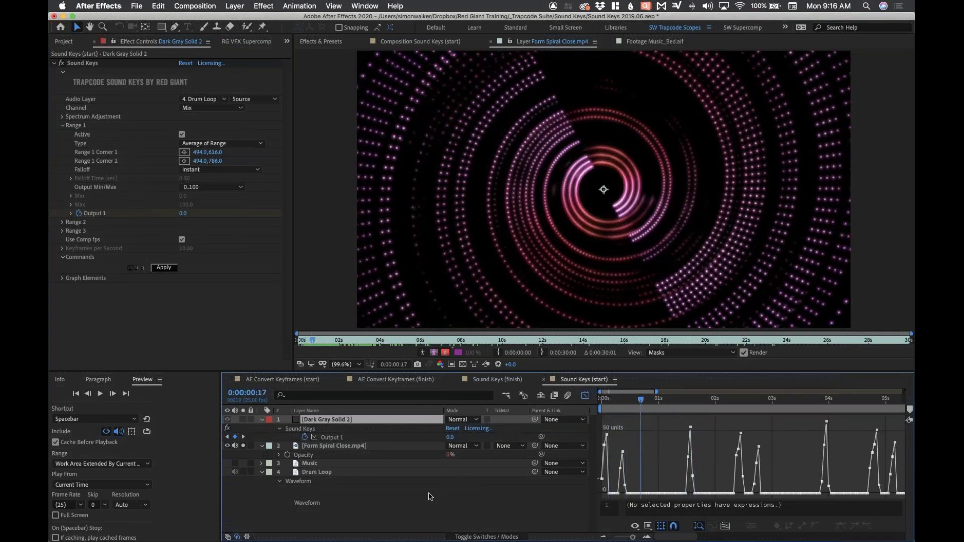
left_click_drag(485, 445, 341, 455)
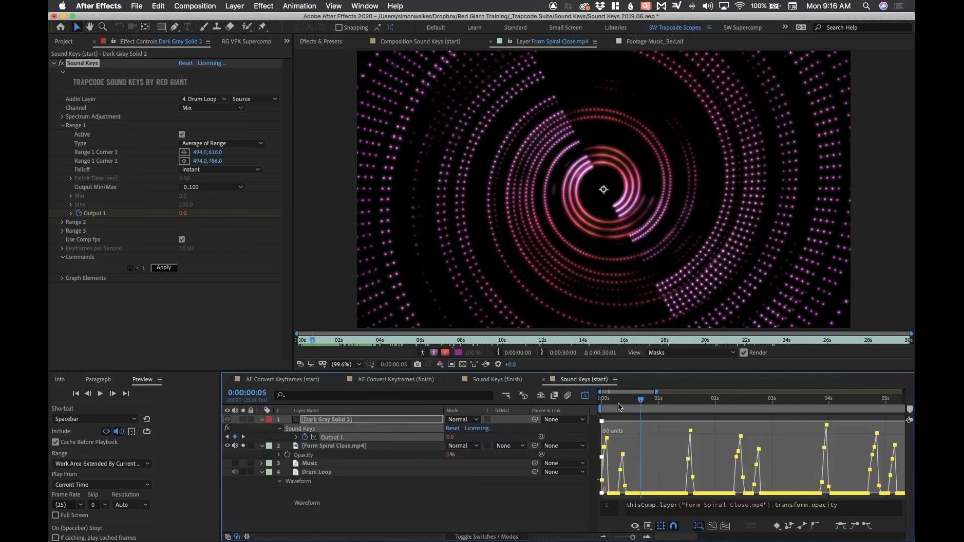
left_click(378, 502)
key("space")
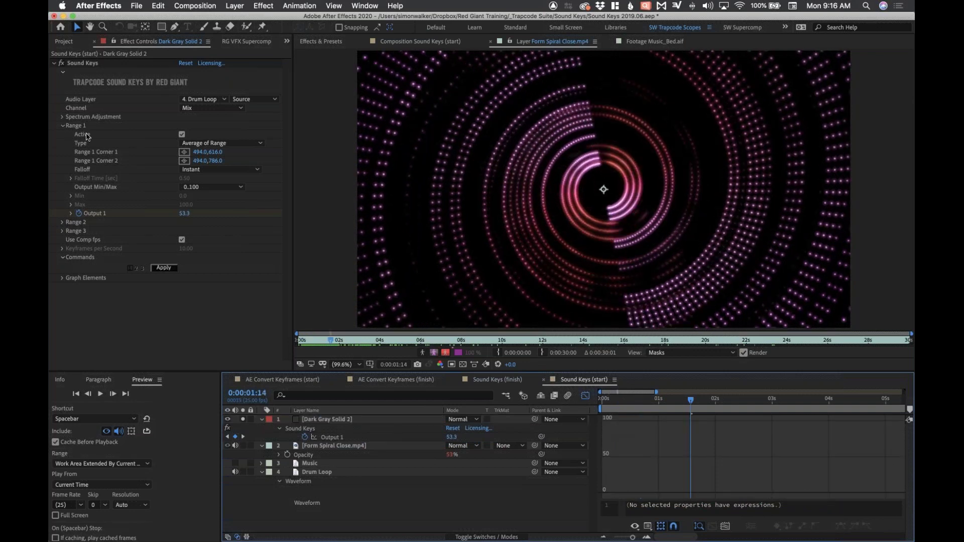
- Open the Sound Keys (finish) composition and reveal the Opacity expression on its Form Spiral Close.mp4 layer
left_click(64, 42)
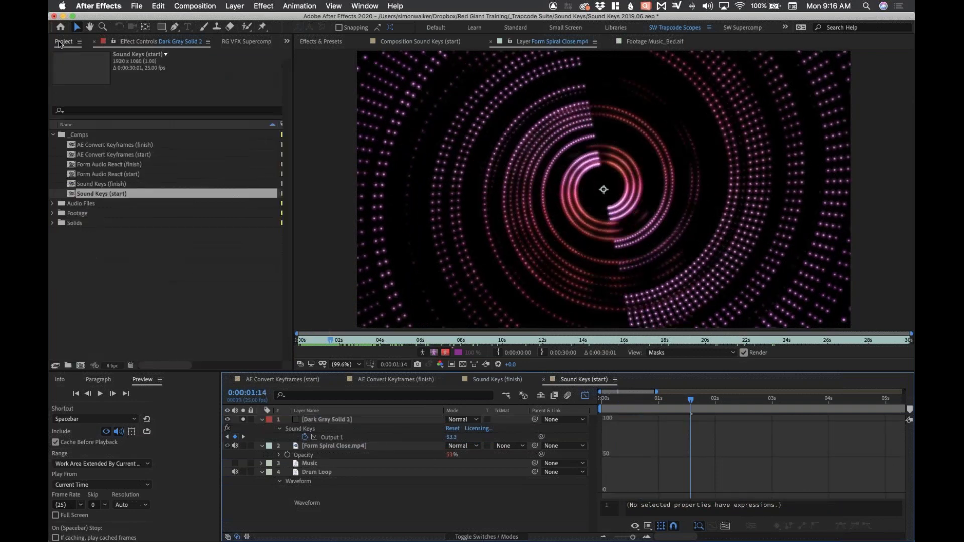
left_click(110, 184)
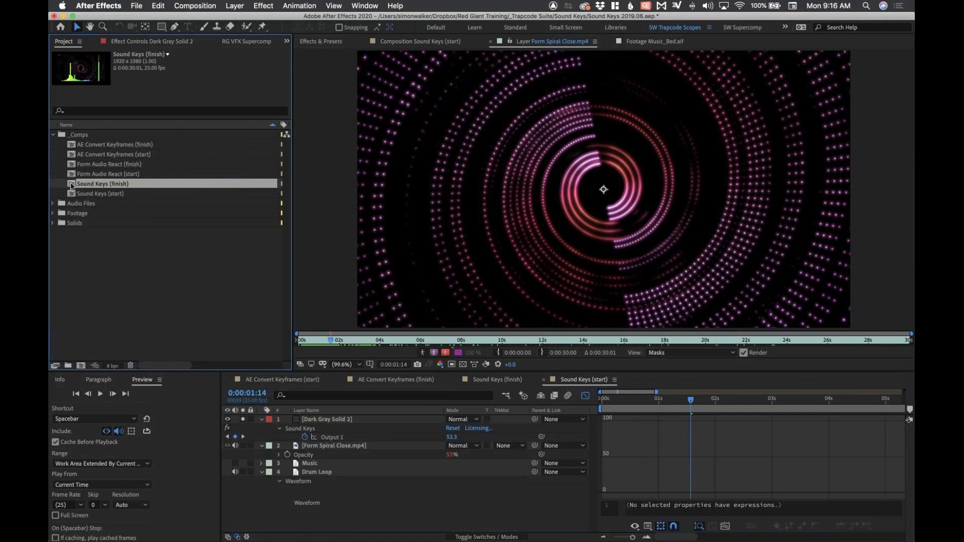
double_click(70, 185)
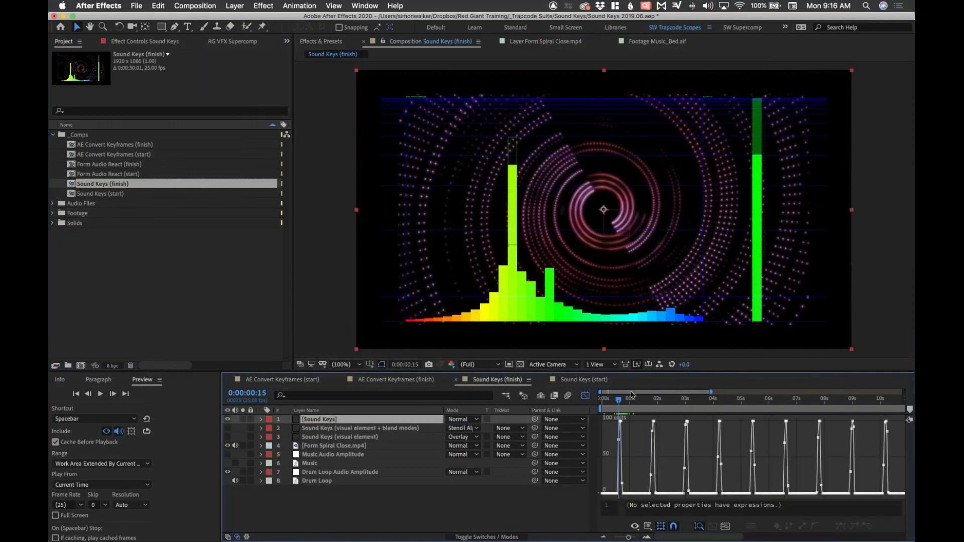
left_click_drag(612, 406, 624, 406)
left_click(366, 447)
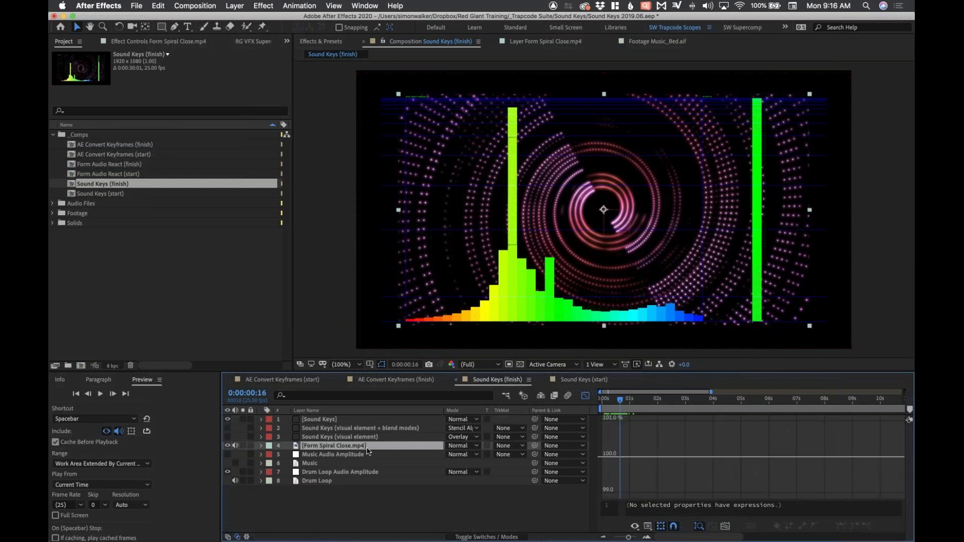
key("e")
key("e")
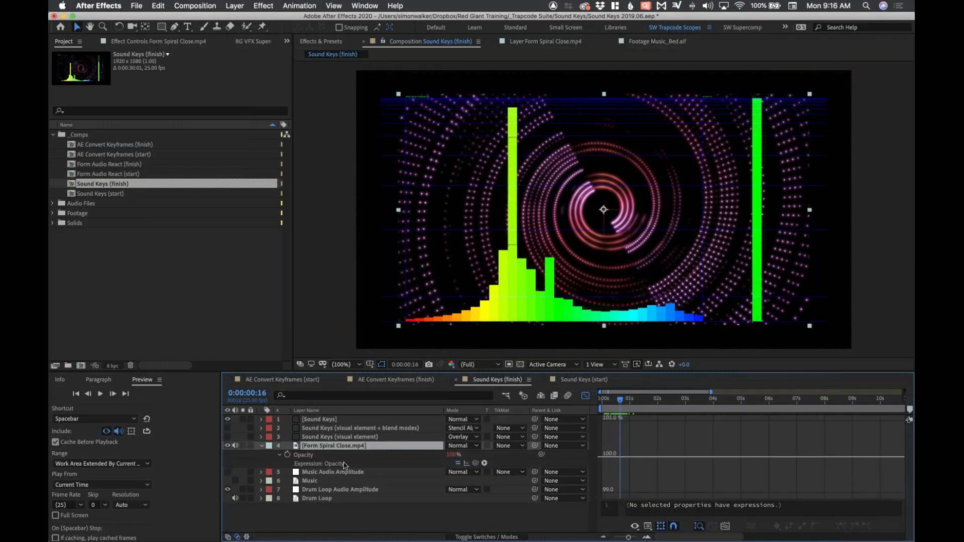
- Move the Drum Loop Audio Amplitude layer above Music Audio Amplitude and display the text of the Form Spiral Close.mp4 Opacity expression
left_click_drag(356, 490, 346, 473)
left_click(351, 446)
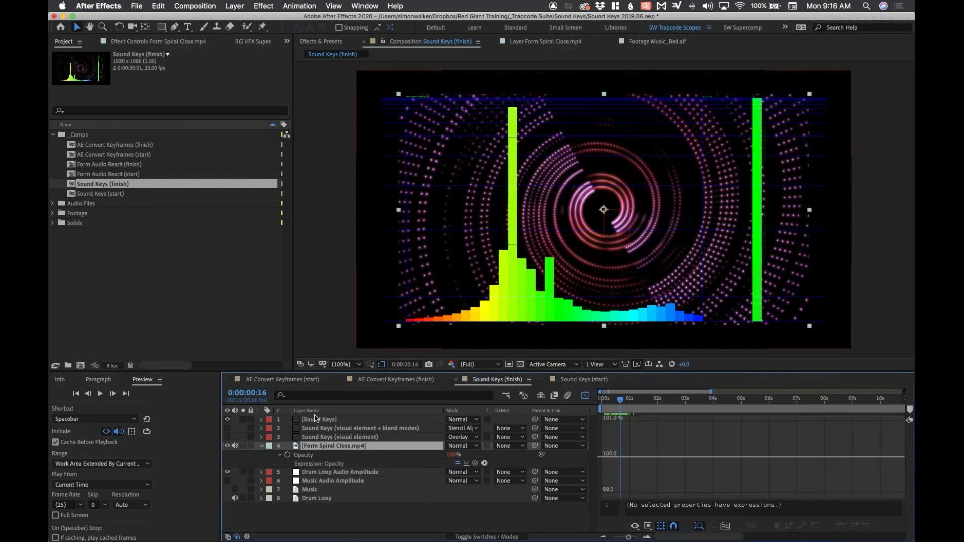
left_click(316, 419)
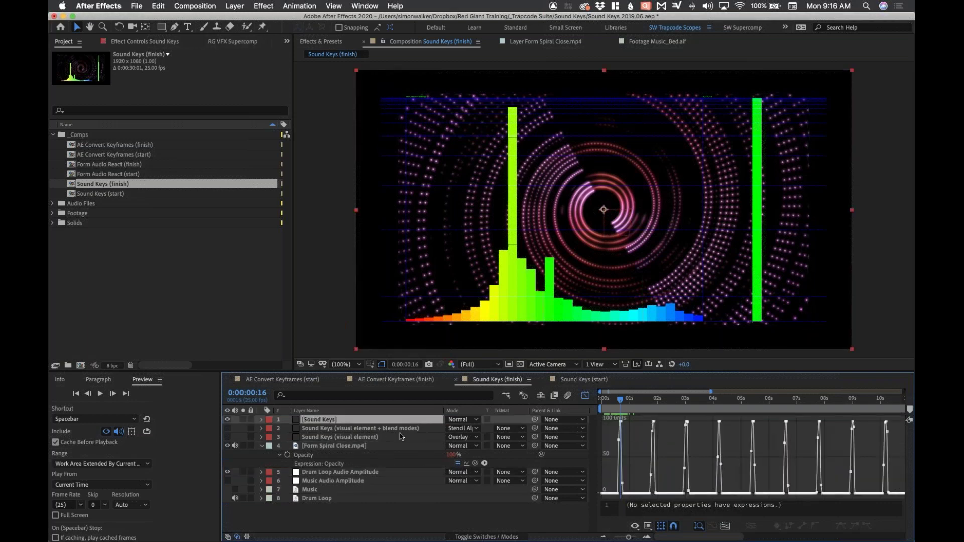
key("shift+F3")
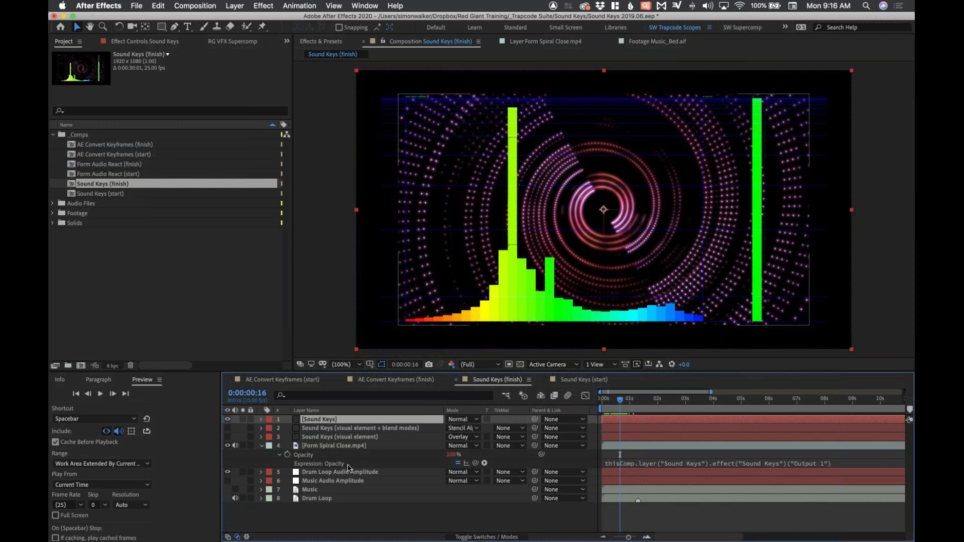
- Return to the Graph Editor and examine the Sound Keys layer's first Output 1 peak and effect settings at 0:00:00:17
key("shift+F3")
mouse_move(620, 405)
left_mouse_down()
mouse_move(612, 406)
mouse_move(620, 405)
left_mouse_up()
mouse_move(621, 431)
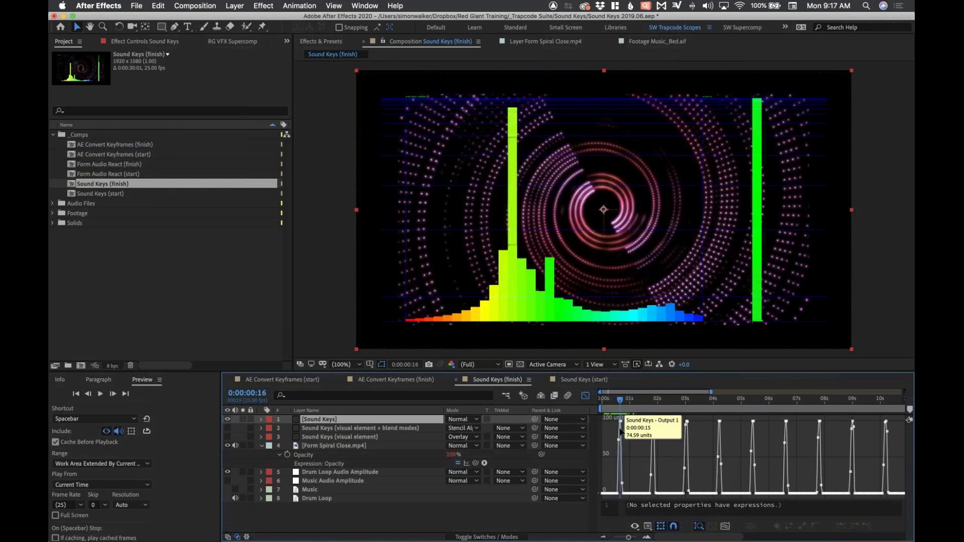
left_click(130, 43)
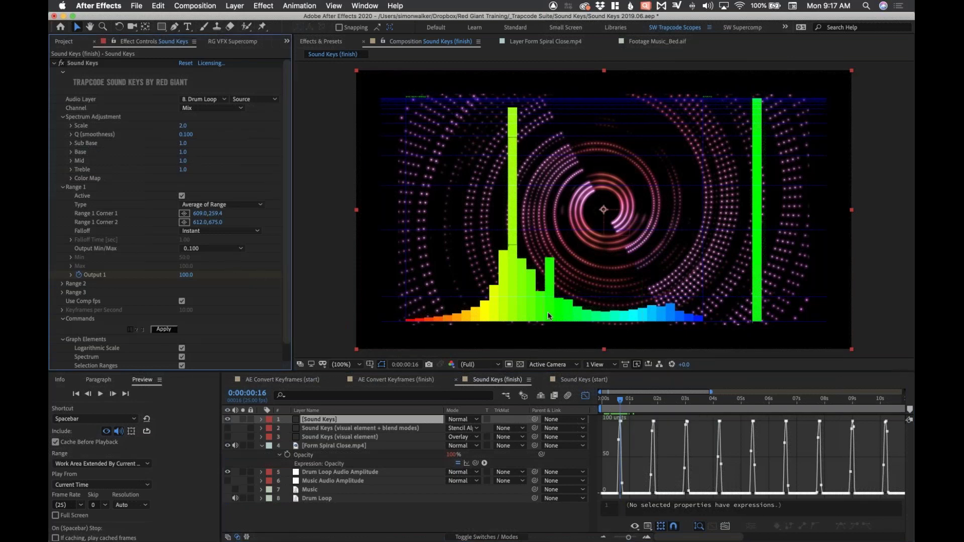
left_click_drag(620, 401, 621, 400)
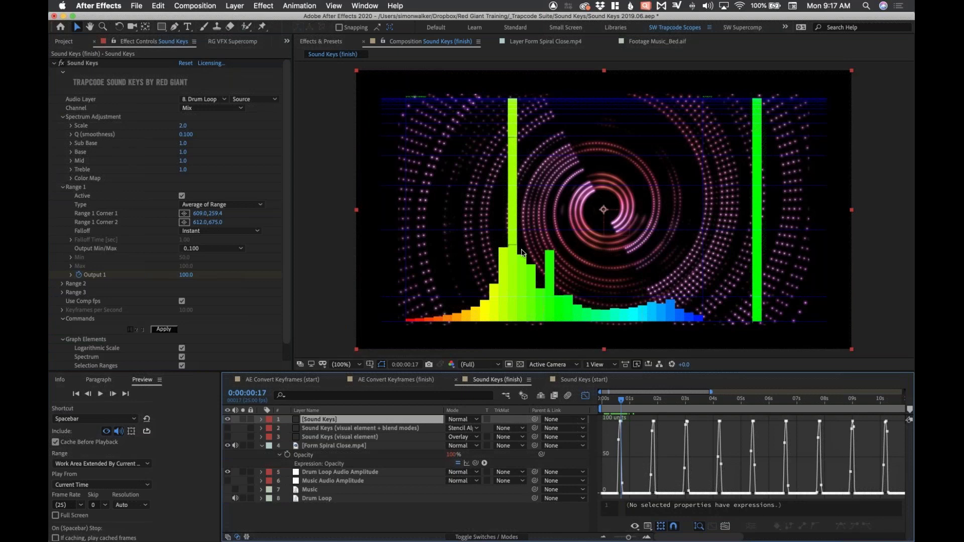
- Set Range 1's Falloff to Linear and regenerate the Output 1 keyframes
left_click(217, 232)
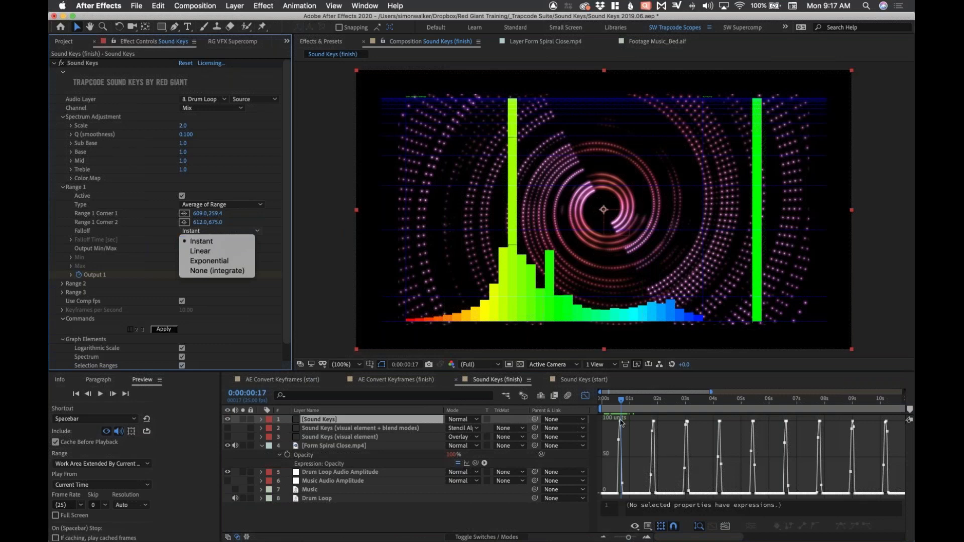
left_click(205, 254)
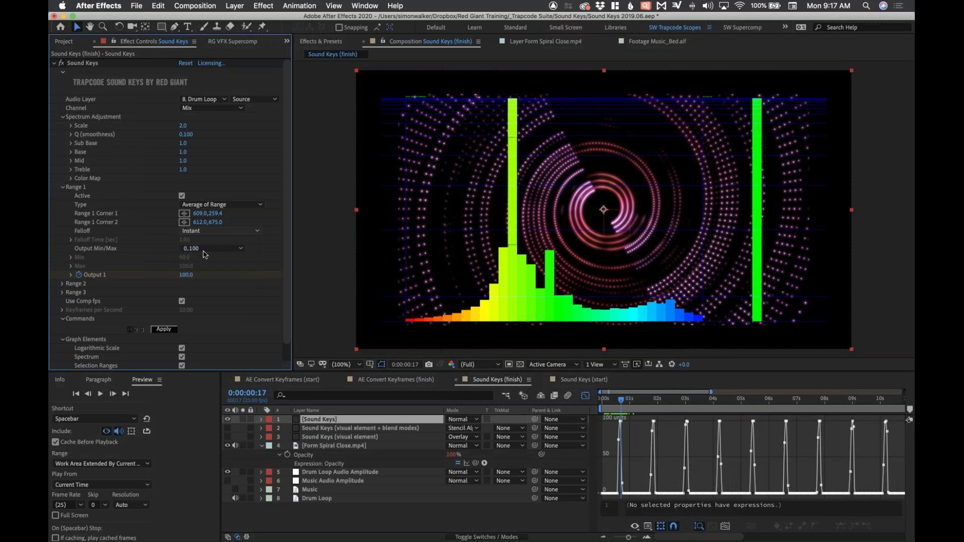
left_click(164, 330)
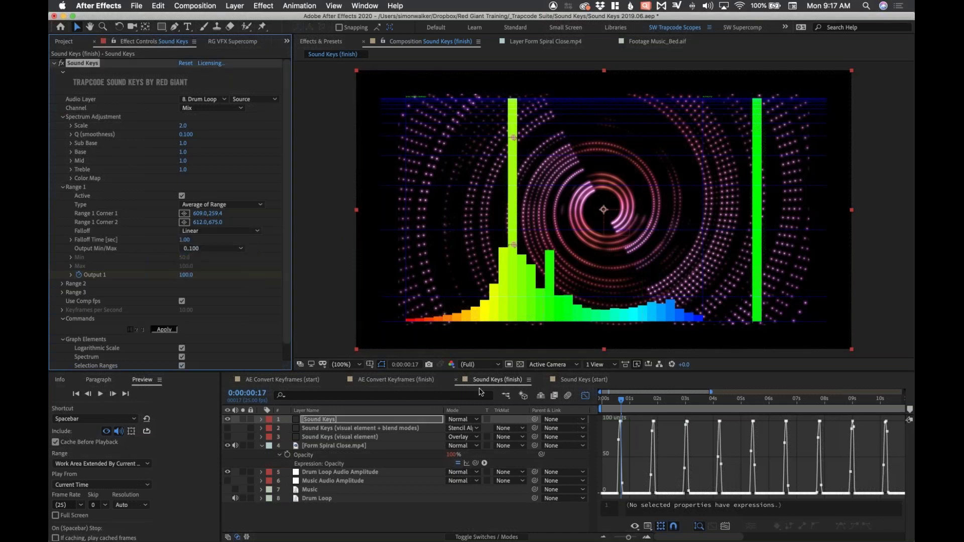
- Preview the linear falloff around the first beat and scrub to 0:00:01:00 to examine the fading spiral
left_click(617, 402)
key("space")
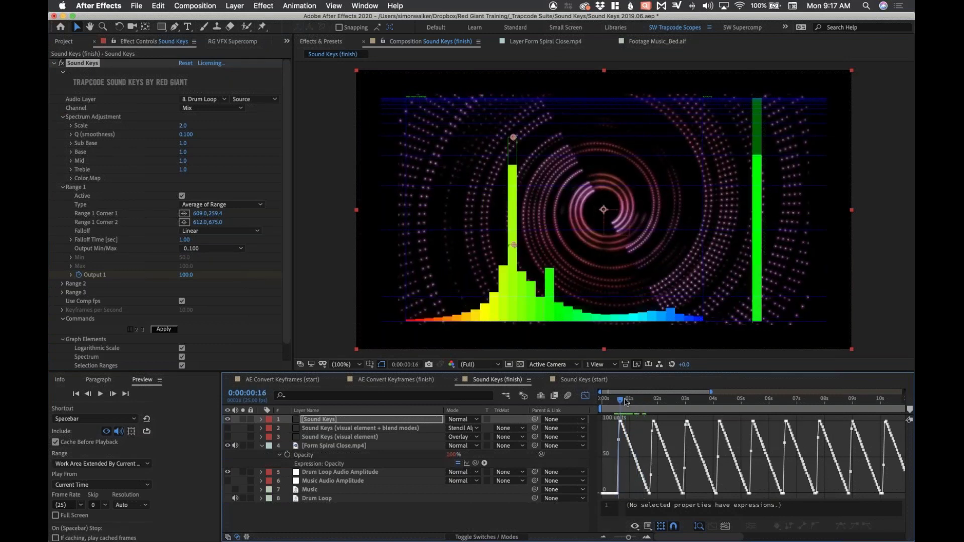
left_click(642, 400)
left_click_drag(645, 405, 630, 406)
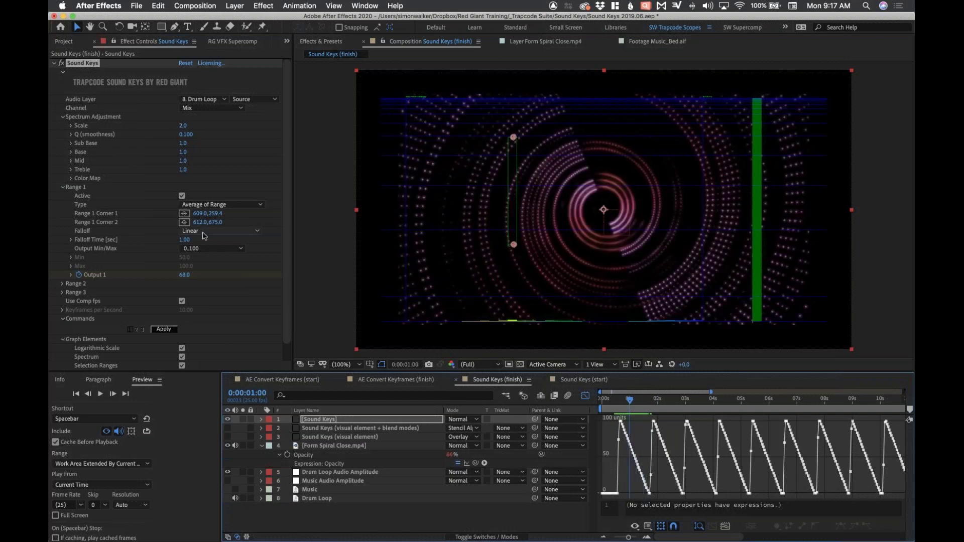
- Set Range 1's Falloff to Exponential and regenerate the Output 1 keyframes
left_click(203, 232)
left_click(208, 261)
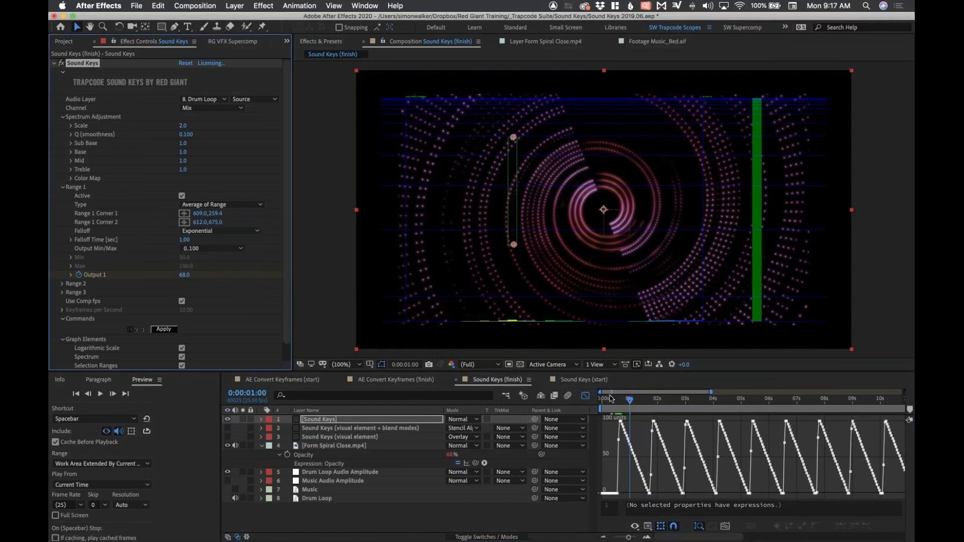
left_click(166, 330)
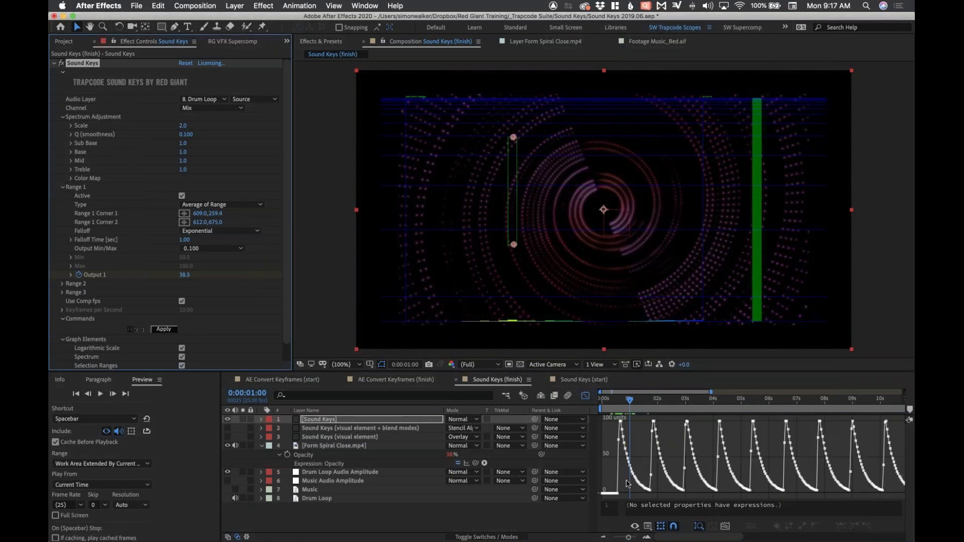
- Preview the exponential falloff after the first beat and move the time to 0:00:00:20
mouse_move(622, 400)
left_mouse_down()
mouse_move(647, 403)
mouse_move(623, 402)
left_mouse_up()
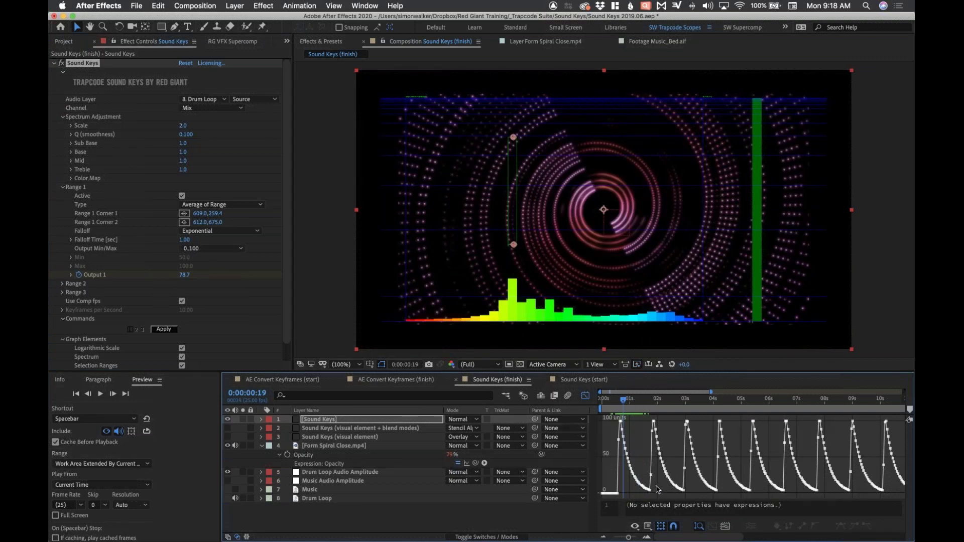
key("space")
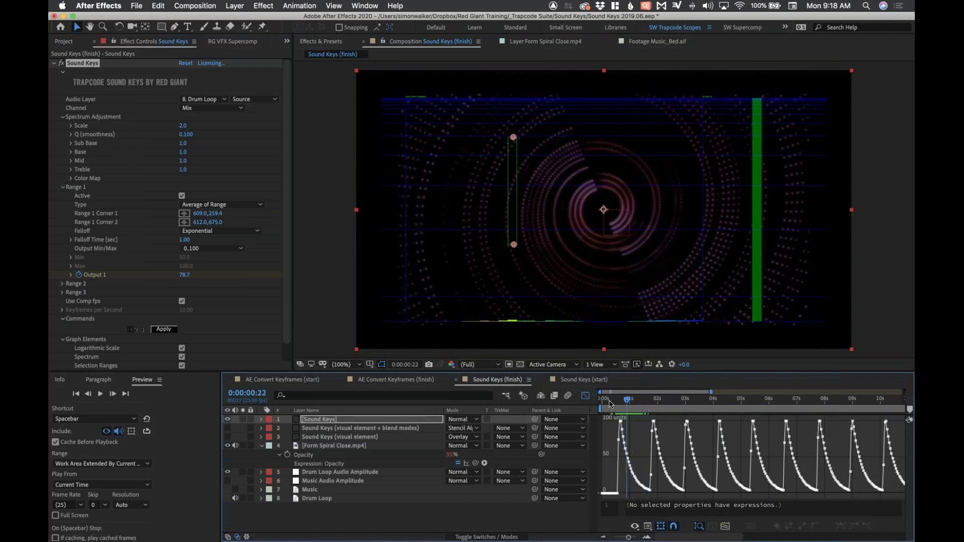
left_click(621, 405)
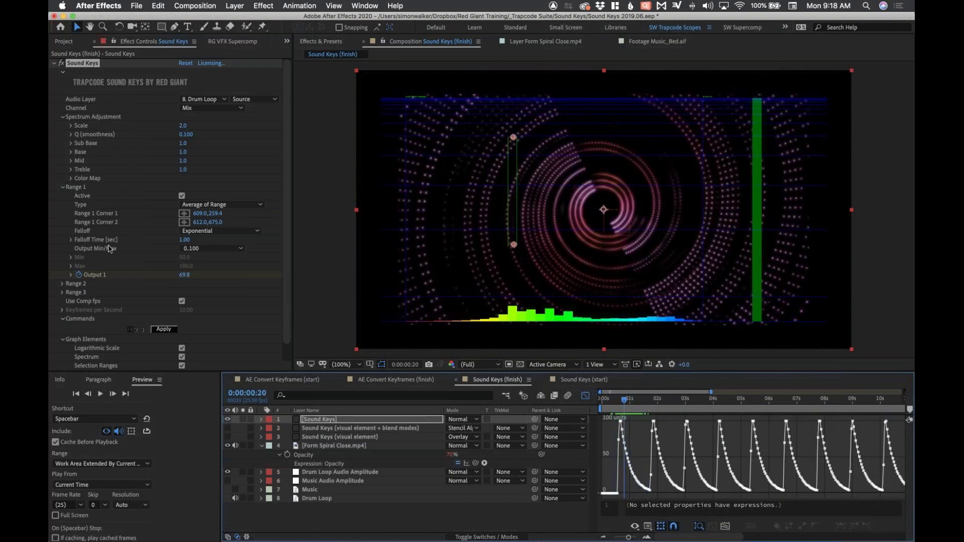
- Set Range 1's Output Min/Max to Custom with a 50 to 100 range and regenerate the Output 1 keyframes
left_click(198, 249)
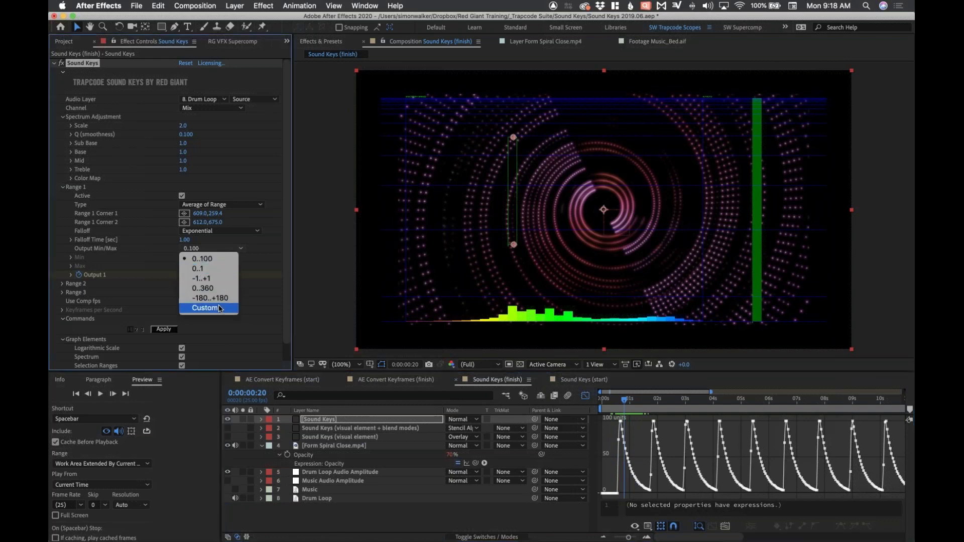
left_click(213, 308)
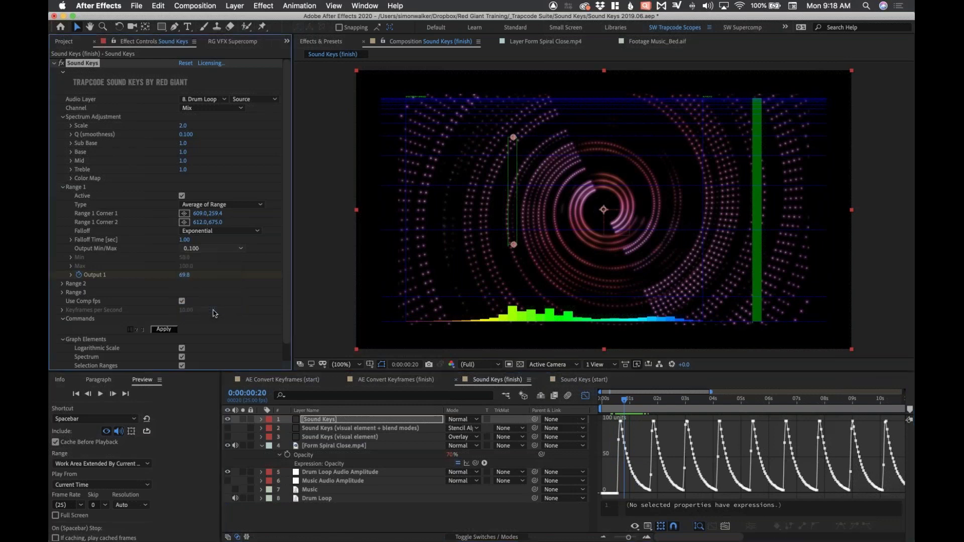
left_click(71, 258)
left_click(163, 344)
- Preview the spiral's opacity pulse with the Sound Keys layer hidden, show that layer again, and scrub to 0:00:01:21
mouse_move(612, 401)
left_mouse_down()
mouse_move(654, 404)
mouse_move(601, 402)
mouse_move(654, 404)
mouse_move(601, 405)
mouse_move(652, 405)
mouse_move(628, 411)
left_mouse_up()
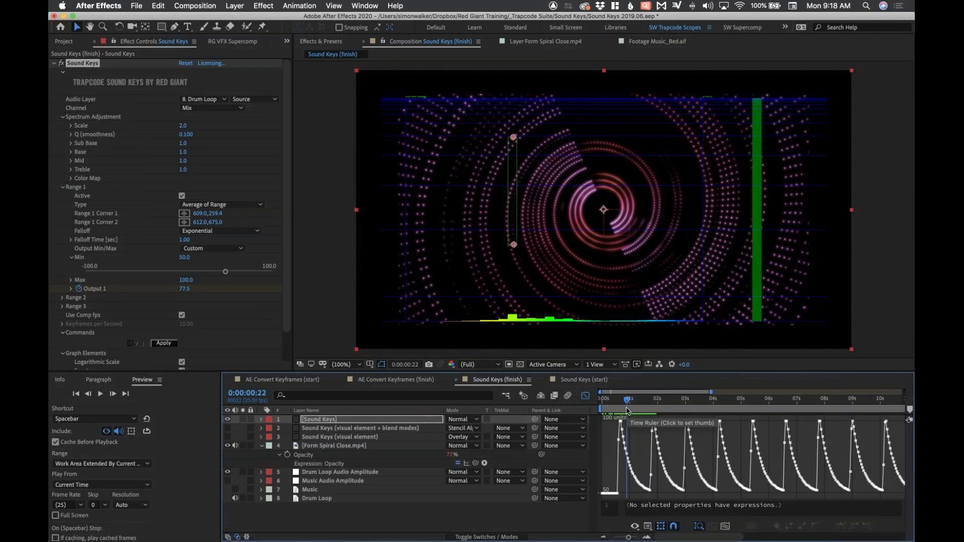
key("space")
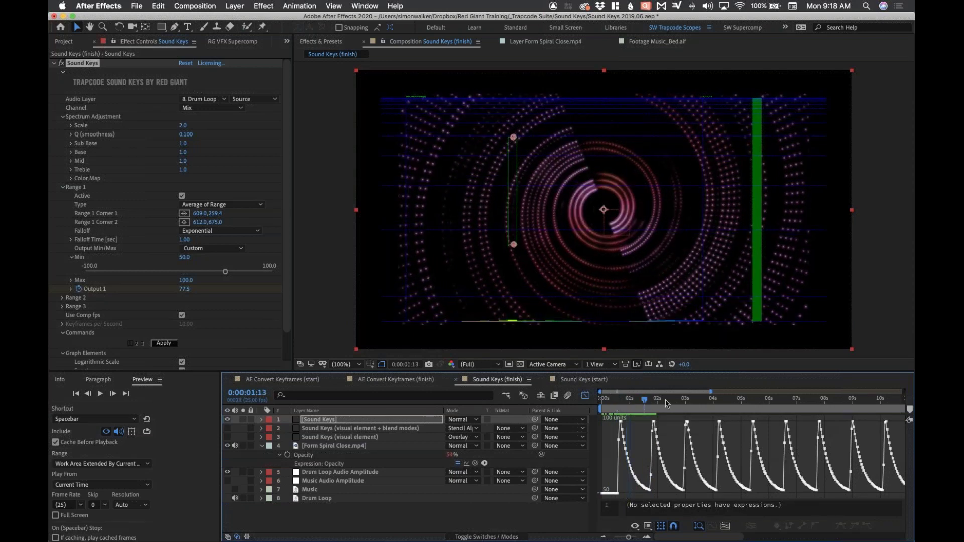
left_click(637, 406)
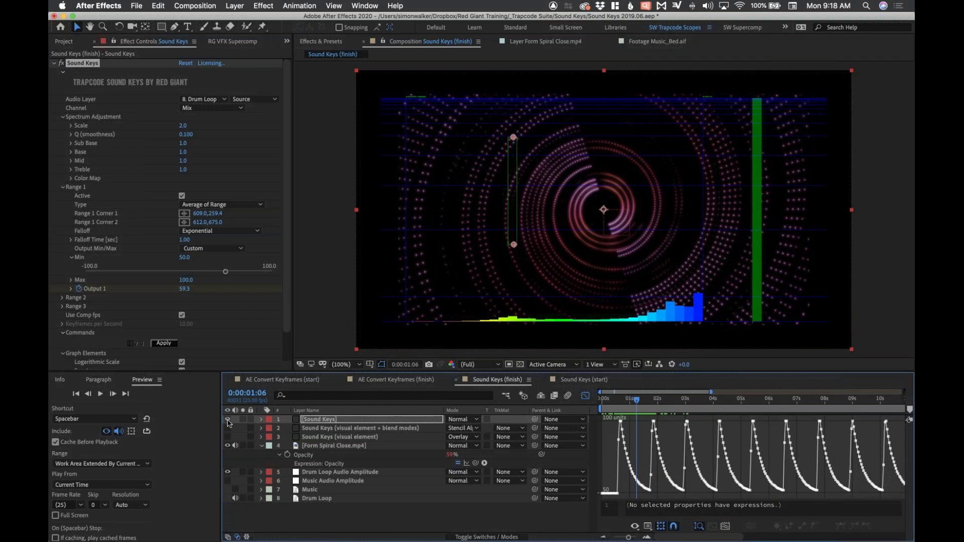
key("space")
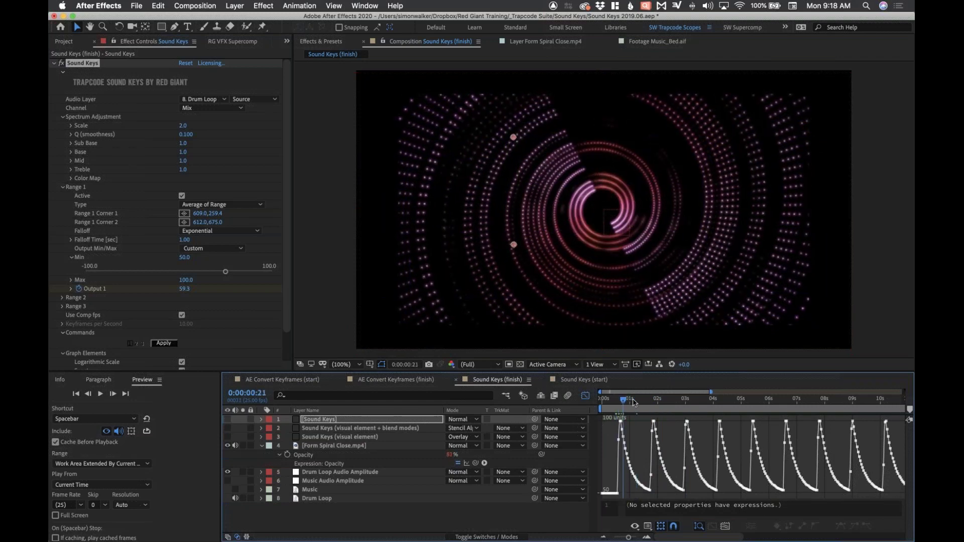
key("Home")
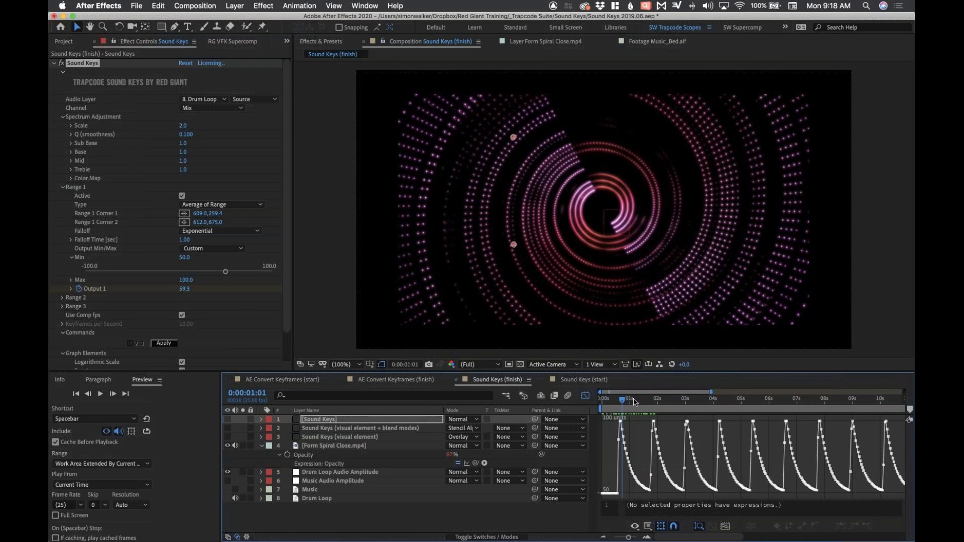
left_click(228, 419)
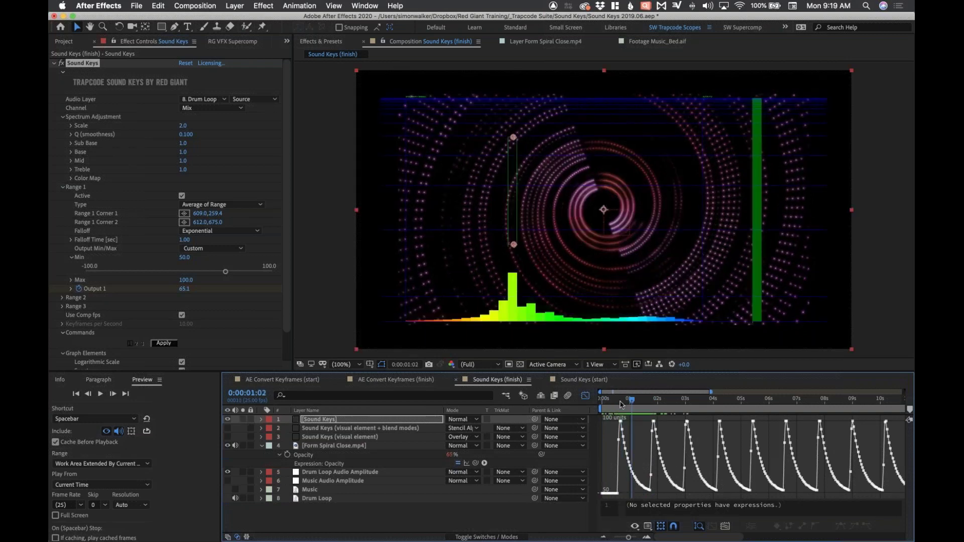
left_click_drag(624, 401, 653, 403)
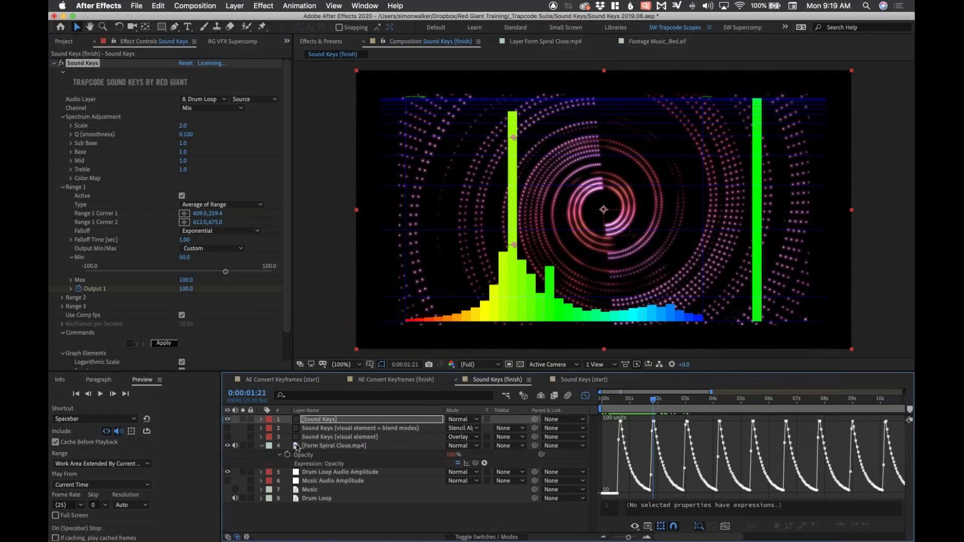
- Hide the Sound Keys layer, view the visual element layer briefly, and show the visual element + blend modes layer in its place
left_click(228, 419)
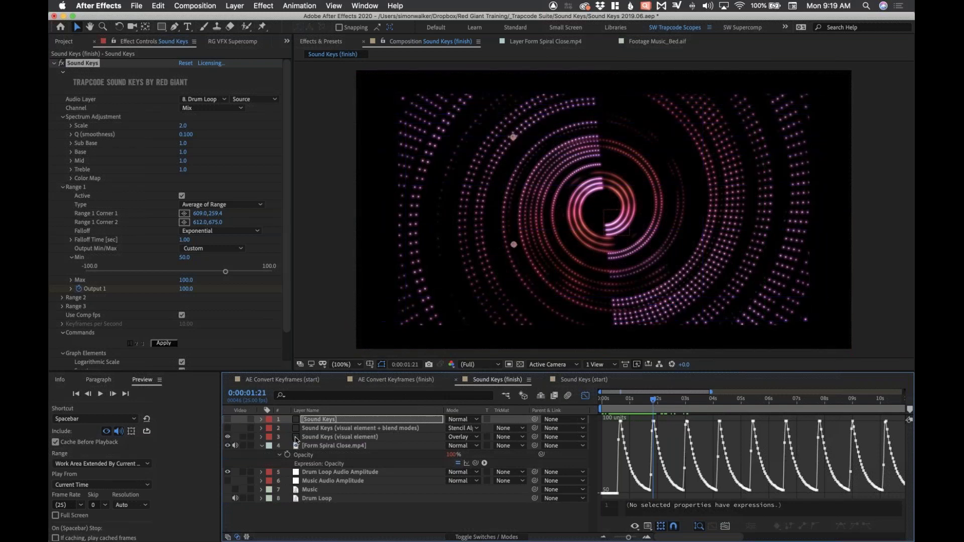
left_click(228, 437)
left_click(271, 437)
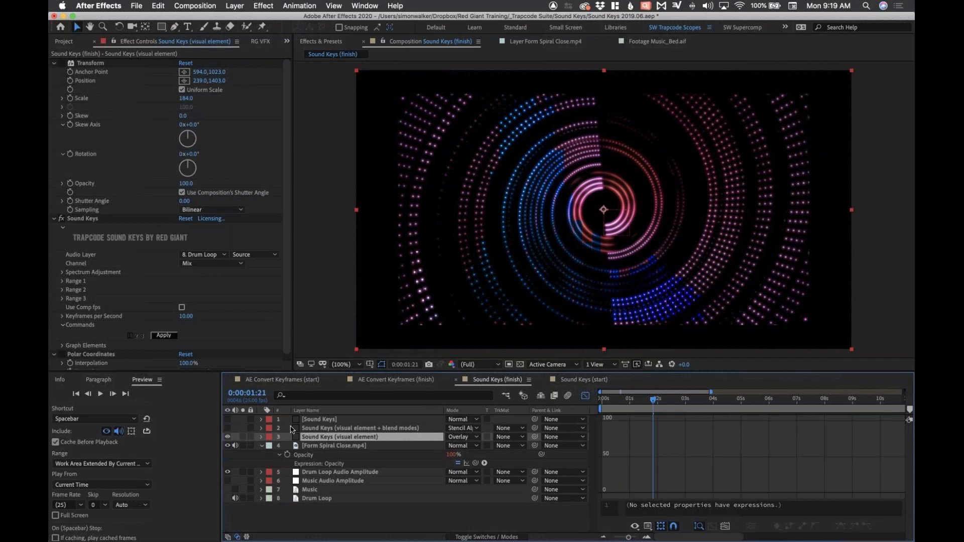
left_click(227, 428)
left_click(227, 437)
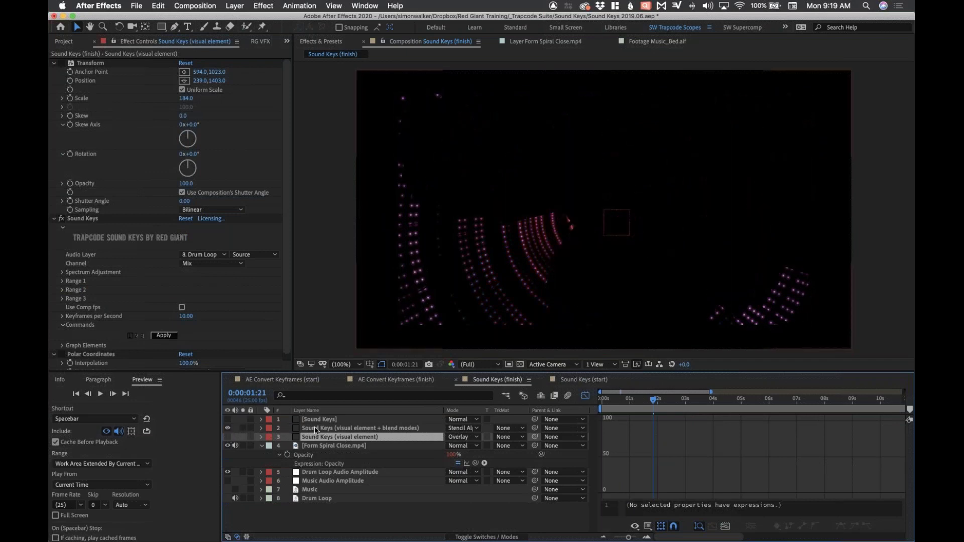
- Set the visual element + blend modes layer's blending mode to Normal and scrub to 0:00:02:06
left_click(315, 429)
left_click(461, 428)
left_click(477, 127)
left_click(630, 399)
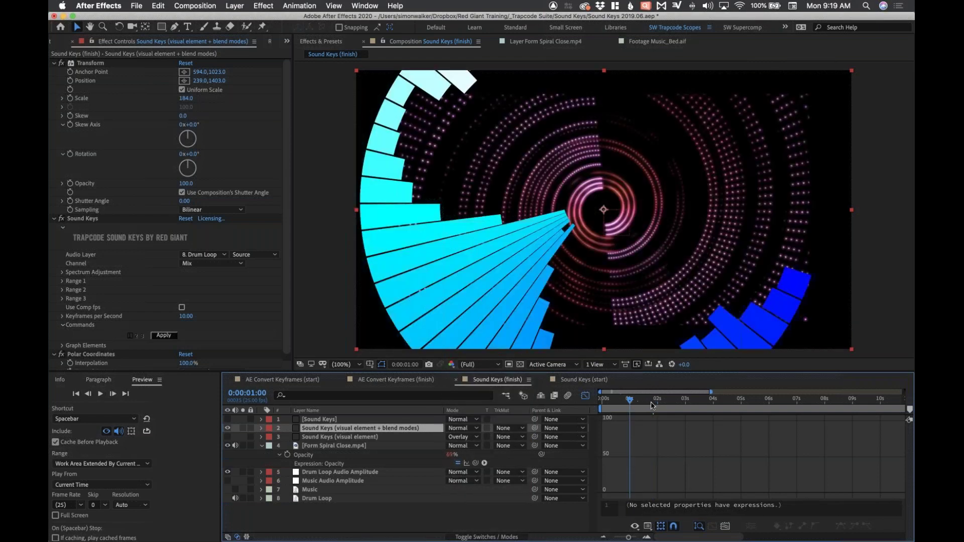
left_click_drag(652, 406, 664, 400)
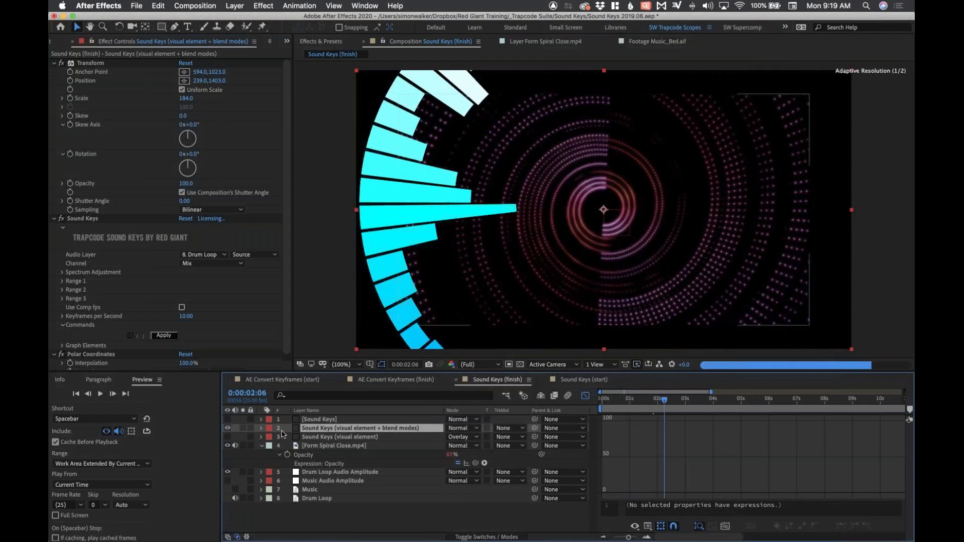
- Disable the layer's Transform and Polar Coordinates effects, keeping Sound Keys enabled, and scrub to 0:00:01:14
left_click(53, 63)
left_click(53, 72)
left_click(61, 71)
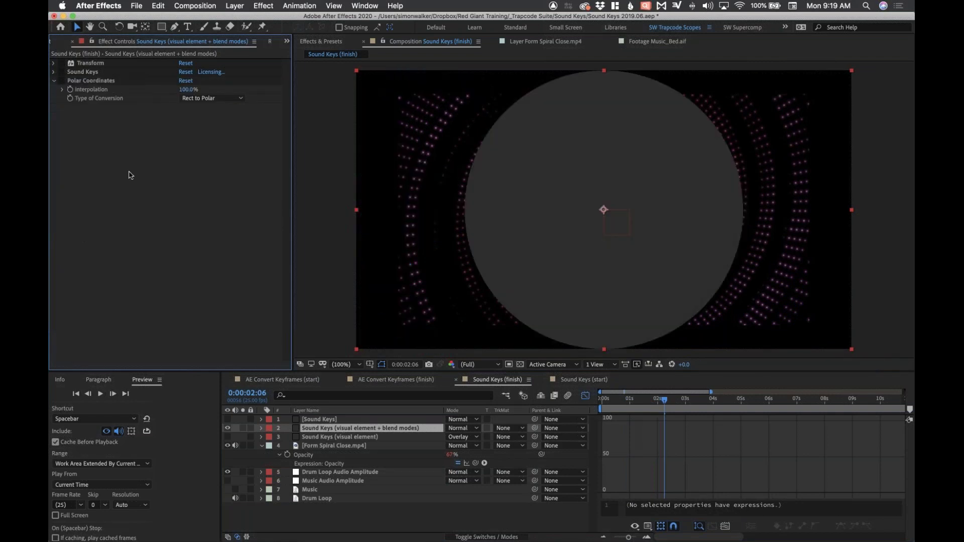
left_click(62, 73)
left_click_drag(631, 401, 648, 403)
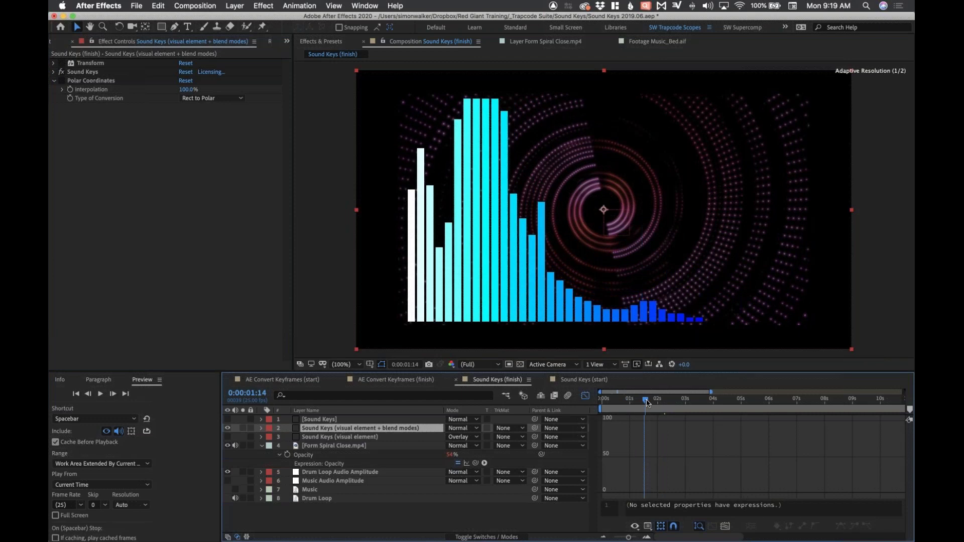
- Expand the Sound Keys color map under Spectrum Adjustment and randomize the spectrum bars' colors
left_click(54, 73)
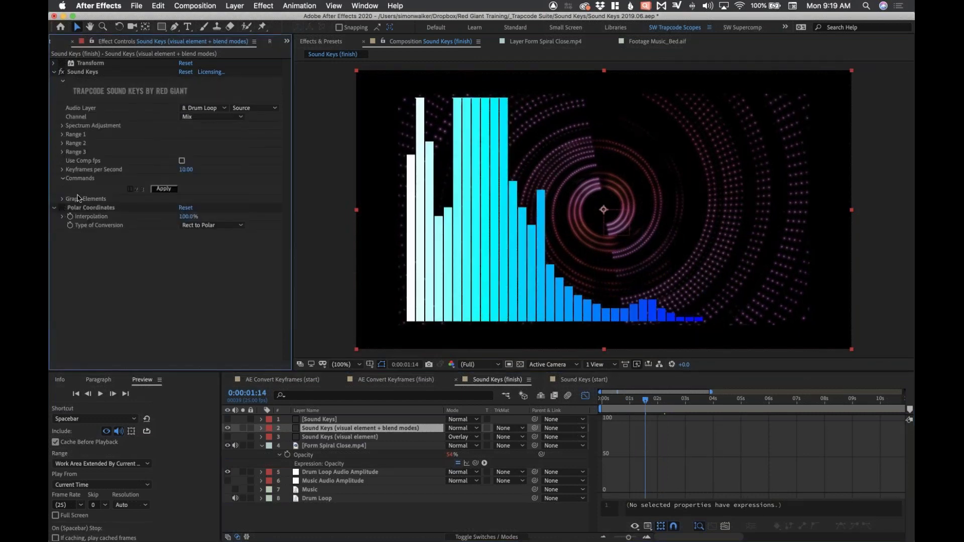
left_click(63, 125)
left_click(71, 187)
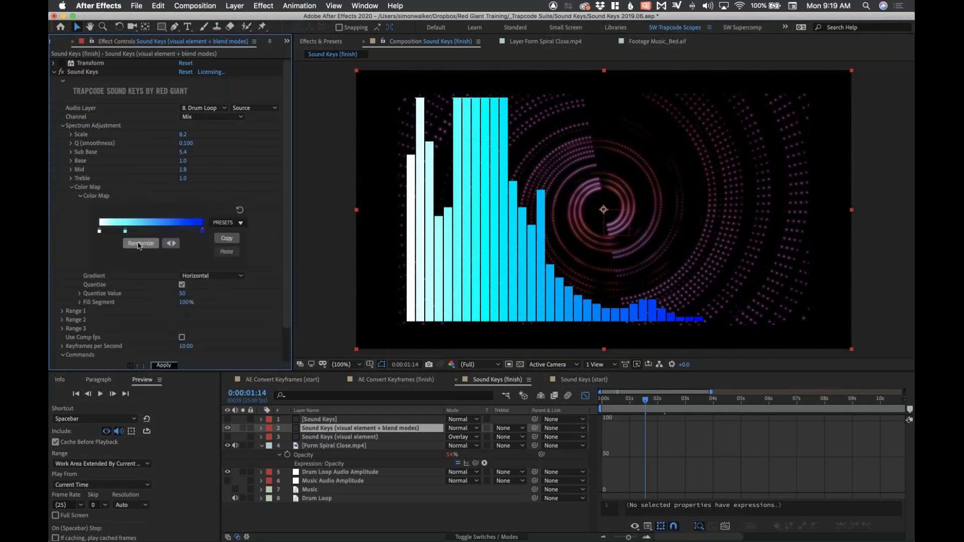
left_click(140, 244)
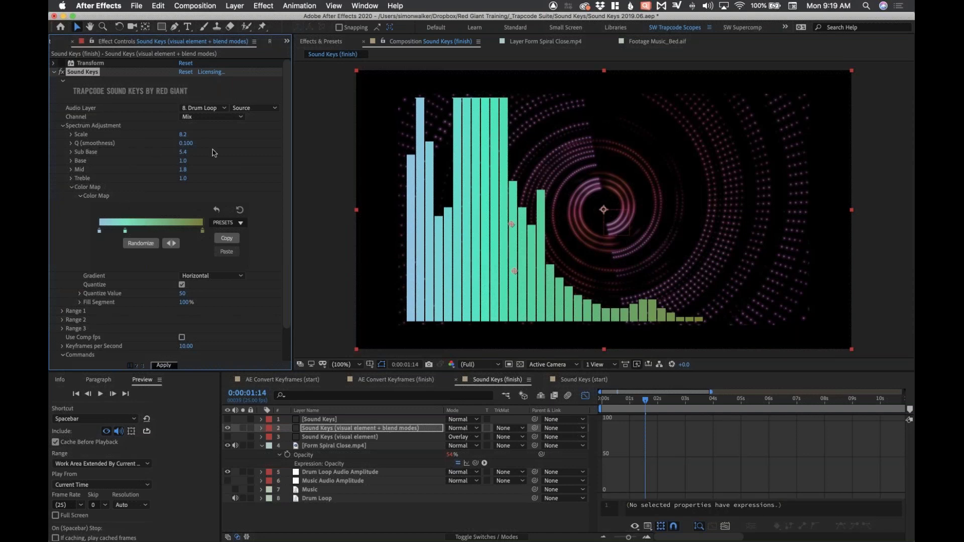
- Set the spectrum's Scale to 4.6 and its Q (smoothness) to 0.131
left_click(71, 135)
left_click(245, 149)
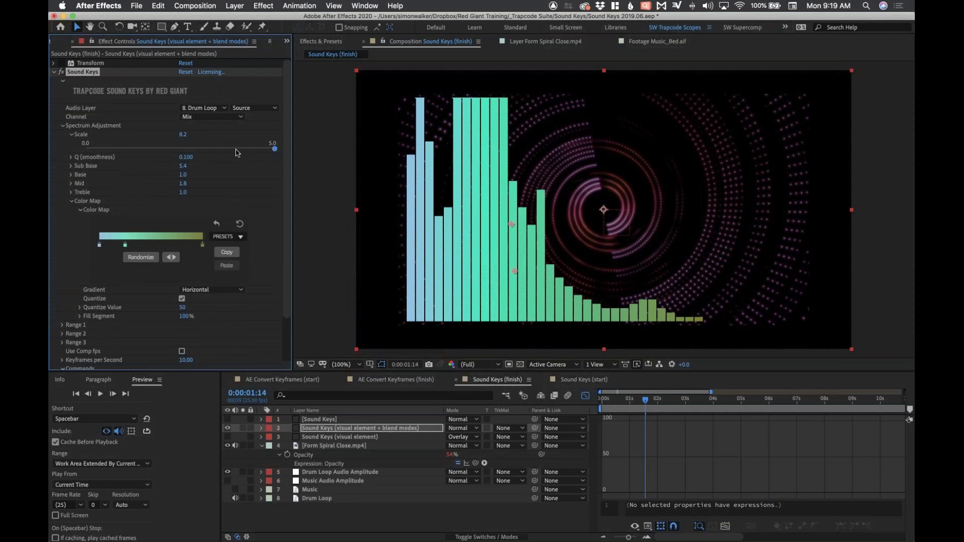
left_click(71, 157)
left_click_drag(101, 171, 128, 171)
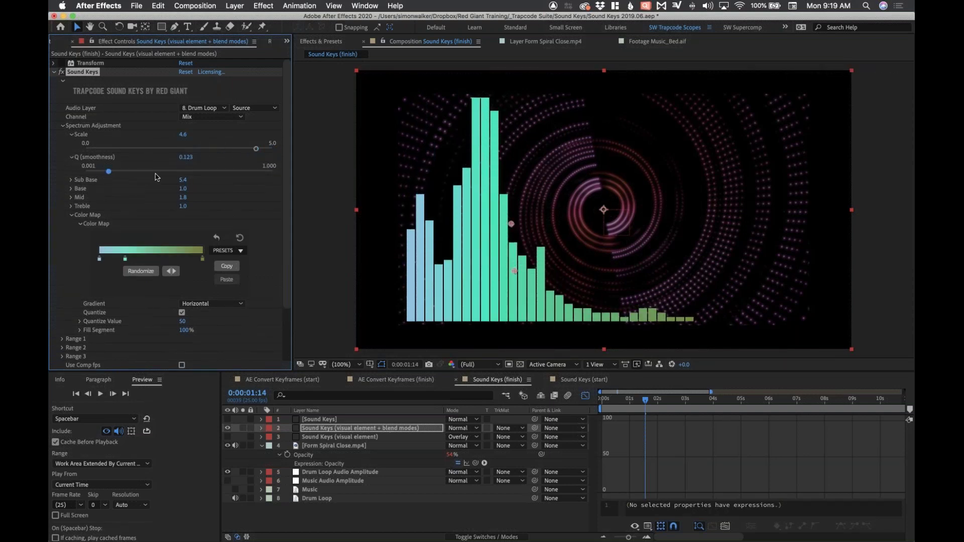
left_click(110, 171)
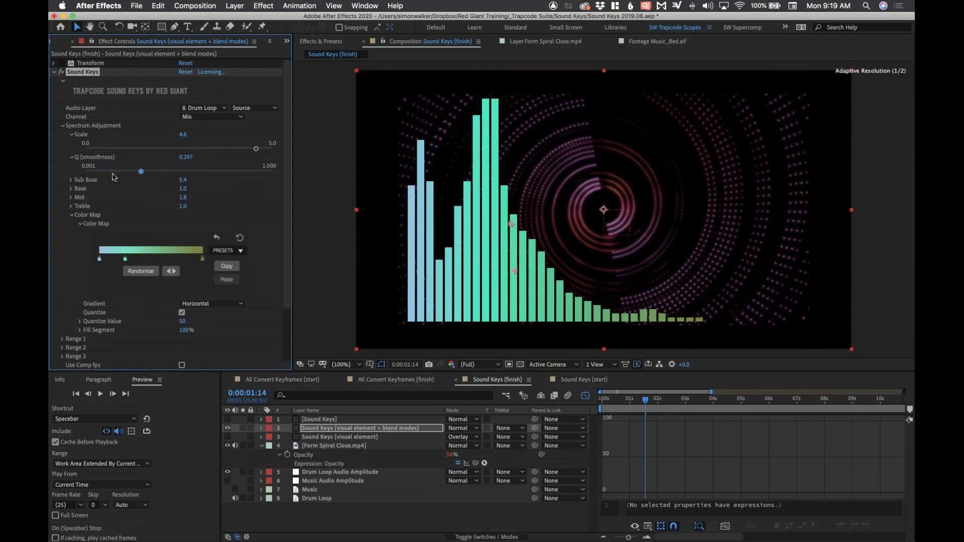
- Expand Quantize Value and set Fill Segment to 21% to split the spectrum bars into small blocks
left_click(79, 322)
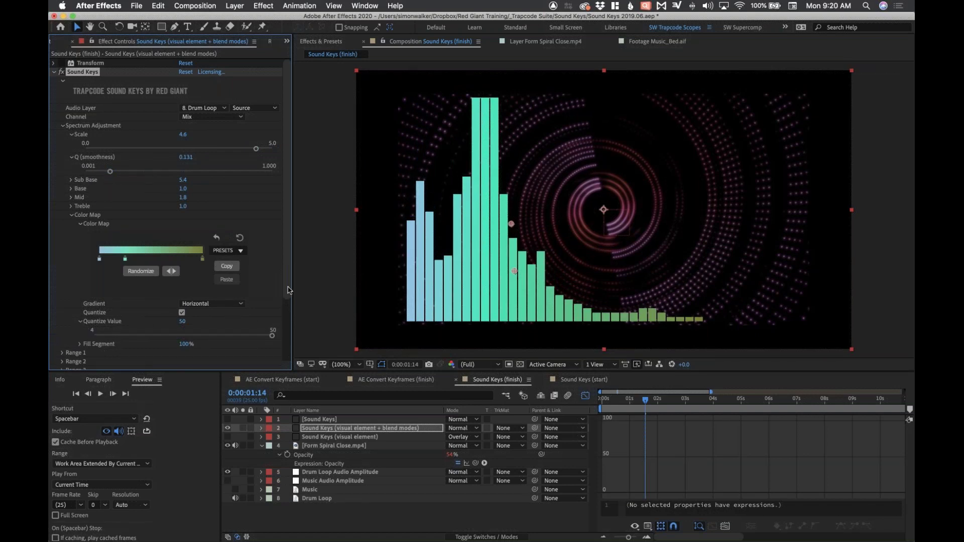
scroll(288, 336, "down", 1)
scroll(288, 337, "down", 4)
left_click(80, 283)
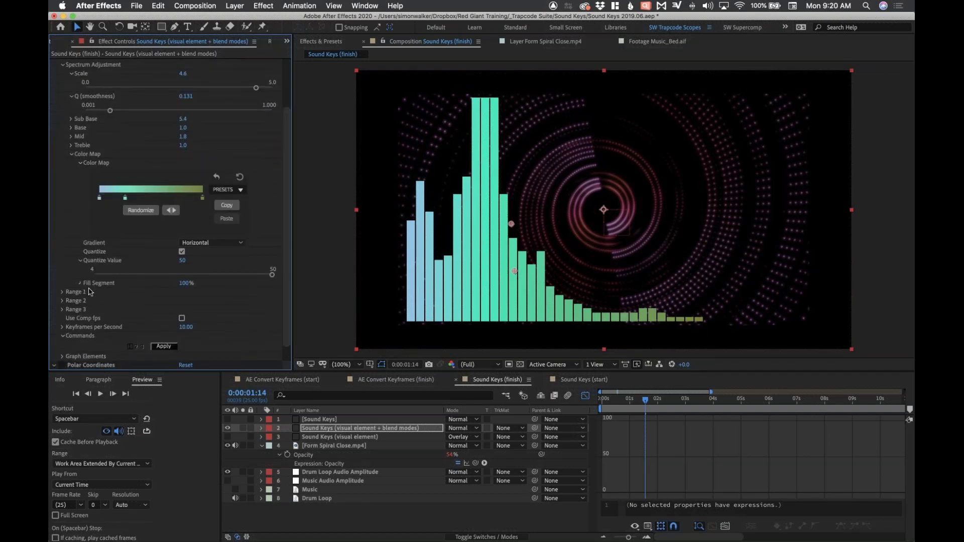
left_click(170, 297)
left_click(131, 298)
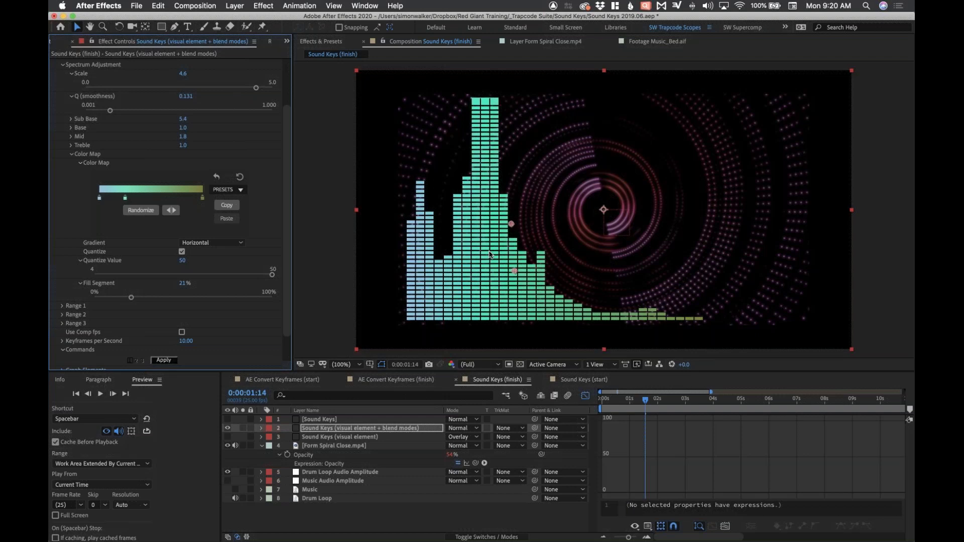
- Preview the segmented spectrum bars against the drum loop and move the time to 0:00:03:13
left_click(627, 400)
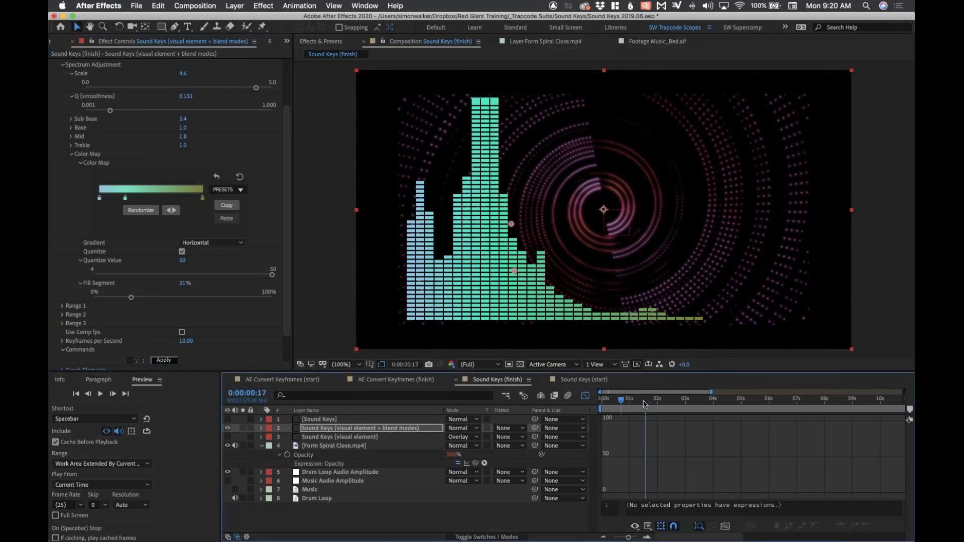
key("space")
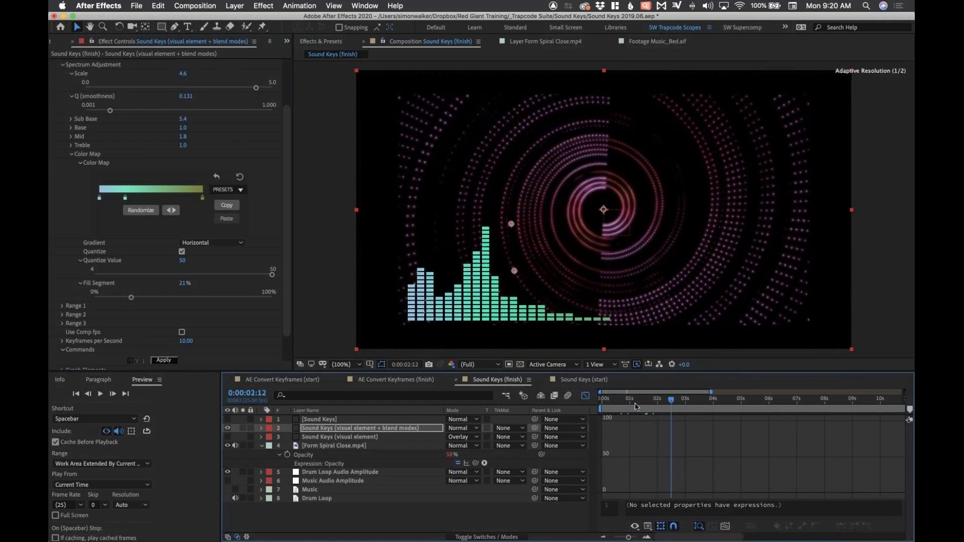
left_click(623, 403)
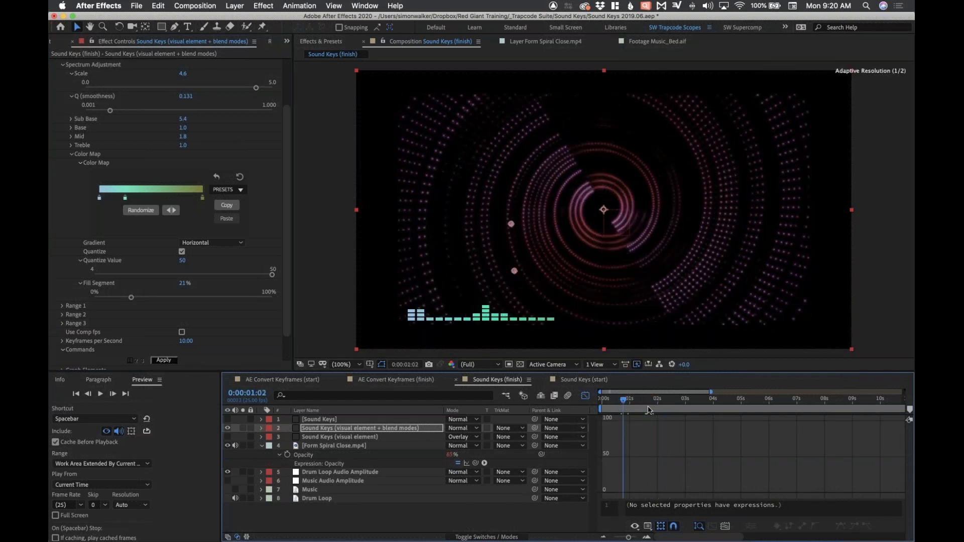
left_click(649, 408)
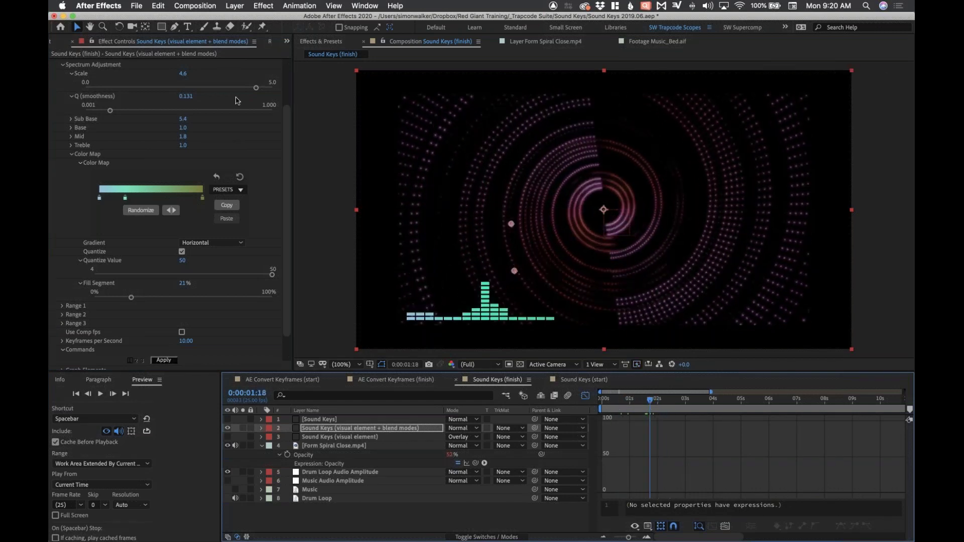
scroll(237, 101, "up", 3)
key("space")
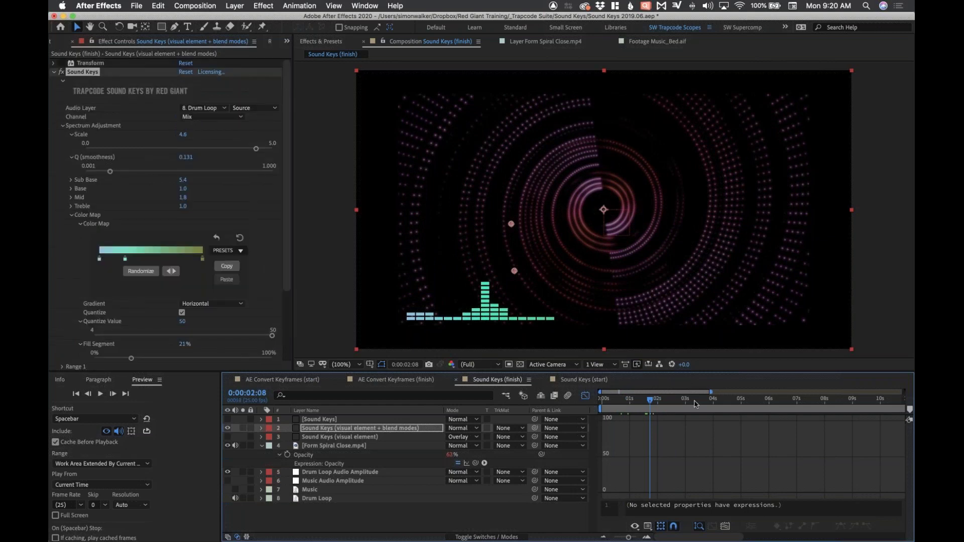
left_click(696, 405)
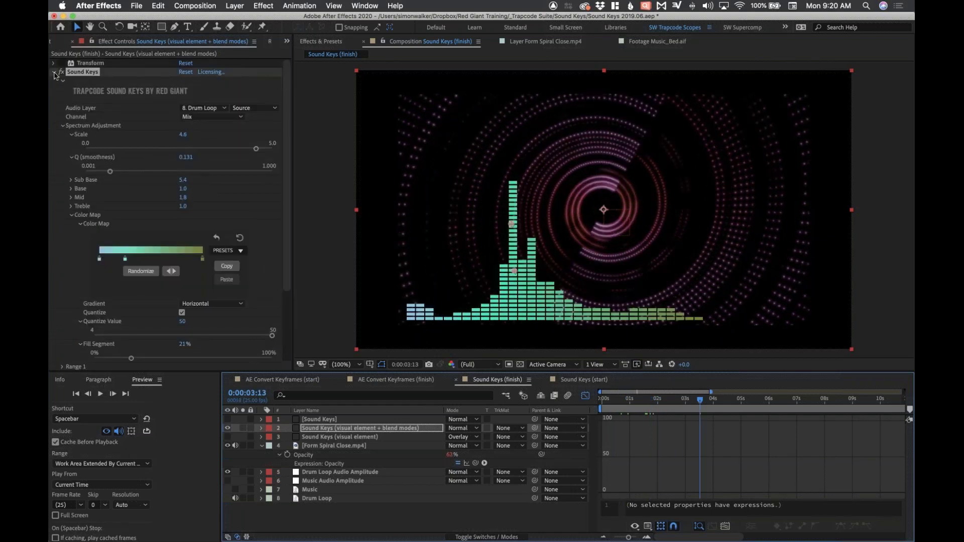
- Re-enable the Polar Coordinates and Transform effects on the visual element + blend modes layer and scrub to 0:00:02:22
left_click(55, 75)
left_click(61, 80)
left_click_drag(639, 403, 682, 403)
left_click(61, 62)
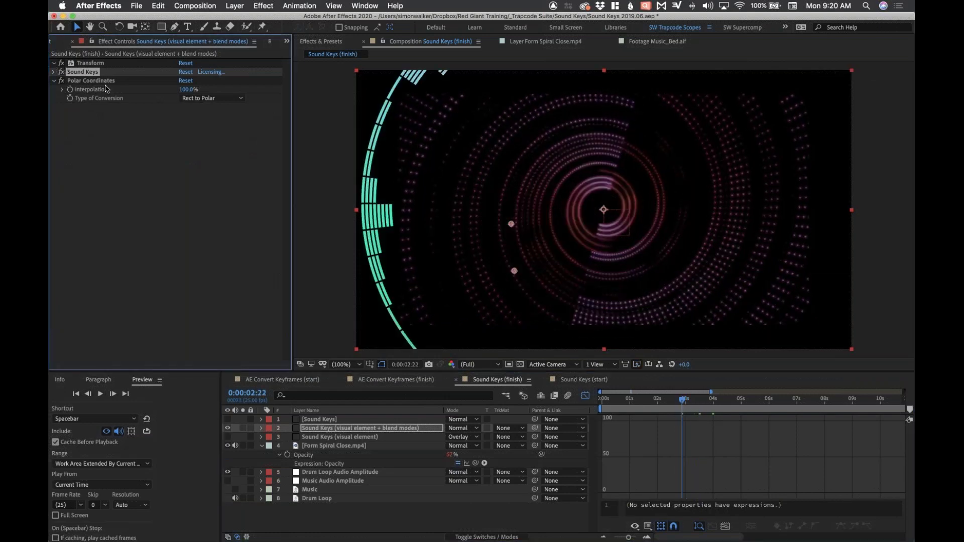
- Expand and select the Transform effect to examine its settings, and preview the circular spectrum from just before 0:00:02:00
left_click(54, 62)
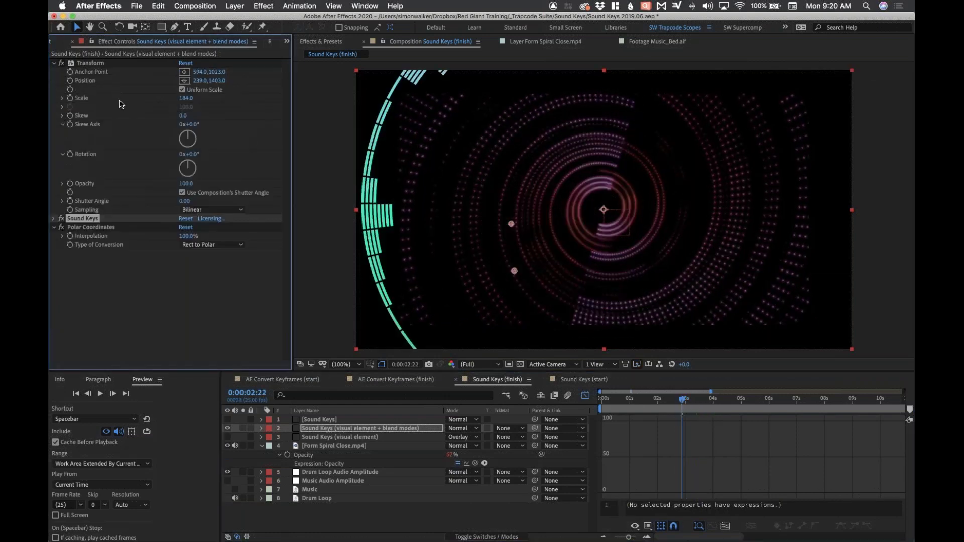
left_click(80, 63)
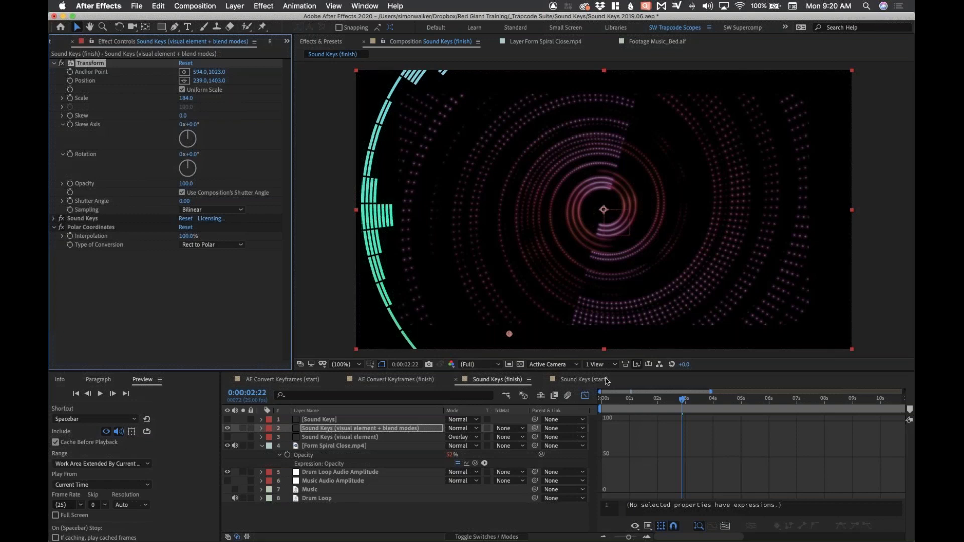
left_click(648, 405)
key("space")
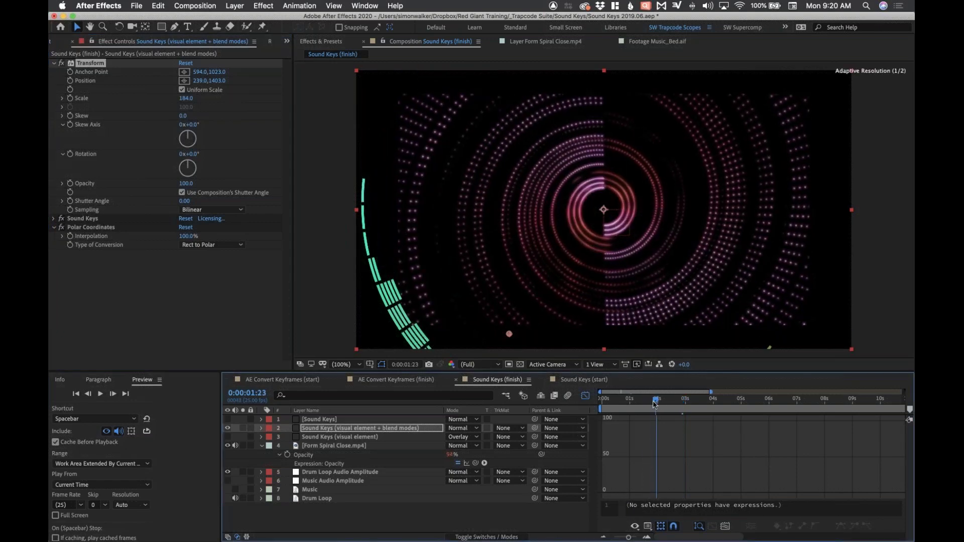
- Move the Transform effect below Sound Keys to compare the spectrum, and return it to the top of the effect stack
left_click_drag(92, 64, 100, 225)
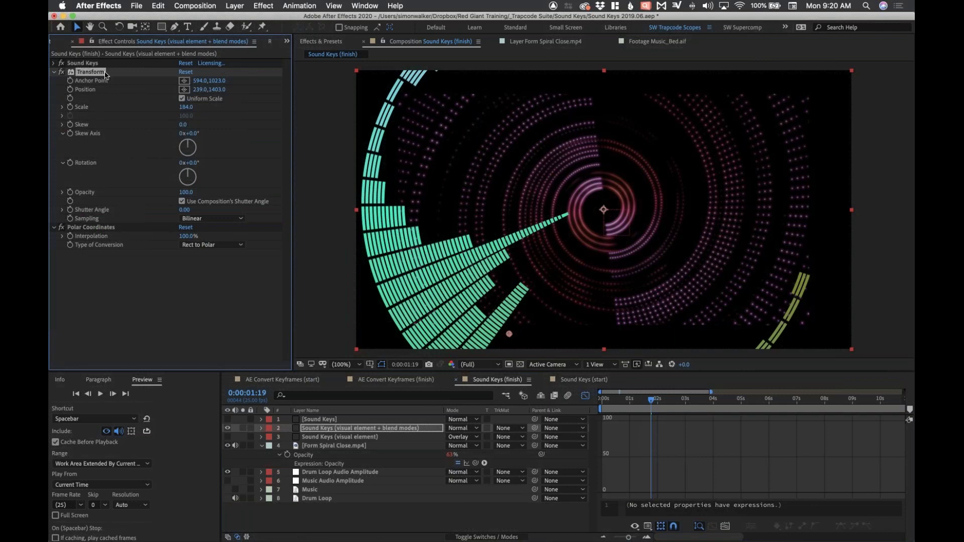
left_click_drag(99, 75, 103, 60)
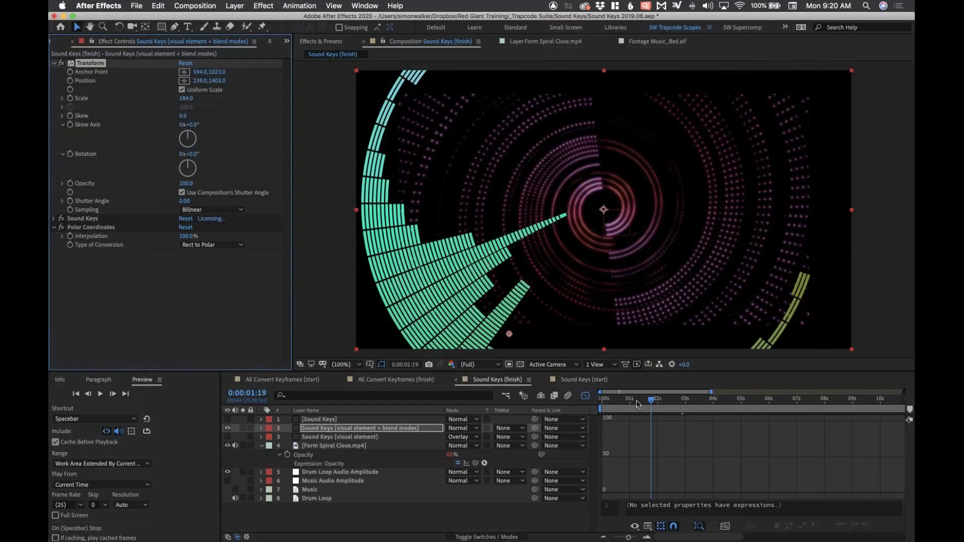
- Set the visual element + blend modes layer's blending mode to Stencil Alpha and scrub to 0:00:02:10 to check the spiral footage
left_click(450, 429)
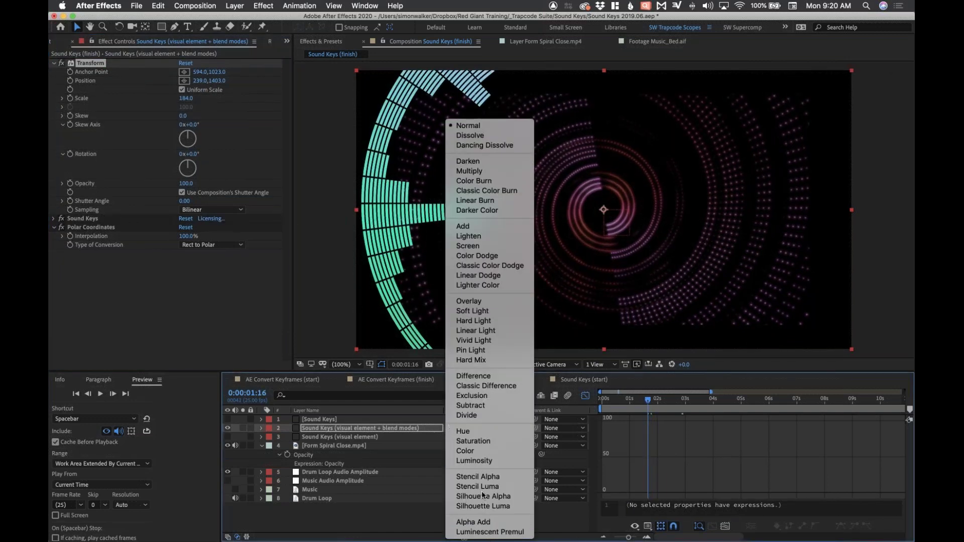
left_click(477, 477)
left_click_drag(641, 403, 670, 402)
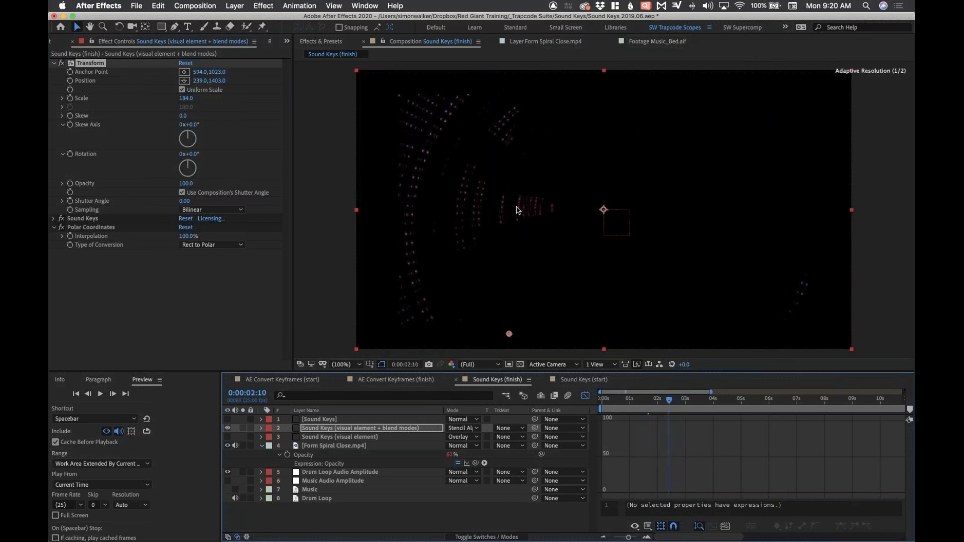
- Examine the stencilled areas at 0:00:01:21 against the transparency grid, restore the black background, and move the time to 0:00:01:13
left_click(520, 365)
left_click_drag(669, 400, 651, 402)
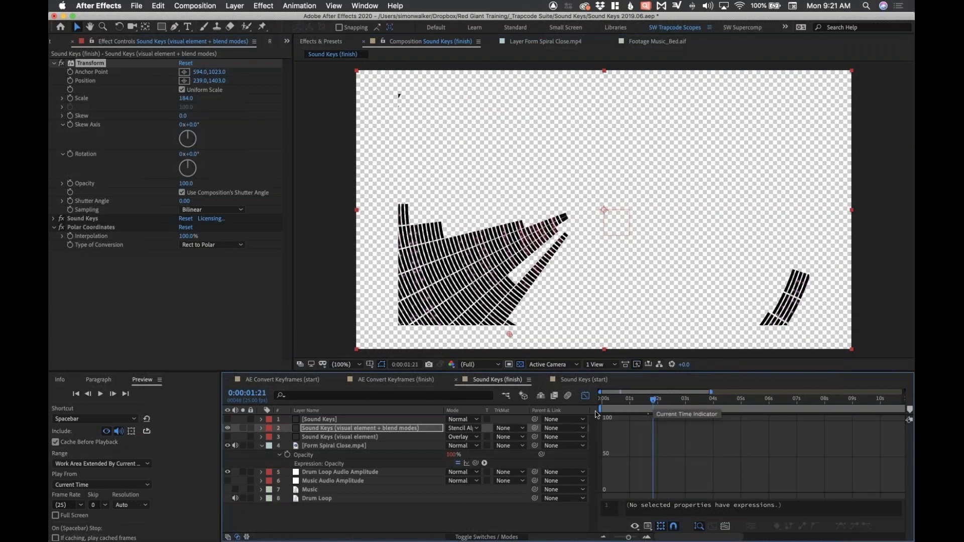
left_click(521, 365)
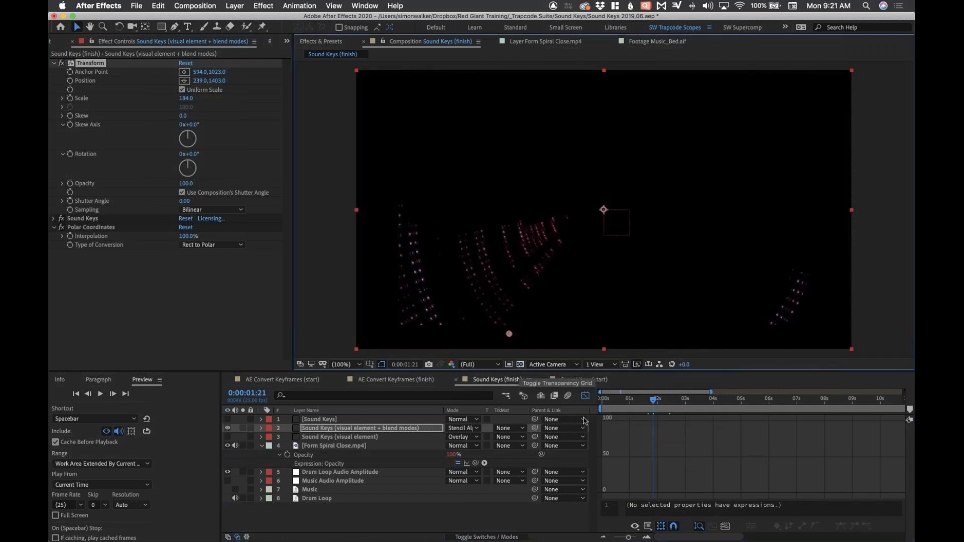
left_click_drag(642, 399, 645, 400)
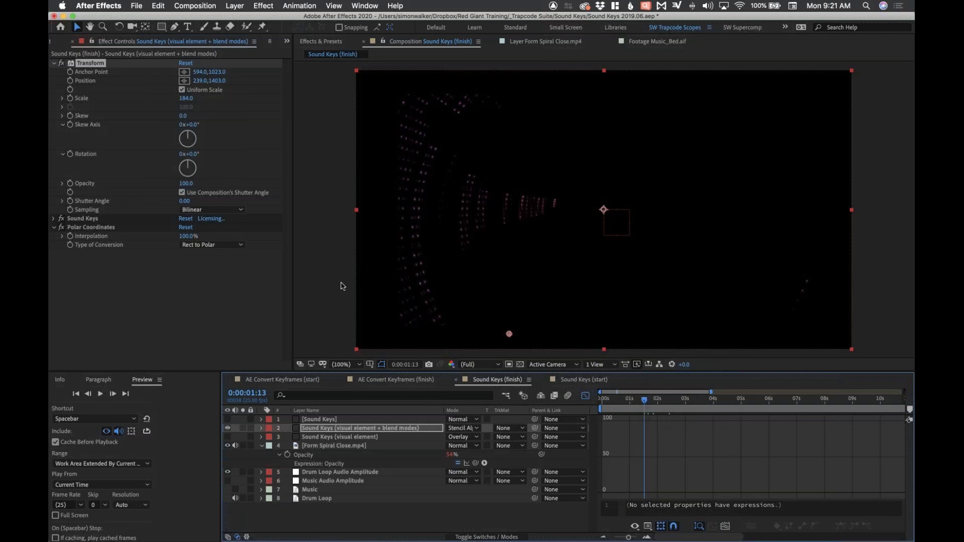
- Open the recently used project City Waveform 2 (SW).aep
left_click(138, 5)
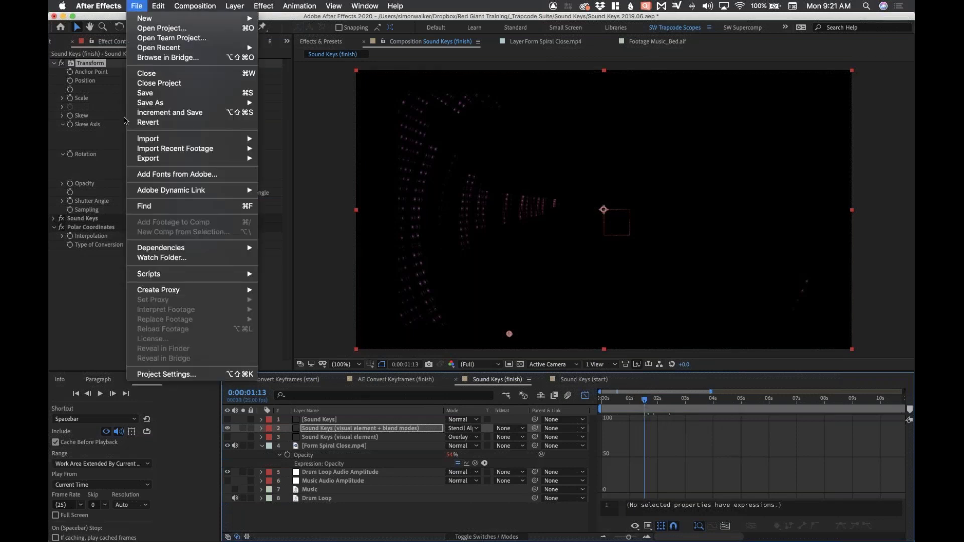
mouse_move(172, 51)
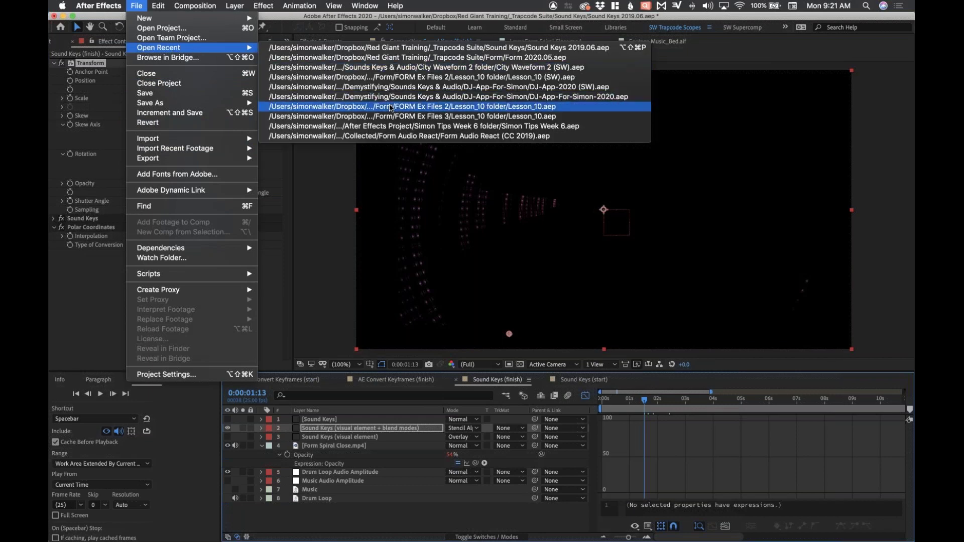
left_click(324, 67)
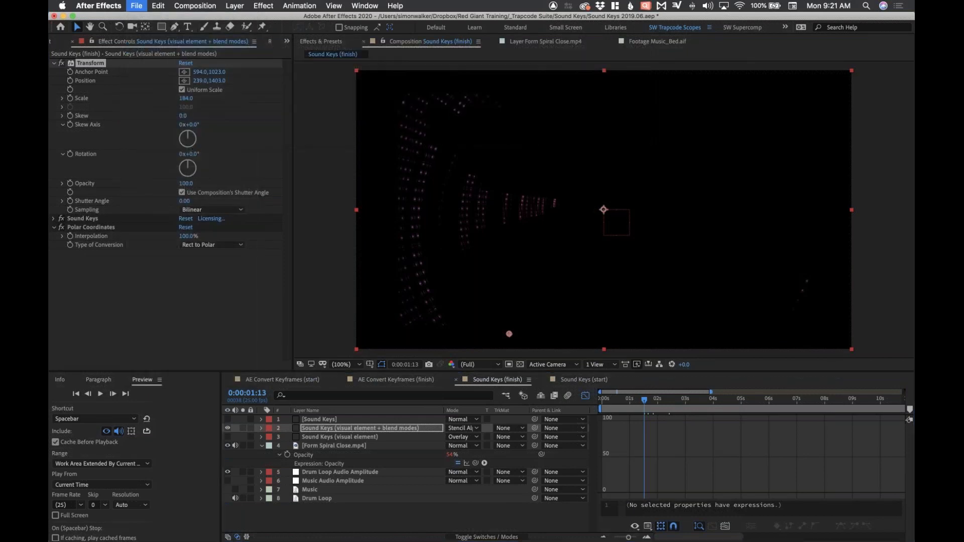
left_click(452, 296)
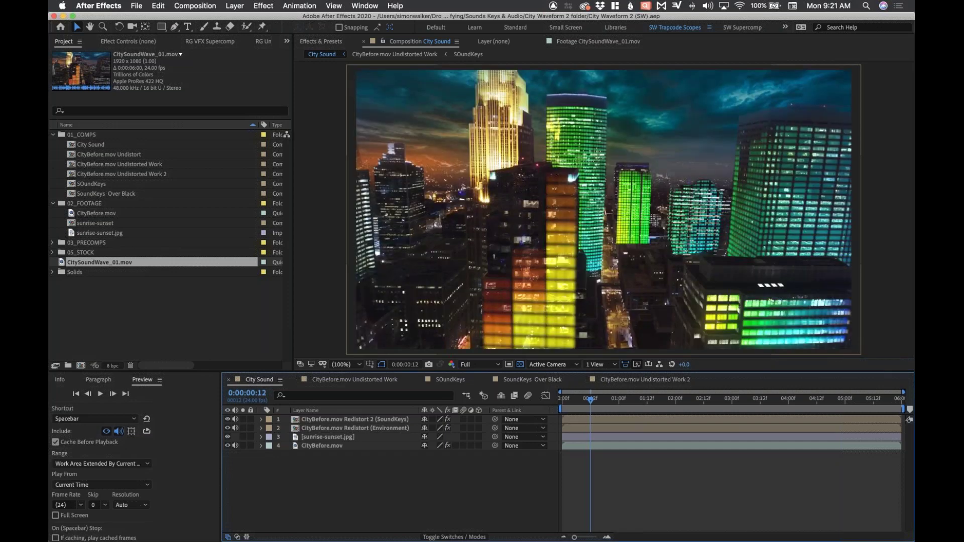
- Open the CitySoundWave_01.mov footage, scrub through it to 0:00:04:06, and enlarge it to 200% to examine the spectrum on the buildings
left_click(62, 265)
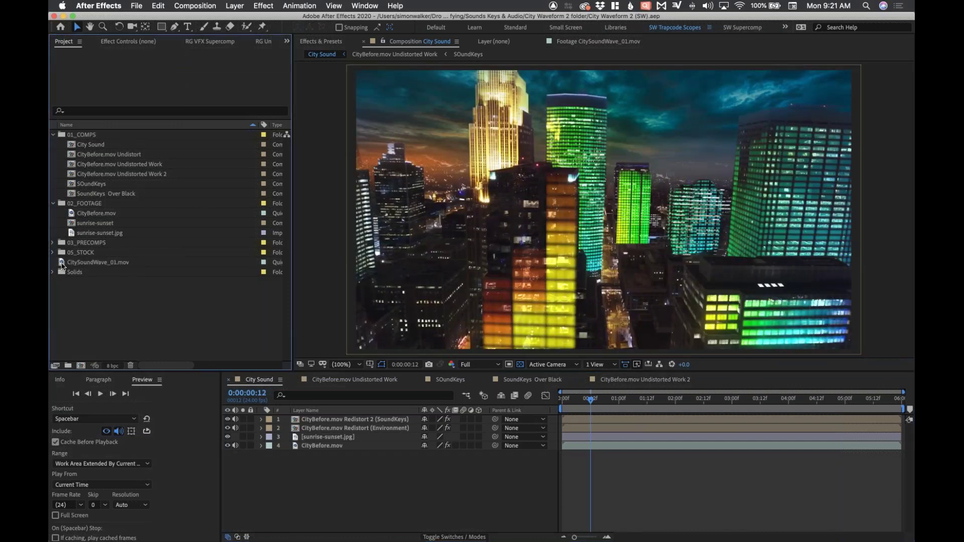
double_click(62, 265)
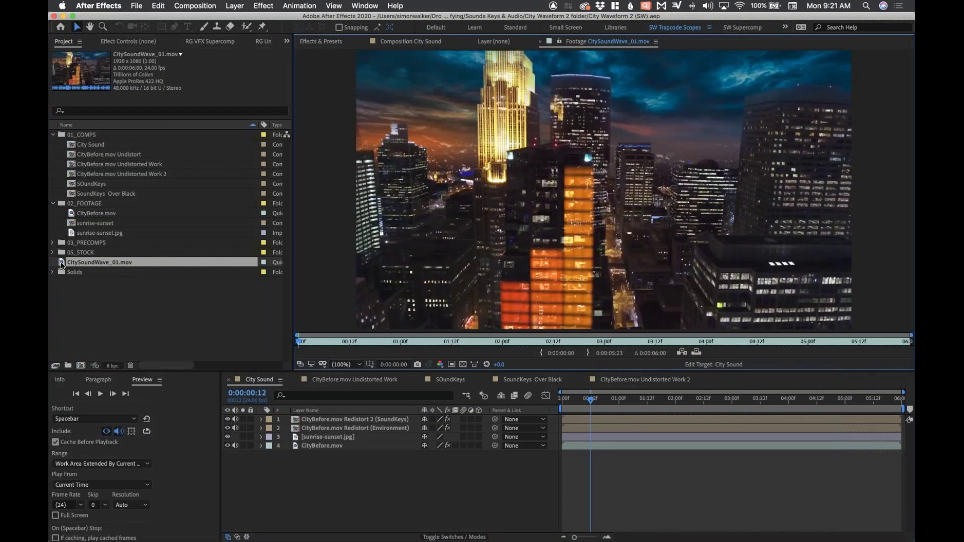
left_click_drag(301, 342, 419, 343)
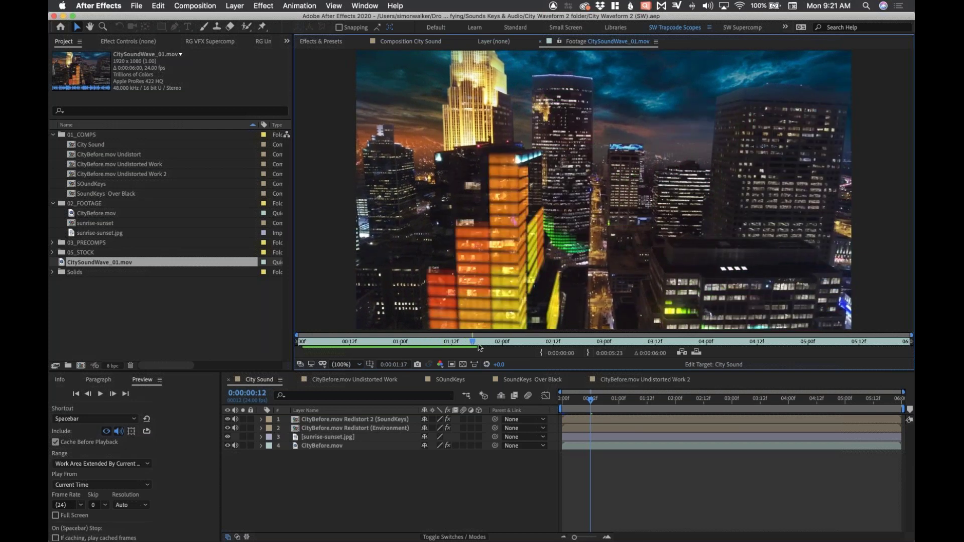
left_click_drag(532, 351, 731, 345)
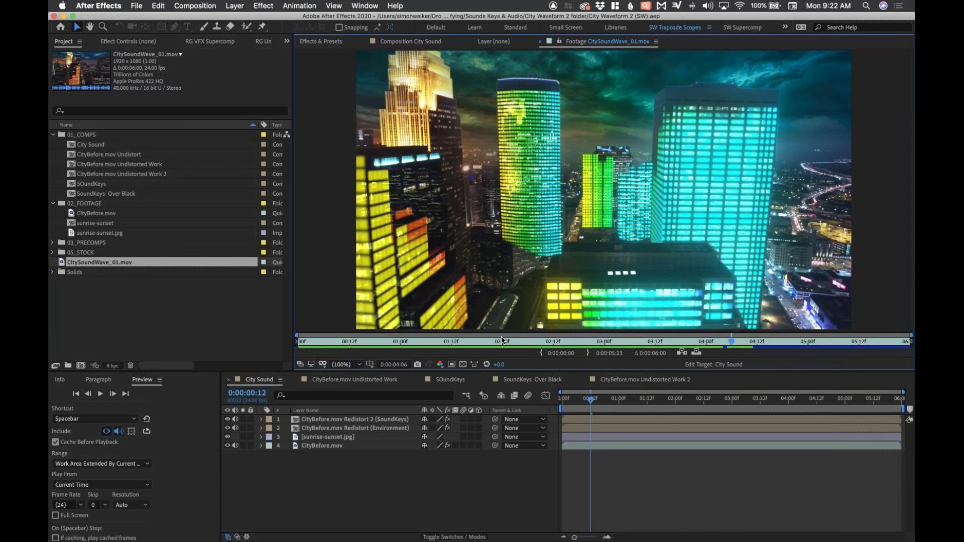
key("period")
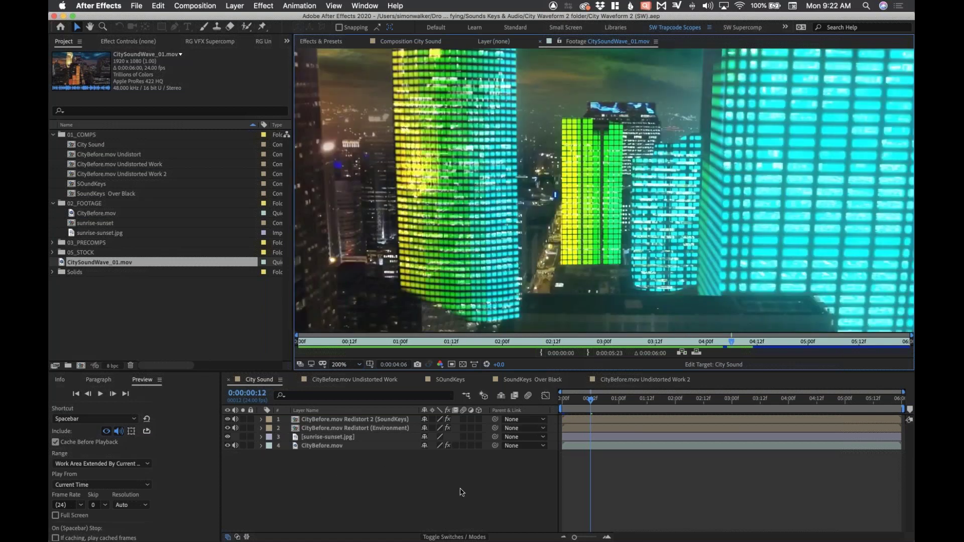
- Open the CityBefore.mov Undistorted Work 2 composition and move the time to 0:00:00:08
left_click(615, 380)
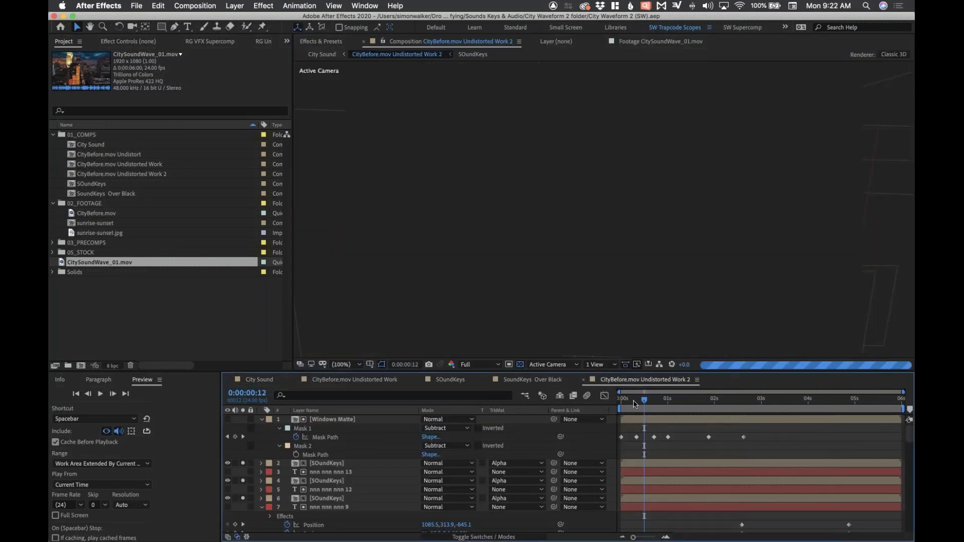
left_click(636, 402)
left_click_drag(643, 401, 640, 401)
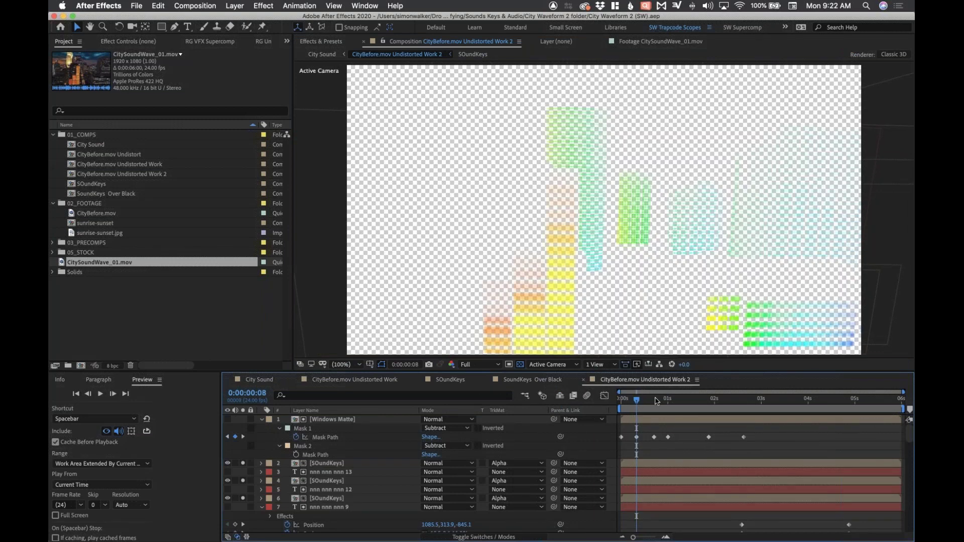
- Review the composition's layer stack and briefly show and solo Track Solid 1 layers 46 to 51 to examine the tracked surfaces
scroll(332, 480, "down", 15)
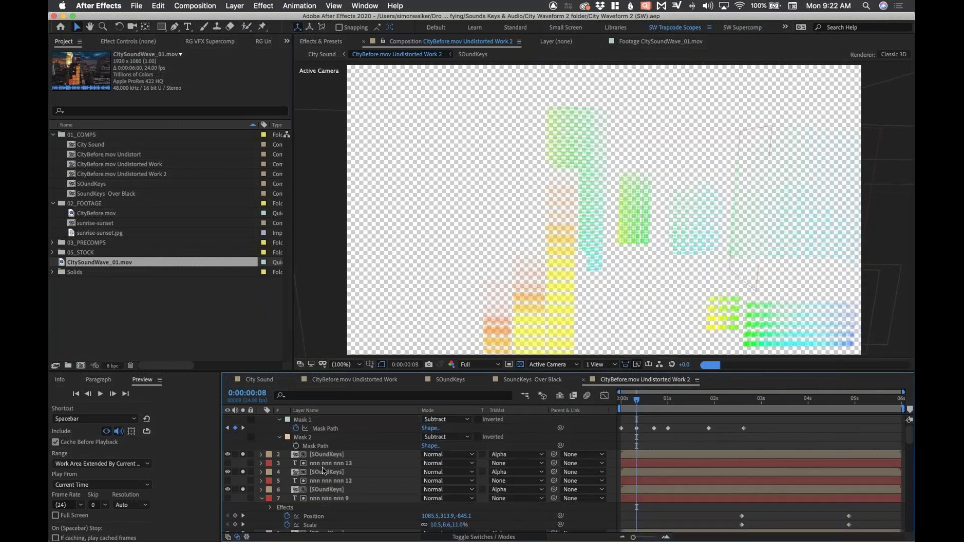
scroll(323, 470, "up", 5)
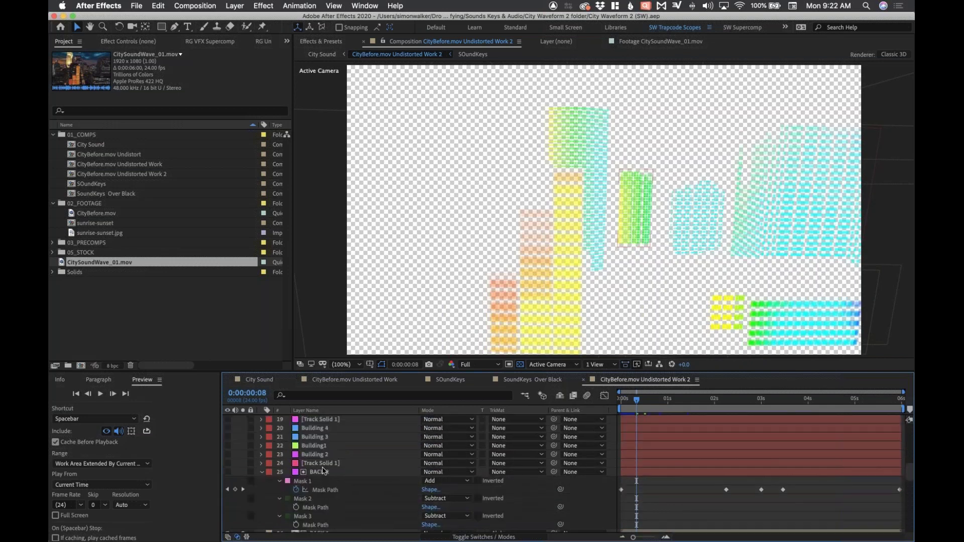
scroll(323, 470, "down", 12)
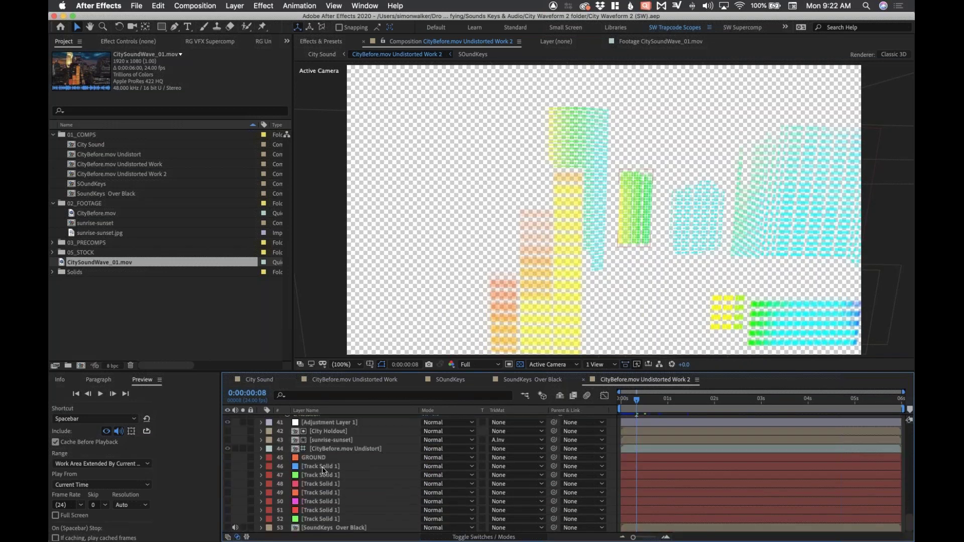
left_click_drag(227, 466, 243, 510)
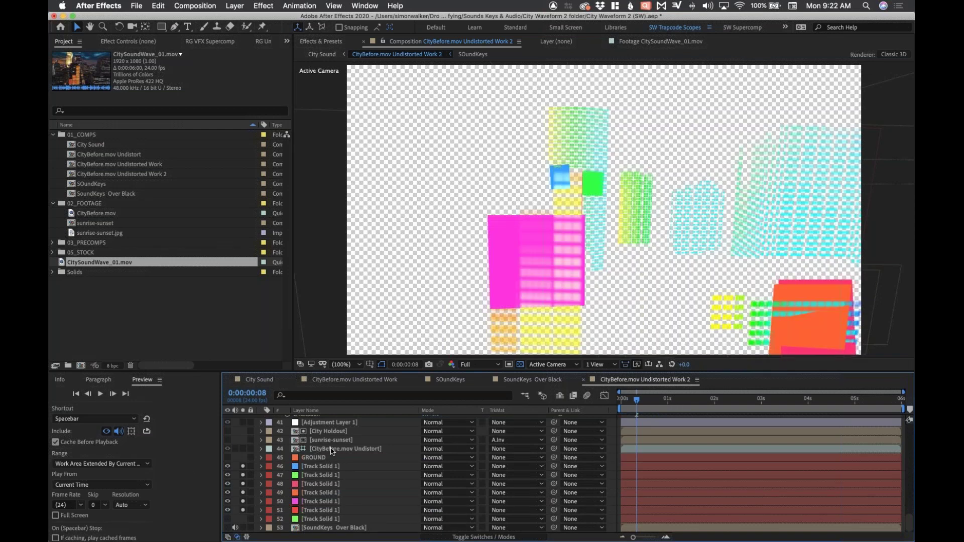
left_click_drag(228, 467, 227, 511)
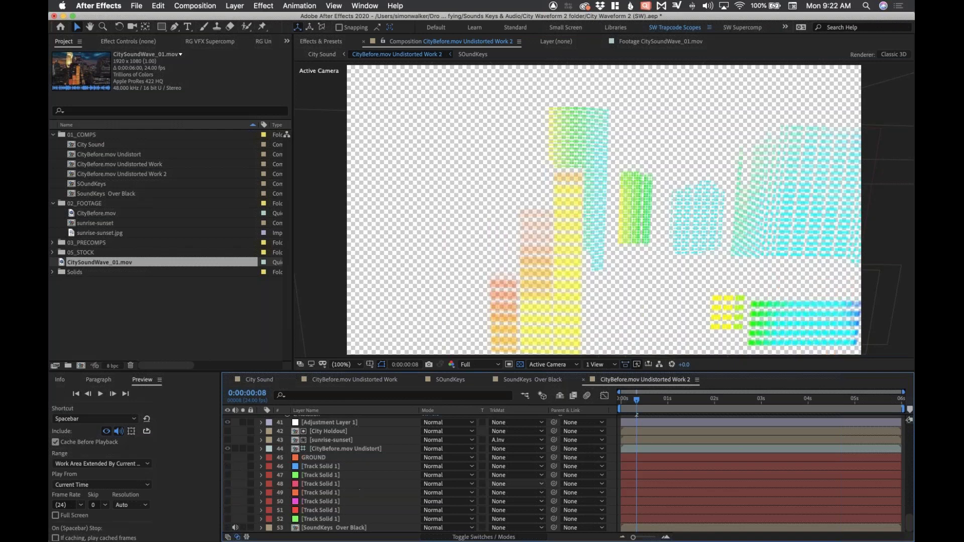
- Return to the City Sound composition, hide both Redistort layers to view the original footage, and show the Environment layer again
left_click(262, 380)
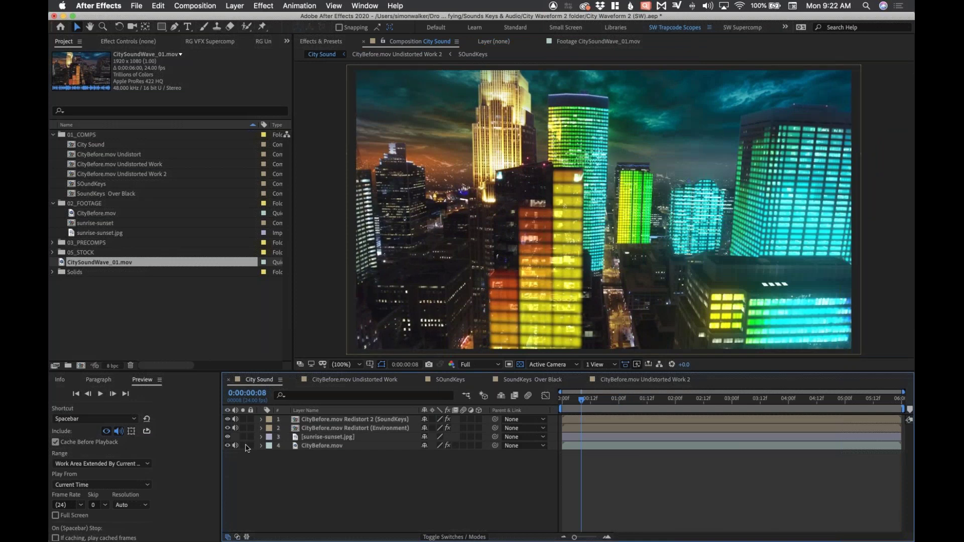
left_click_drag(228, 429, 228, 419)
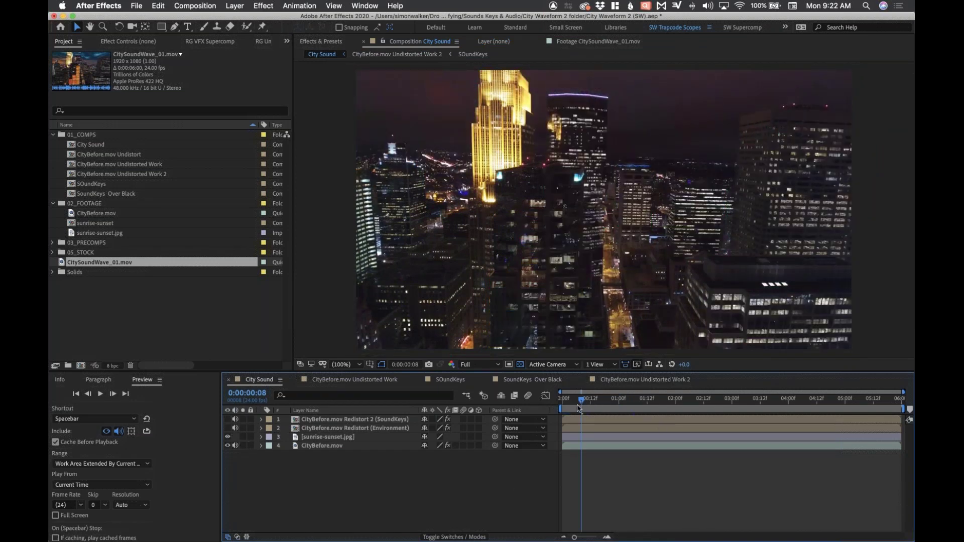
left_click(228, 428)
- Solo the CityBefore.mov Redistort (Environment) layer, scrub to 0:00:00:17 to examine the replaced sky, and restore all layers
left_click(243, 428)
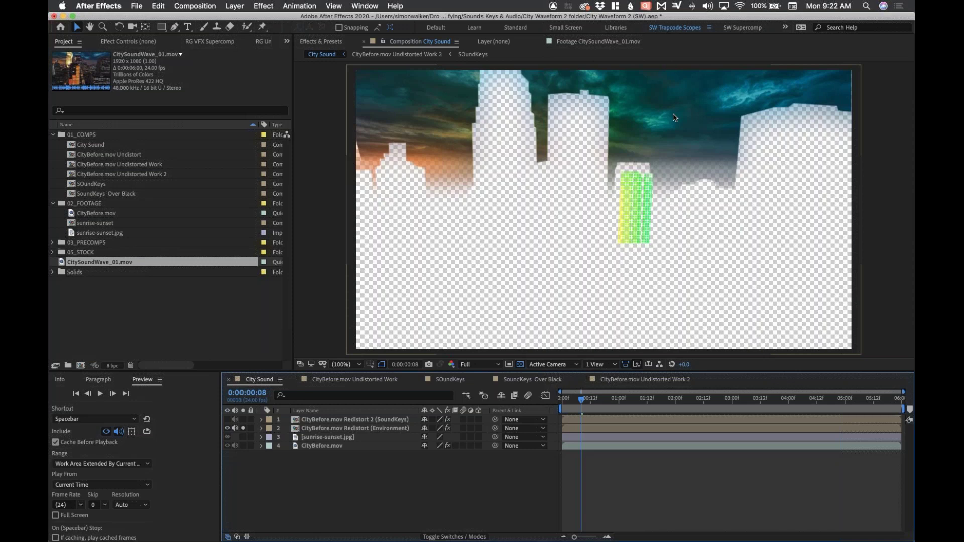
left_click_drag(581, 400, 604, 404)
left_click_drag(243, 419, 244, 428)
left_click(244, 421)
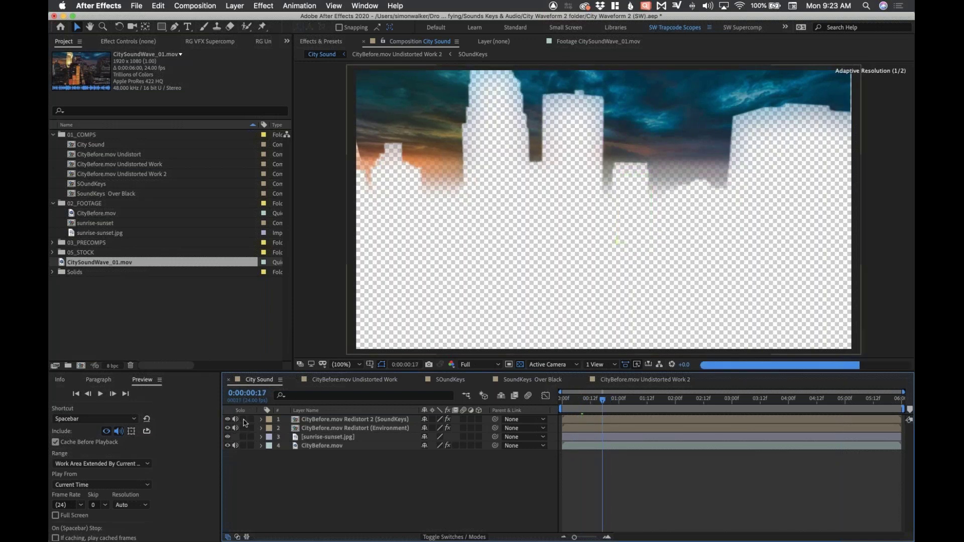
- Scrub the full City Sound composite through 0:00:01:00 to watch the spectrum on the buildings
left_click(594, 399)
left_click(617, 400)
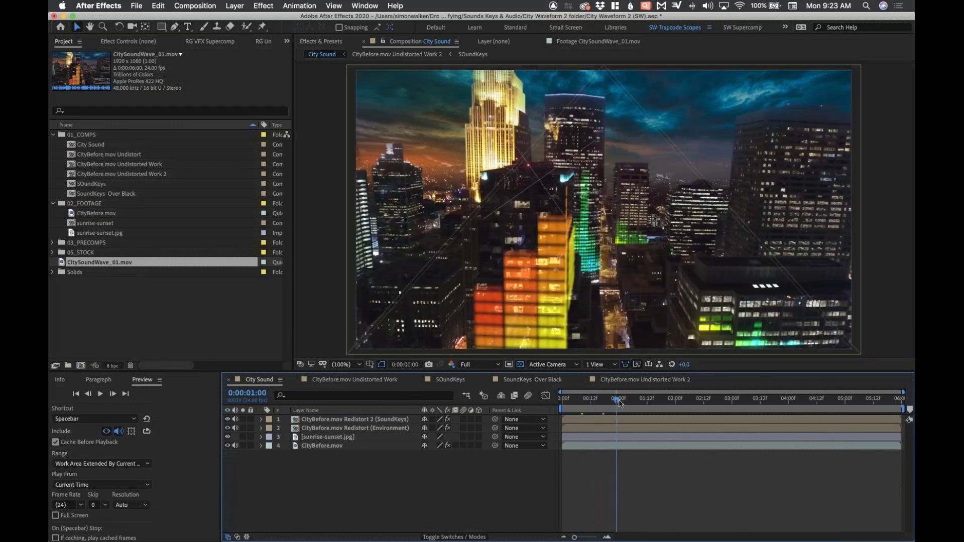
left_click_drag(620, 402, 647, 402)
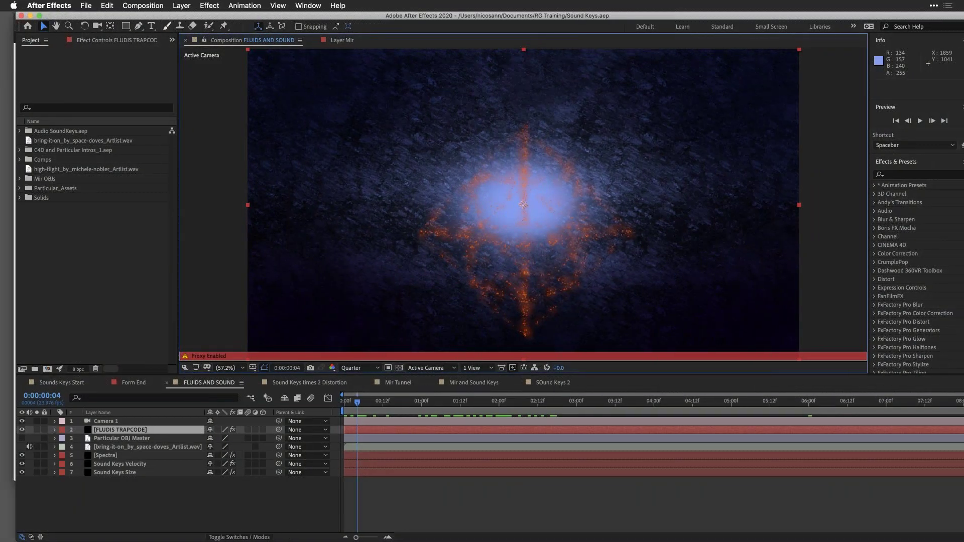
- Scrub through the FLUIDS AND SOUND composition to 0:00:04:09 to examine the particle object's reaction to the audio
left_click(551, 405)
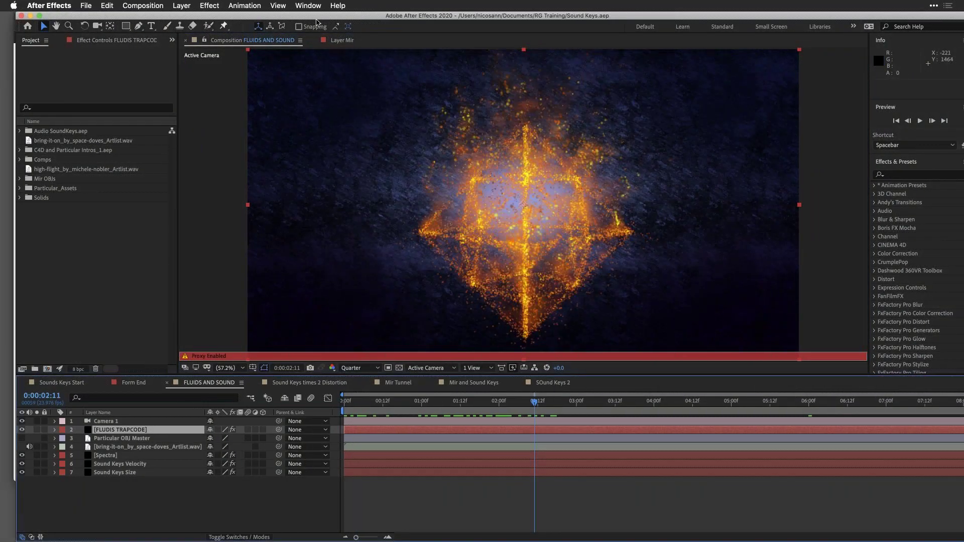
left_click(631, 406)
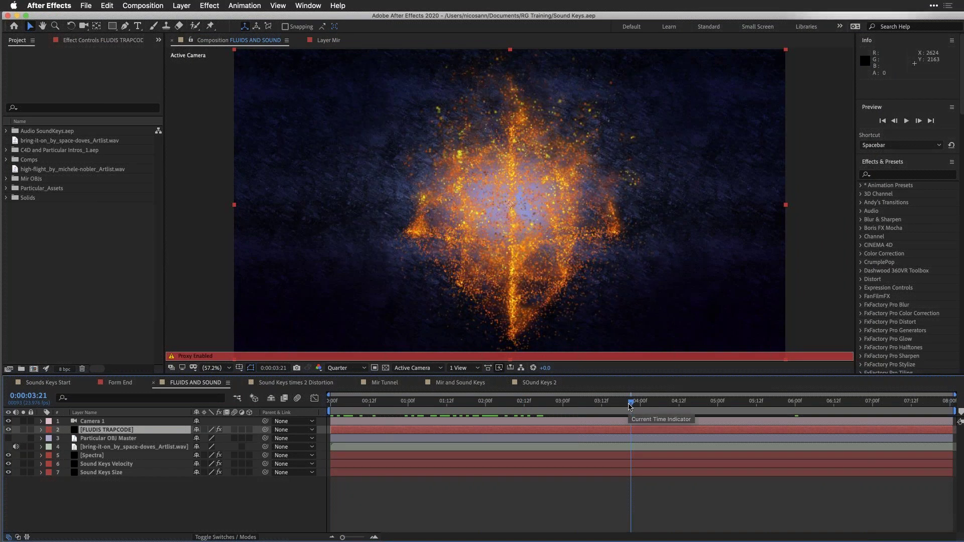
left_click(579, 406)
left_click_drag(565, 414, 669, 412)
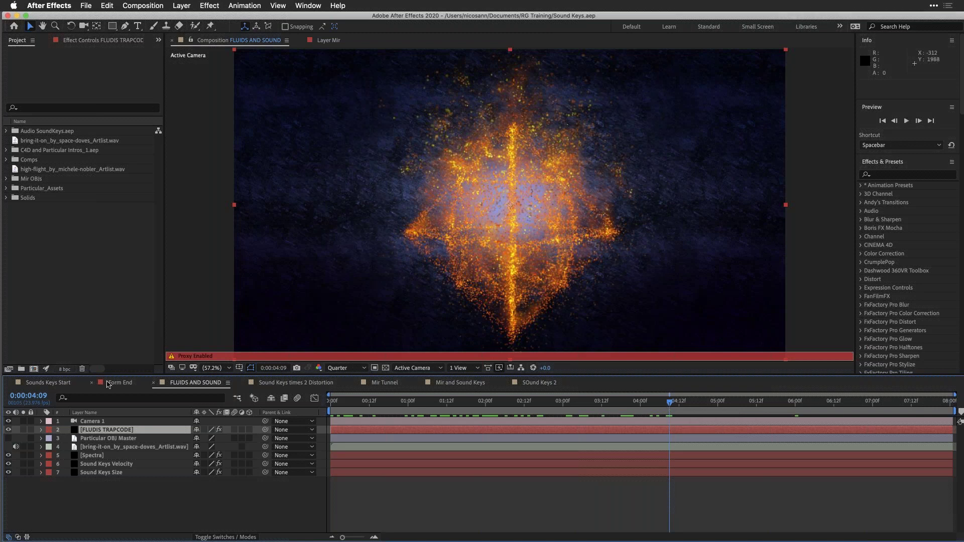
- Open the Form End composition and preview its audio-reactive speaker animation from 0:00:00:00, stopping at 0:00:04:29
left_click(108, 384)
left_click_drag(577, 402, 489, 402)
mouse_move(414, 397)
left_mouse_down()
mouse_move(633, 401)
mouse_move(409, 396)
left_mouse_up()
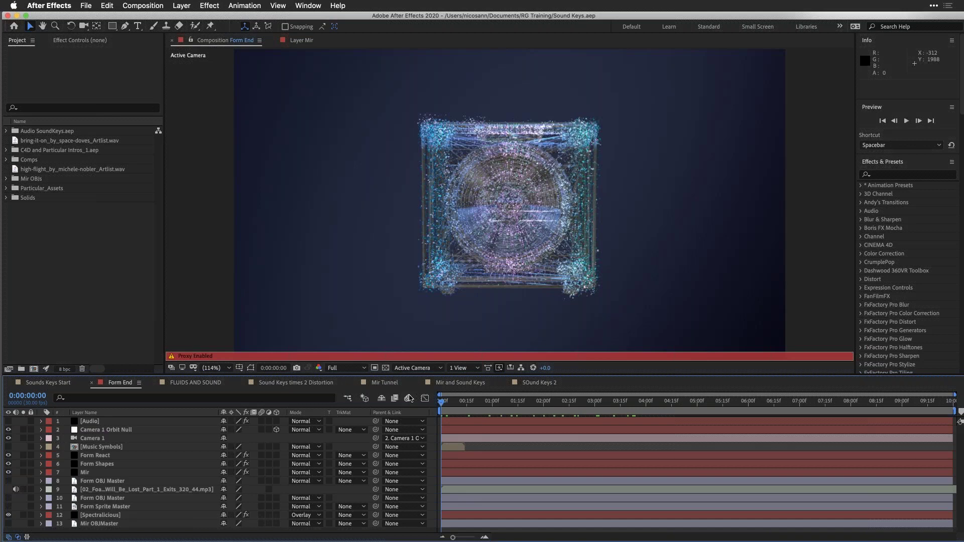
key("space")
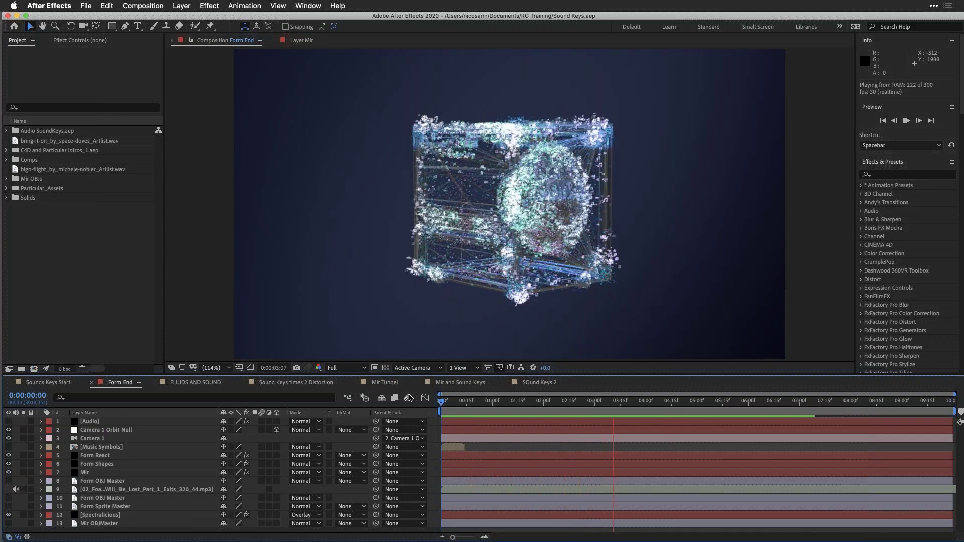
key("space")
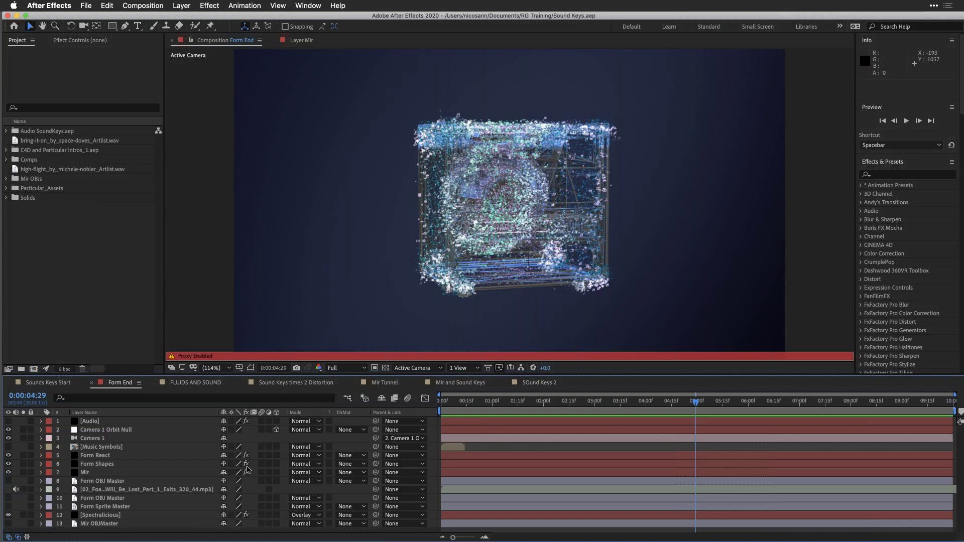
- Examine the Audio React (Master) settings of the Form effect on the Form React layer, including Reactor 1
left_click(99, 456)
left_click(81, 40)
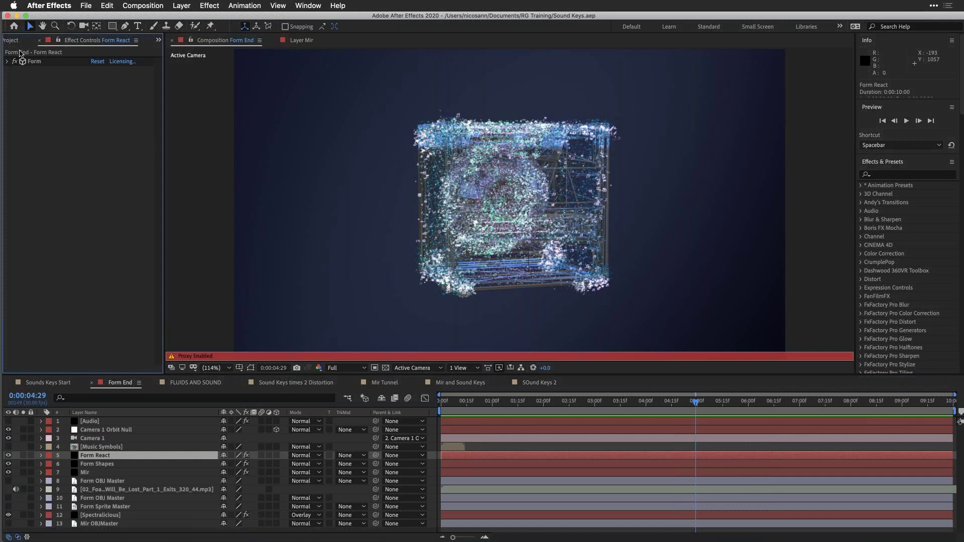
left_click(7, 62)
left_click(16, 159)
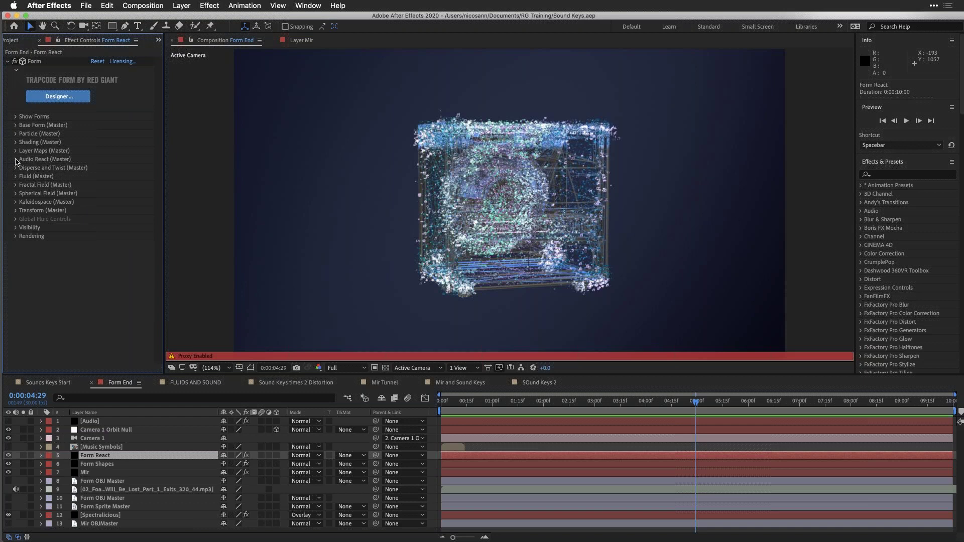
left_click(16, 160)
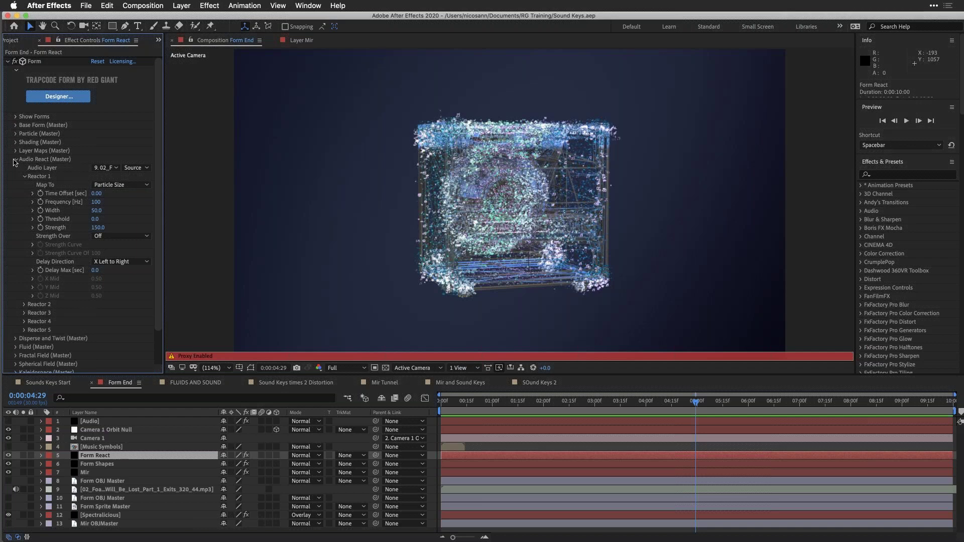
left_click(16, 159)
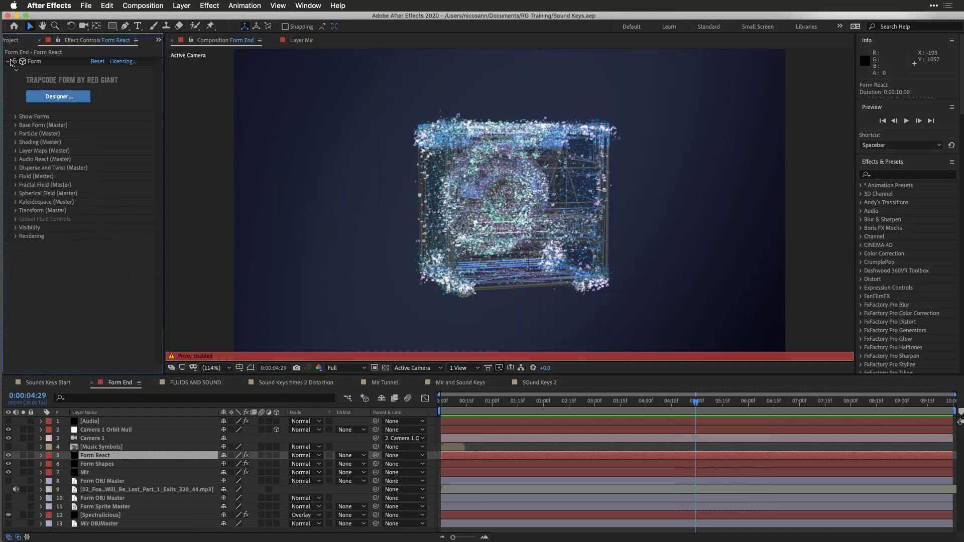
left_click(7, 62)
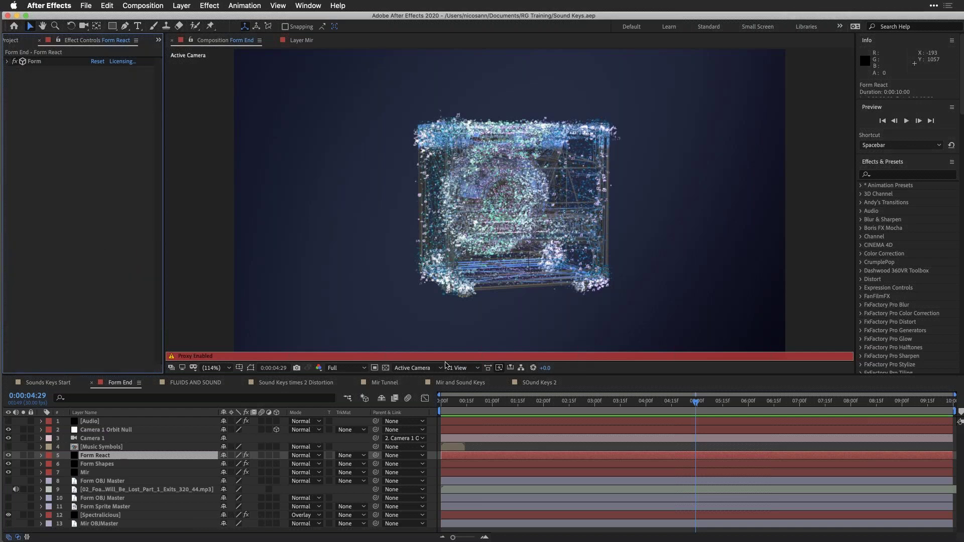
- Review Reactor 1's Map To options on Form React, keep Particle Size, and preview the animation, stopping at 0:00:07:05
left_click(13, 40)
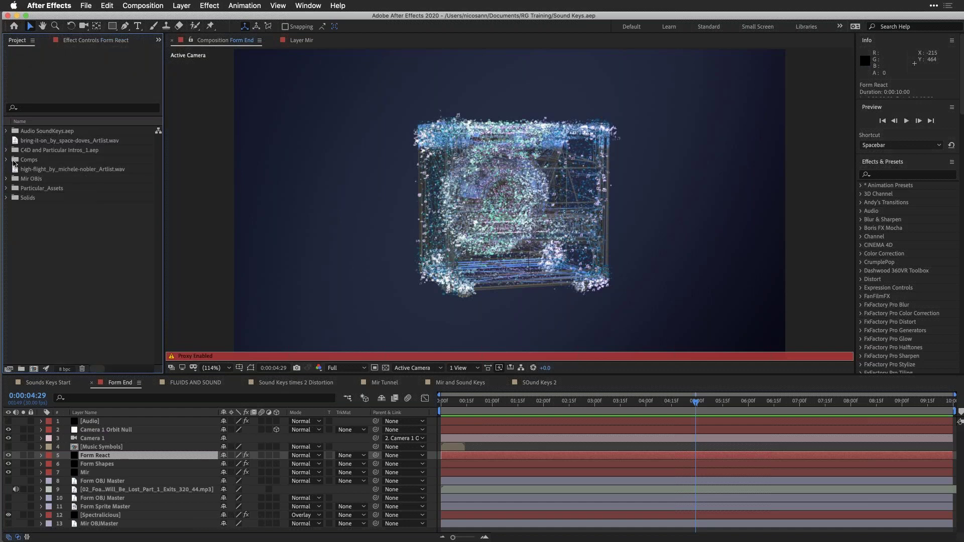
left_click(95, 44)
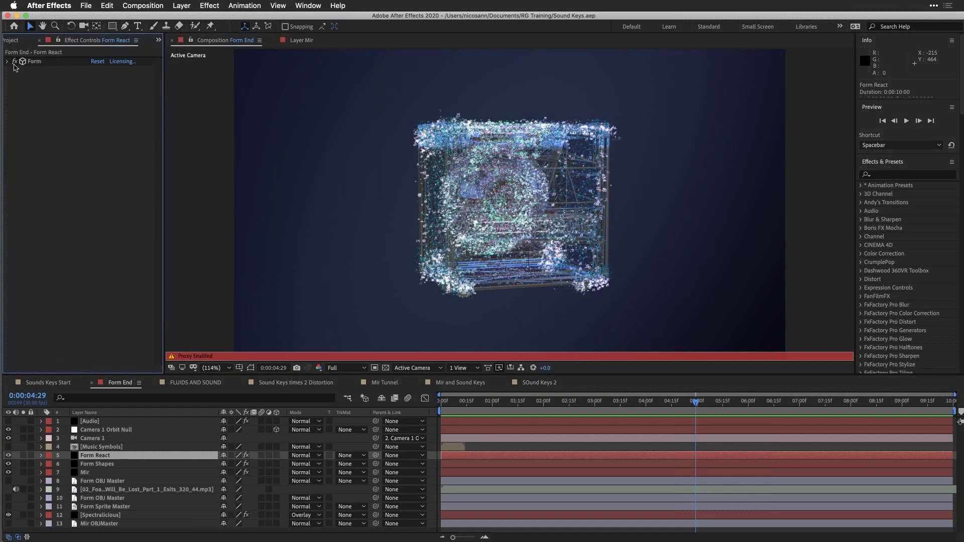
left_click(8, 61)
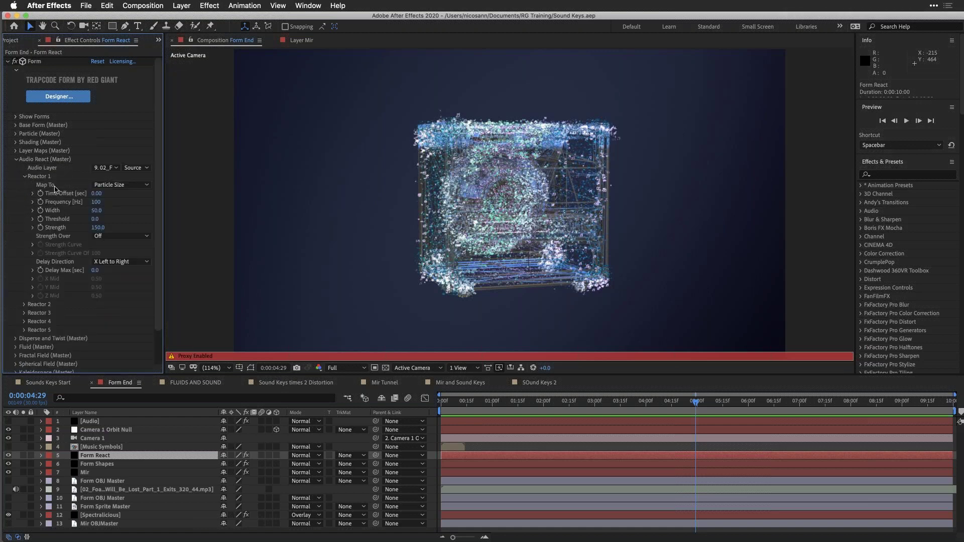
scroll(46, 185, "down", 1)
scroll(46, 185, "down", 1)
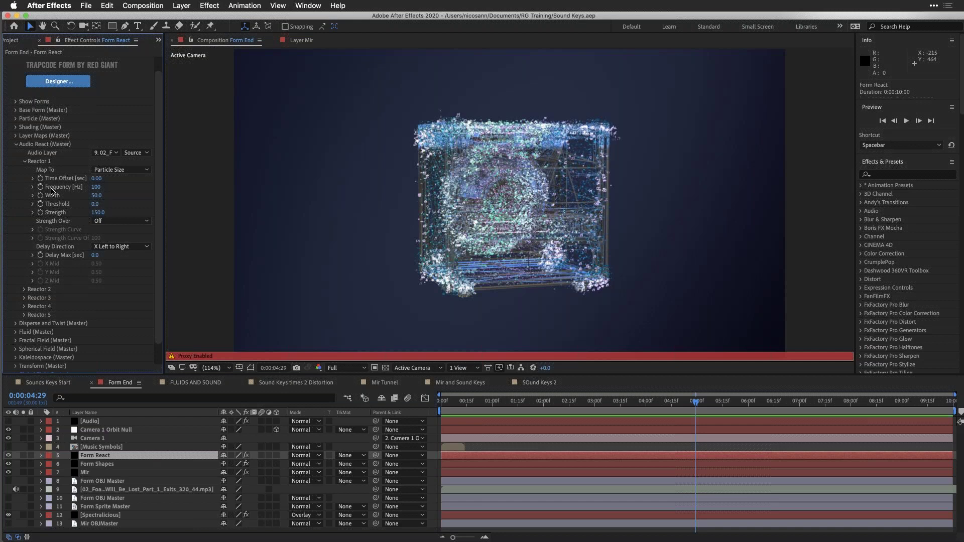
left_click(120, 171)
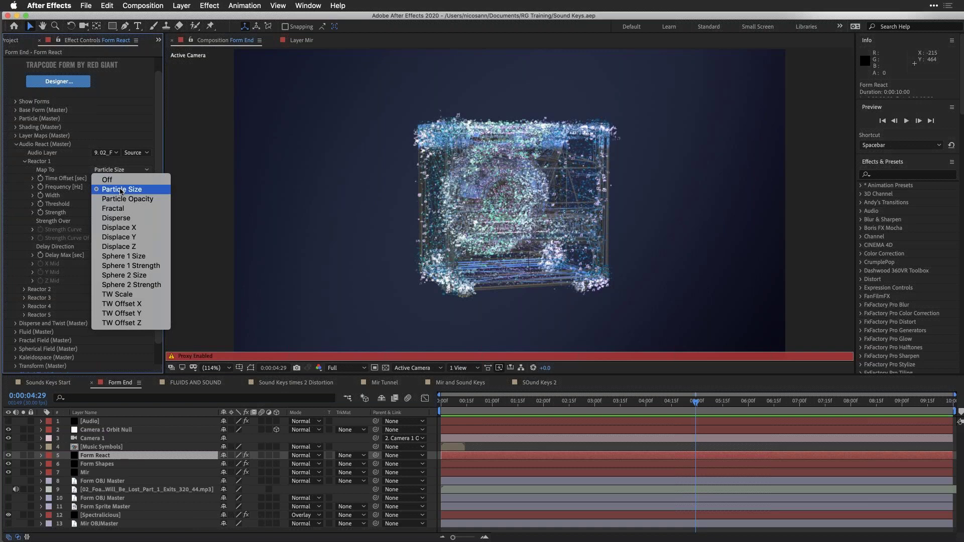
left_click(121, 190)
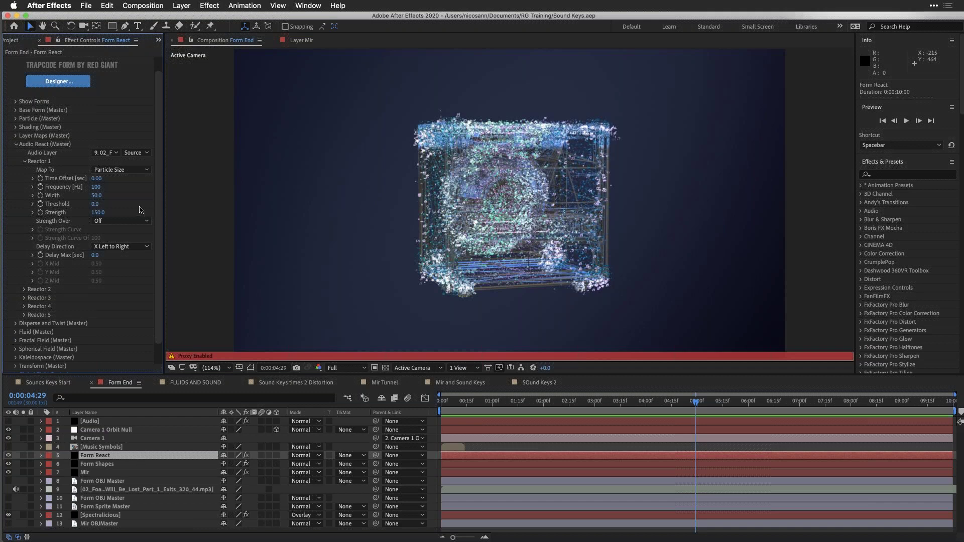
key("space")
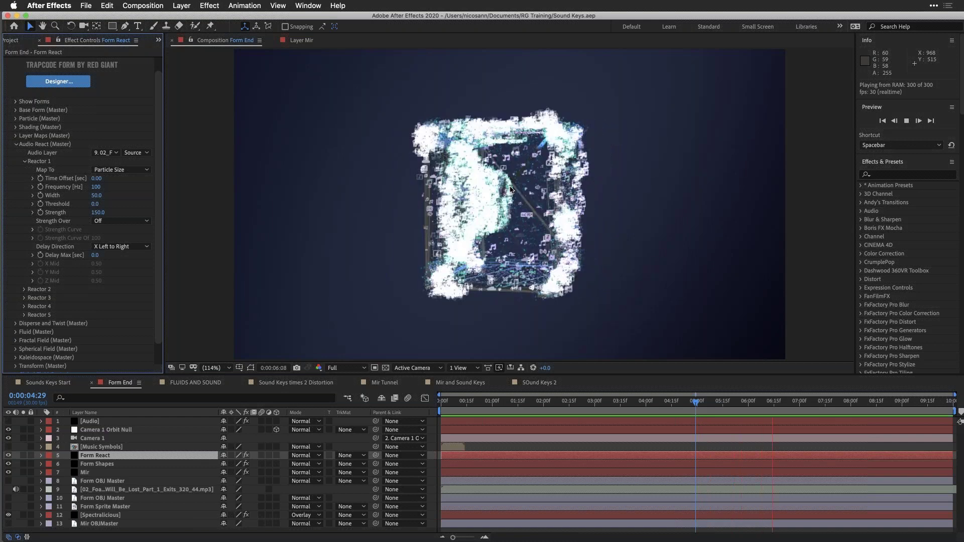
key("space")
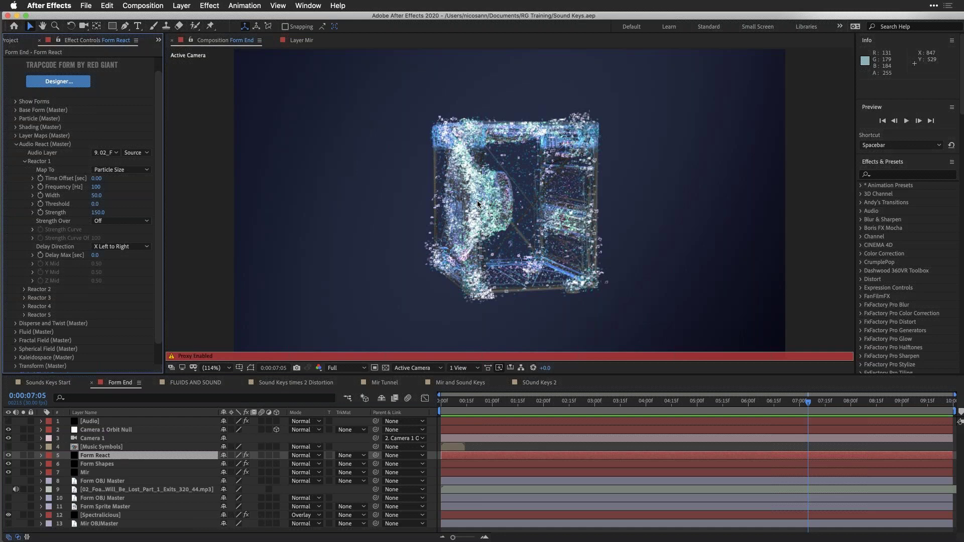
- Create a solid named "audio spec" with the Audio Spectrum effect and place it above all other layers
key("super+y")
type("audio spec")
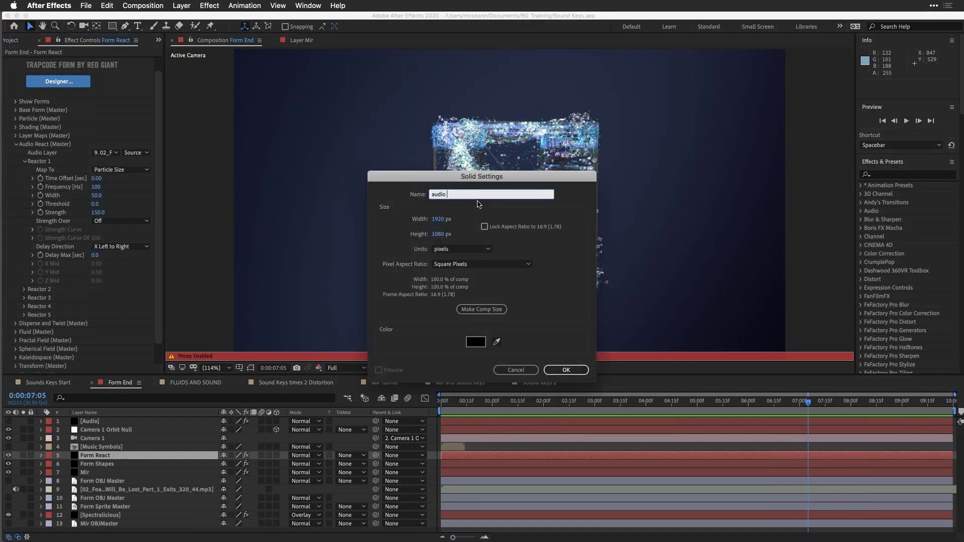
key("Return")
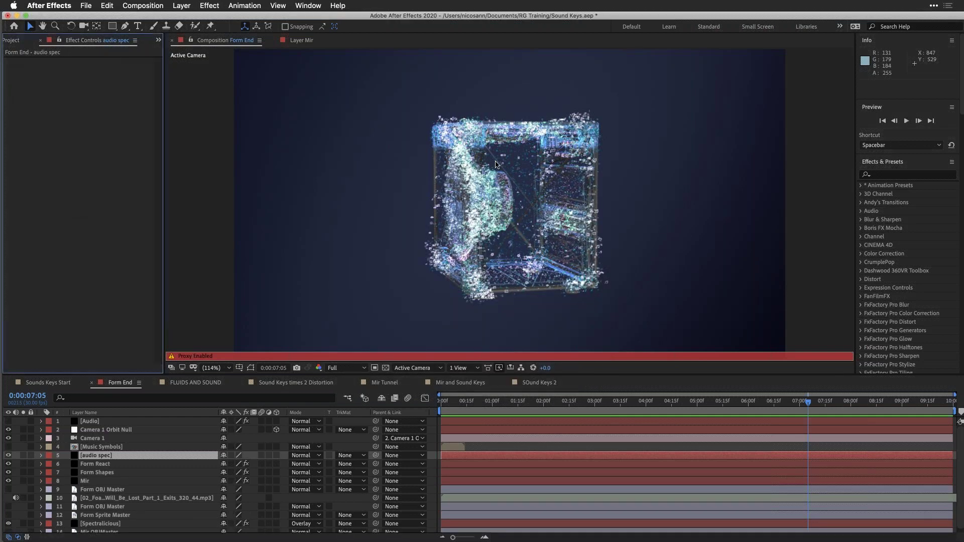
left_click(214, 5)
mouse_move(249, 282)
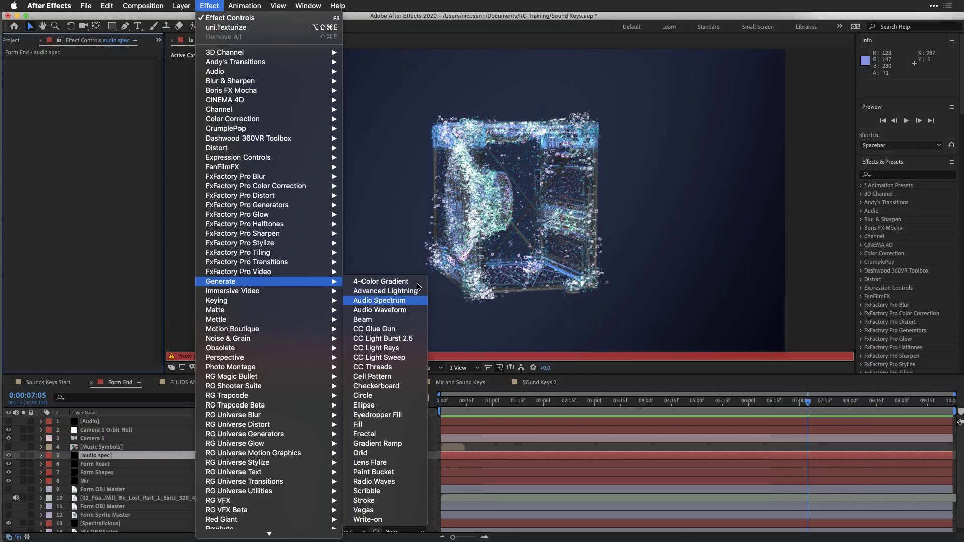
left_click(391, 300)
left_click_drag(96, 455, 95, 422)
- Turn off the Form End composition's proxy and solo the audio spec layer, viewing it at 0:00:03:21
left_click(17, 40)
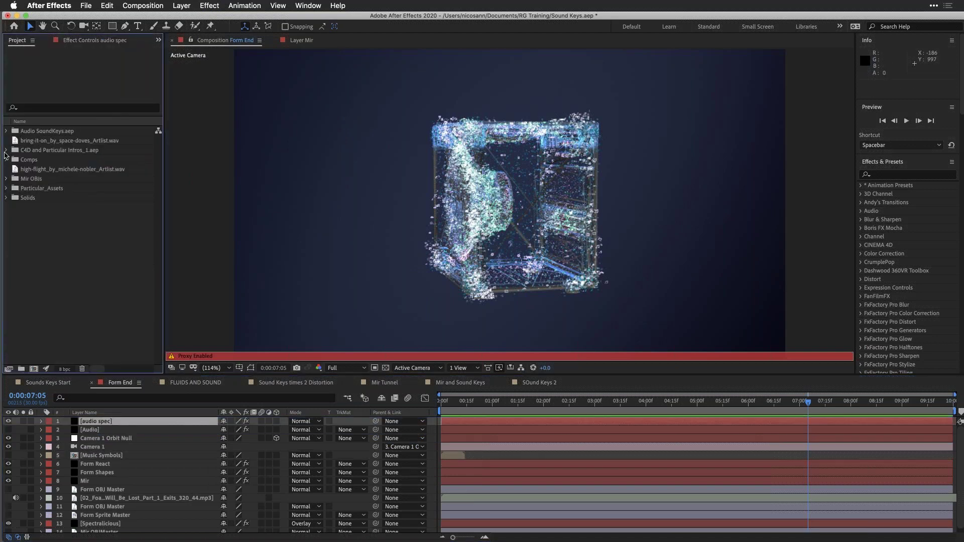
left_click(7, 160)
left_click(16, 178)
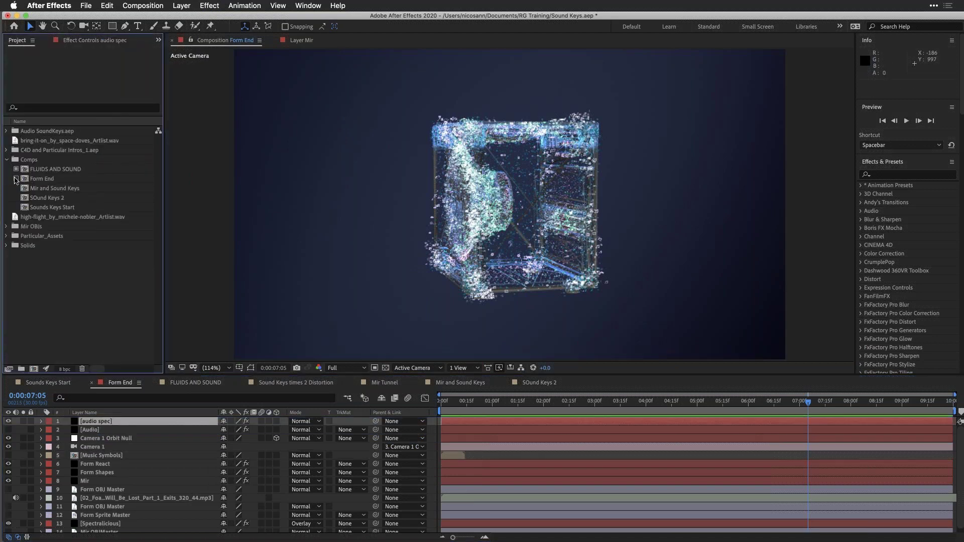
left_click(23, 422)
left_click(631, 404)
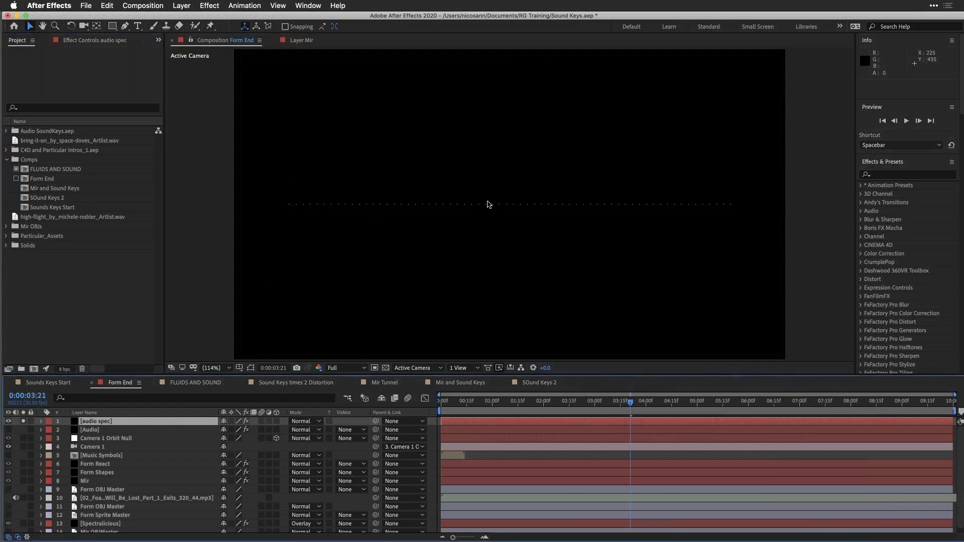
- Set Audio Spectrum's audio layer to 02_Foals_Everything_Not_Saved_Will_Be_Lost_Part_1_Exits_320_44.mp3 and preview it from the start, stopping at 0:00:03:11
left_click(72, 40)
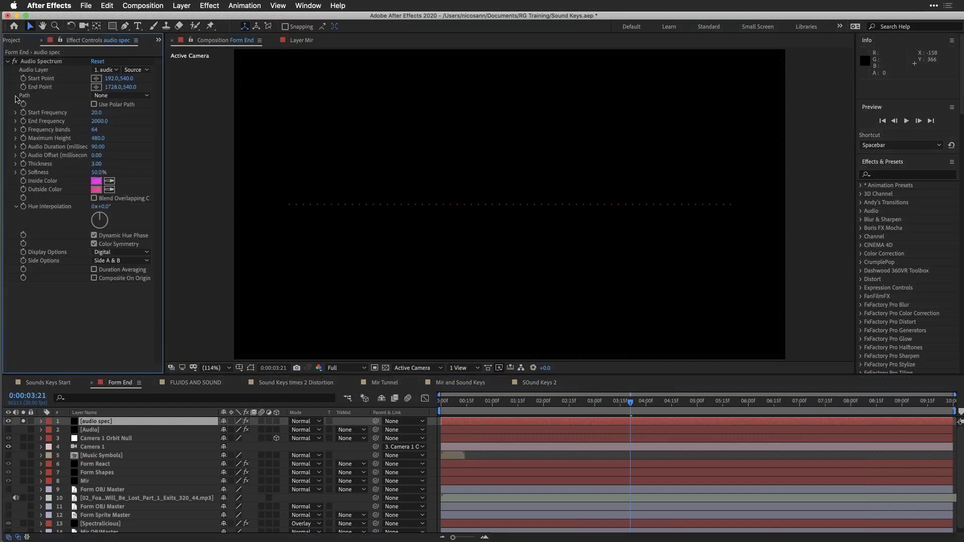
left_click(108, 70)
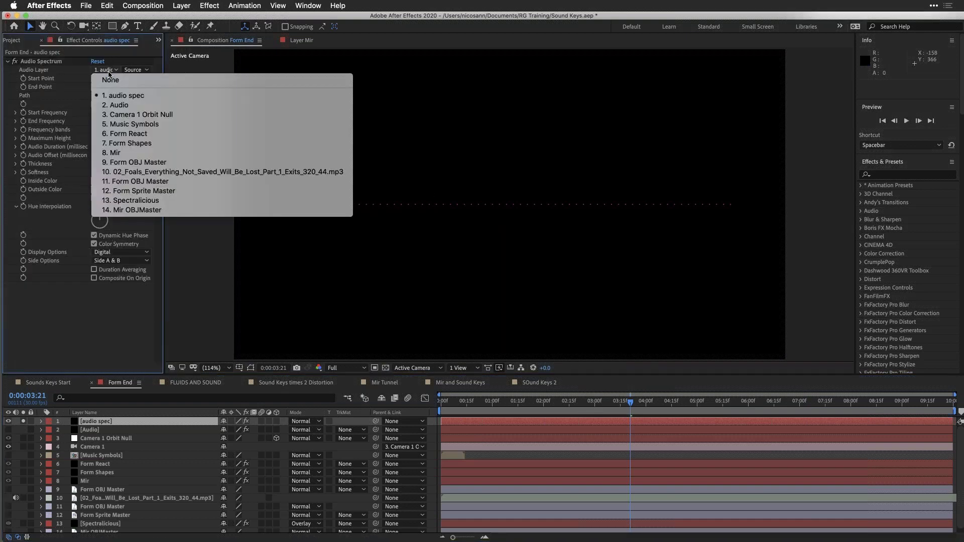
left_click(204, 171)
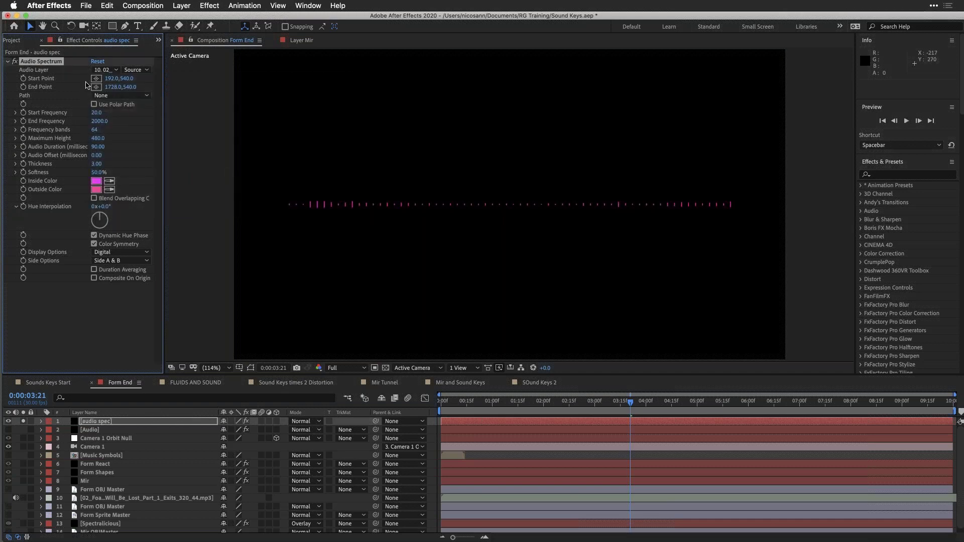
left_click(443, 402)
key("space")
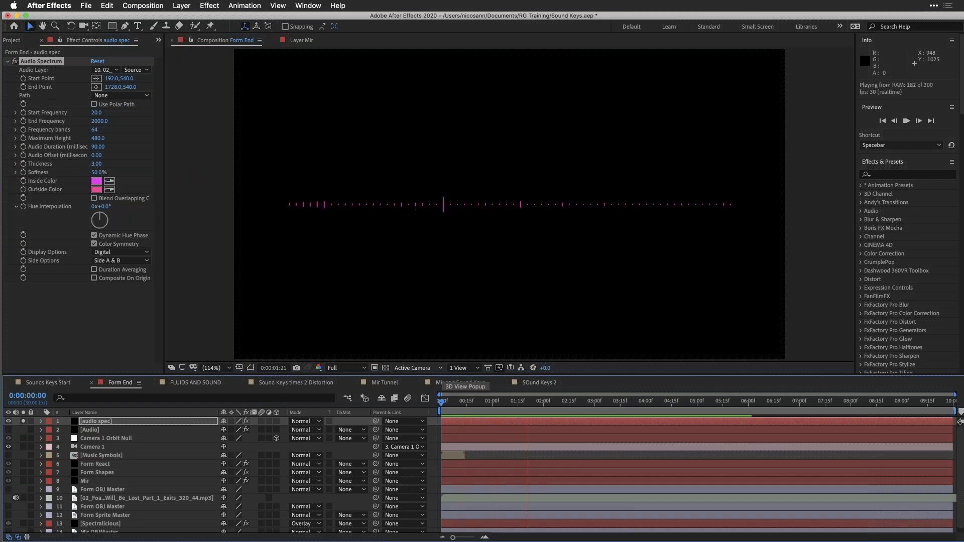
key("space")
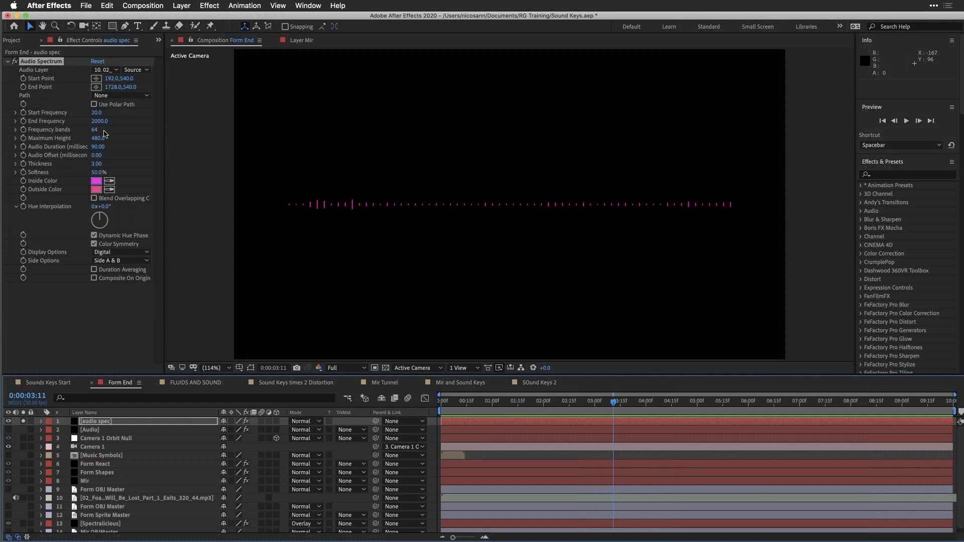
- Set the Audio Spectrum's Start Frequency to 1, End Frequency to 1000 and Frequency bands to 20
left_click(96, 113)
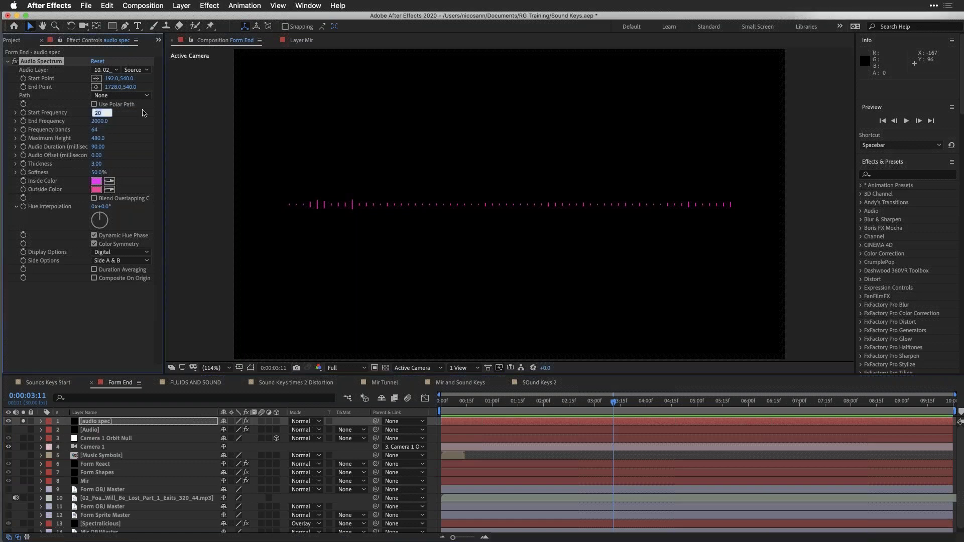
type("0")
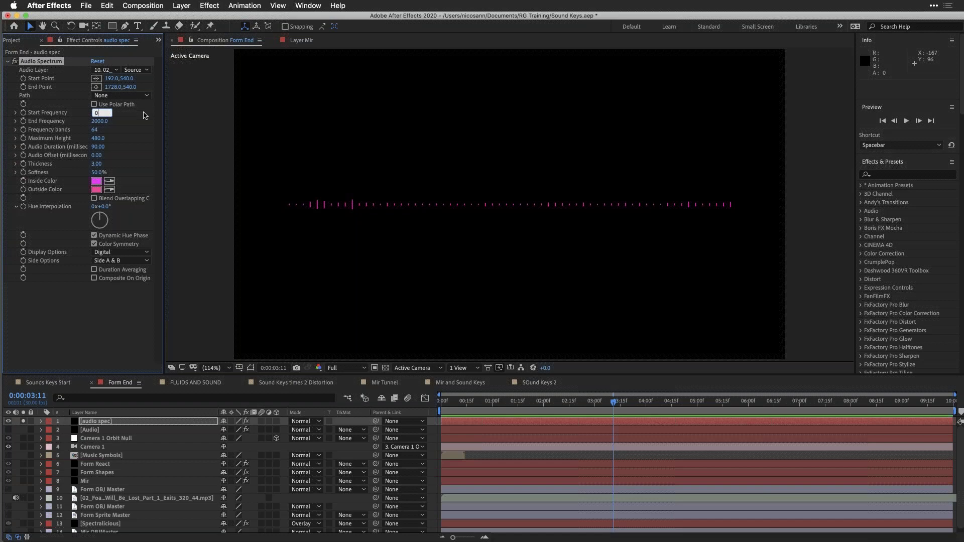
left_click(97, 122)
type("1000")
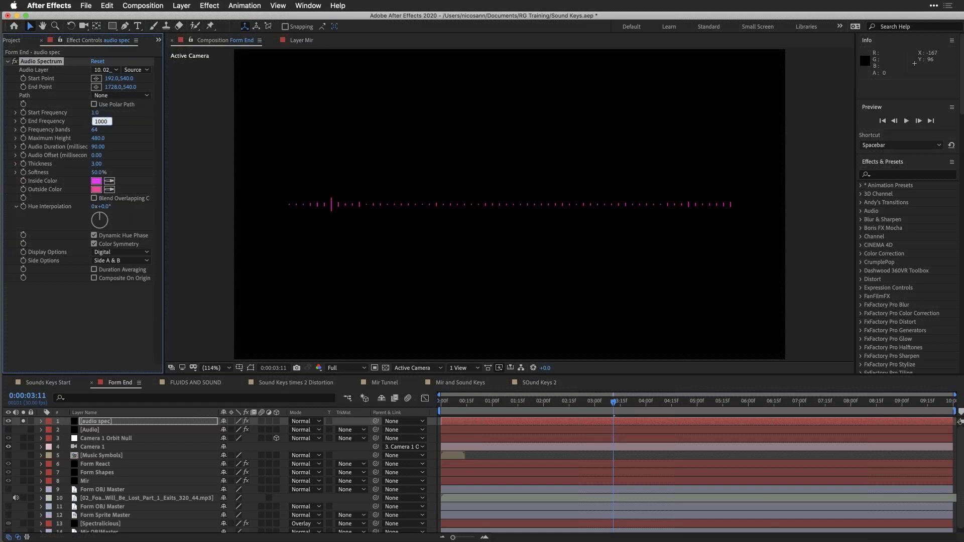
key("Return")
left_click(95, 129)
type("20")
key("Return")
left_click(95, 112)
type("1")
key("Return")
- Raise the spectrum's Maximum Height to 7730 and preview it from 0:00:00:00, stopping at 0:00:04:02
left_click_drag(98, 138, 500, 176)
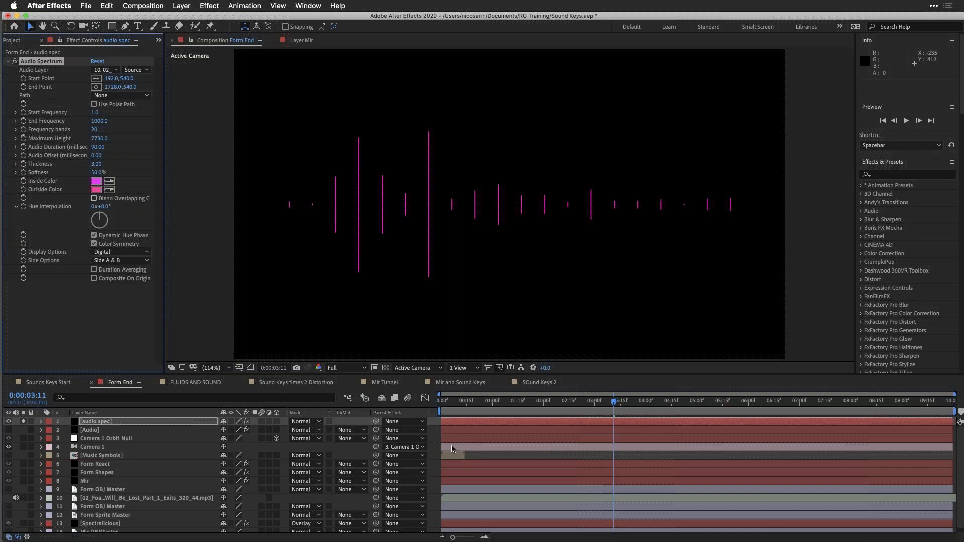
left_click(435, 405)
key("space")
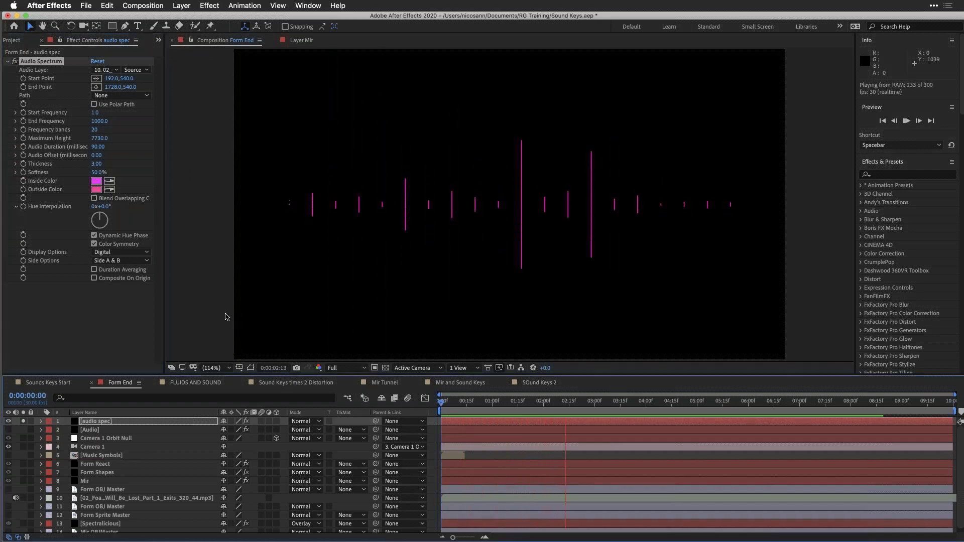
key("space")
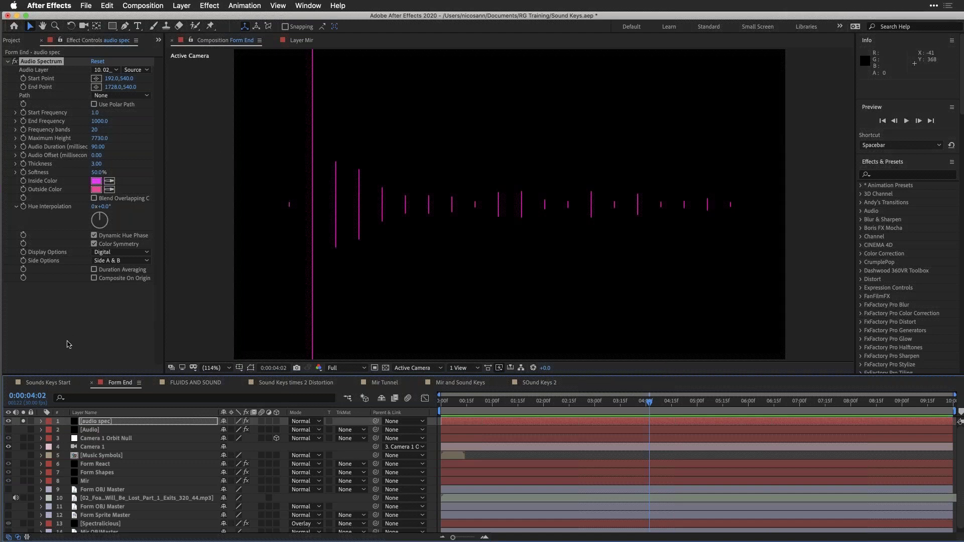
- Unsolo and hide the audio spec layer, and re-enable the Form End proxy to view the speaker at 0:00:00:25
left_click(9, 422)
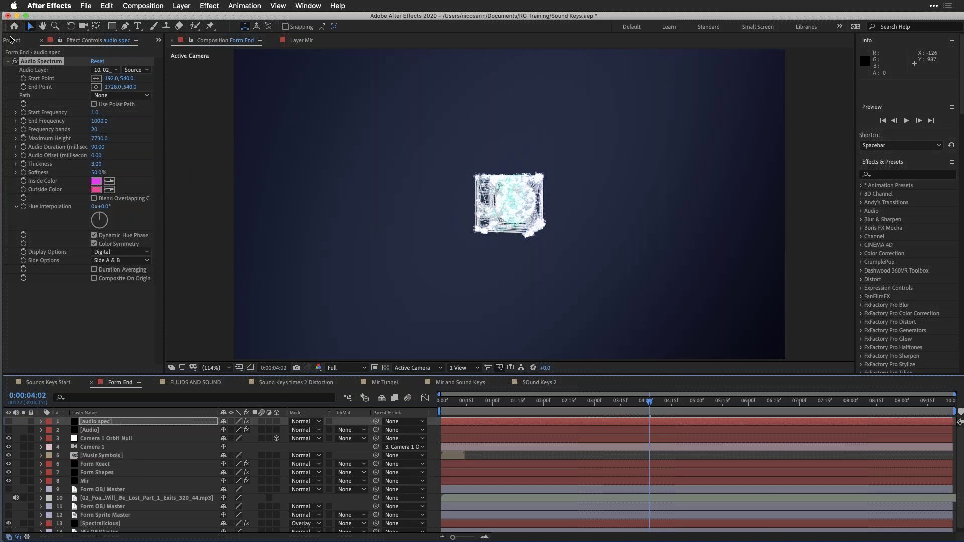
left_click(14, 40)
left_click(16, 178)
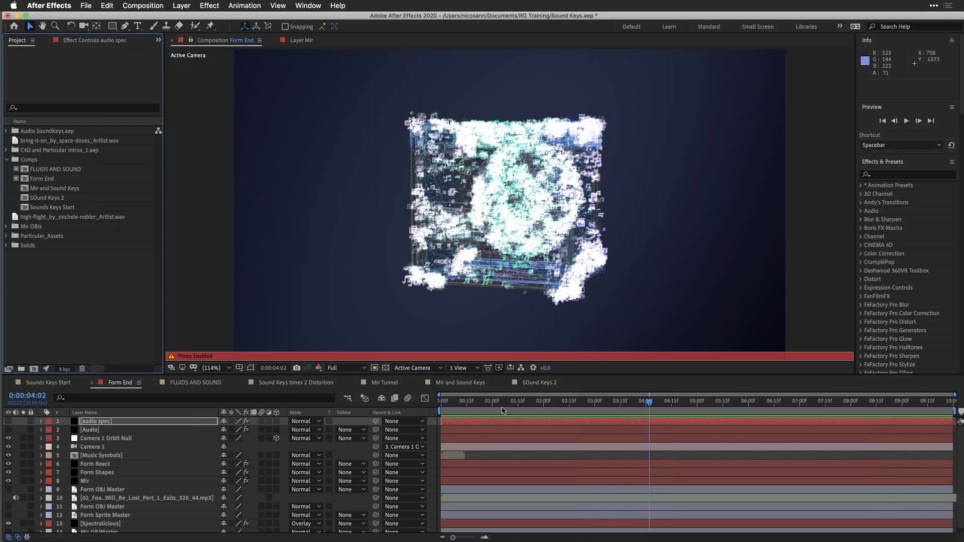
mouse_move(479, 404)
left_mouse_down()
mouse_move(585, 407)
mouse_move(483, 408)
mouse_move(484, 393)
left_mouse_up()
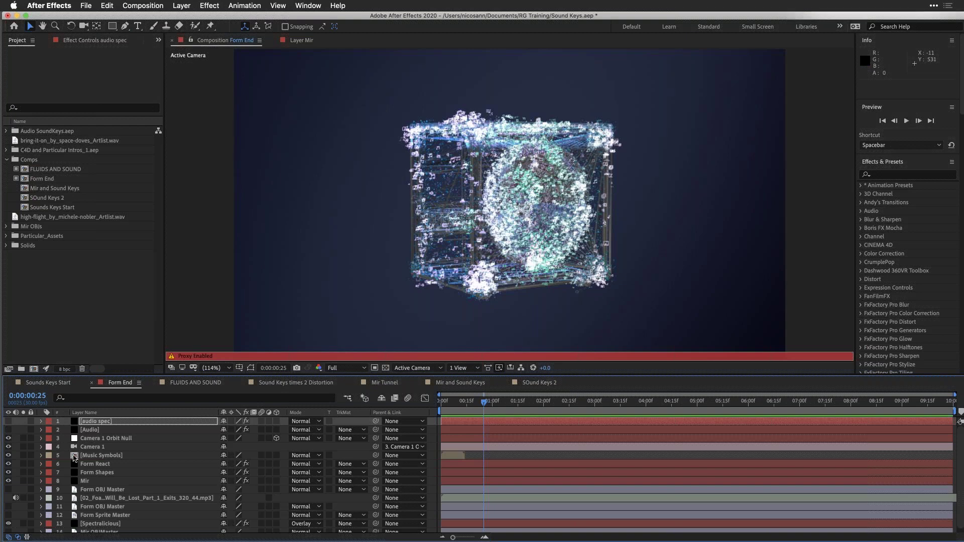
- Open the Music Symbols composition and scrub through its sprite frames to examine the individual icons
double_click(74, 457)
left_click_drag(463, 403, 697, 402)
key("space")
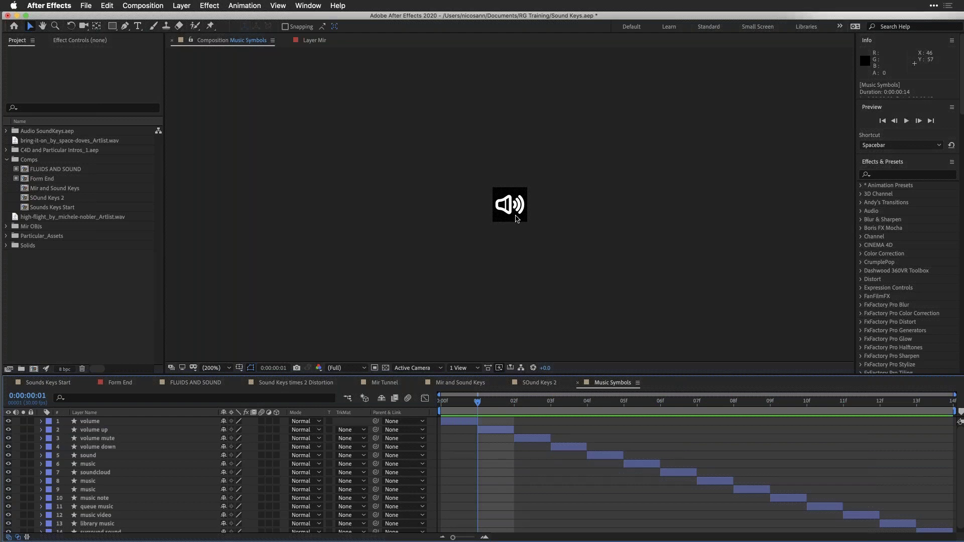
- Review the Music Symbols composition's size and duration settings and scrub its icons to 0:00:00:10
left_click(136, 6)
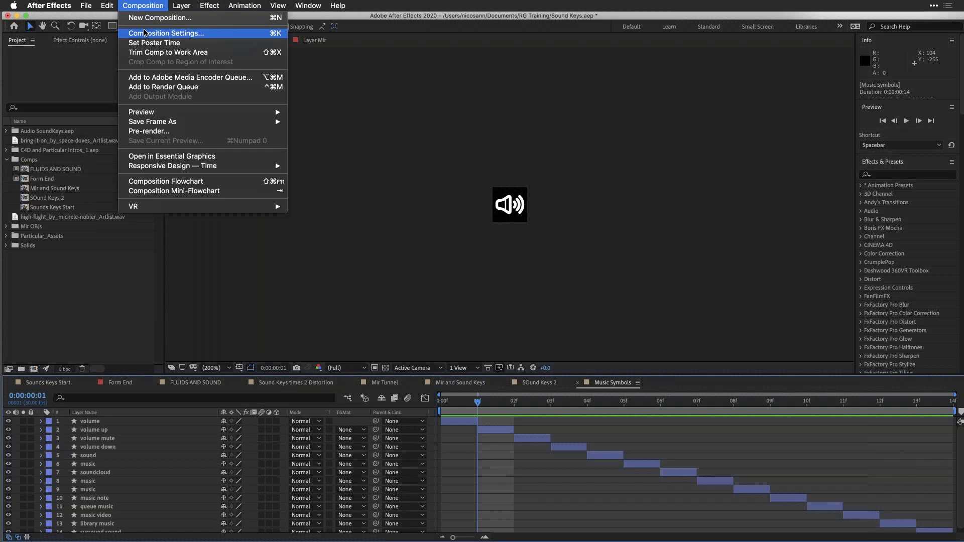
left_click(144, 33)
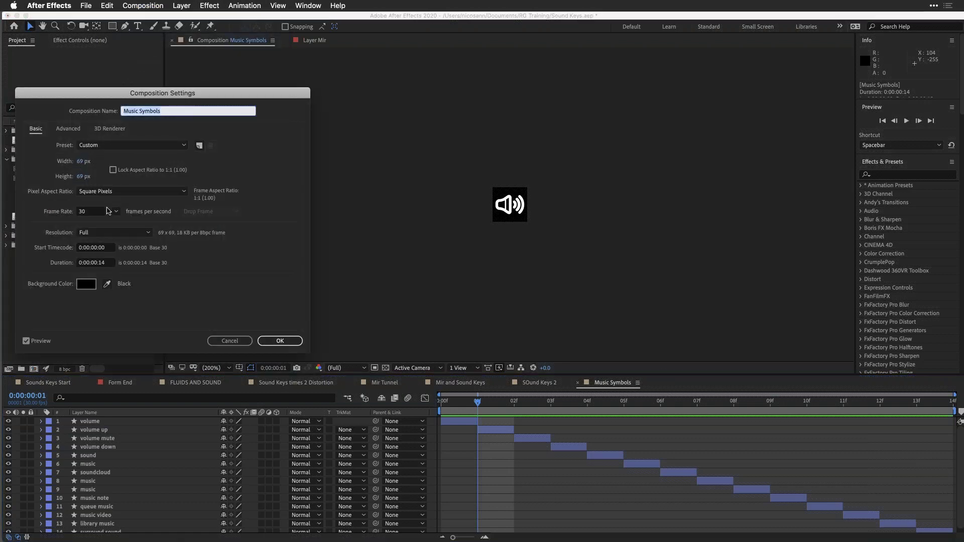
left_click(294, 339)
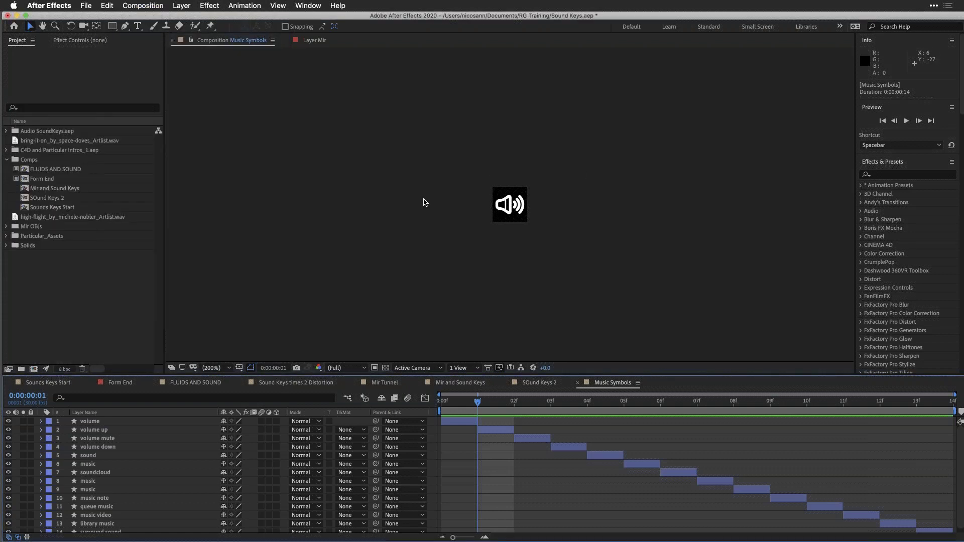
left_click_drag(502, 403, 648, 413)
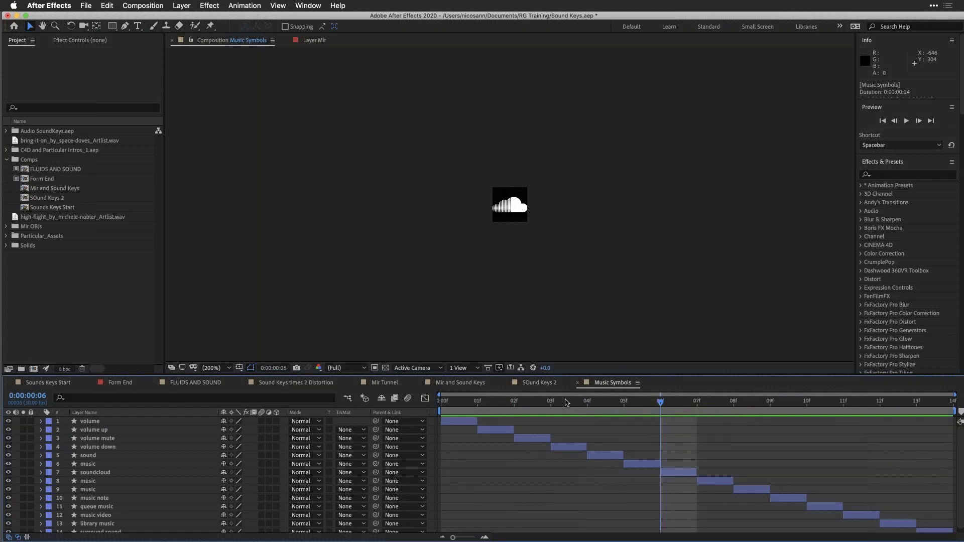
left_click_drag(625, 401, 806, 430)
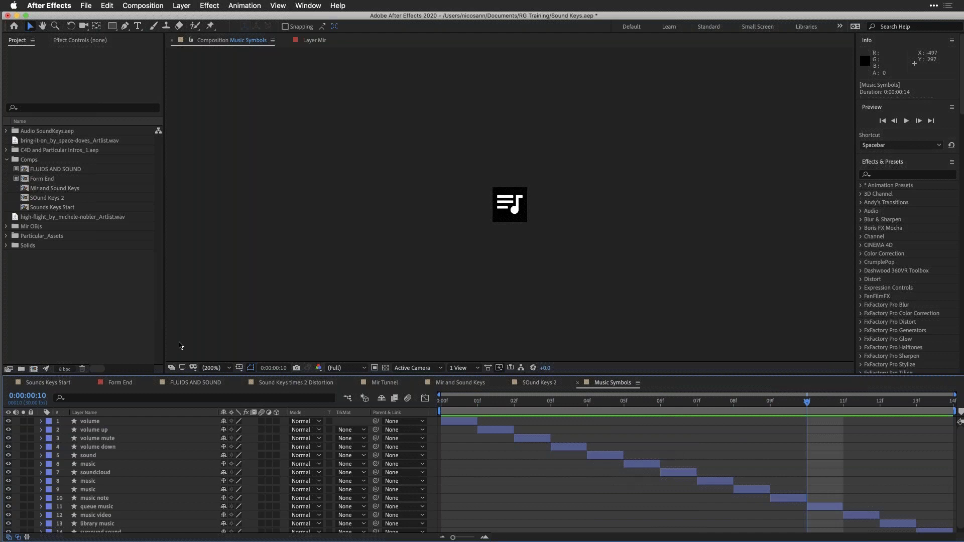
- Return to the Form End composition and inspect the Base Form settings of the Form React layer's Form effect
left_click(130, 385)
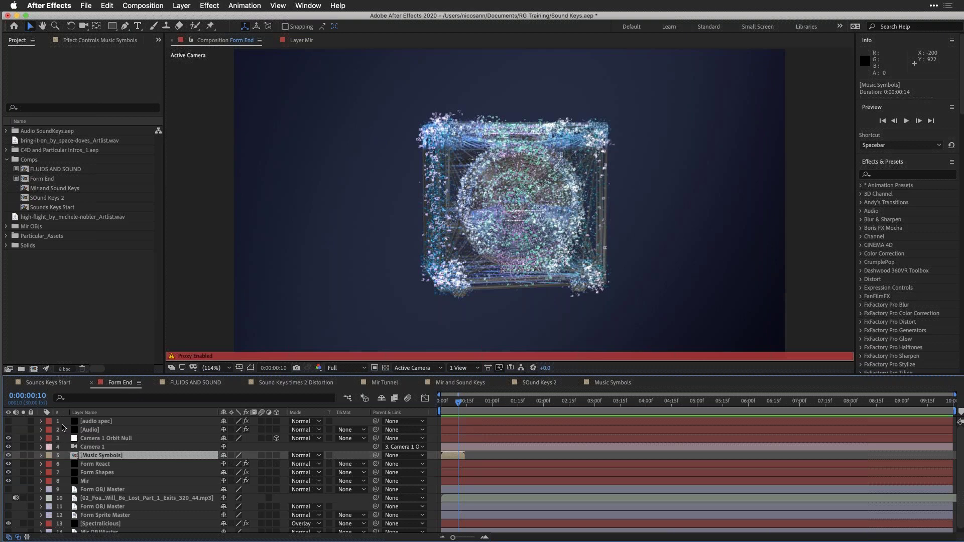
left_click(74, 465)
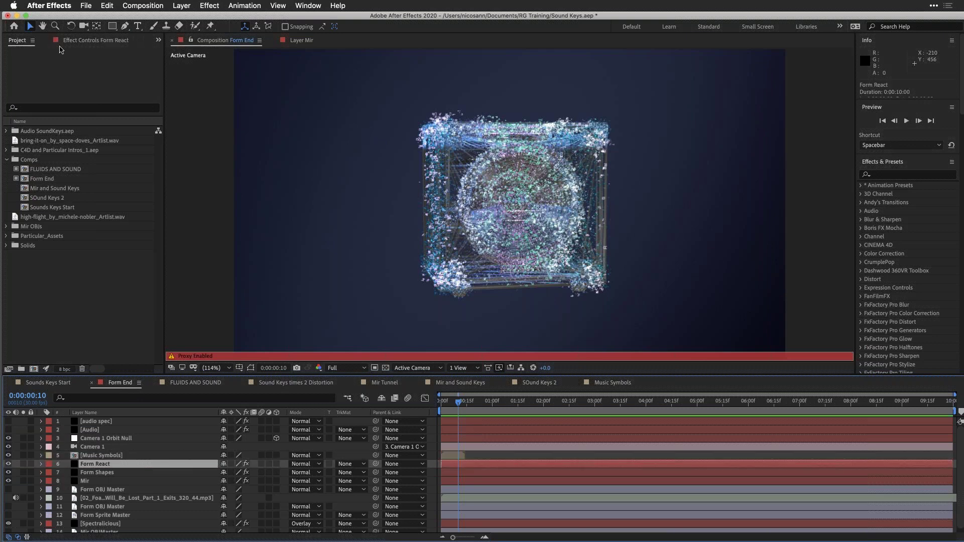
left_click(72, 42)
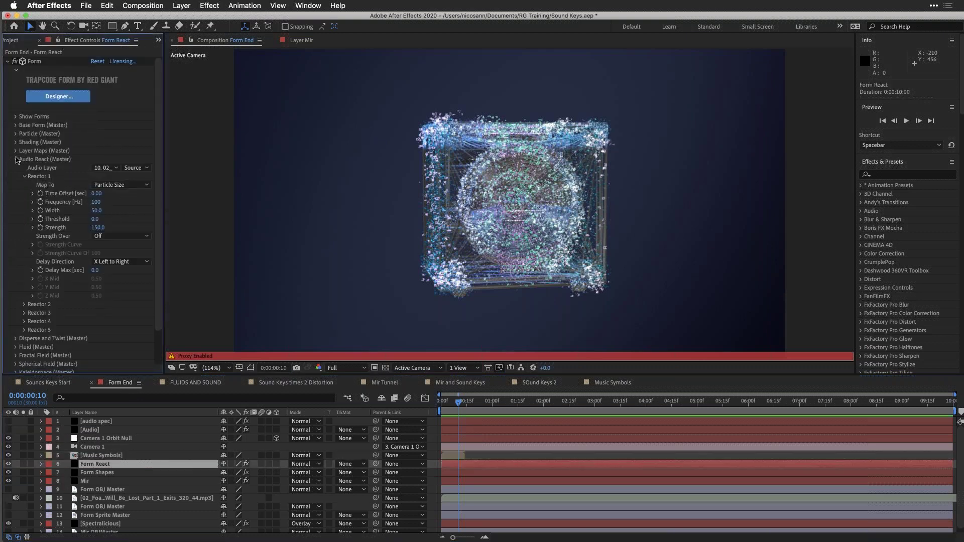
left_click(15, 125)
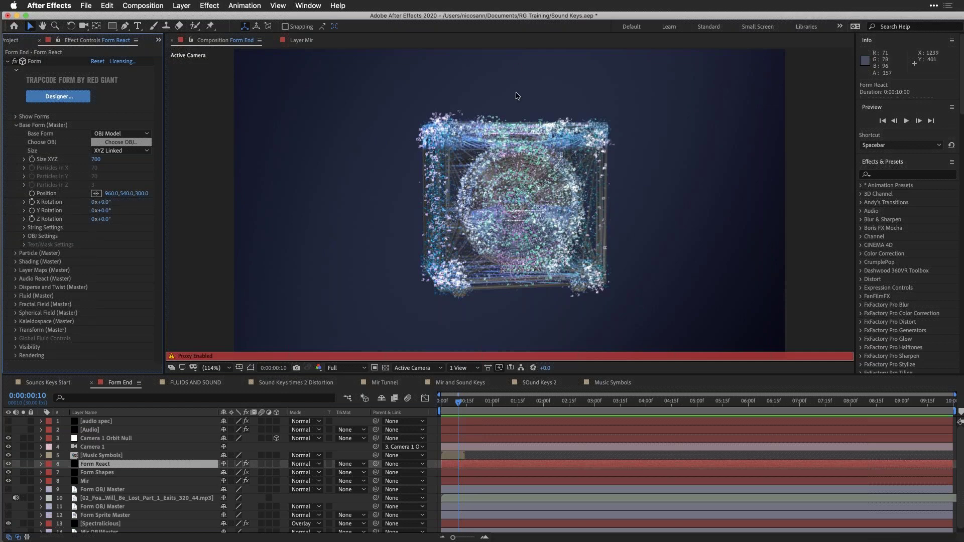
left_click(16, 125)
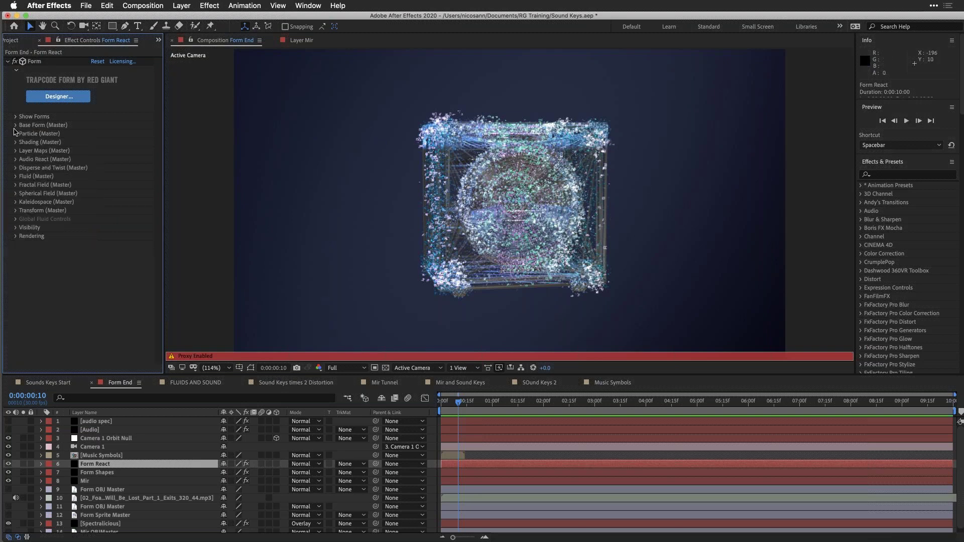
- Inspect Form's particle texture settings and pick 5. Music Symbols as the texture layer
left_click(16, 134)
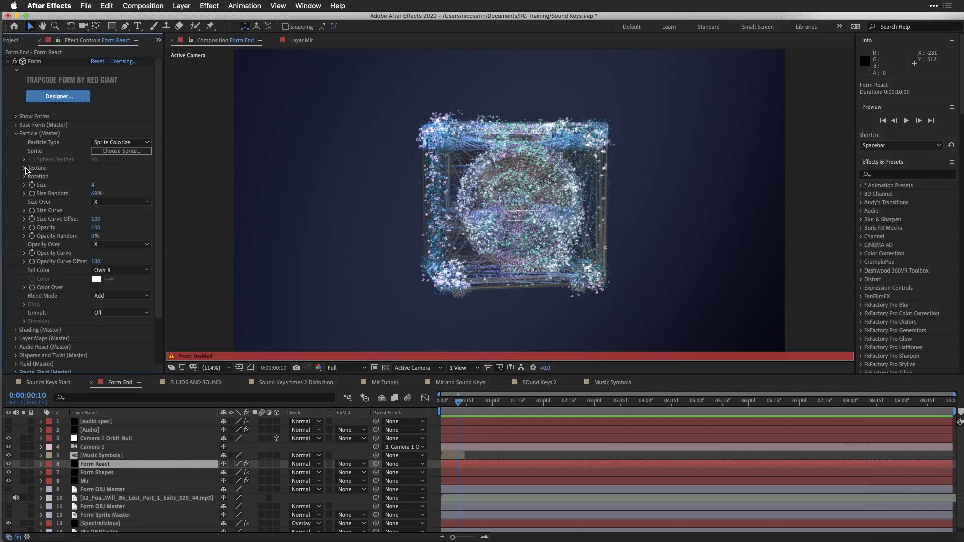
left_click(25, 169)
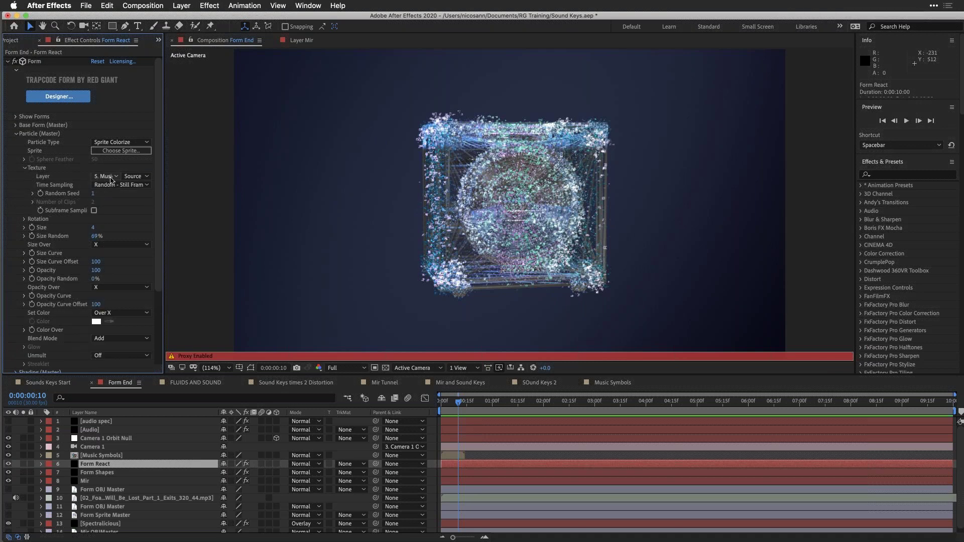
left_click(111, 177)
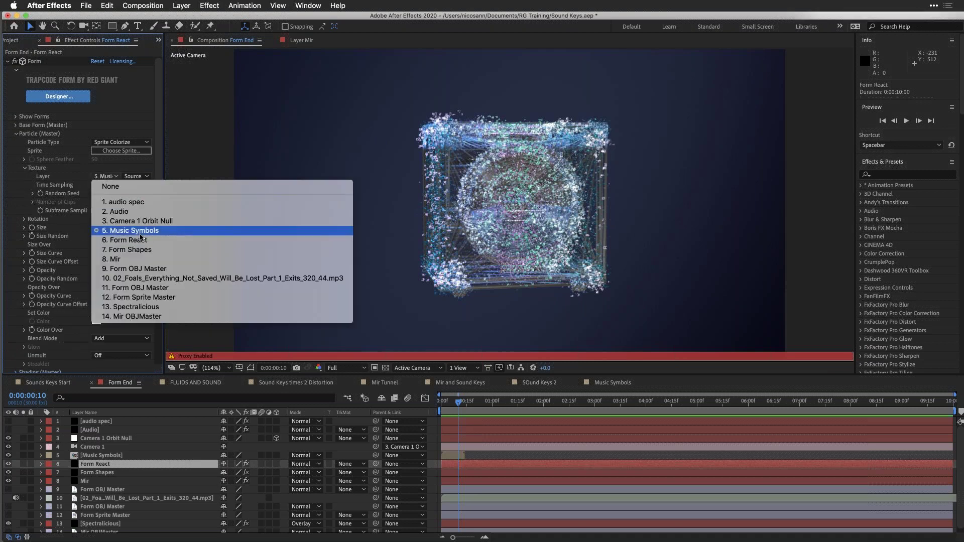
left_click(140, 234)
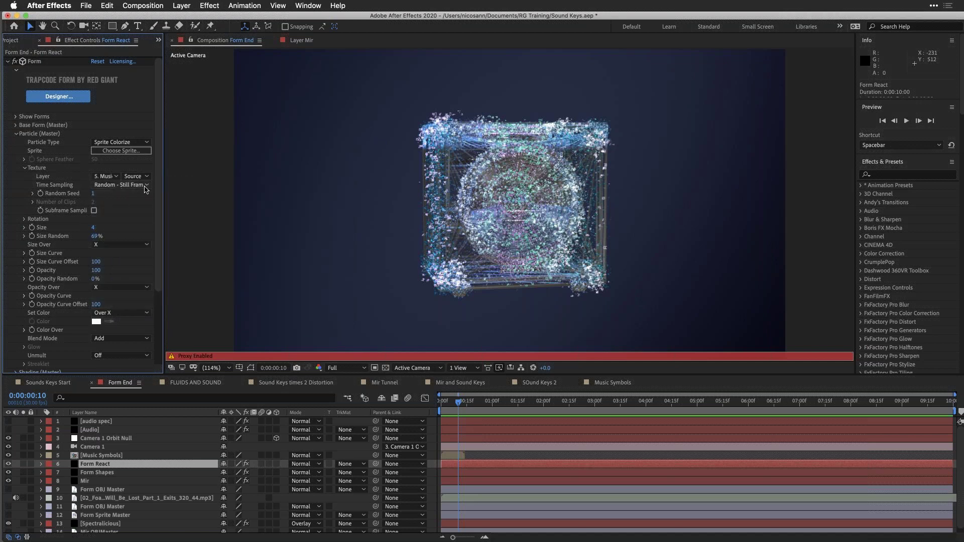
left_click(16, 134)
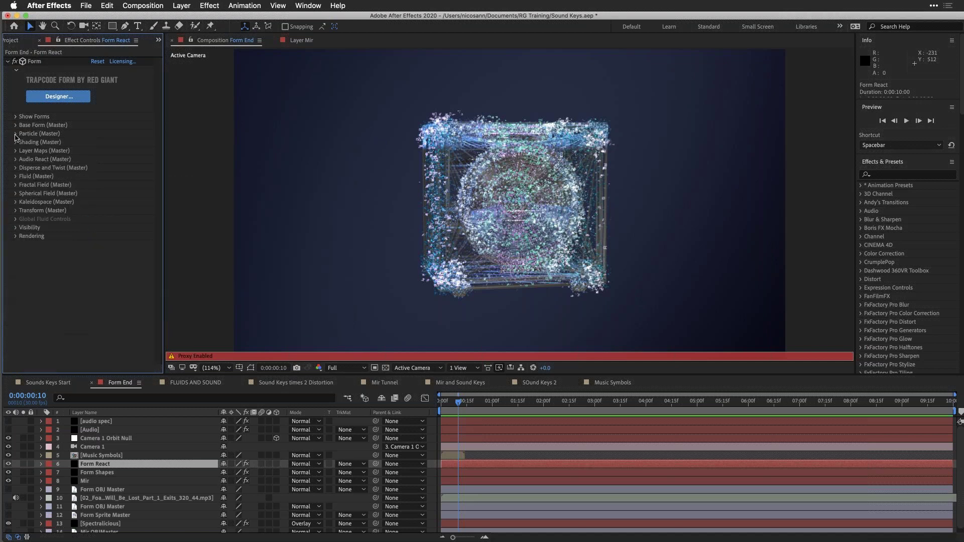
- Show Form's Audio React settings and preview the Form End composition with lowered system volume, stopping at 0:00:06:18
left_click(16, 159)
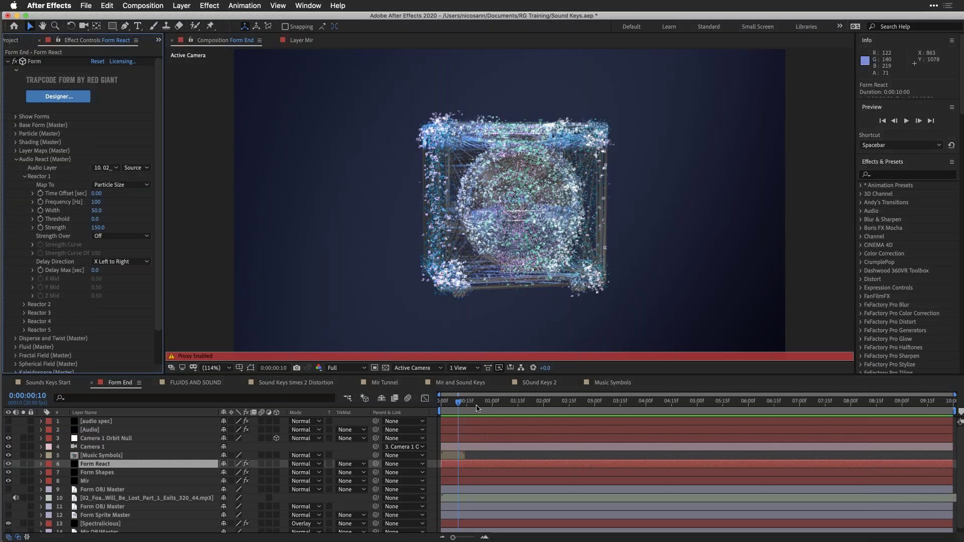
key("space")
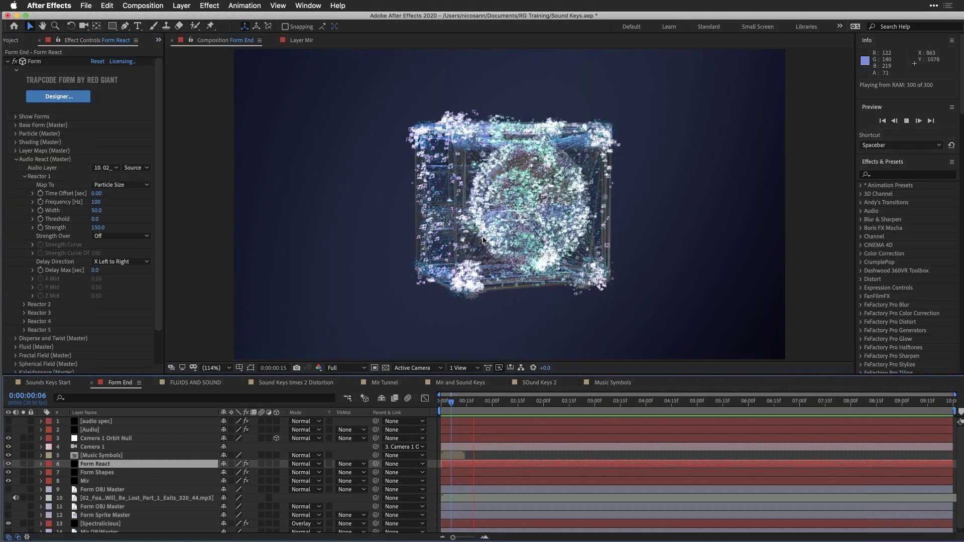
key("space")
key("XF86AudioLowerVolume")
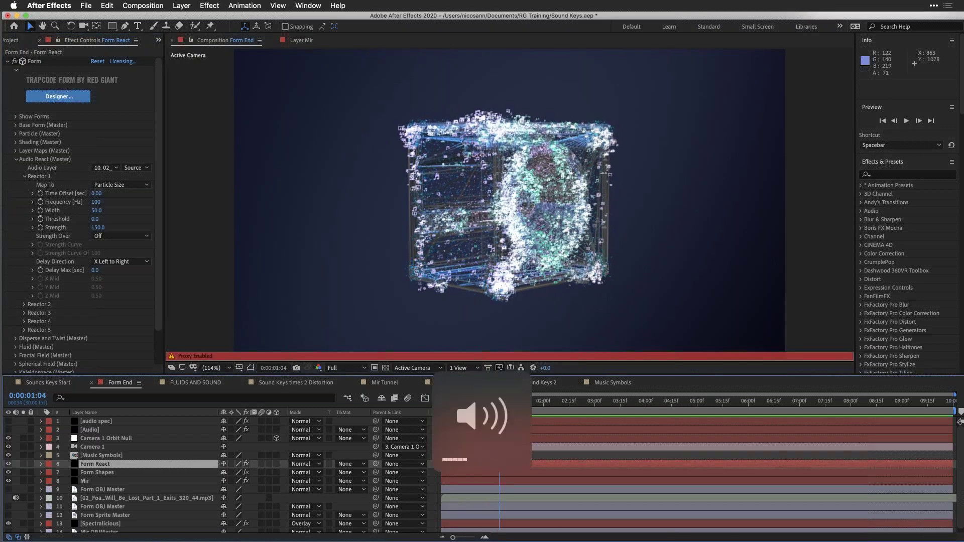
key("space")
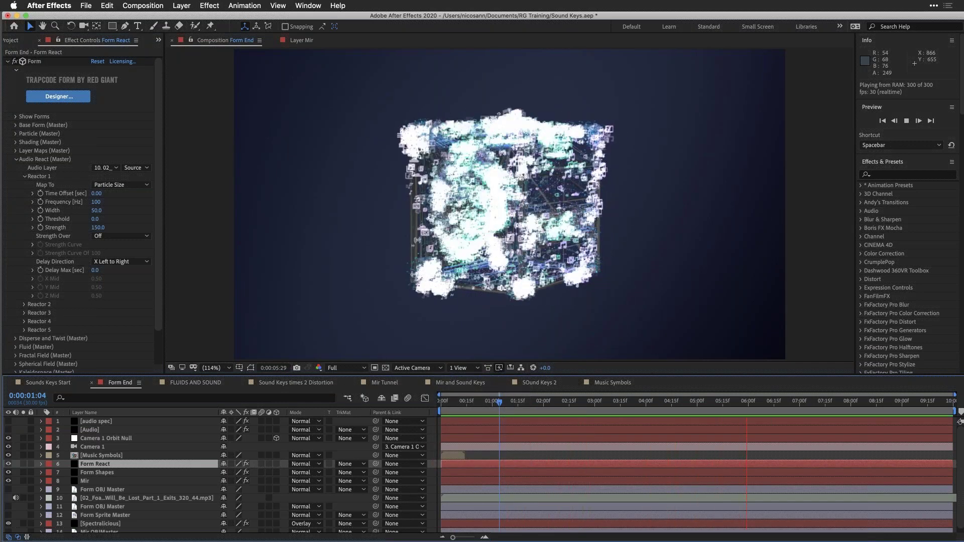
key("space")
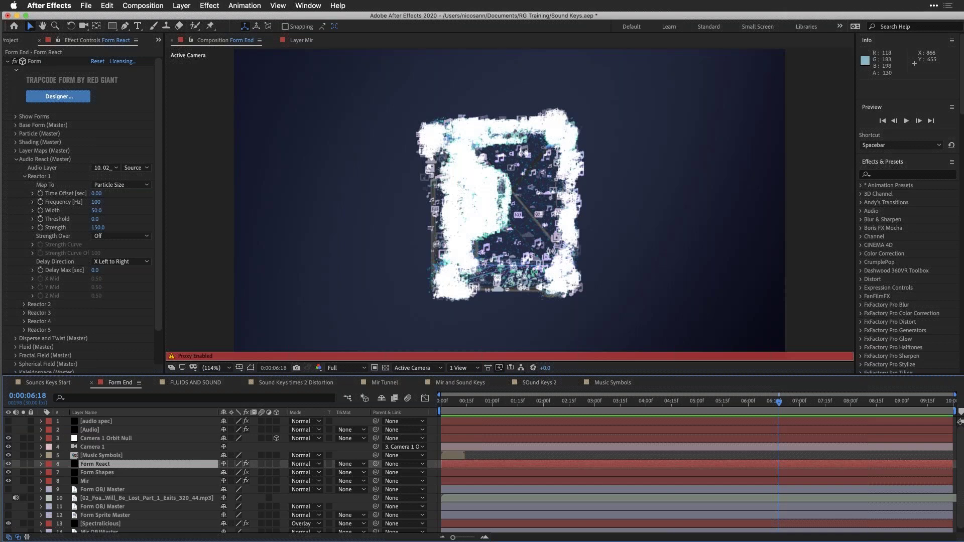
- Switch to Safari, move the M83 - We Own the Sky video to 1:10 and make the browser window full screen
key("super+Tab")
key("super+Tab")
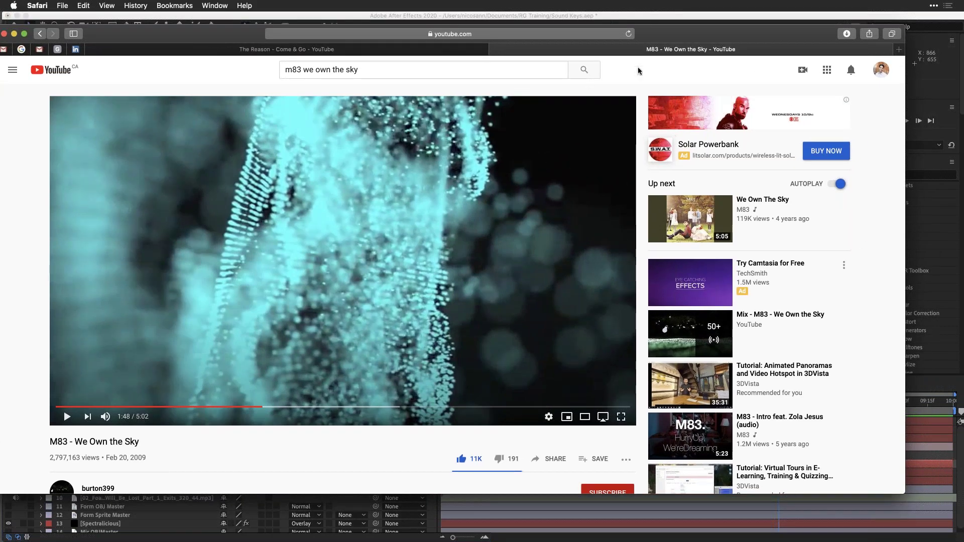
left_click_drag(663, 29, 576, 26)
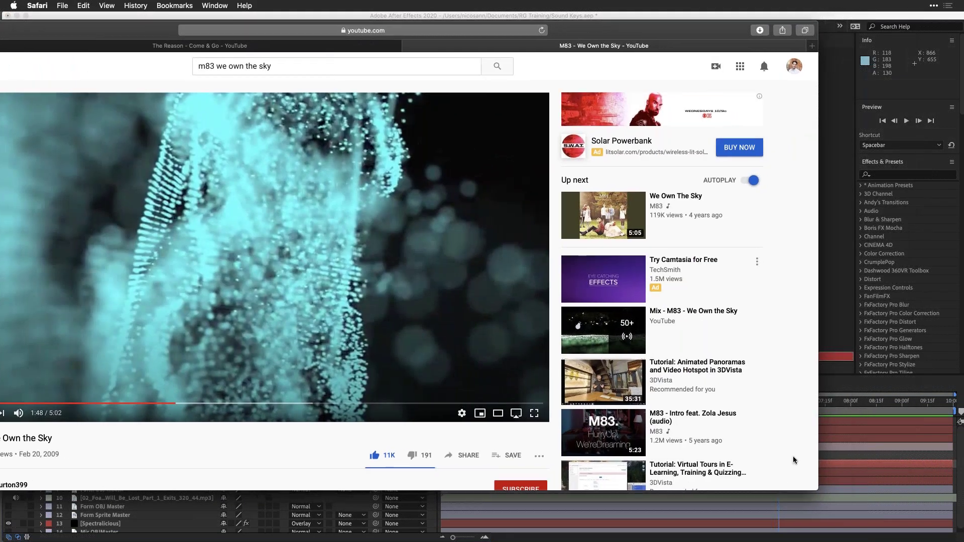
double_click(790, 491)
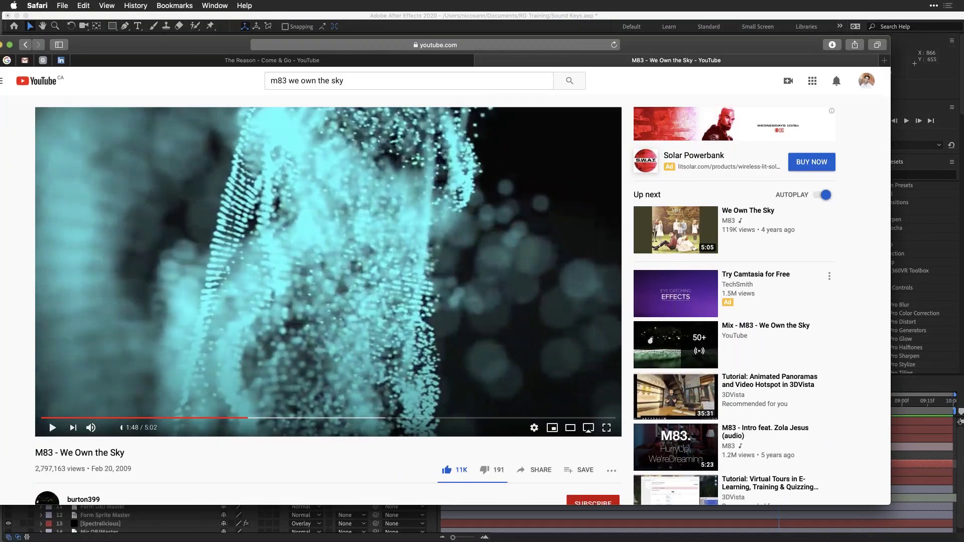
left_click(176, 418)
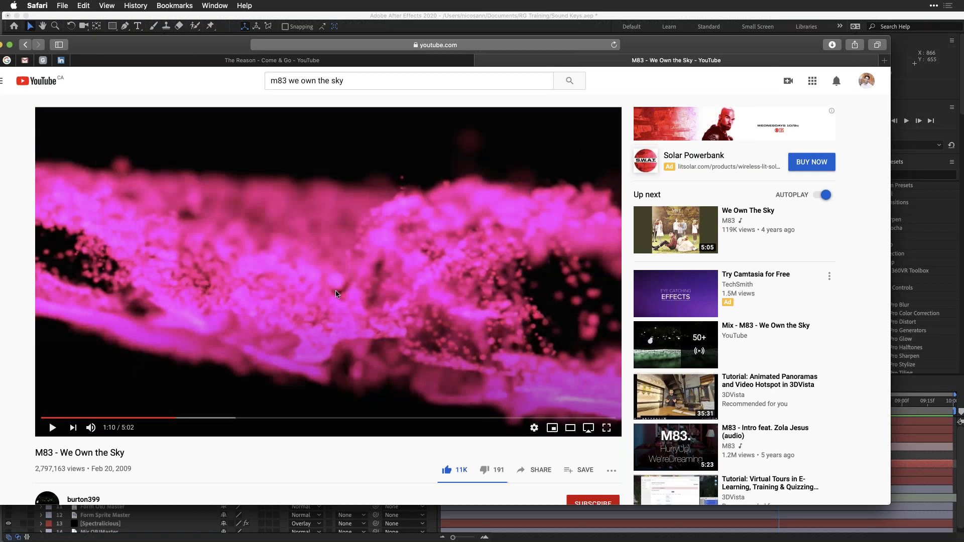
left_click_drag(126, 47, 158, 43)
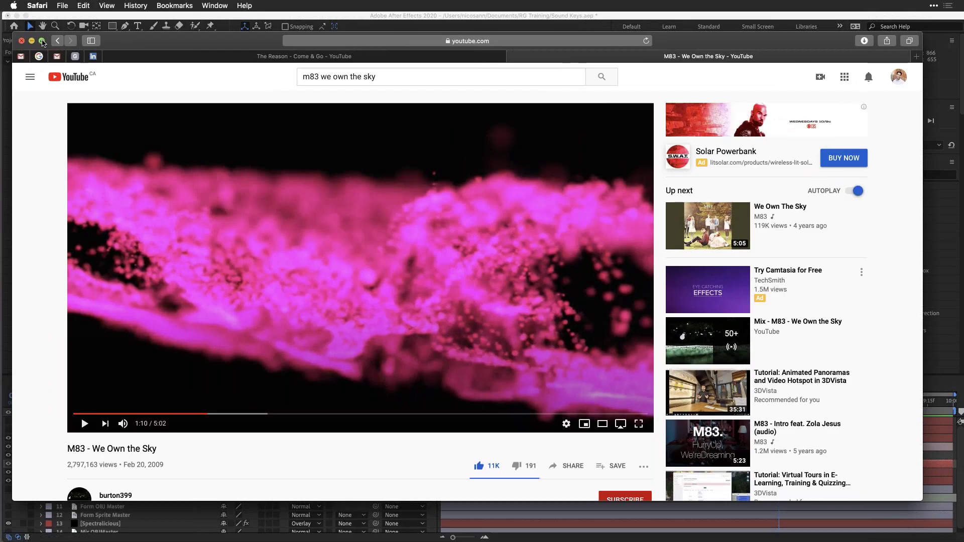
left_click(43, 41)
- Play short sections of the M83 video to examine its particle effects, pausing at 1:12, 1:16 and 2:29
left_click(71, 426)
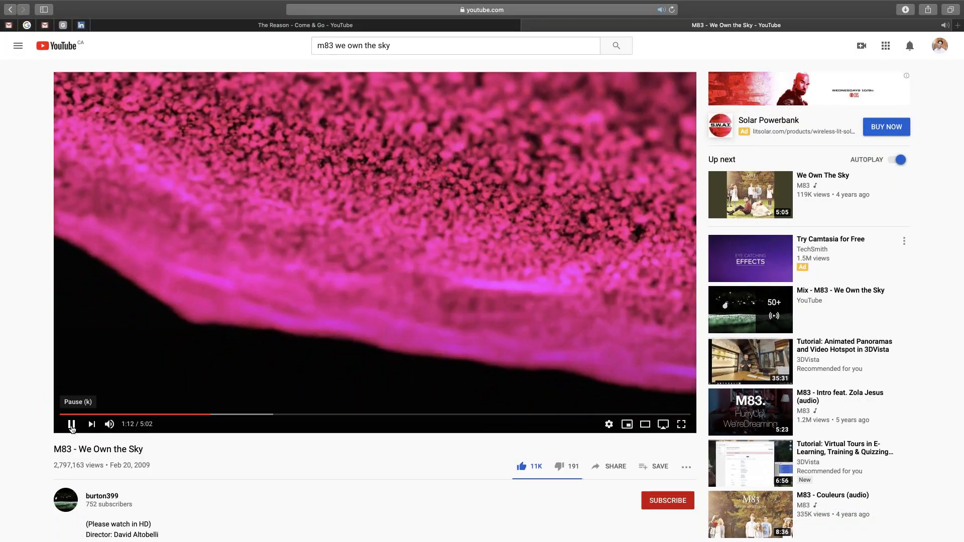
left_click(71, 426)
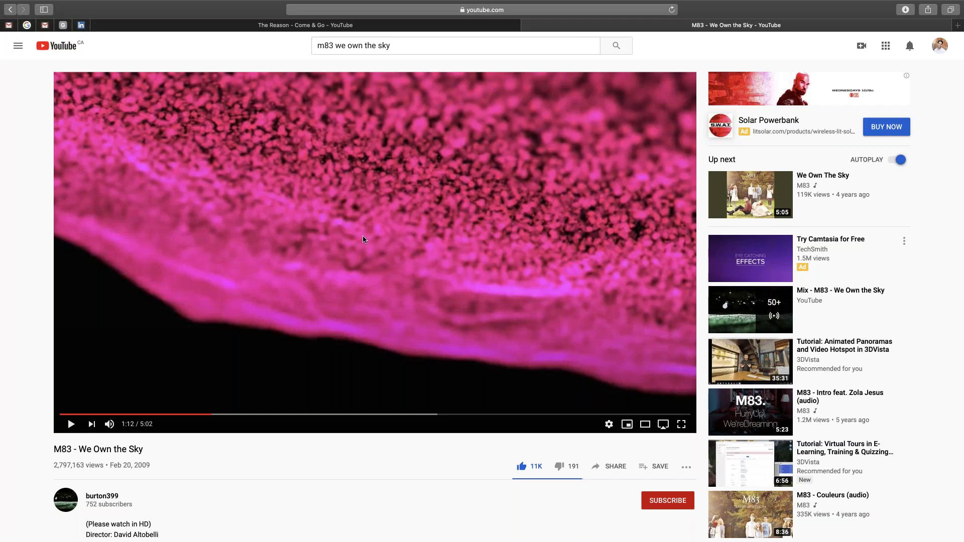
left_click(70, 425)
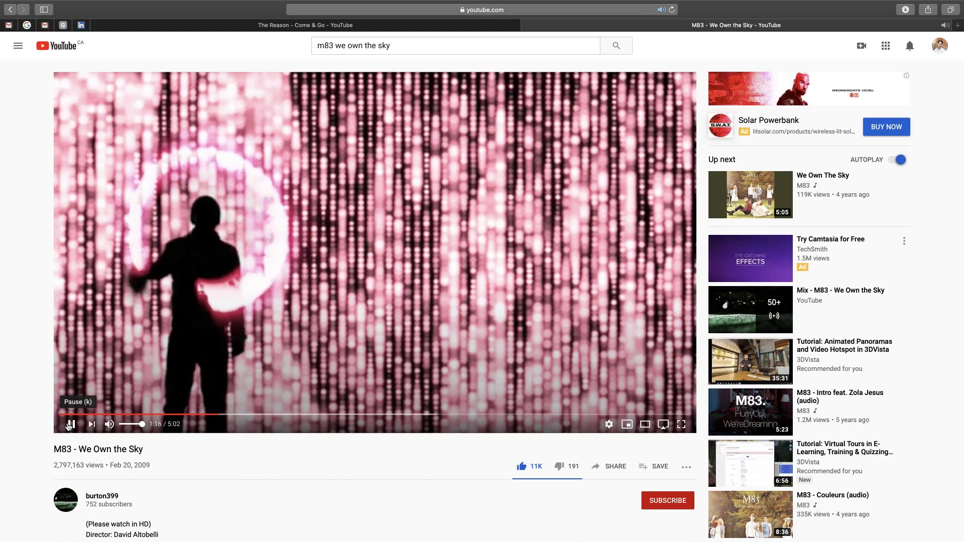
left_click(70, 425)
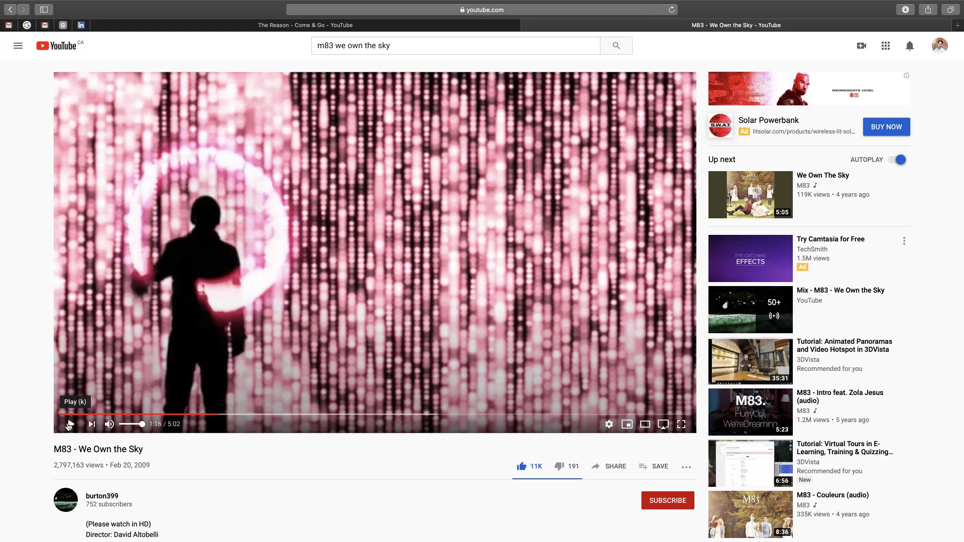
left_click(70, 425)
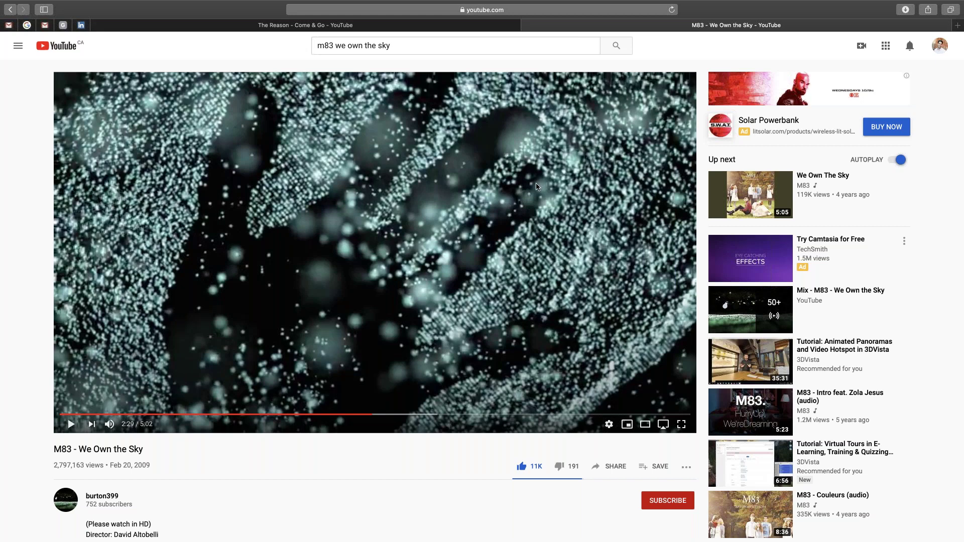
- Show The Reason - Come & Go video and play it from 2:48
left_click(389, 28)
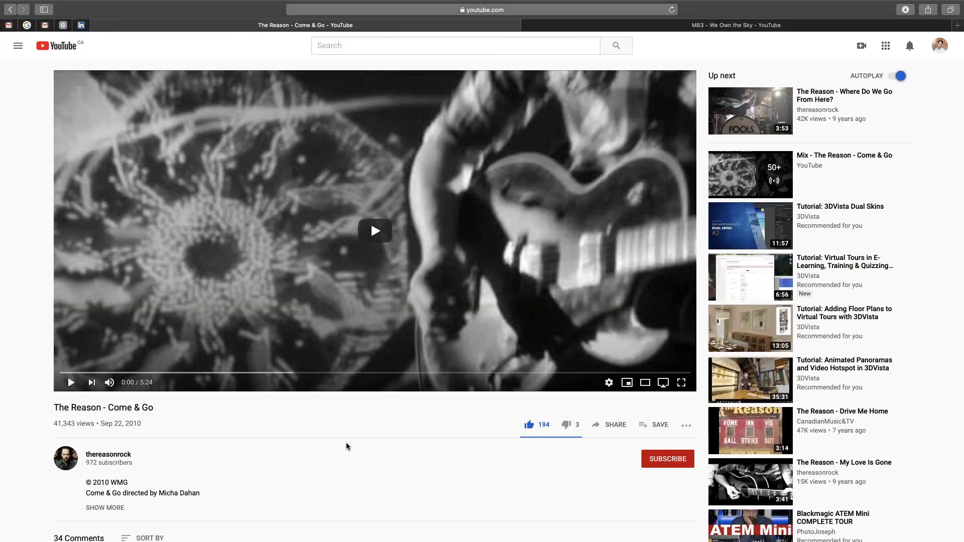
left_click_drag(244, 374, 316, 373)
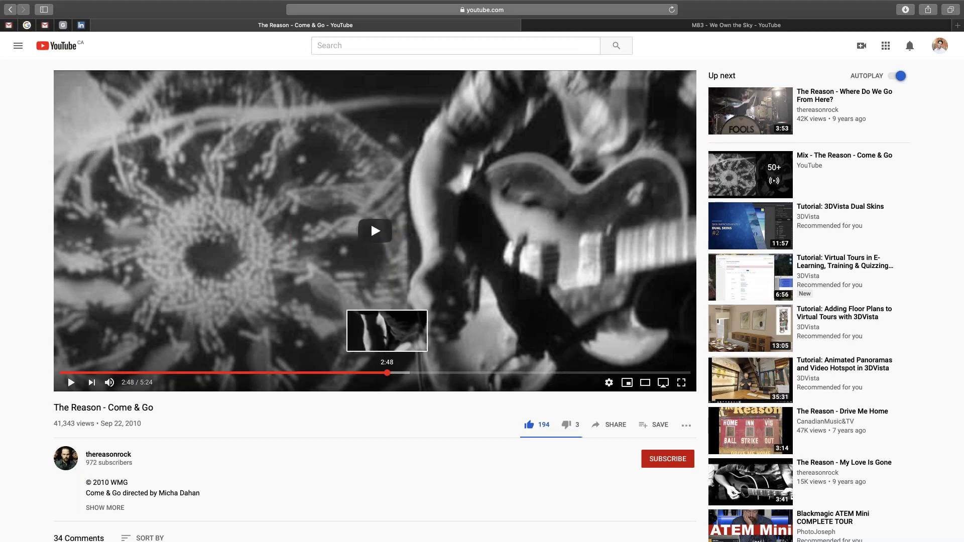
left_click(388, 372)
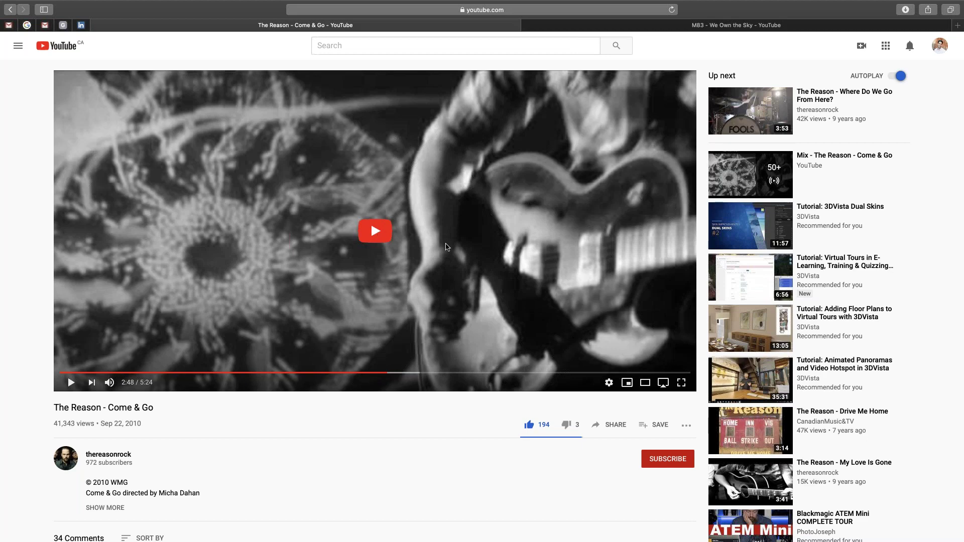
left_click(71, 385)
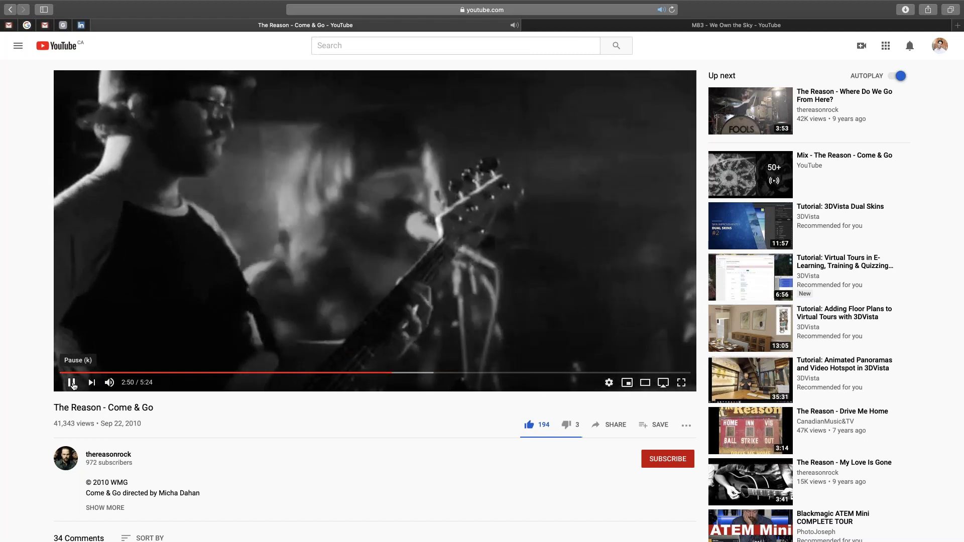
- Pause the Come & Go video at 2:52 and take the browser window out of full screen
left_click(72, 385)
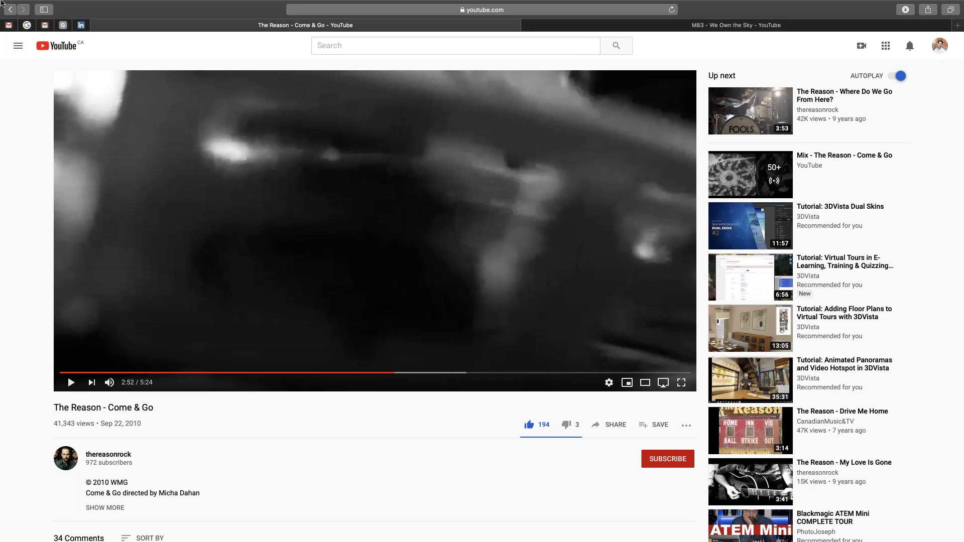
mouse_move(3, 3)
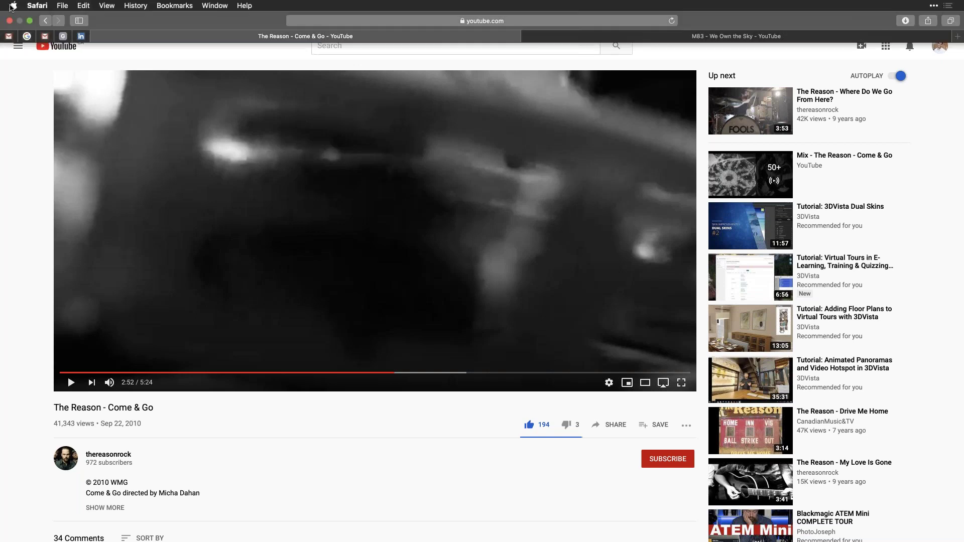
left_click(31, 23)
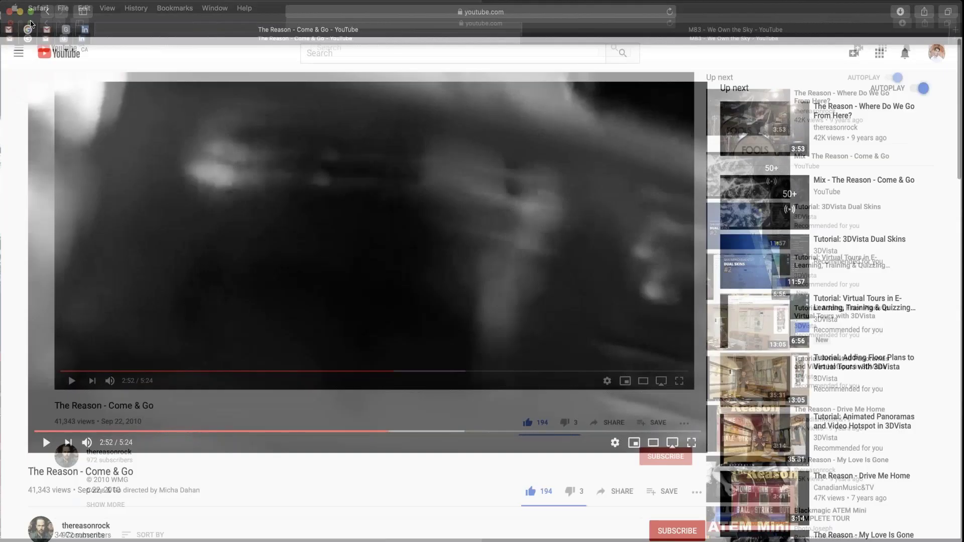
- Switch to After Effects and show the Sound Keys times 2 Distortion composition at 0:00:00:13
key("super+Tab")
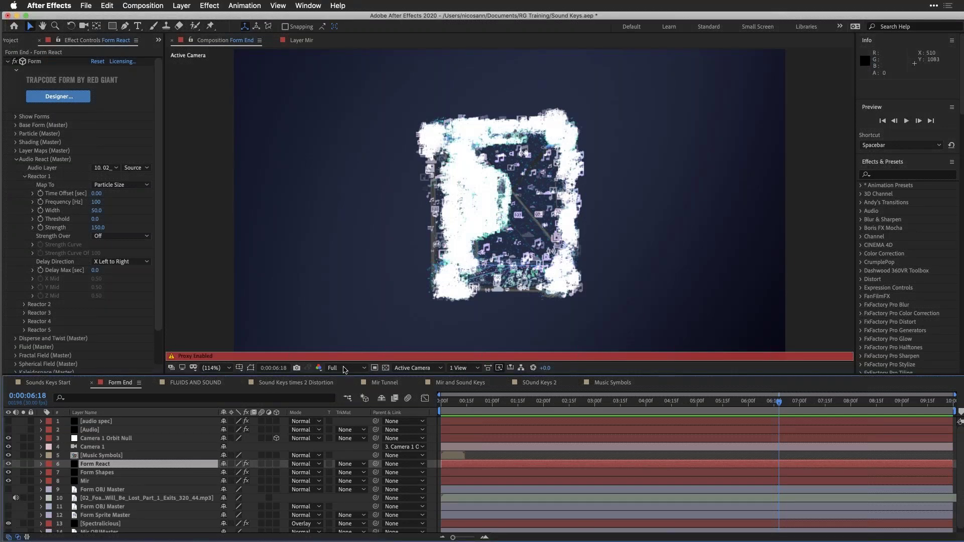
left_click(294, 384)
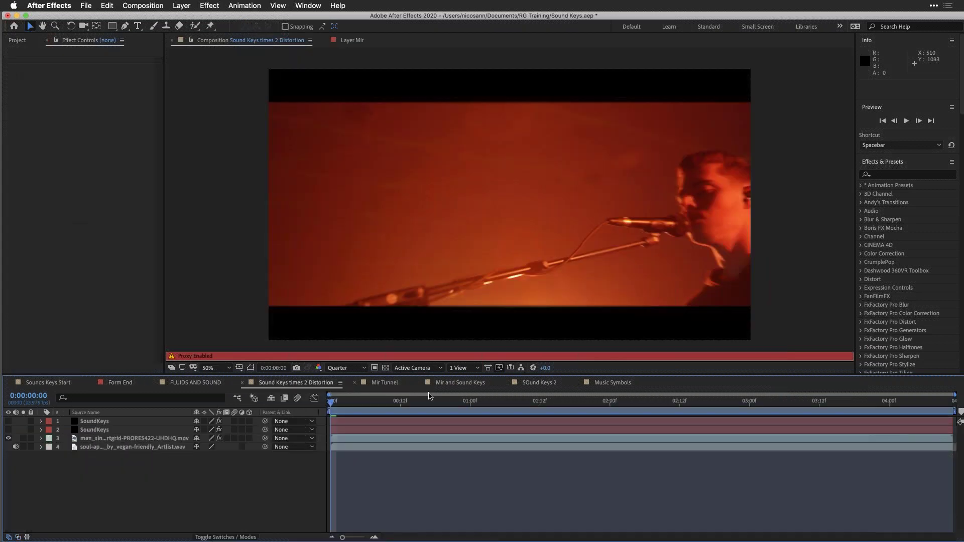
left_click(408, 404)
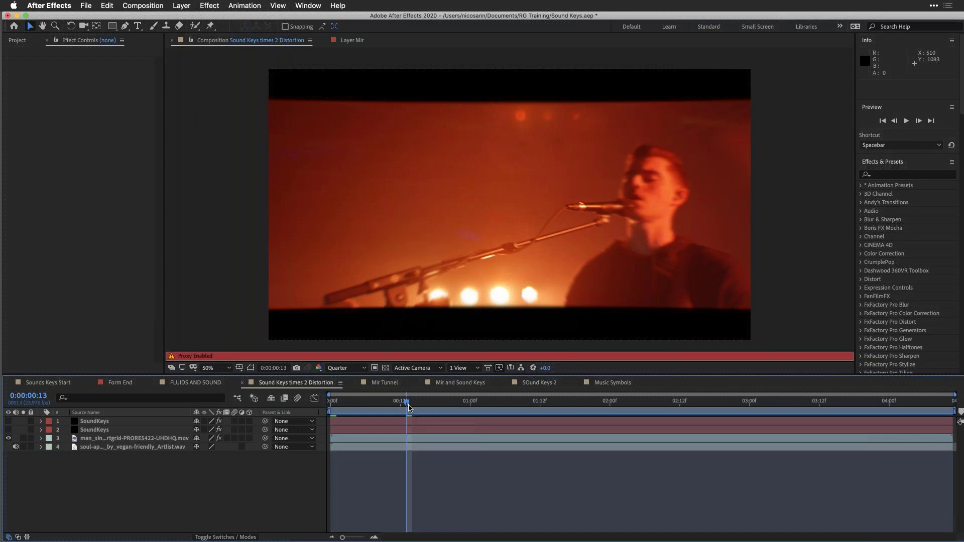
- Examine the effect settings of the SoundKeys layers and of the singer footage layer with Camera Shake and Chromatic Aberration
left_click(106, 430)
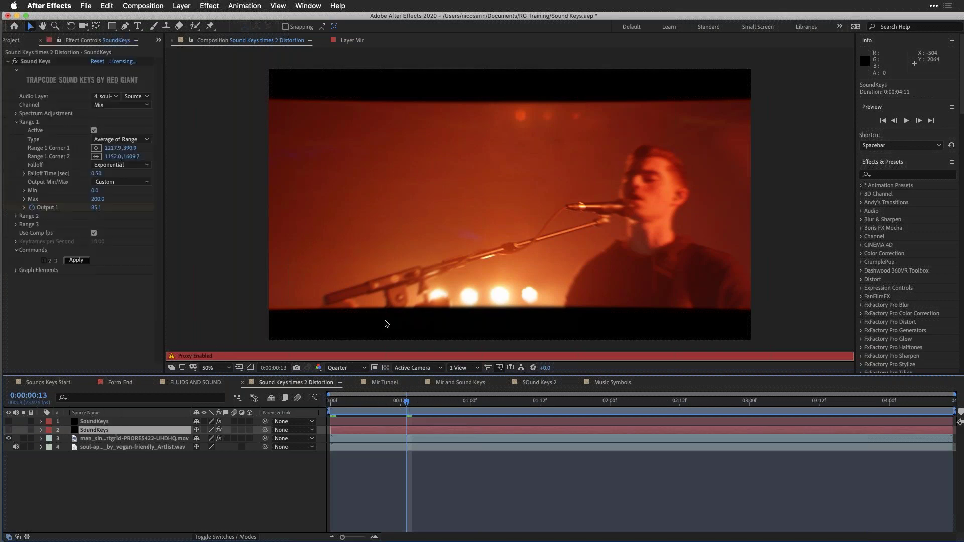
left_click(114, 440)
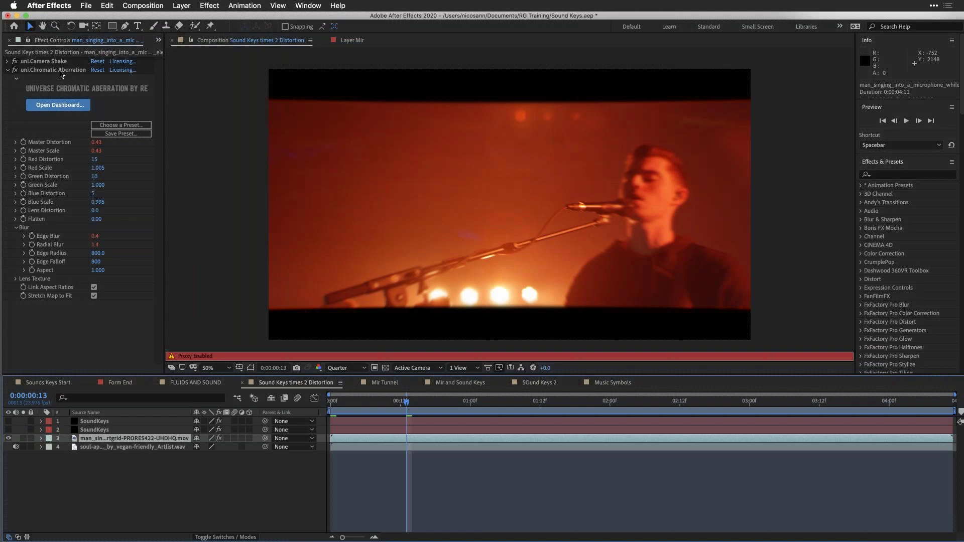
left_click(92, 431)
key("ctrl+Up")
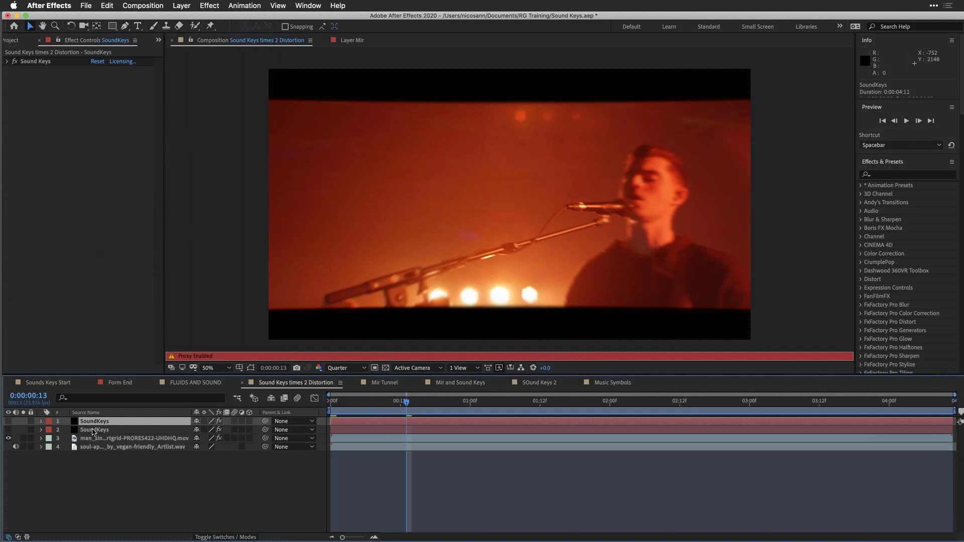
left_click(93, 430)
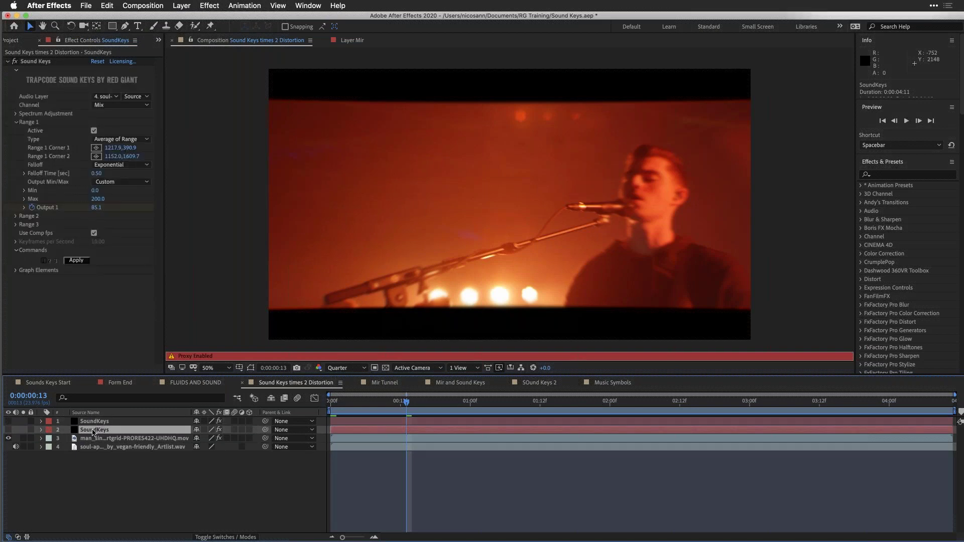
- Return to the composition's start, raise the system volume and display the waveform of the soul-apache audio layer
left_click(423, 401)
key("space")
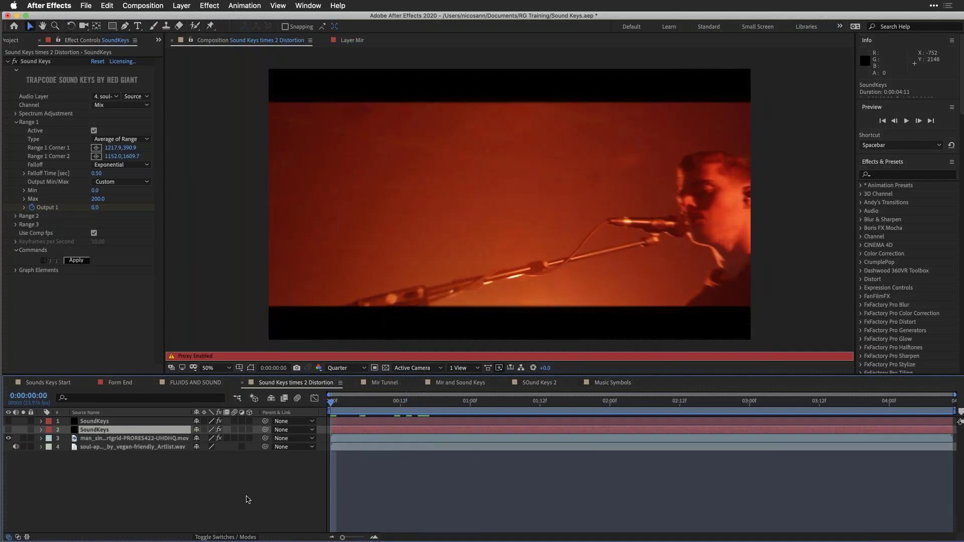
key("XF86AudioRaiseVolume")
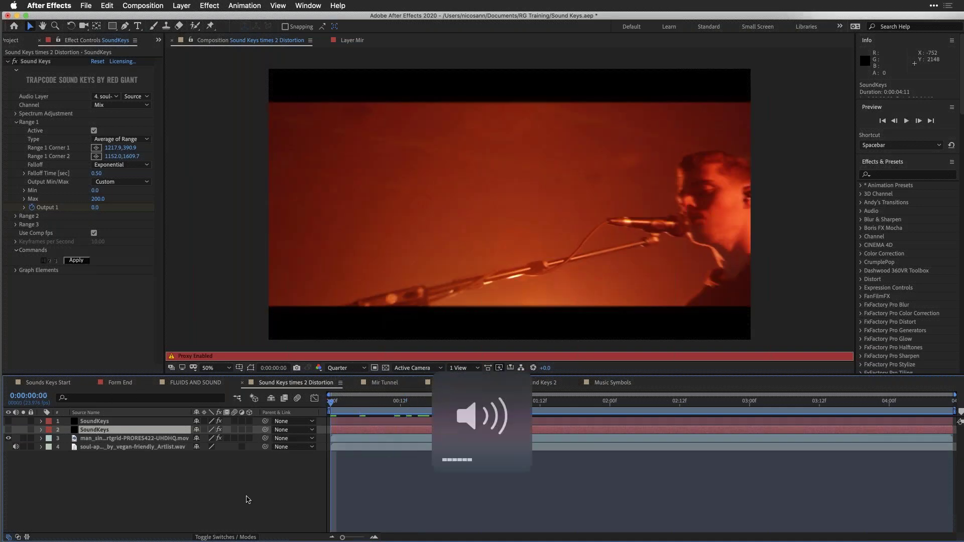
left_click(151, 447)
key("l")
key("l")
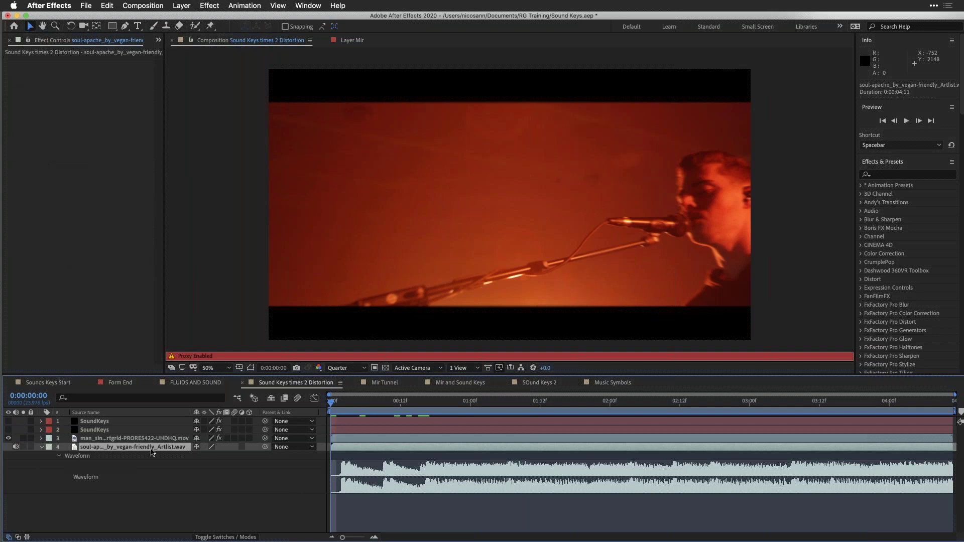
- Preview the composition from the start, stop at 0:00:02:02 and show the Sound Keys settings of the second SoundKeys layer
key("space")
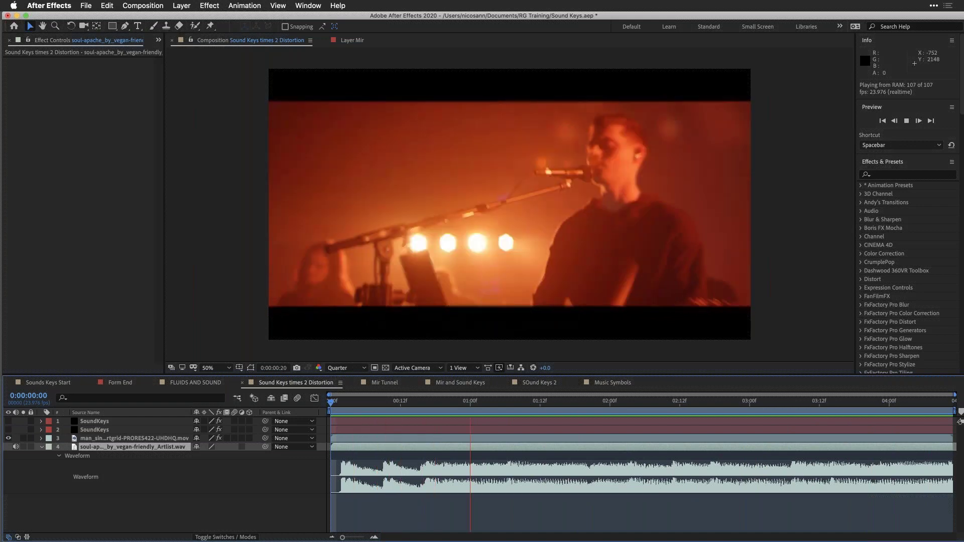
key("space")
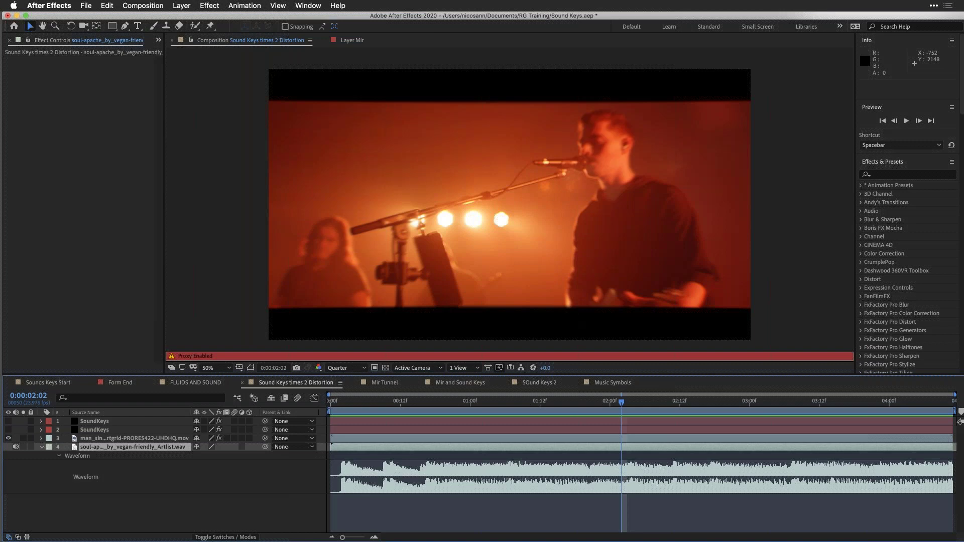
left_click(97, 431)
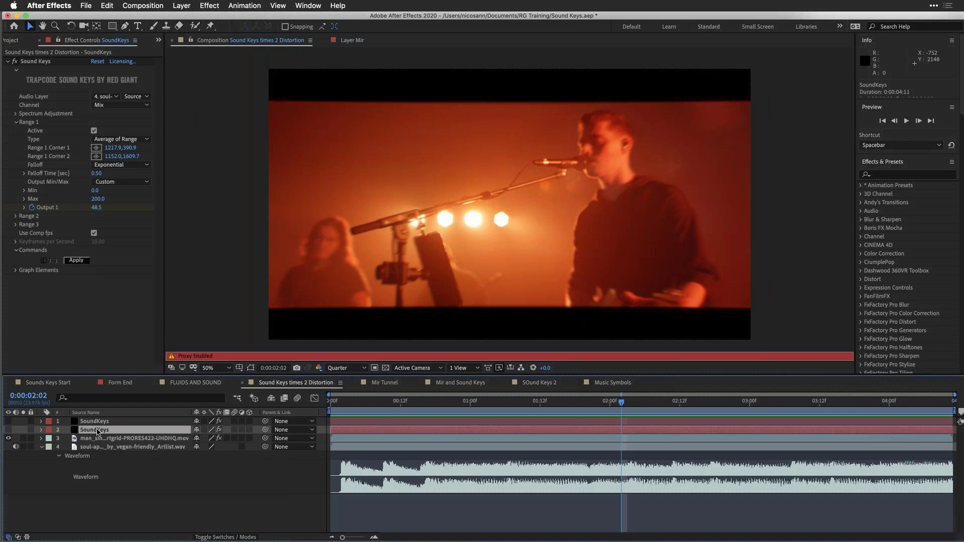
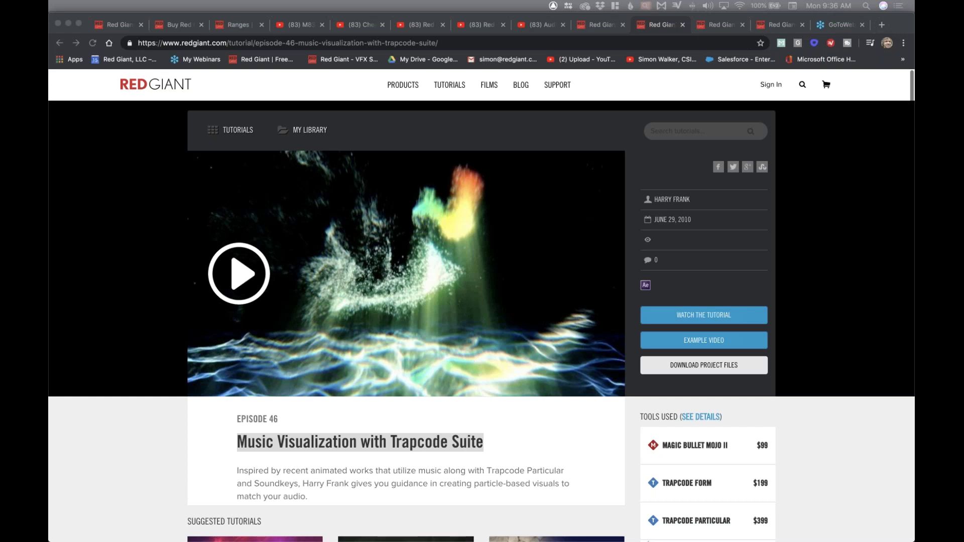
- Switch from the browser to After Effects and open the 07 Form Audio React (Heart Monitor) and 07.3 Form Audio React Heartbeat compositions
mouse_move(638, 530)
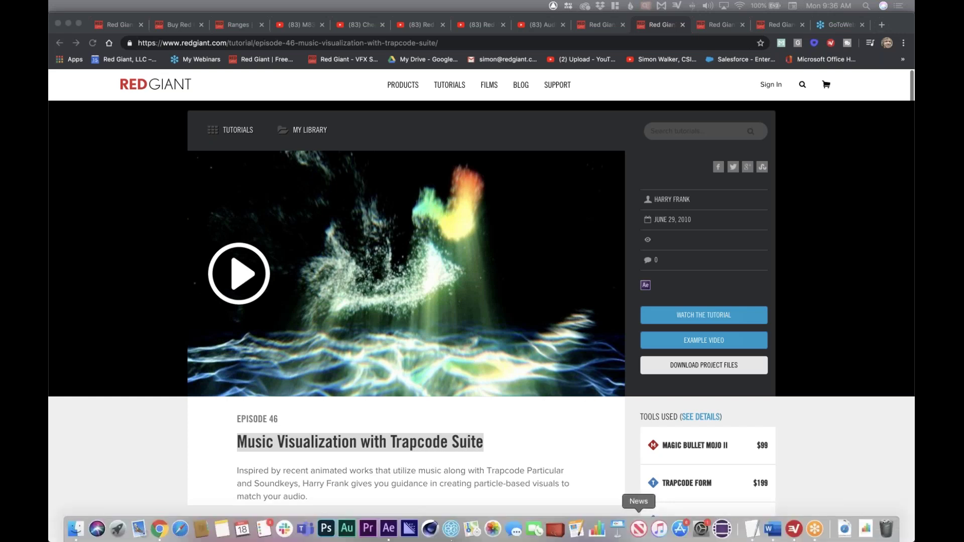
left_click(389, 530)
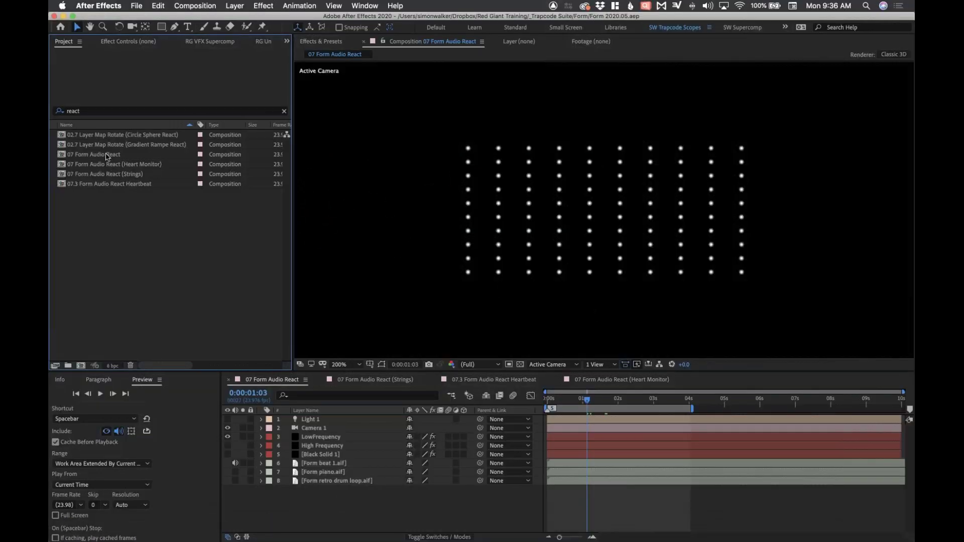
left_click(110, 165)
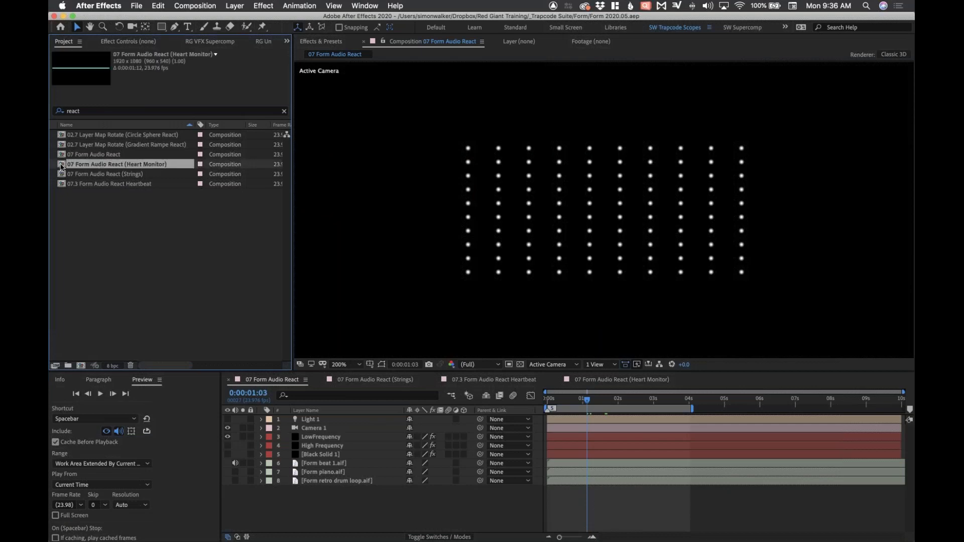
double_click(60, 166)
left_click(61, 185)
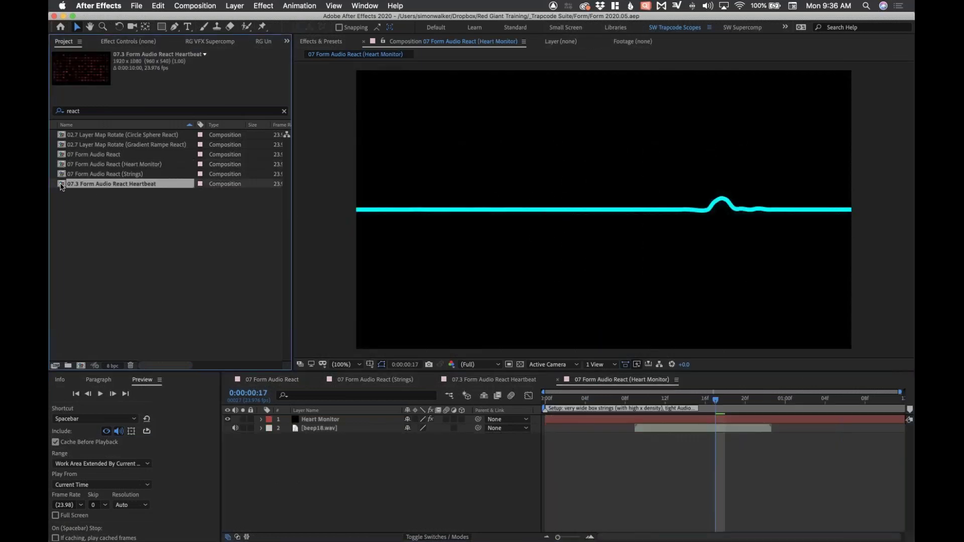
double_click(61, 186)
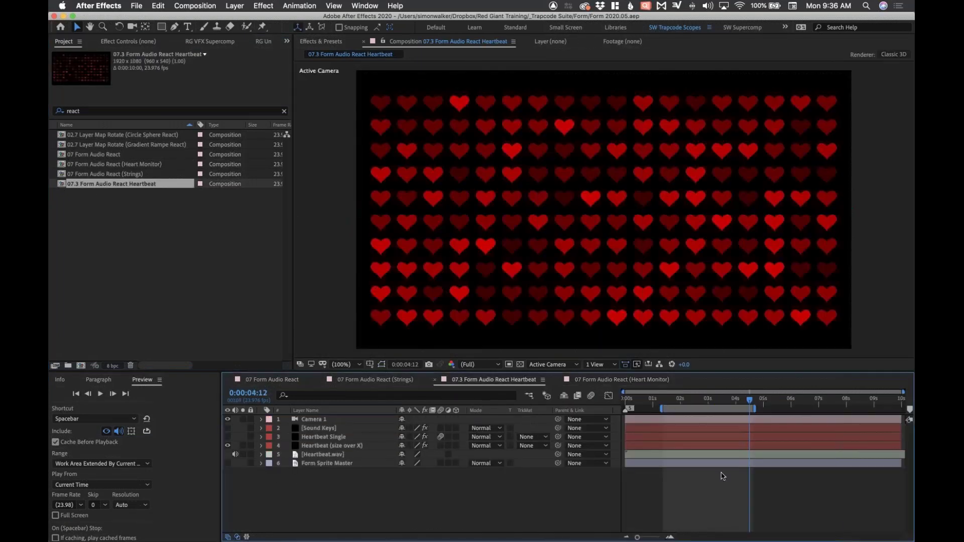
- Show the Heartbeat (size over X) layer's Form settings at 0:00:01:13 and inspect its Base Form (Master) values
left_click(668, 400)
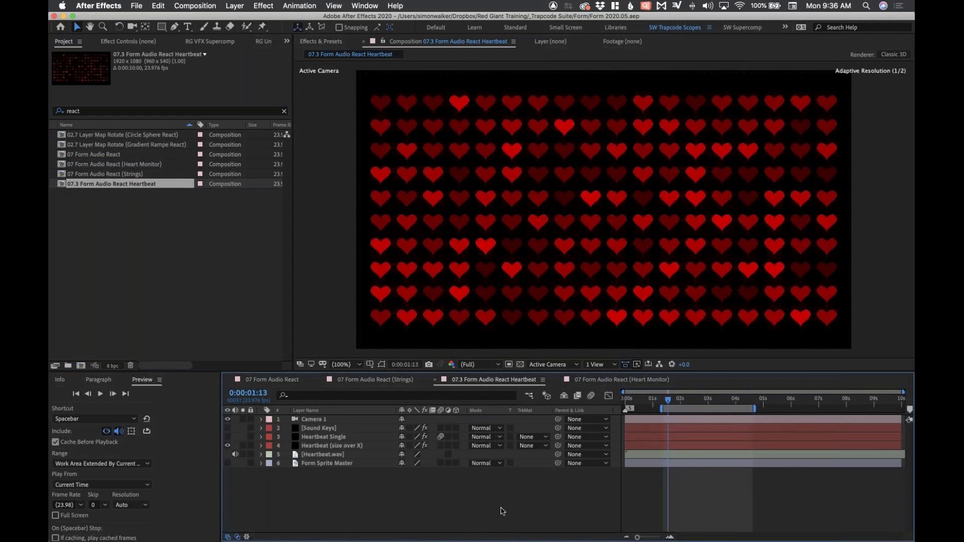
left_click(355, 447)
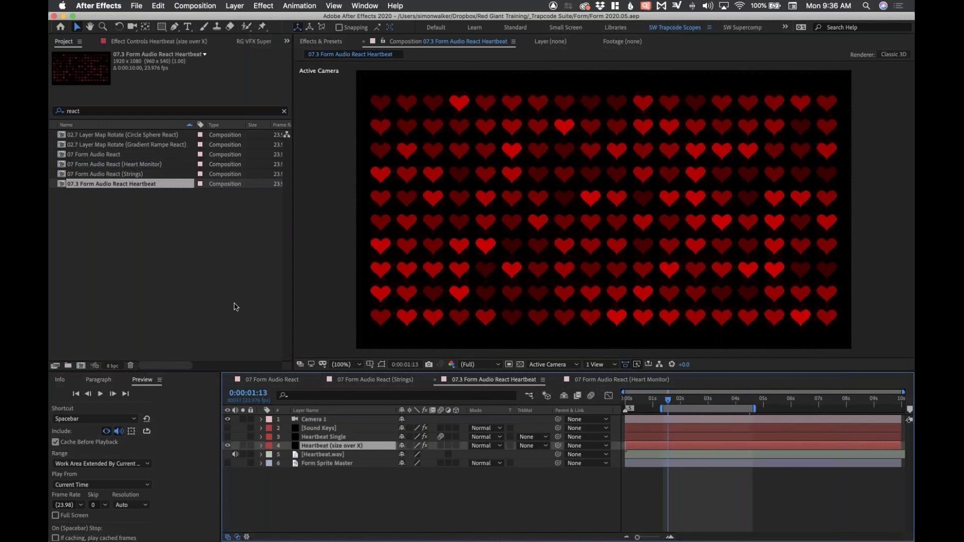
left_click(121, 42)
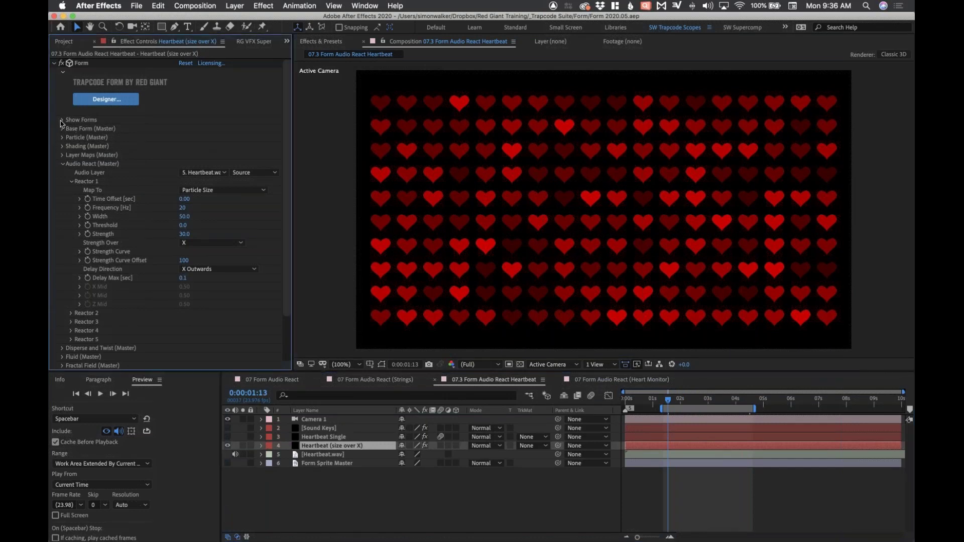
left_click(61, 120)
left_click(61, 120)
left_click(62, 129)
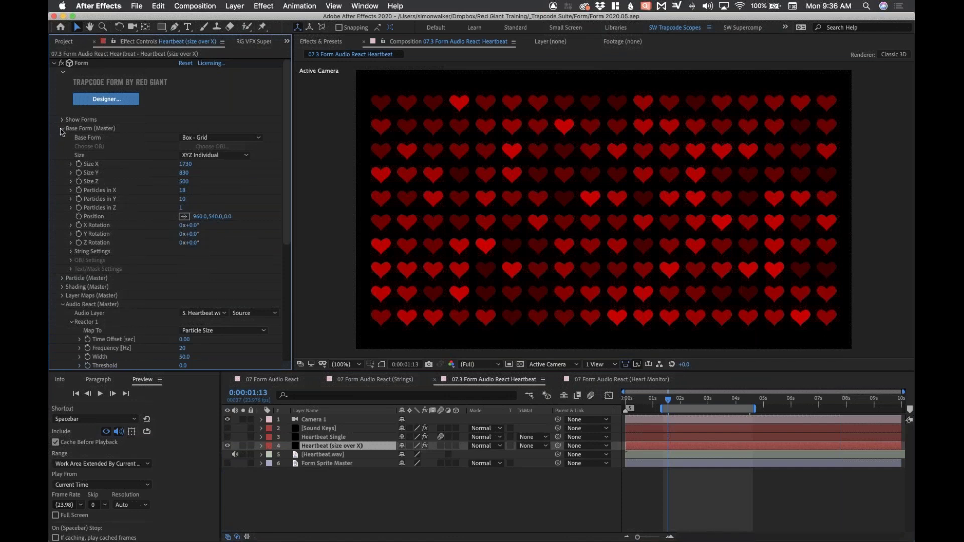
left_click(62, 129)
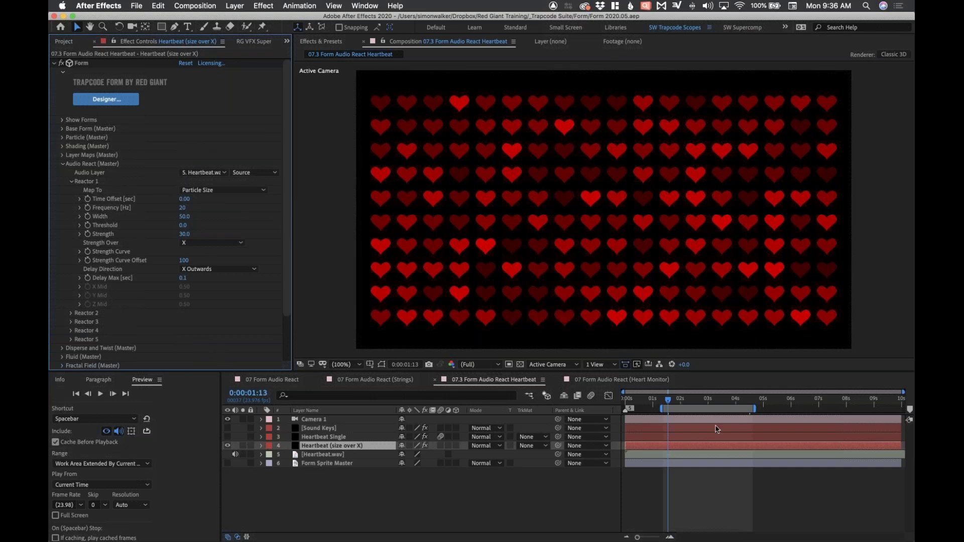
- Display the Heartbeat.wav waveform and scrub across one heartbeat, stopping at 0:00:02:00
left_click(677, 406)
key("space")
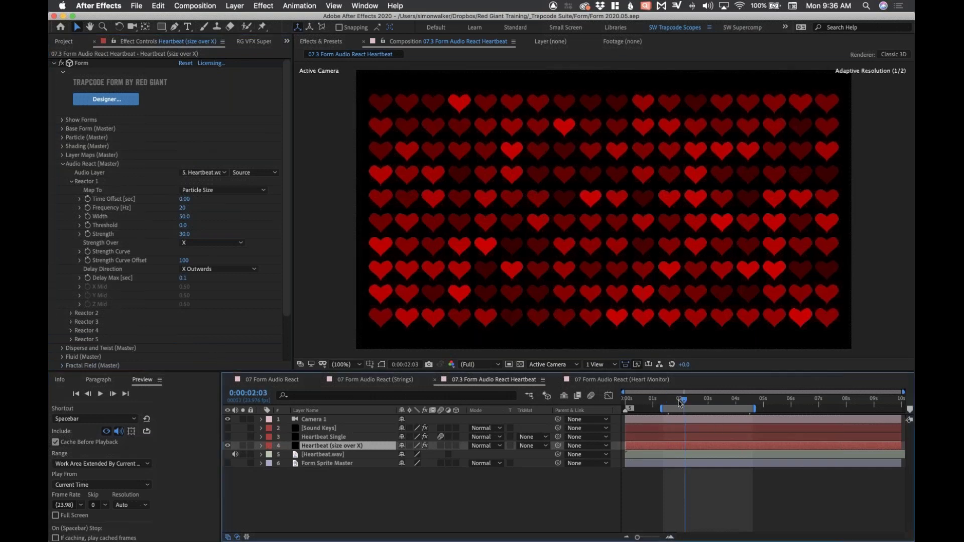
left_click(343, 455)
key("l")
key("l")
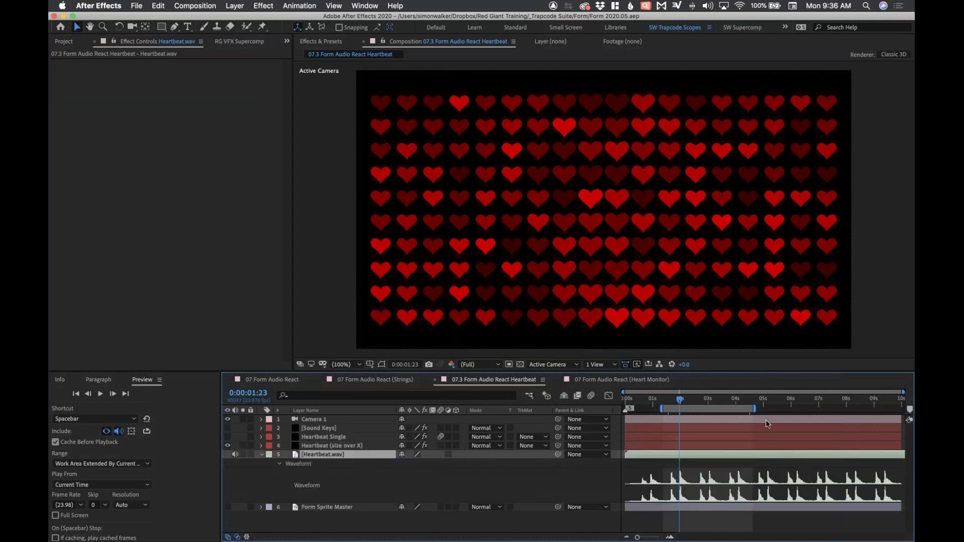
left_click_drag(672, 403, 682, 403)
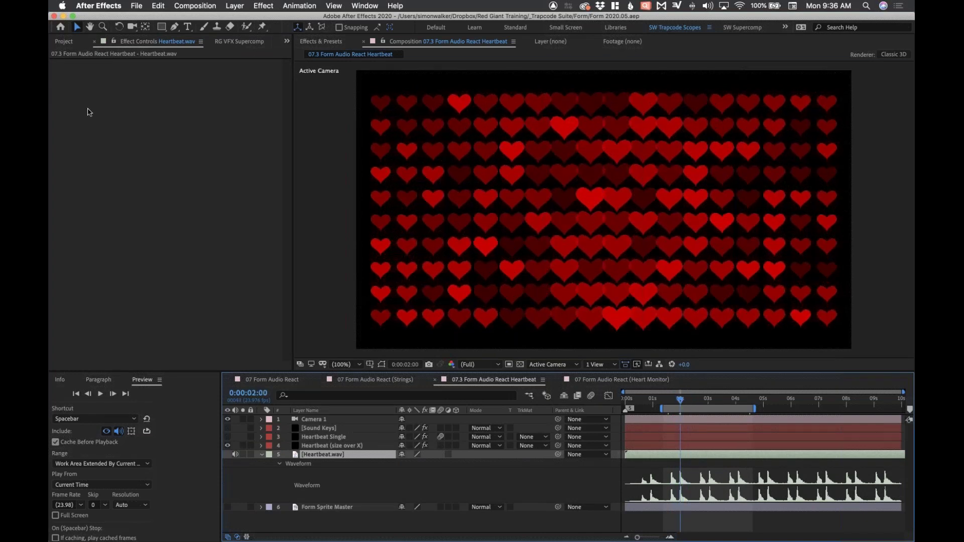
- Review Reactor 1's Map To options on the Heartbeat (size over X) layer, keep Particle Size and reveal the Strength slider
left_click(61, 43)
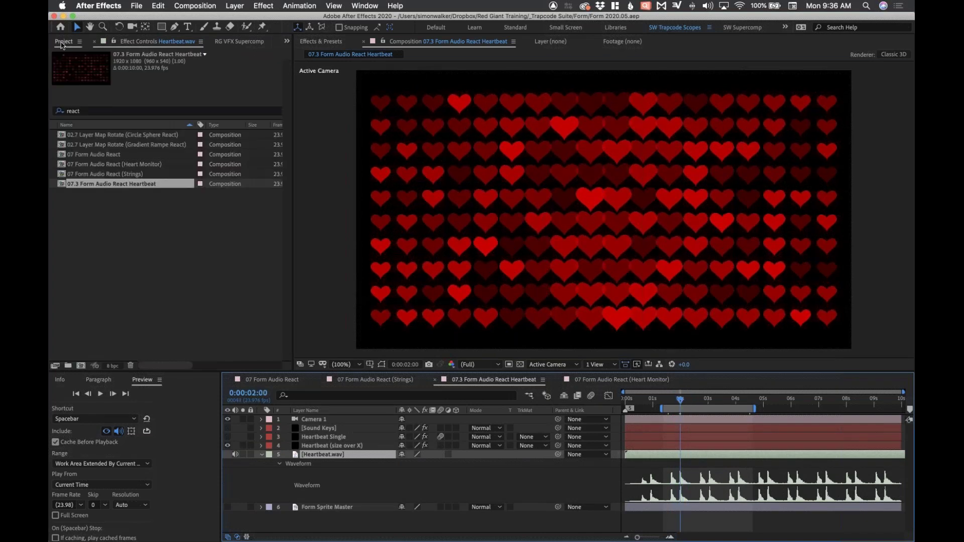
left_click(326, 447)
left_click(123, 43)
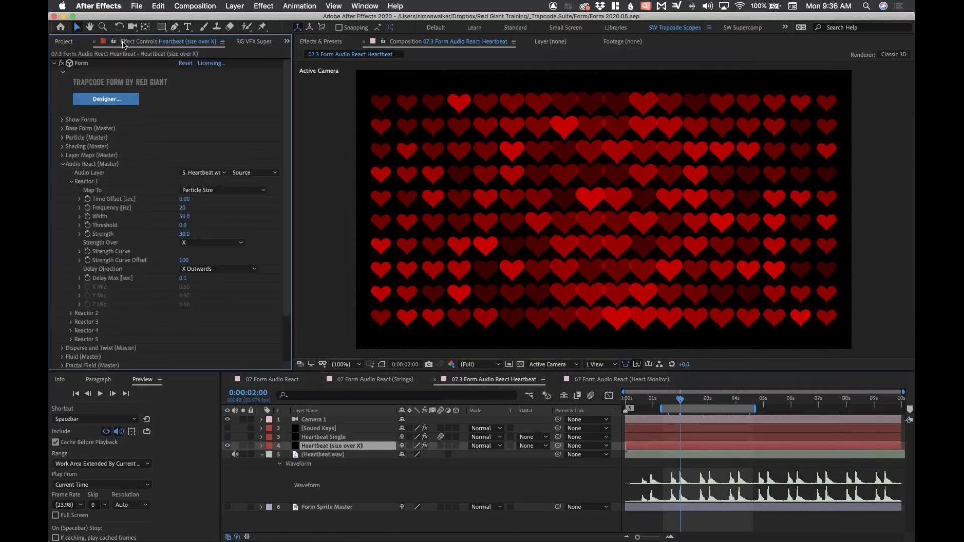
scroll(285, 128, "down", 2)
left_click(213, 161)
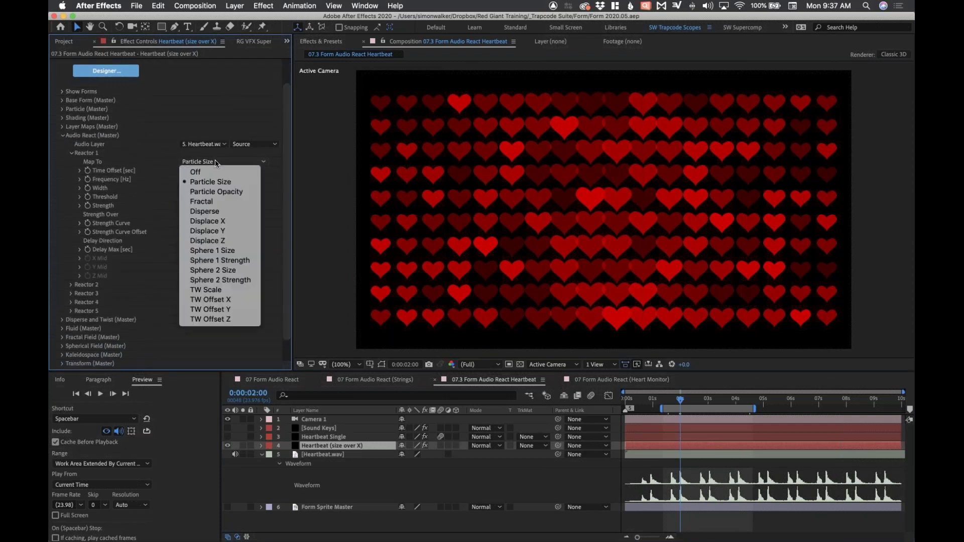
left_click(239, 182)
left_click(80, 206)
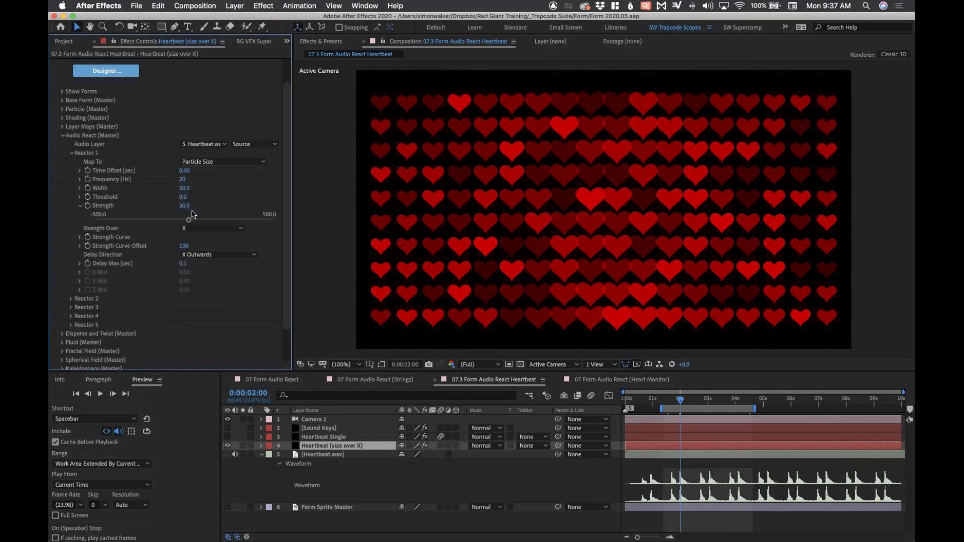
- Set Reactor 1's Strength to 23.3 on the heart grid and check the size reaction to the heartbeat around two seconds
left_click_drag(190, 221, 188, 221)
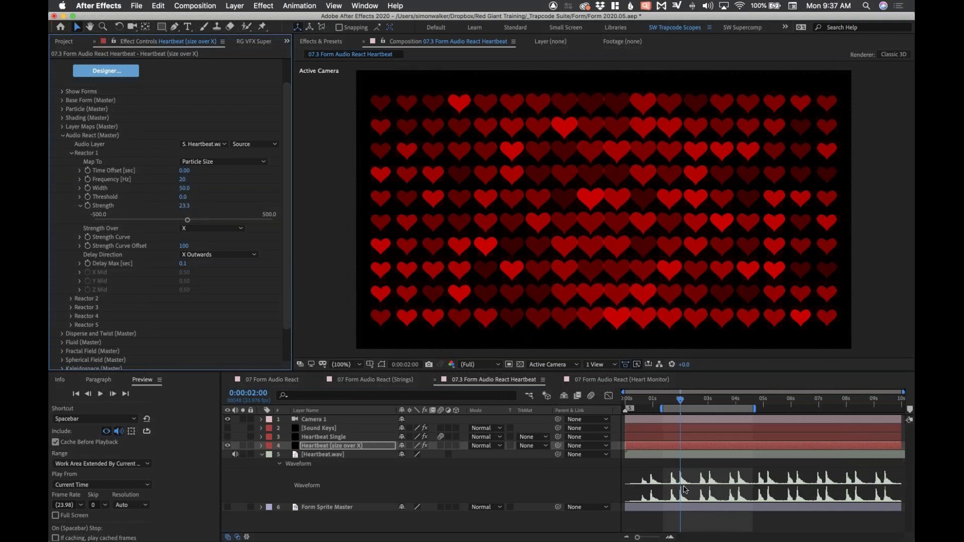
left_click_drag(638, 538, 642, 538)
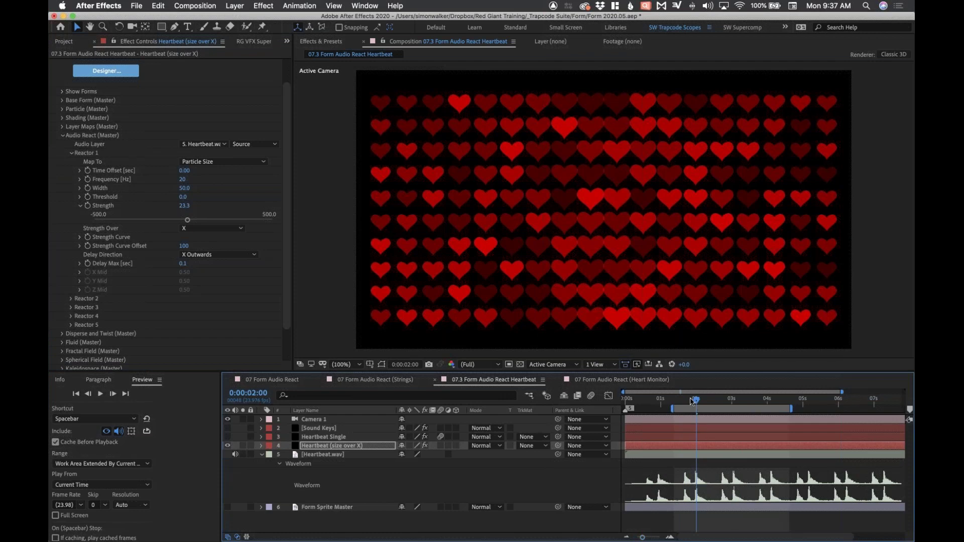
mouse_move(692, 400)
left_mouse_down()
mouse_move(704, 402)
mouse_move(696, 403)
left_mouse_up()
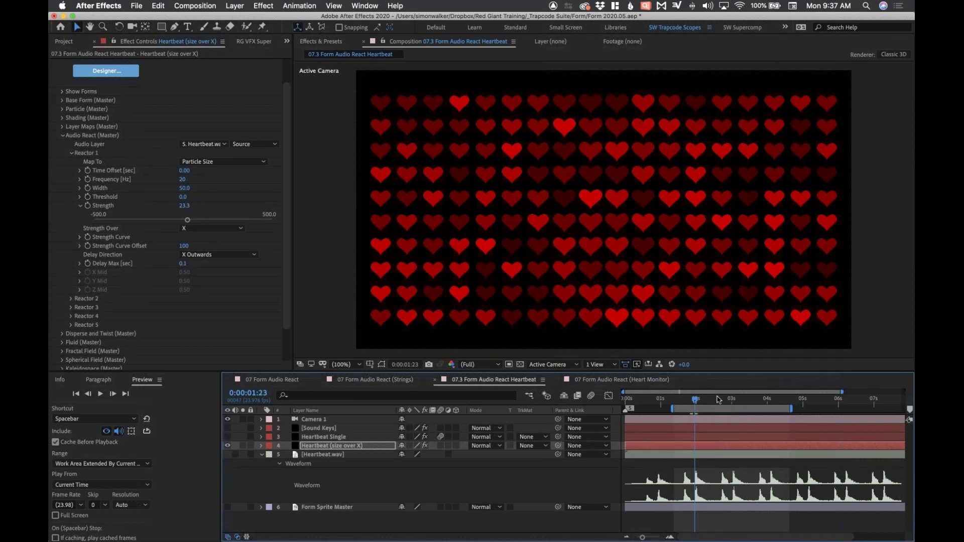
left_click(688, 401)
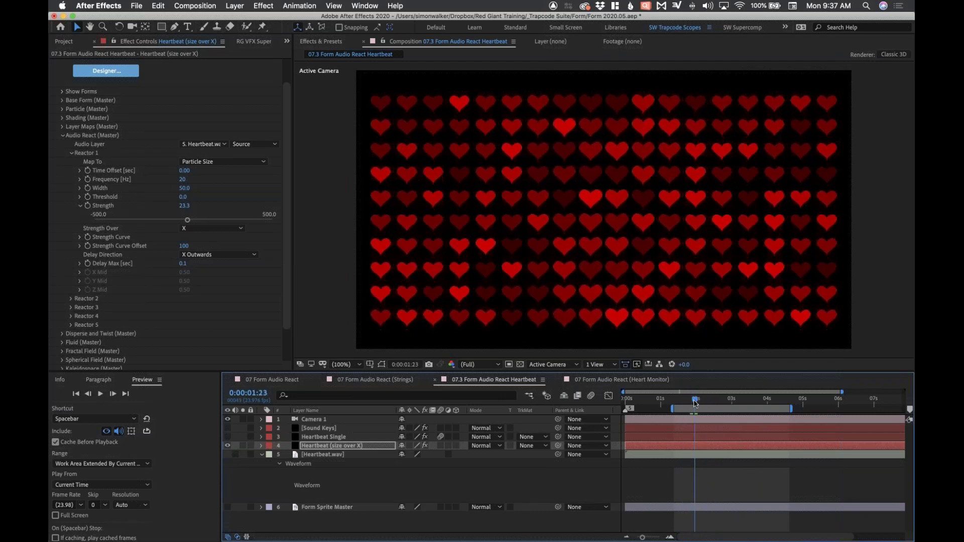
left_click_drag(689, 402, 692, 402)
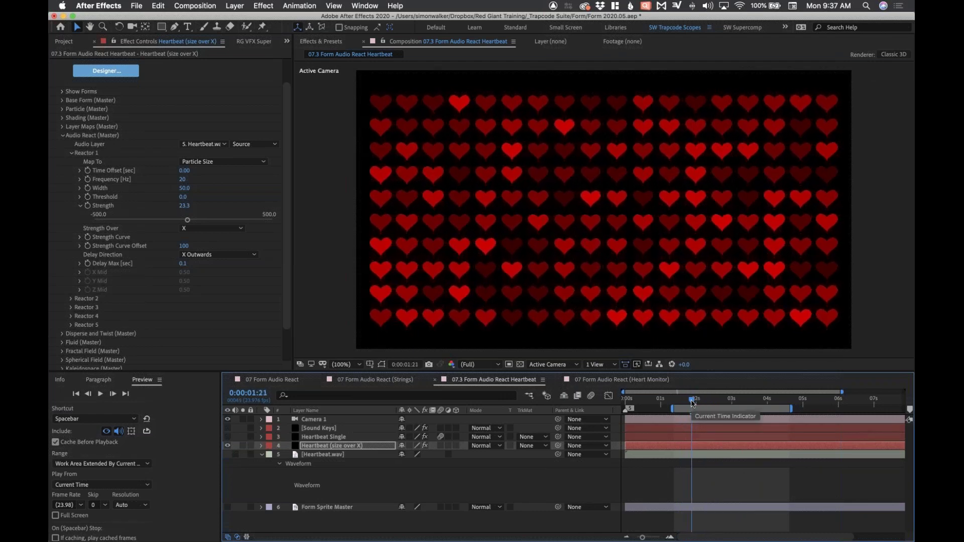
- Turn the audio of the Heartbeat.wav layer back on and move the playhead to 0:00:01:23
left_click(235, 454)
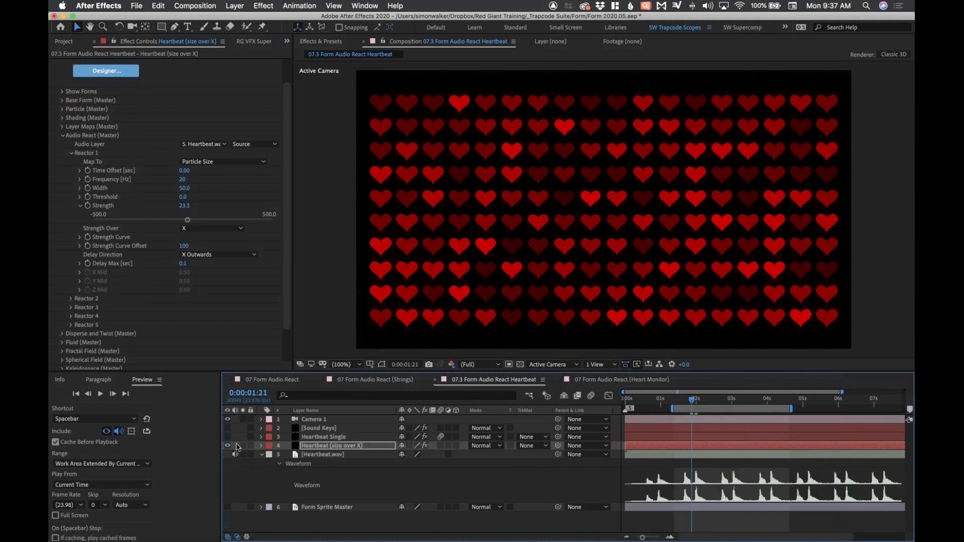
left_click(235, 455)
left_click(235, 455)
left_click_drag(693, 402, 694, 403)
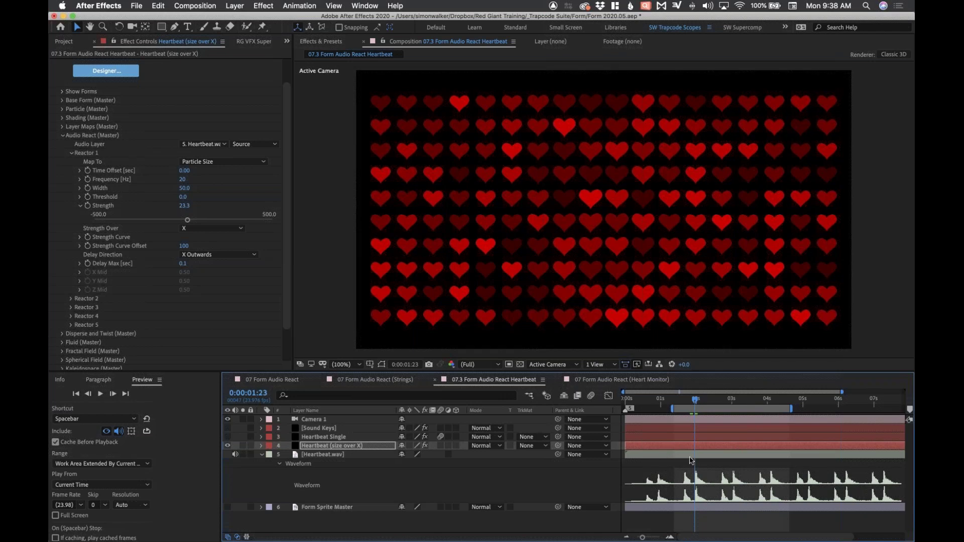
- Try shifting the Heartbeat.wav layer later, check the hearts' reaction, return the layer to its original start, and recheck around three seconds
left_click_drag(691, 461, 738, 460)
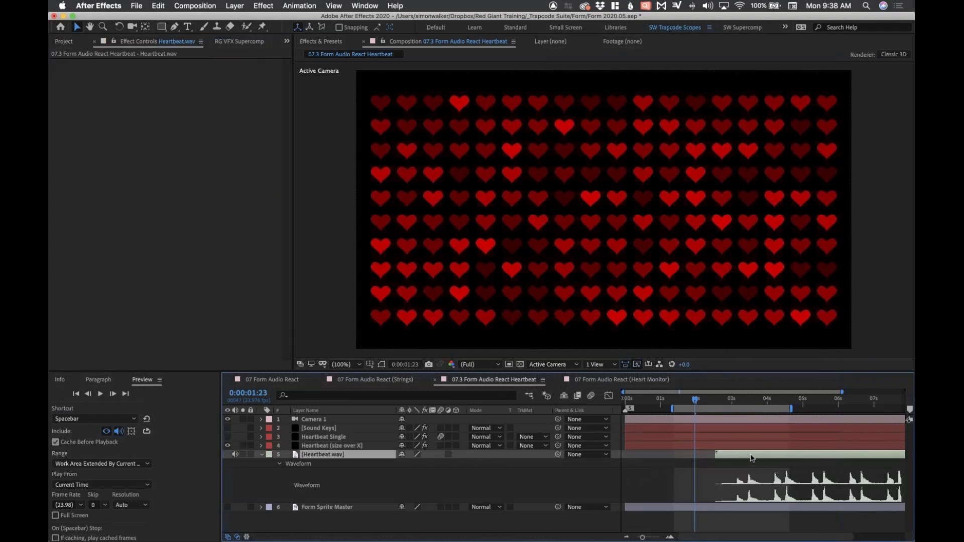
left_click_drag(707, 404, 774, 408)
left_click_drag(756, 455, 664, 463)
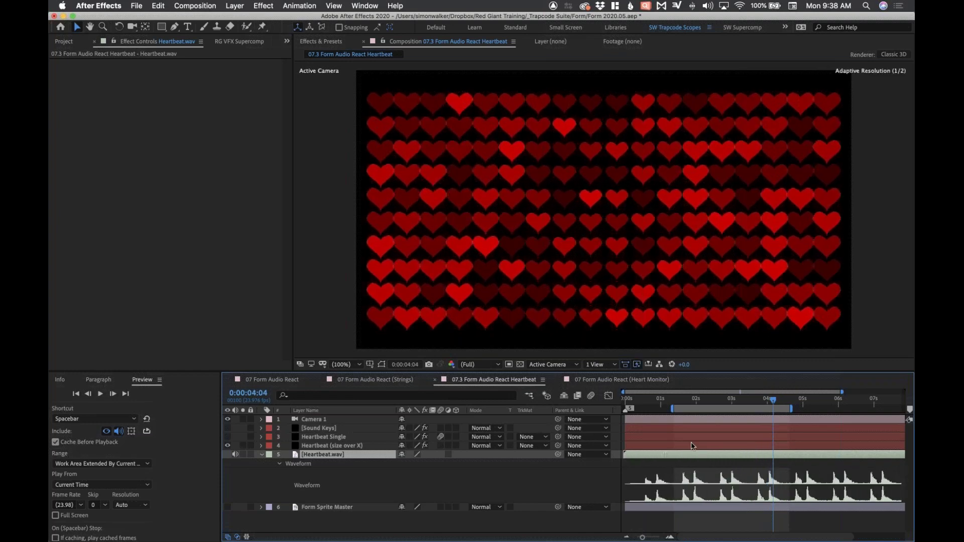
left_click_drag(699, 405, 734, 405)
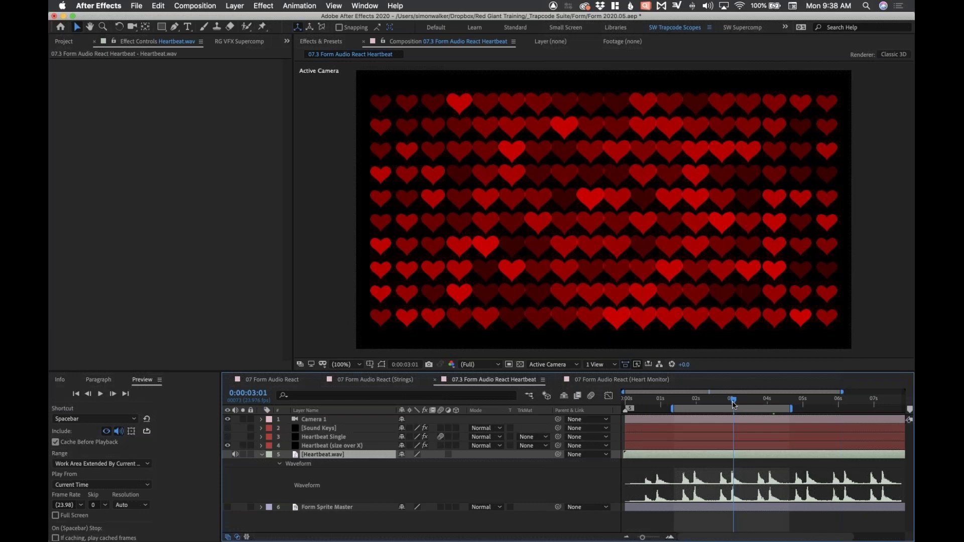
left_click_drag(730, 403, 733, 408)
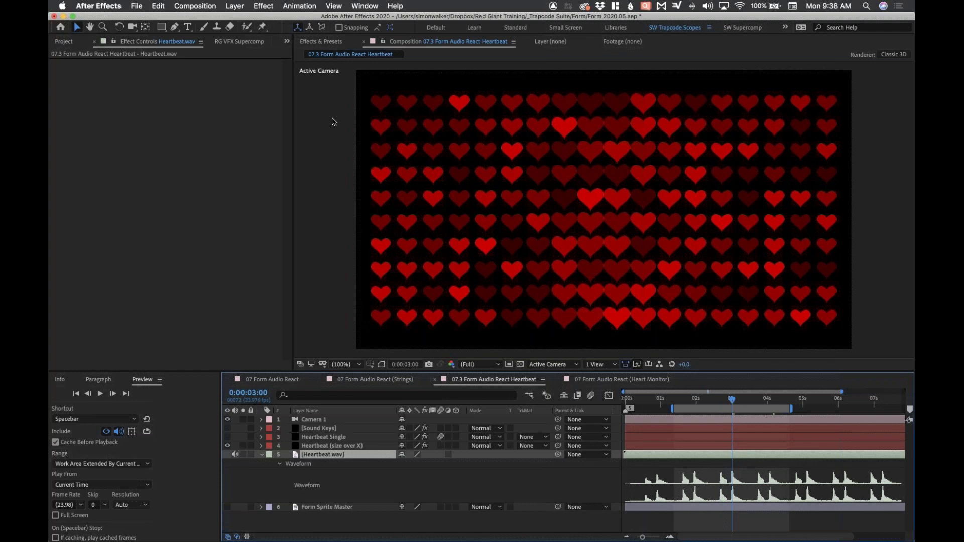
- On the Heartbeat (size over X) layer, set Reactor 1's Delay Direction to X Left to Right and preview it up to 0:00:03:01
left_click(324, 447)
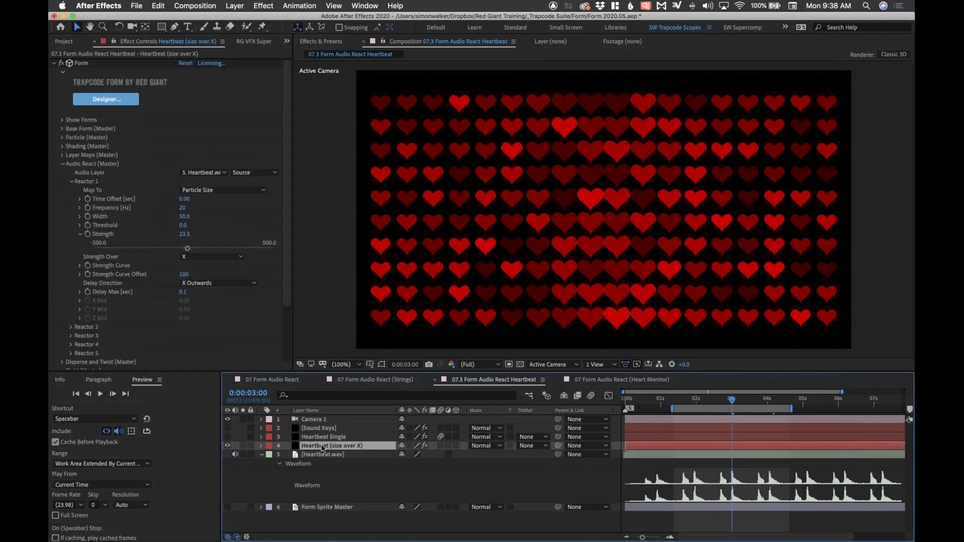
left_click(226, 284)
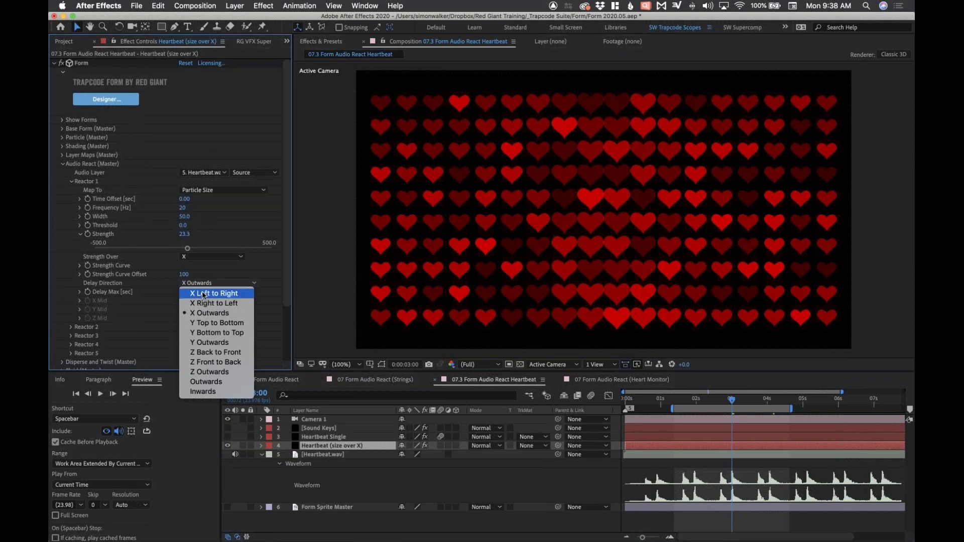
left_click(231, 296)
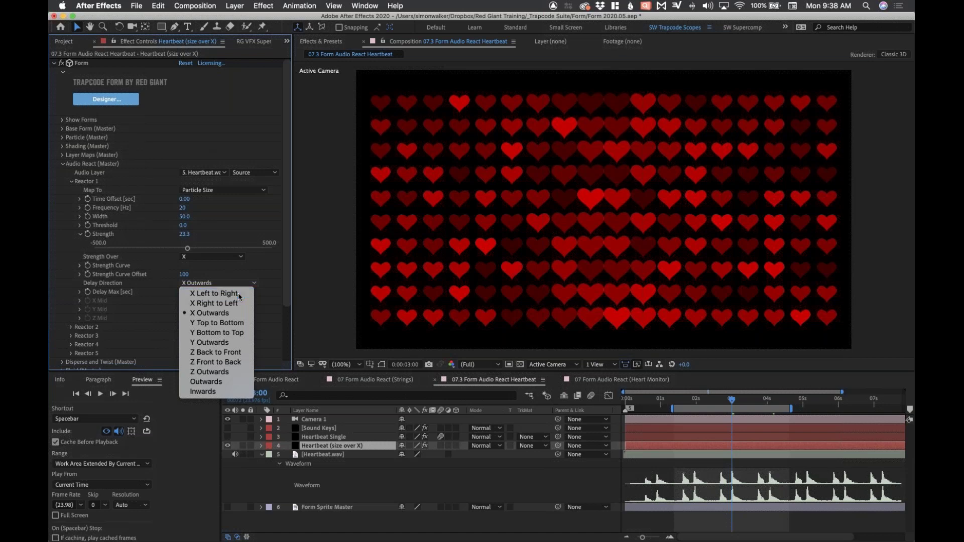
left_click(80, 292)
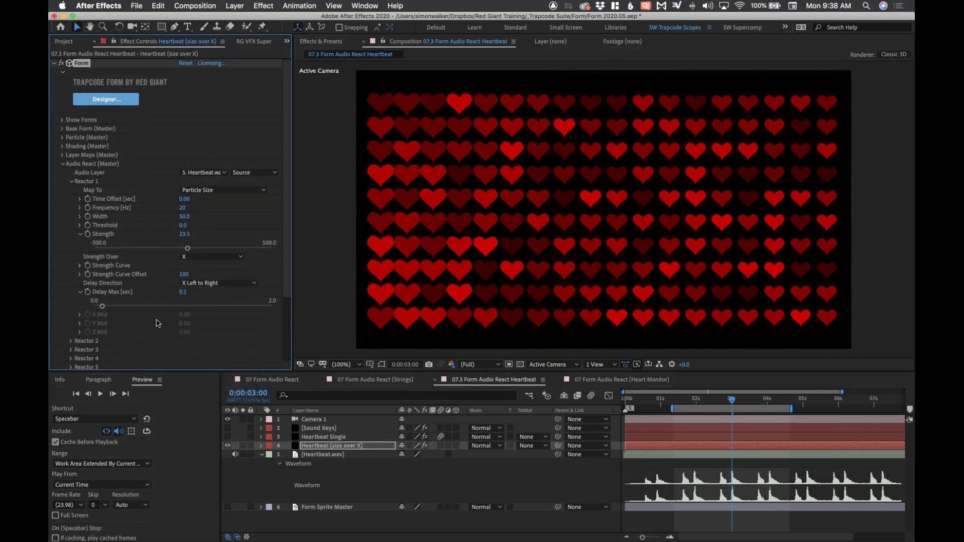
left_click_drag(183, 293, 184, 293)
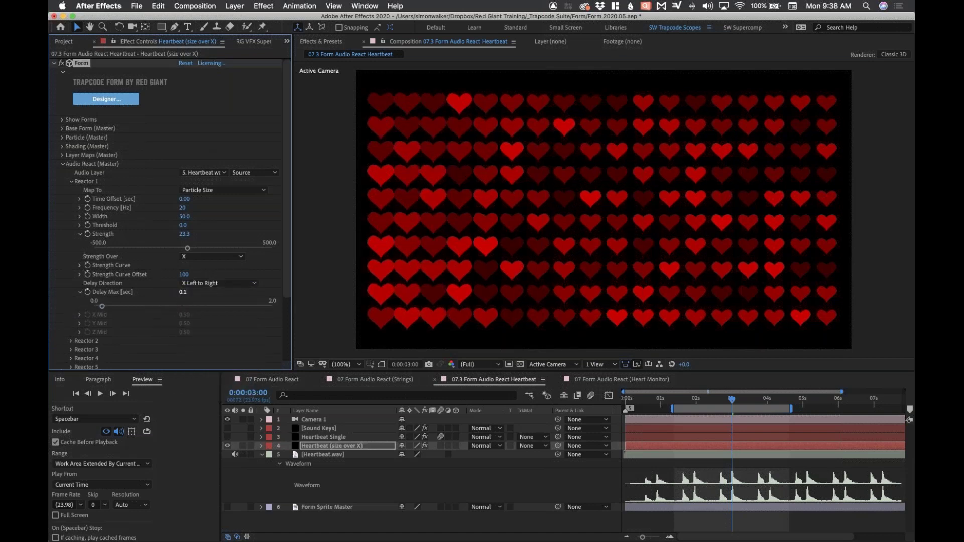
left_click(696, 402)
left_click_drag(701, 402, 733, 405)
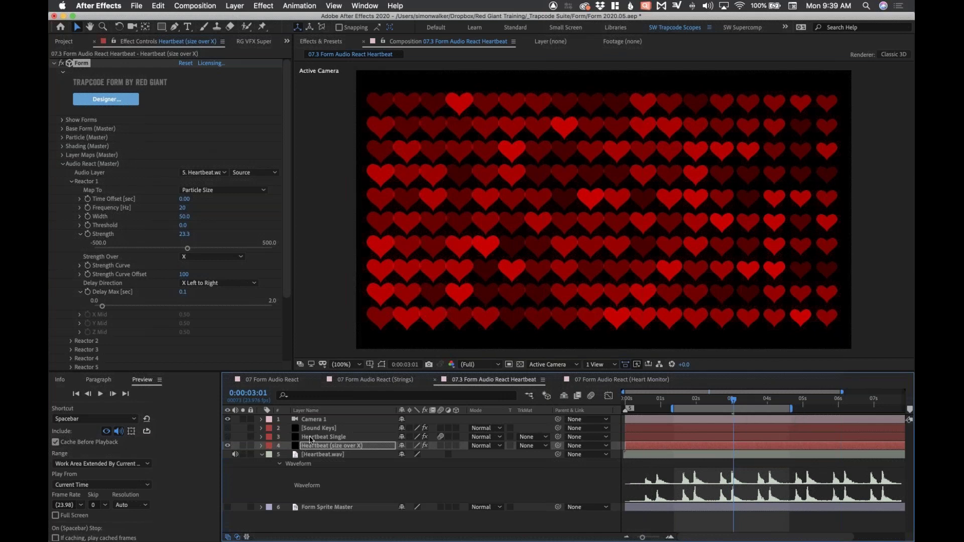
- Show the Heartbeat Single layer and hide the Heartbeat (size over X) layer
left_click(324, 437)
left_click(227, 436)
left_click(228, 445)
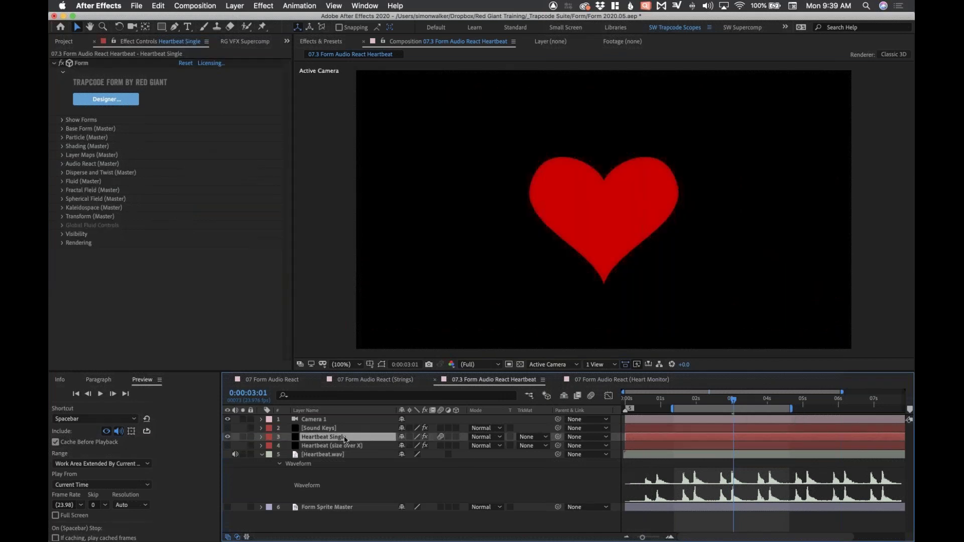
- Examine the Base Form and Audio React Reactor 1 settings of Heartbeat Single and preview the heart's pulse around three seconds
left_click(62, 128)
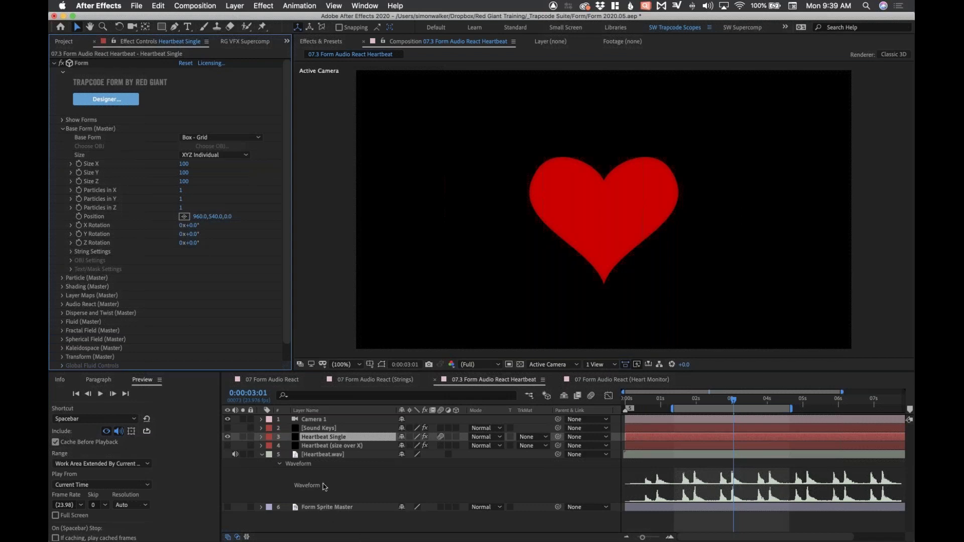
left_click_drag(707, 400, 733, 401)
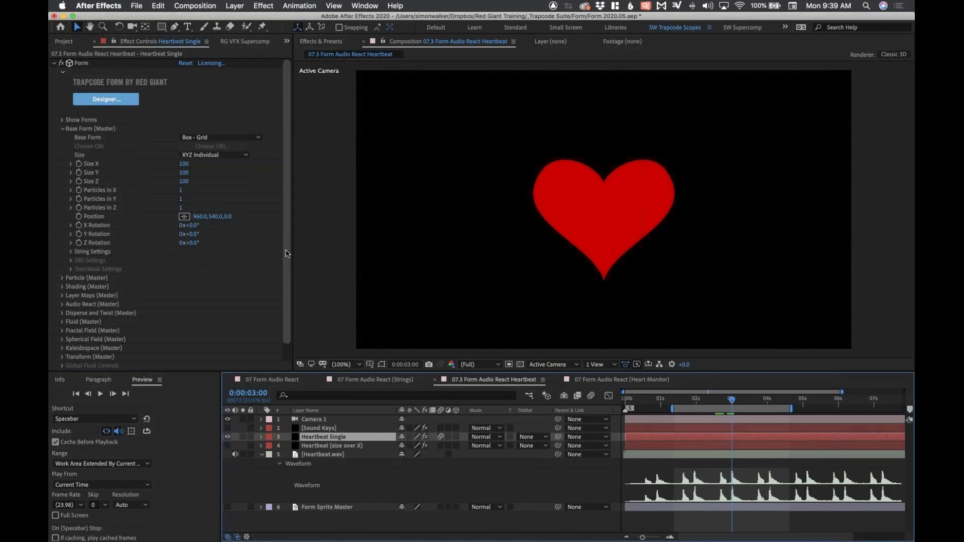
scroll(57, 288, "down", 2)
left_click(62, 286)
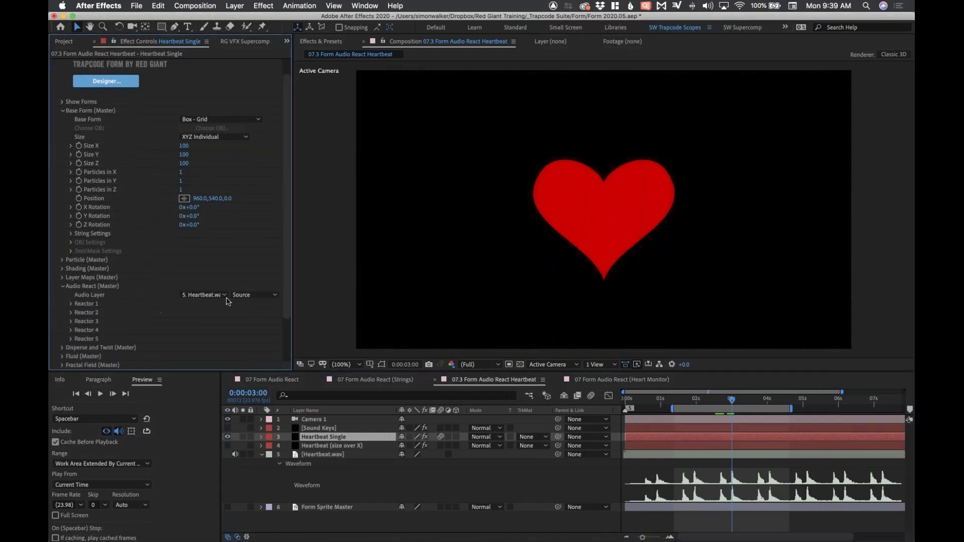
scroll(215, 285, "down", 4)
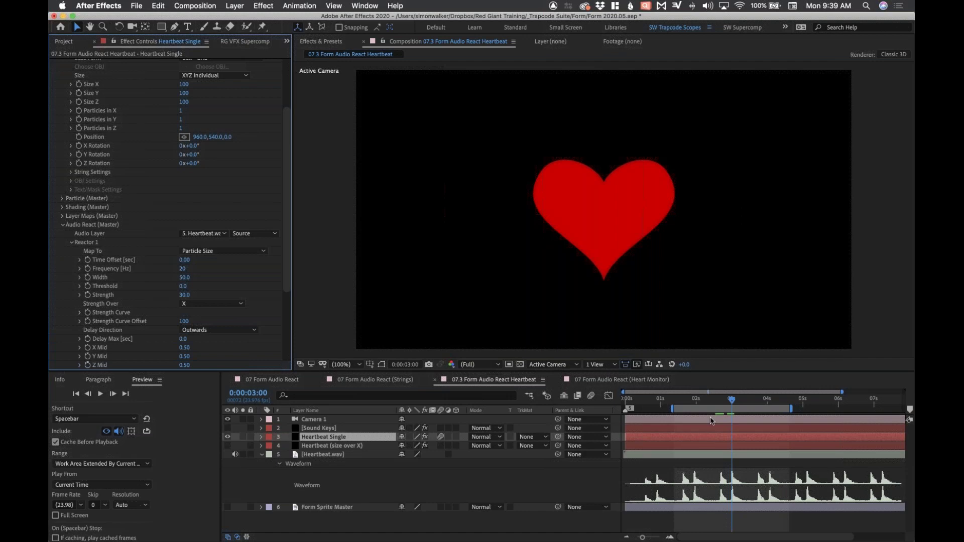
mouse_move(730, 404)
left_mouse_down()
mouse_move(719, 401)
mouse_move(774, 403)
mouse_move(717, 403)
mouse_move(734, 403)
left_mouse_up()
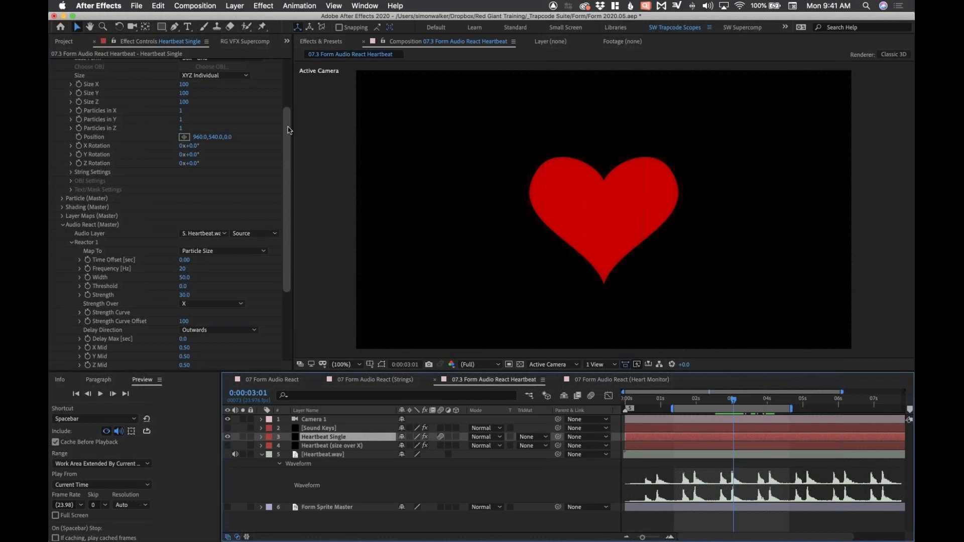
left_click_drag(288, 130, 288, 80)
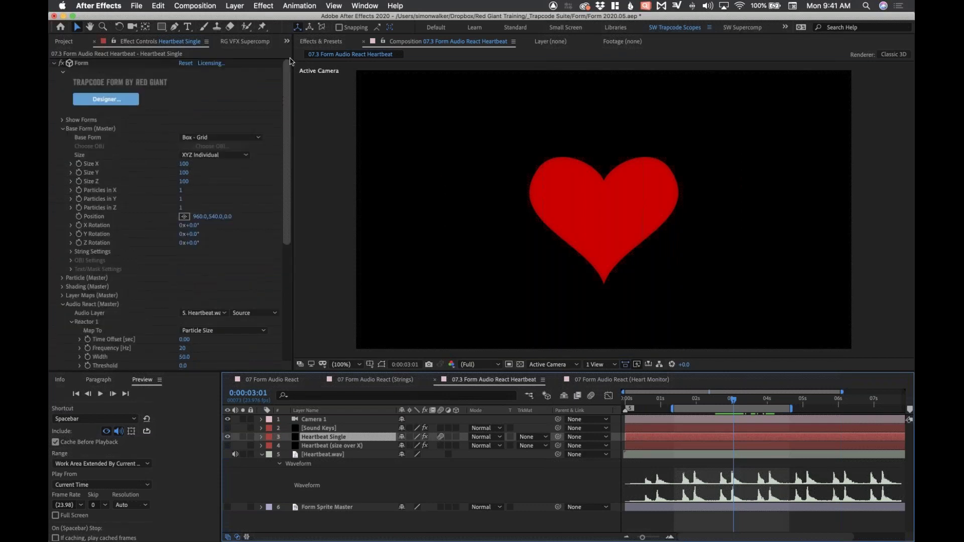
- Open the 07 Form Audio React (Heart Monitor) composition from the project and move its playhead to 0:00:00:12
left_click(64, 41)
left_click(131, 175)
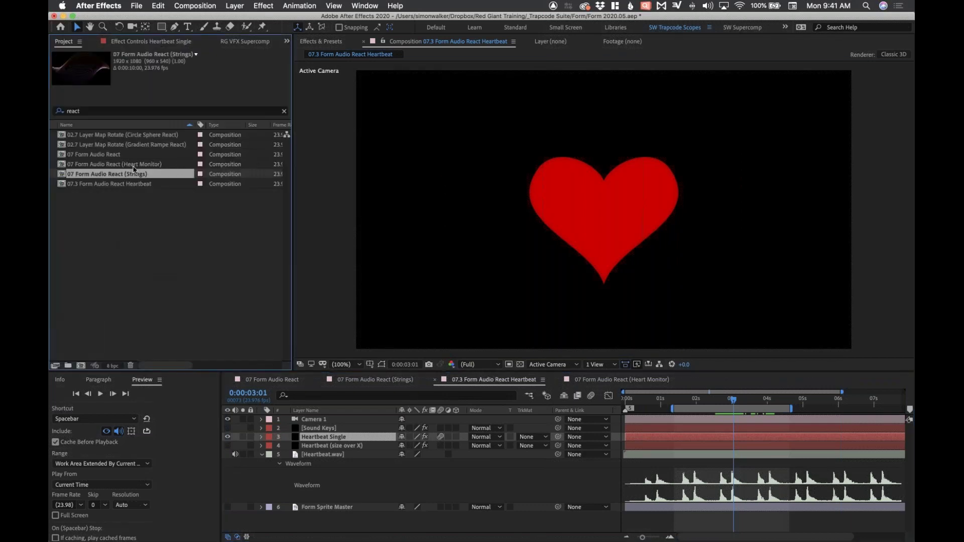
left_click(125, 184)
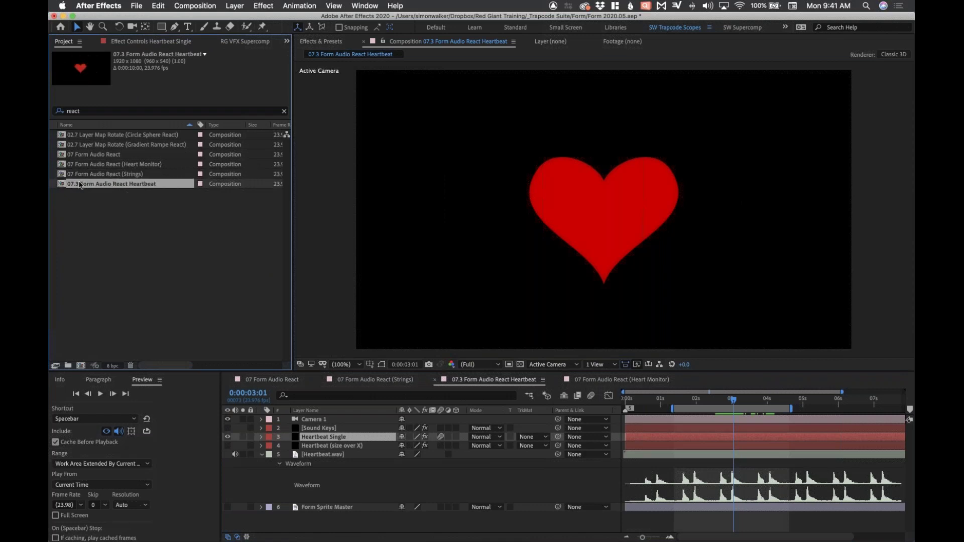
left_click(86, 173)
left_click(86, 165)
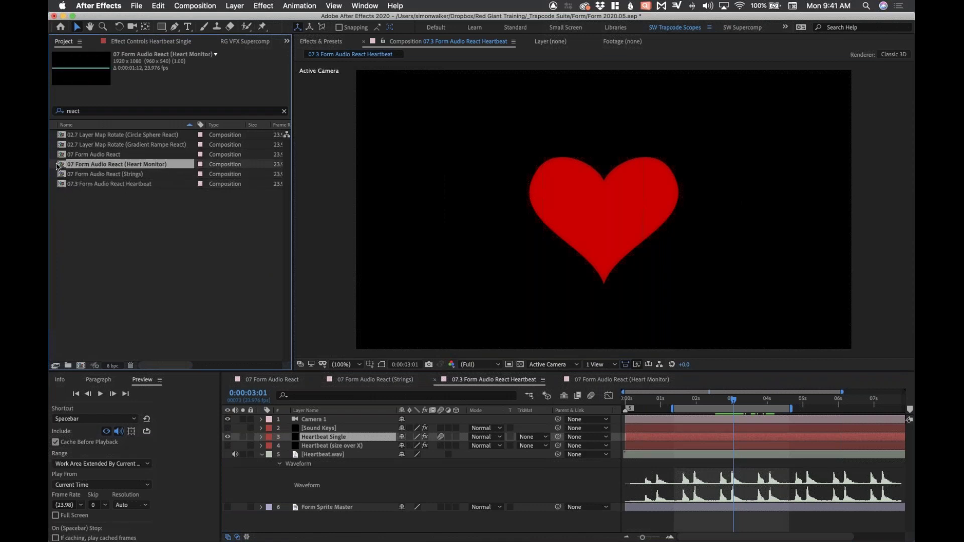
double_click(60, 165)
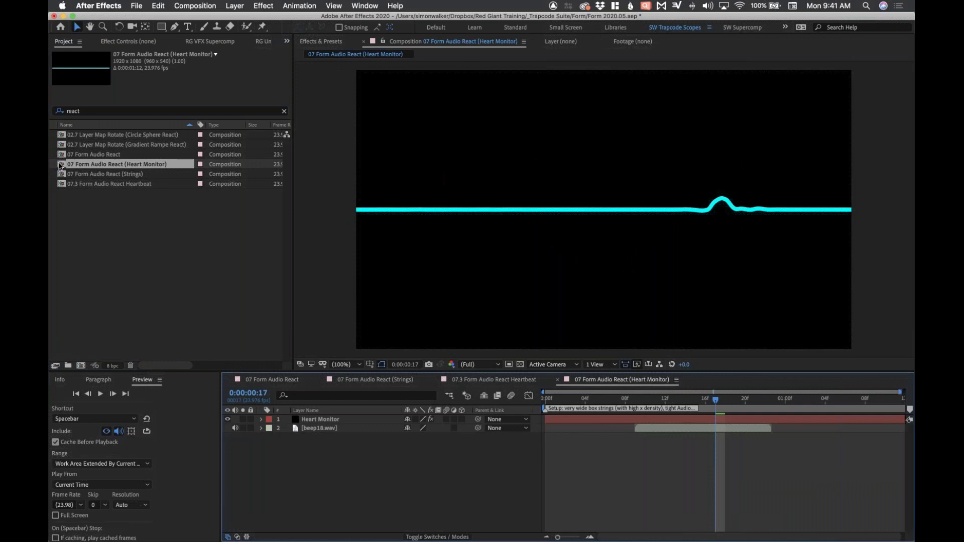
mouse_move(651, 401)
left_mouse_down()
mouse_move(675, 400)
mouse_move(665, 400)
left_mouse_up()
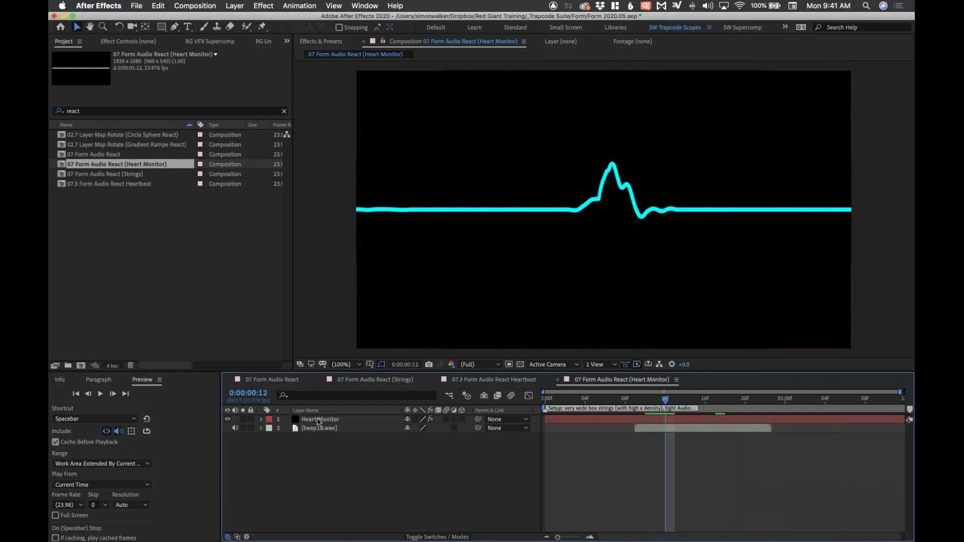
- Open the Heart Monitor layer's Form effect in the Designer and dismiss any error messages
left_click(318, 421)
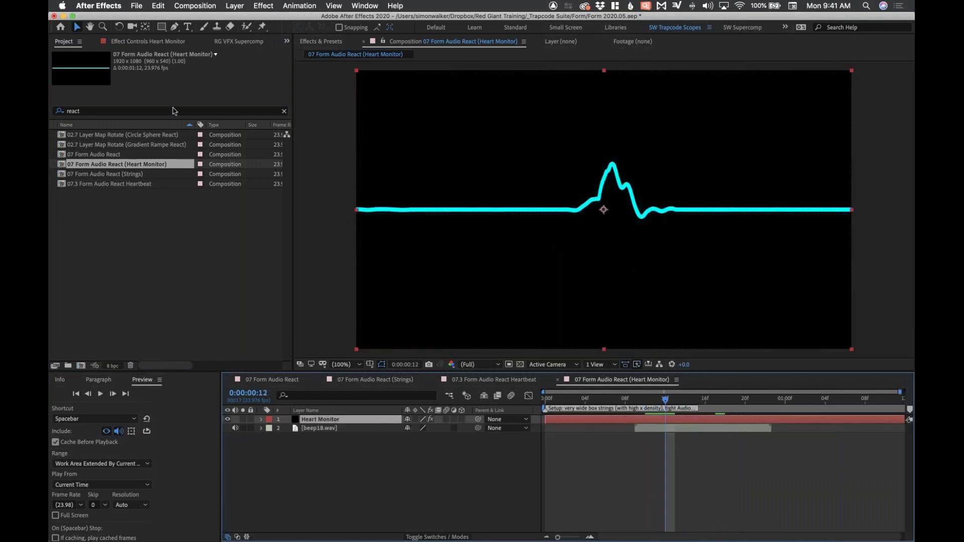
left_click(135, 42)
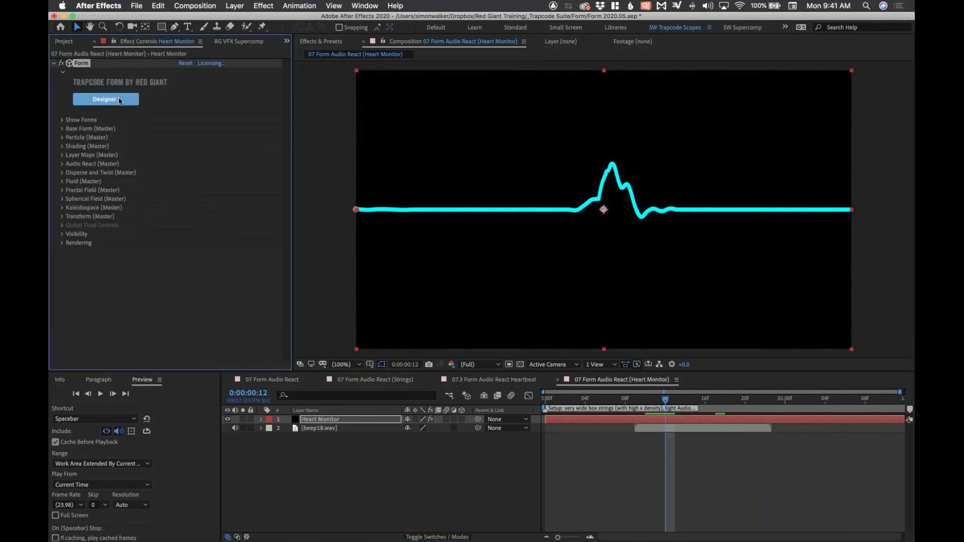
left_click(120, 100)
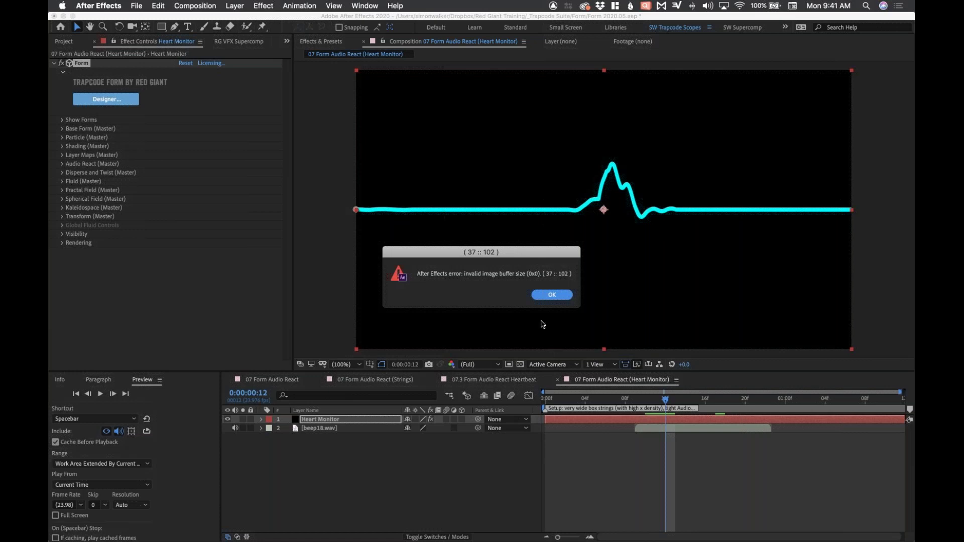
left_click(555, 295)
left_click(554, 295)
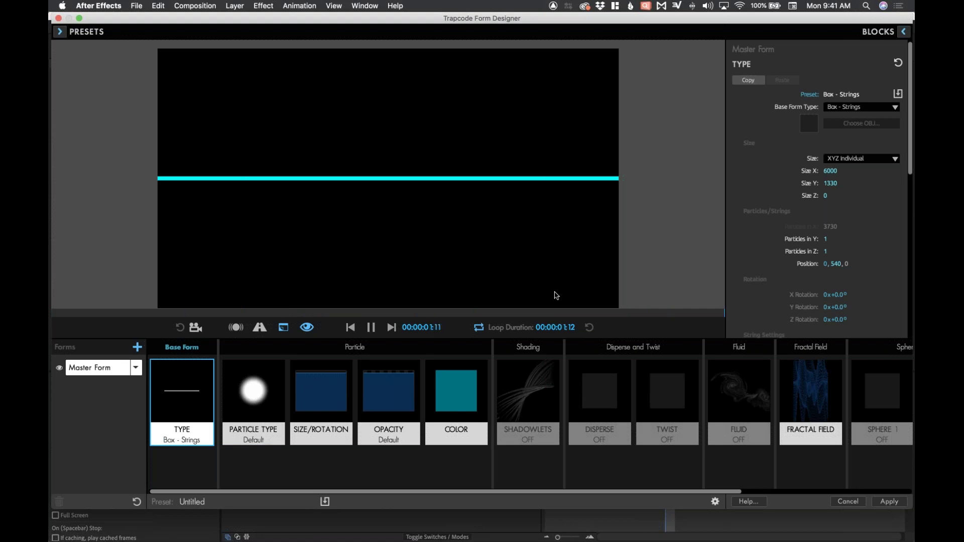
- Reveal the Designer's multiple form presets and collapse the Fluid category to browse the other groups
left_click(59, 32)
scroll(184, 117, "up", 10)
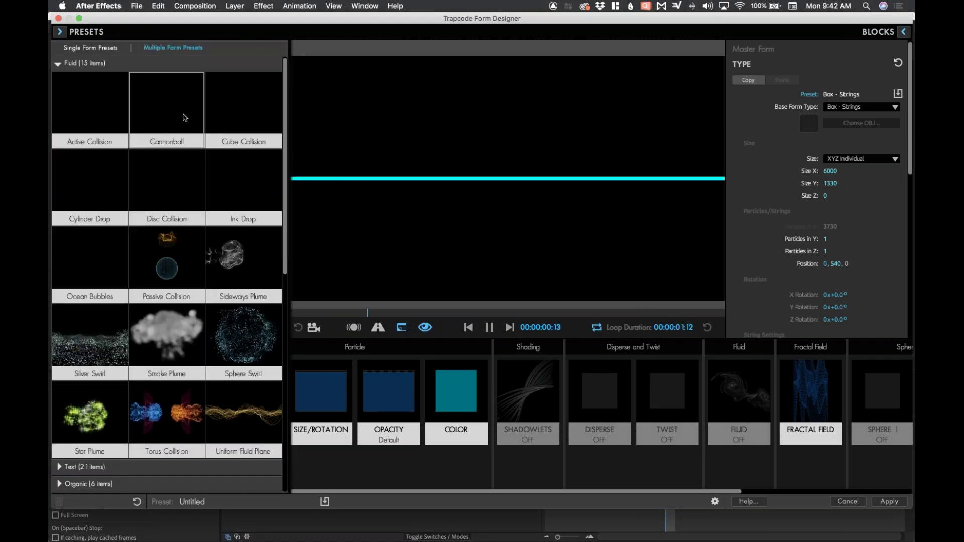
left_click(58, 64)
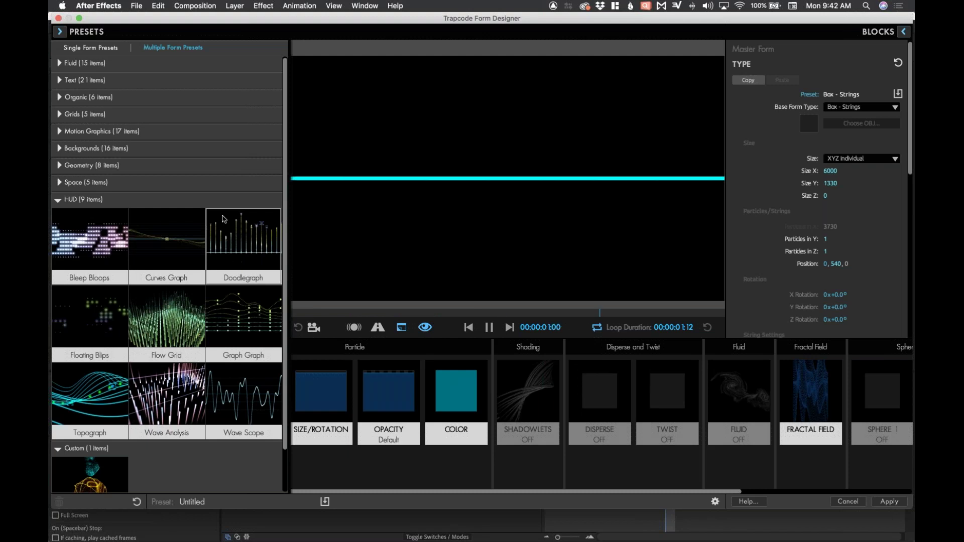
- Browse the presets in the Organic and Fluid categories of the multiple form presets and collapse the categories
left_click(58, 98)
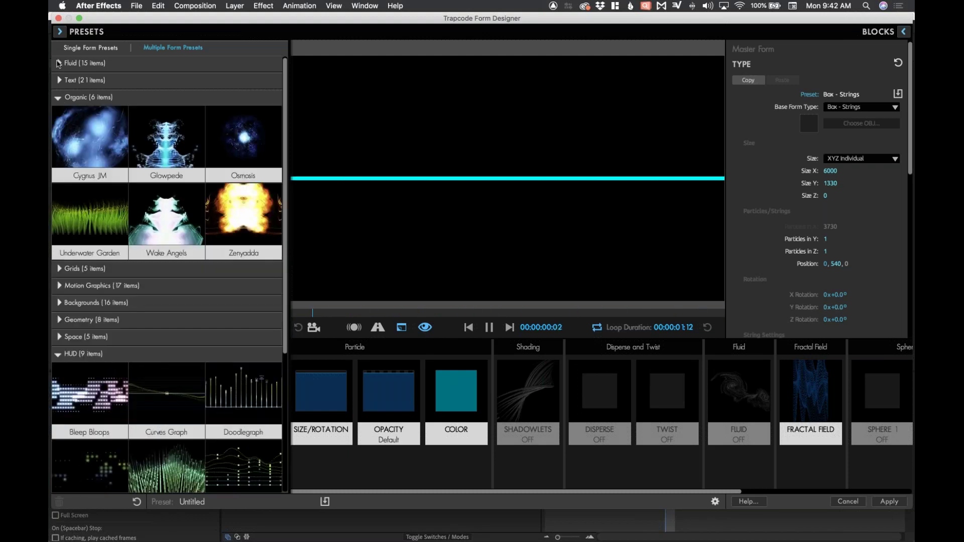
left_click(58, 64)
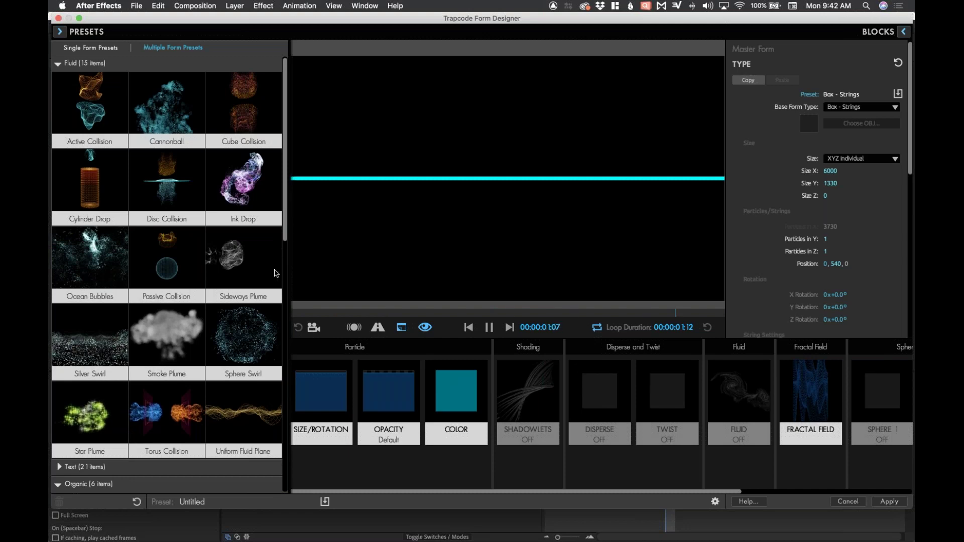
scroll(279, 274, "down", 10)
scroll(283, 274, "up", 10)
left_click(57, 64)
left_click(57, 64)
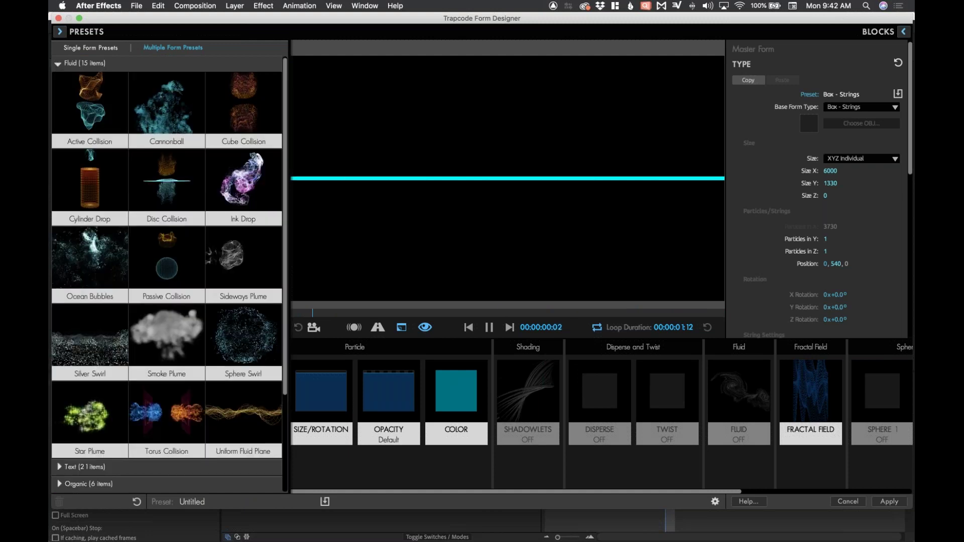
left_click(58, 64)
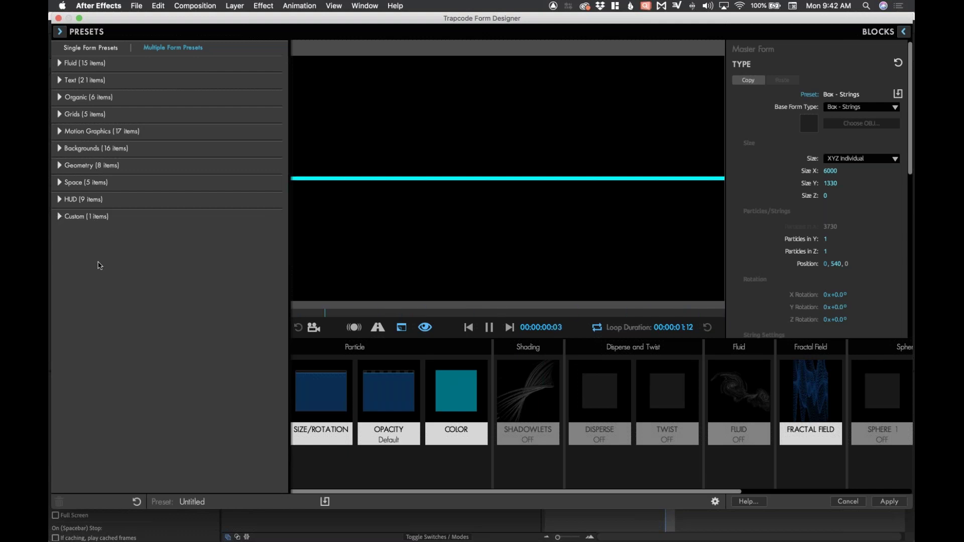
- Try the Wave Scope preset from the HUD category, and close the Designer without applying it
left_click(58, 200)
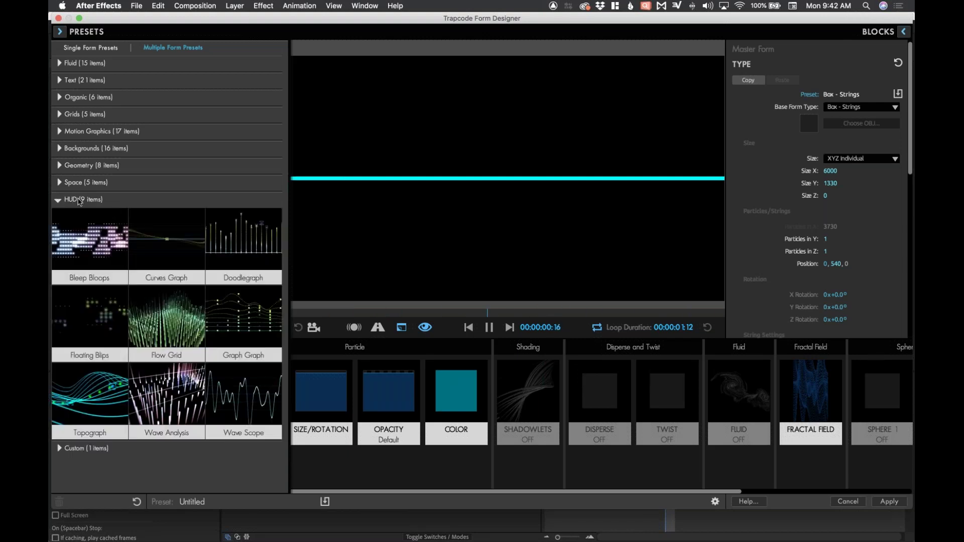
left_click(248, 401)
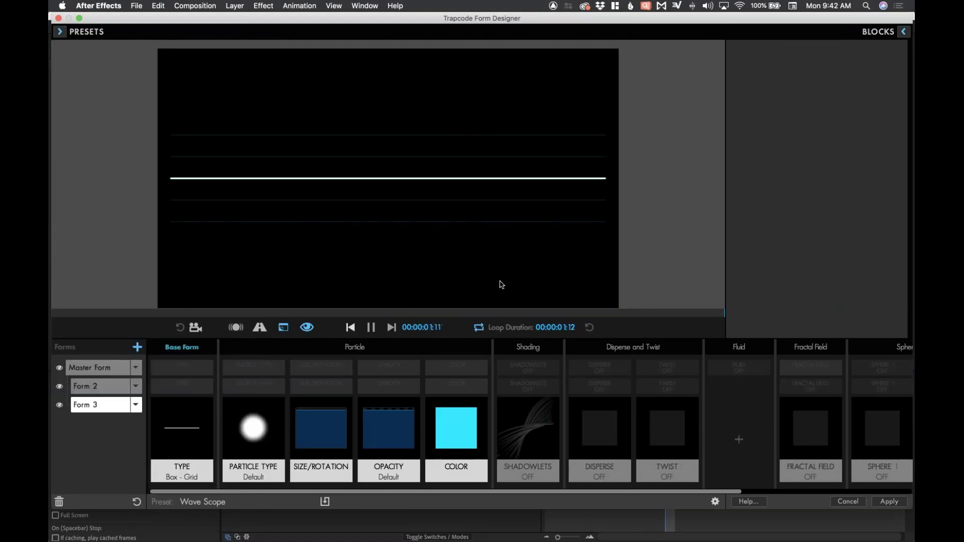
left_click(848, 501)
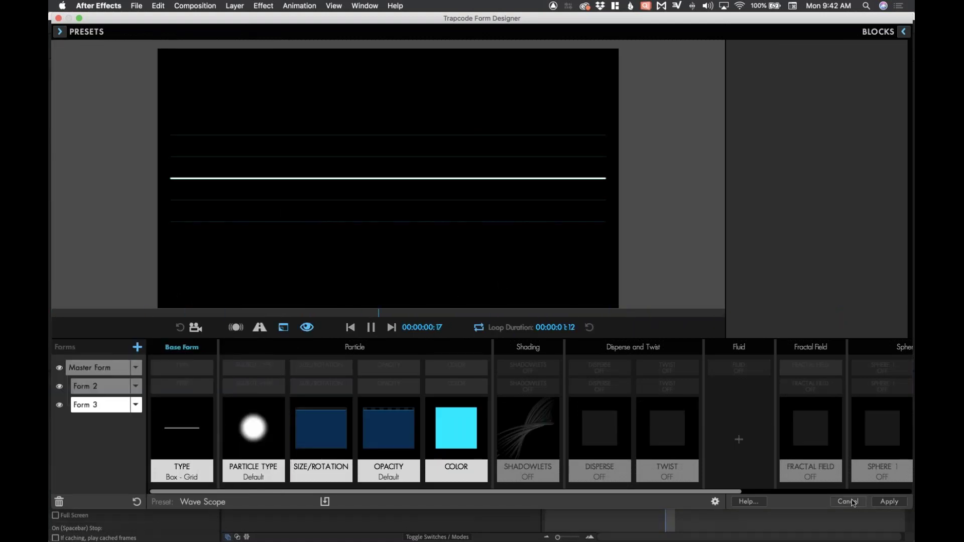
- Create a new black solid layer above the Heart Monitor layer and solo it
left_click(236, 5)
mouse_move(242, 19)
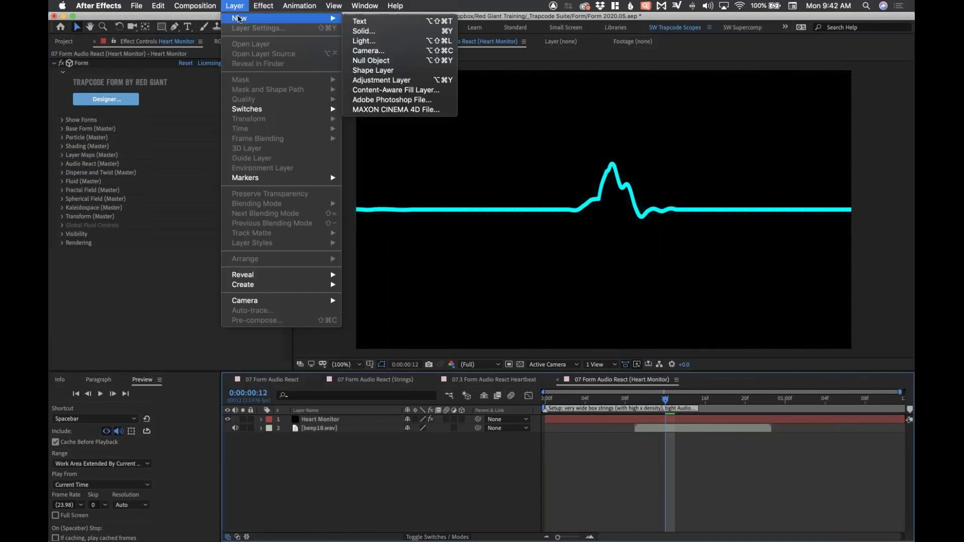
left_click(407, 32)
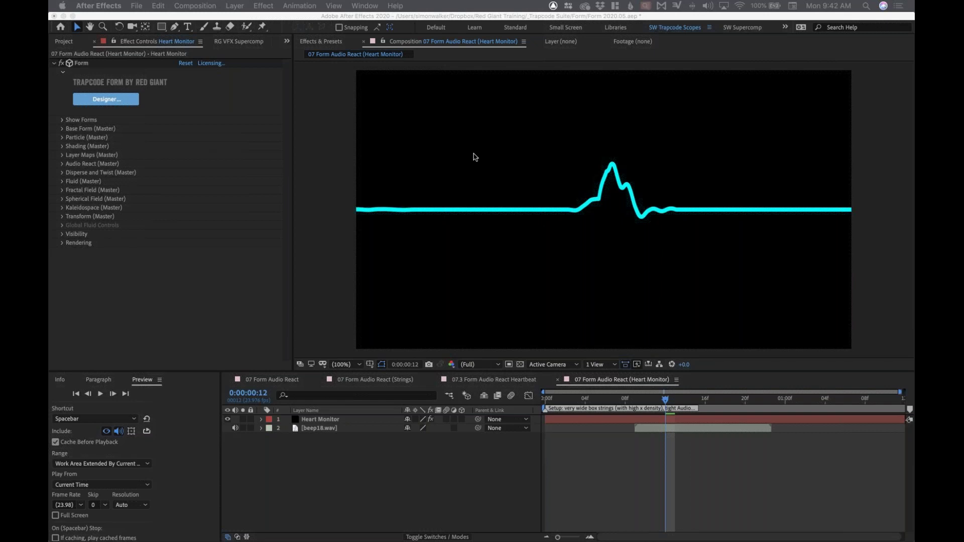
left_click(520, 335)
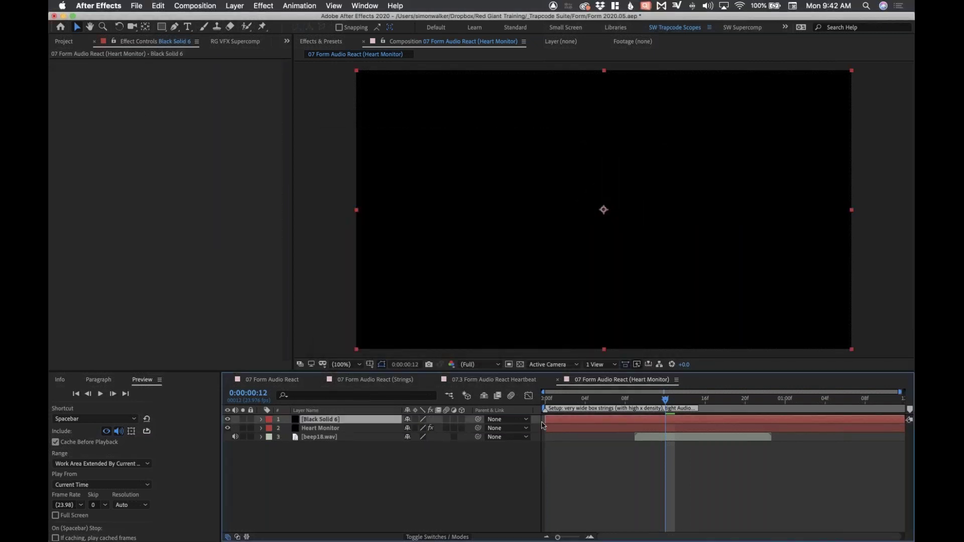
left_click(243, 419)
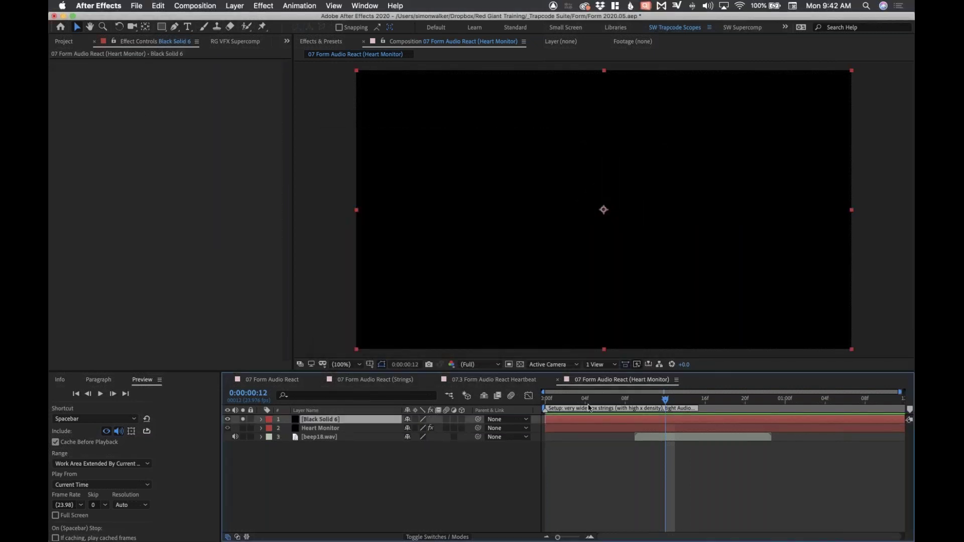
- Apply the RG Trapcode Form effect to the new solid layer
left_click(262, 5)
left_click(262, 5)
left_click(262, 5)
mouse_move(301, 279)
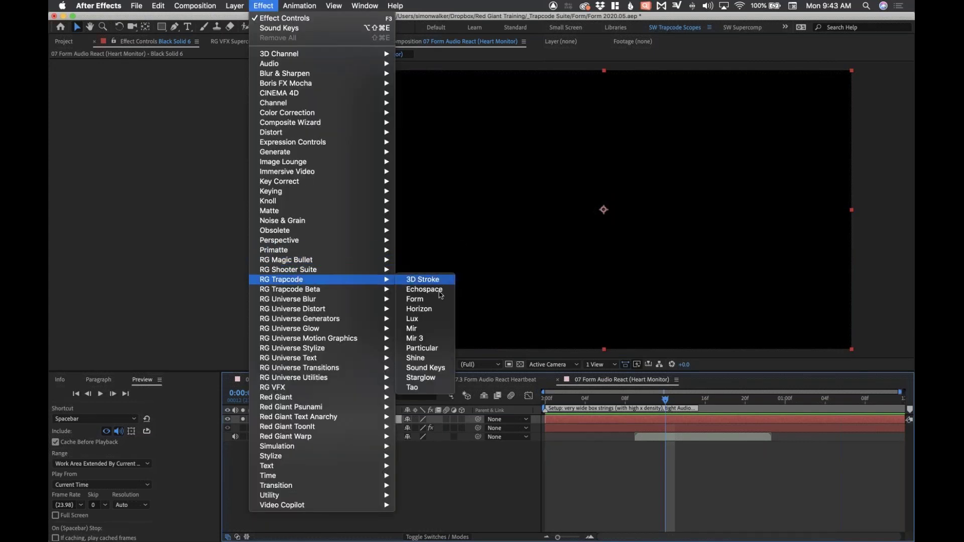
left_click(414, 299)
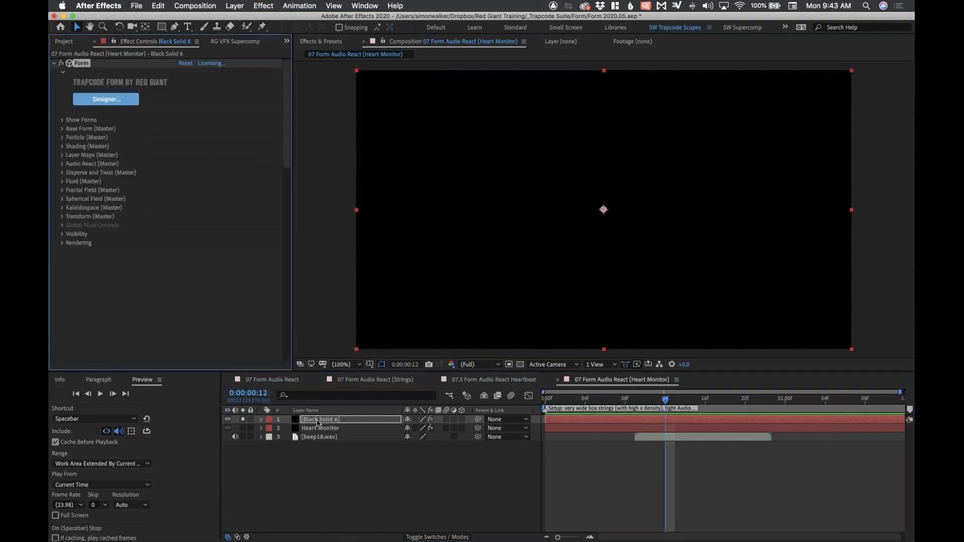
- Open the solid's Form effect in the Designer and load the Wave Scope preset from the HUD category
left_click(115, 100)
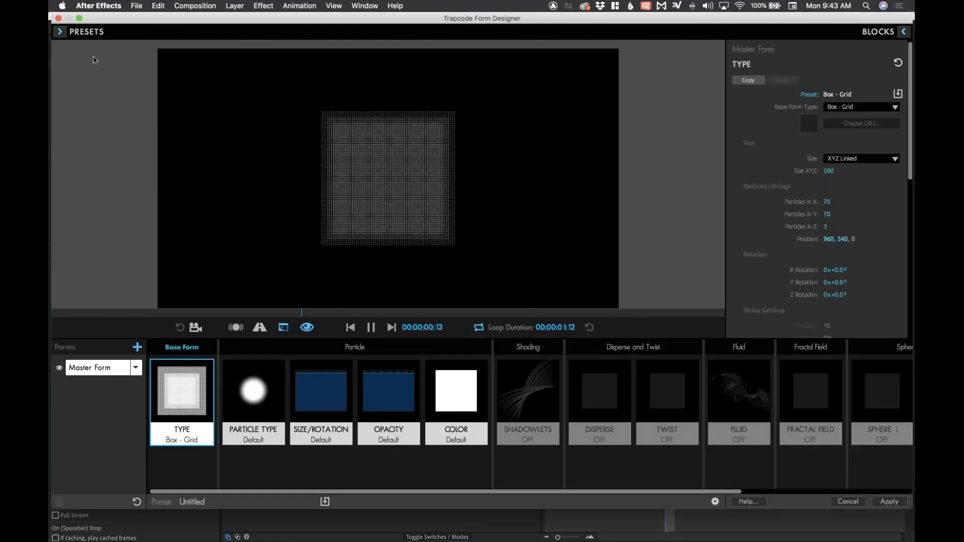
left_click(60, 32)
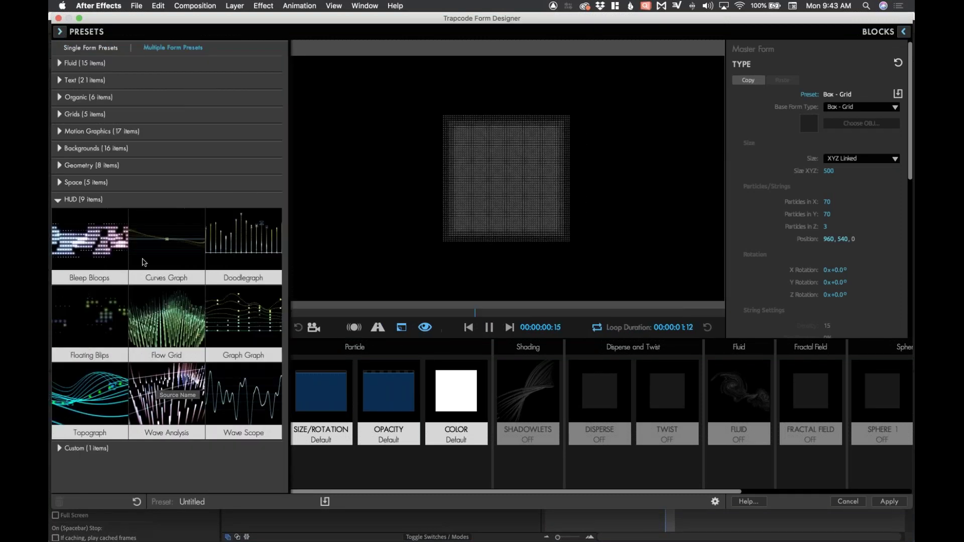
left_click(244, 399)
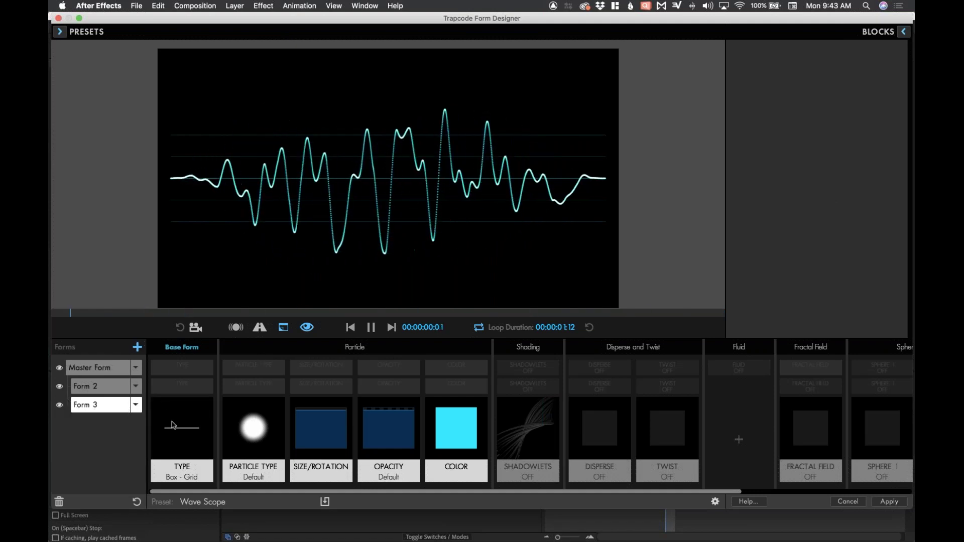
- Solo the Master Form of the Wave Scope preset and examine its base form Type and Fractal Field settings
left_click(59, 409)
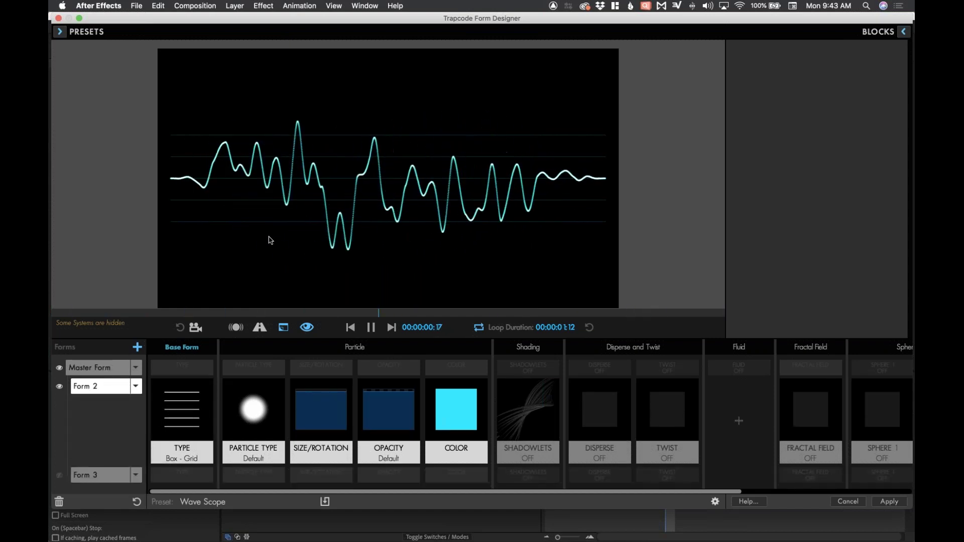
left_click(60, 387)
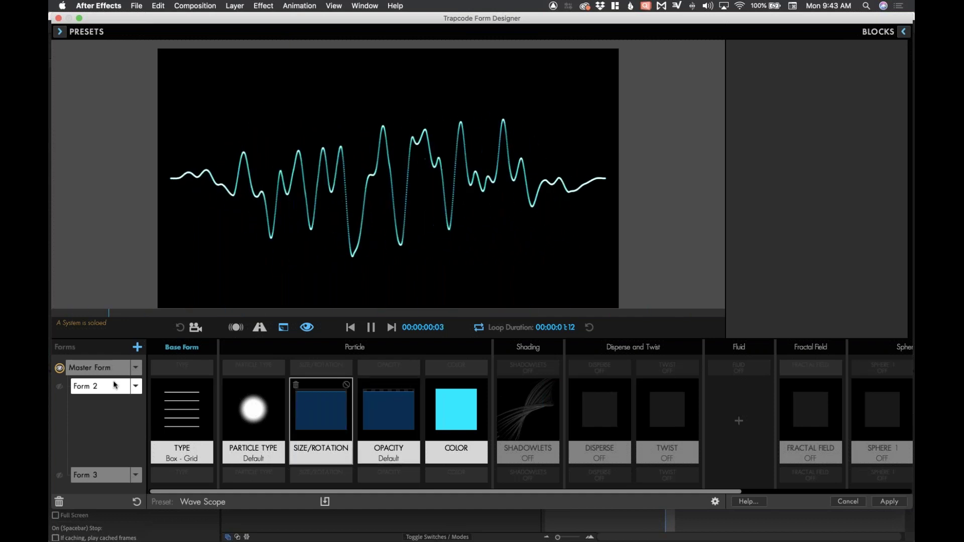
left_click(96, 371)
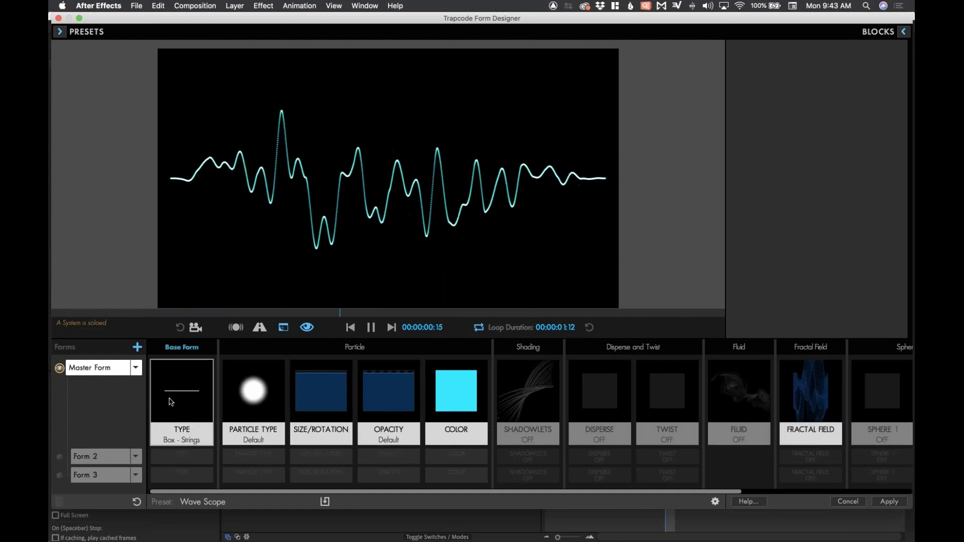
left_click(197, 403)
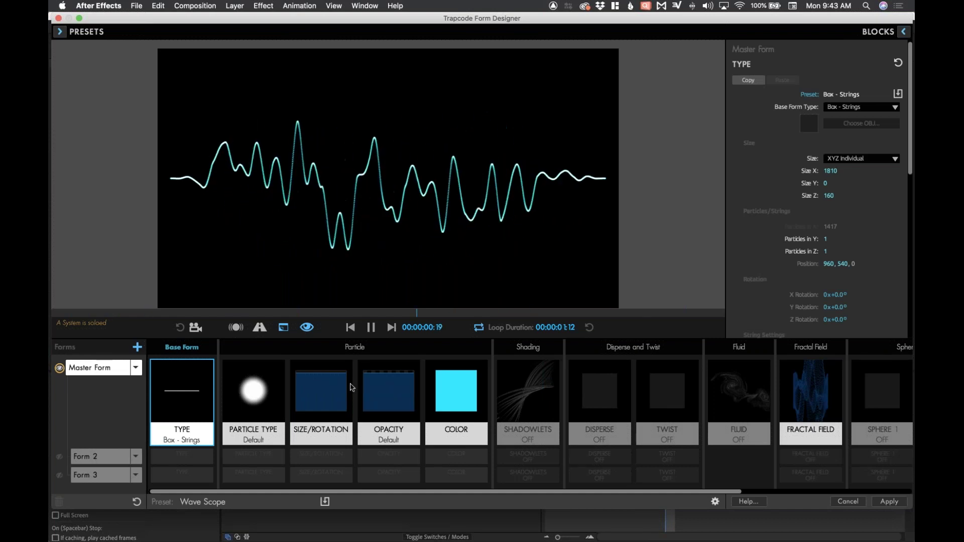
left_click(789, 391)
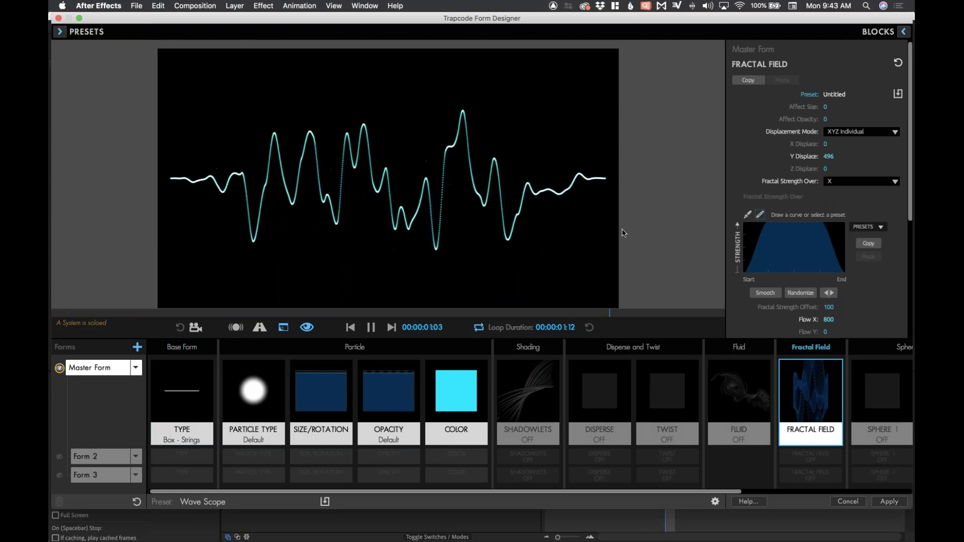
- Change the Master Form's solid particle color to bright green
left_click(445, 400)
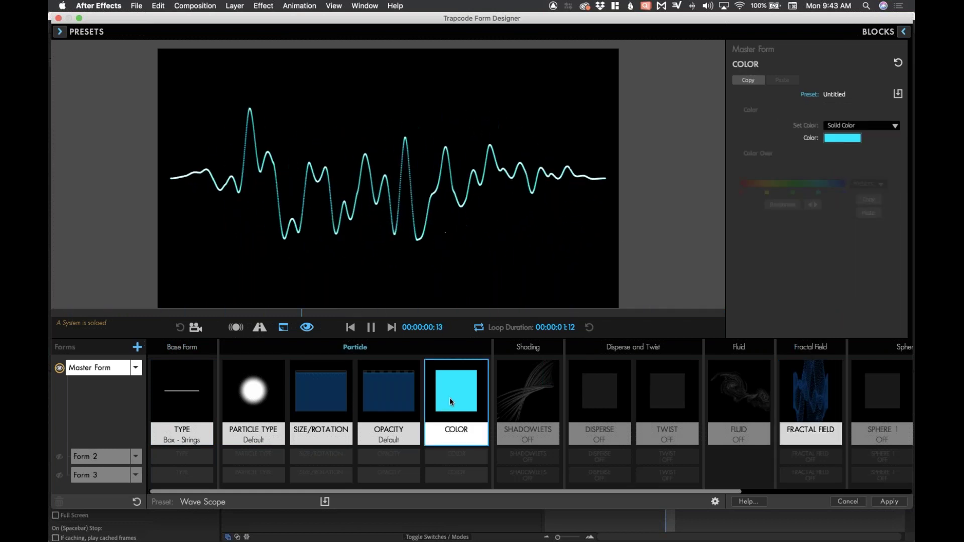
left_click(843, 137)
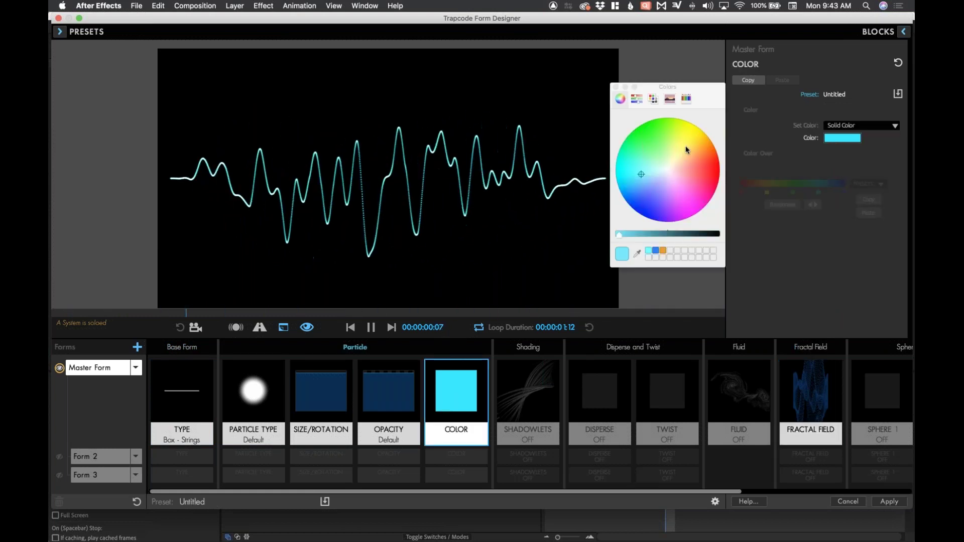
left_click(640, 144)
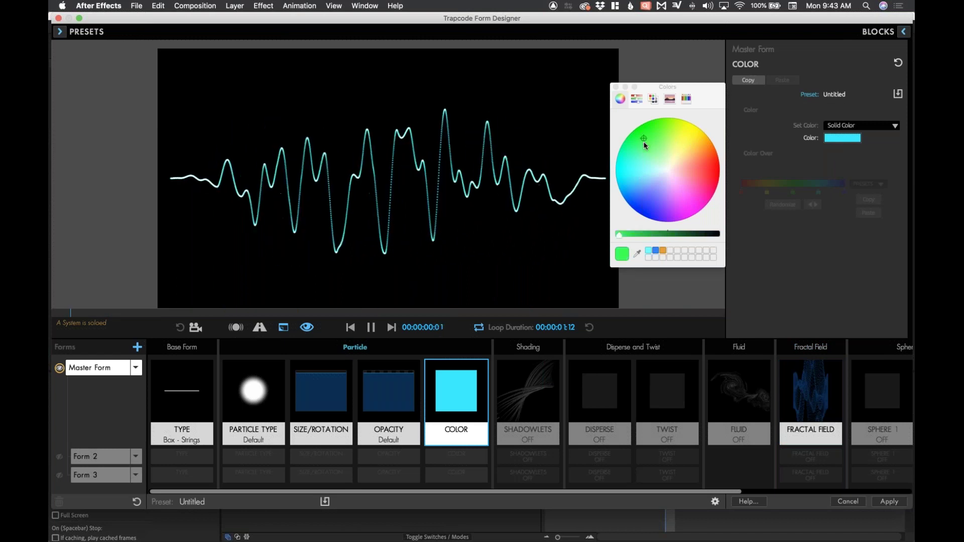
left_click(616, 87)
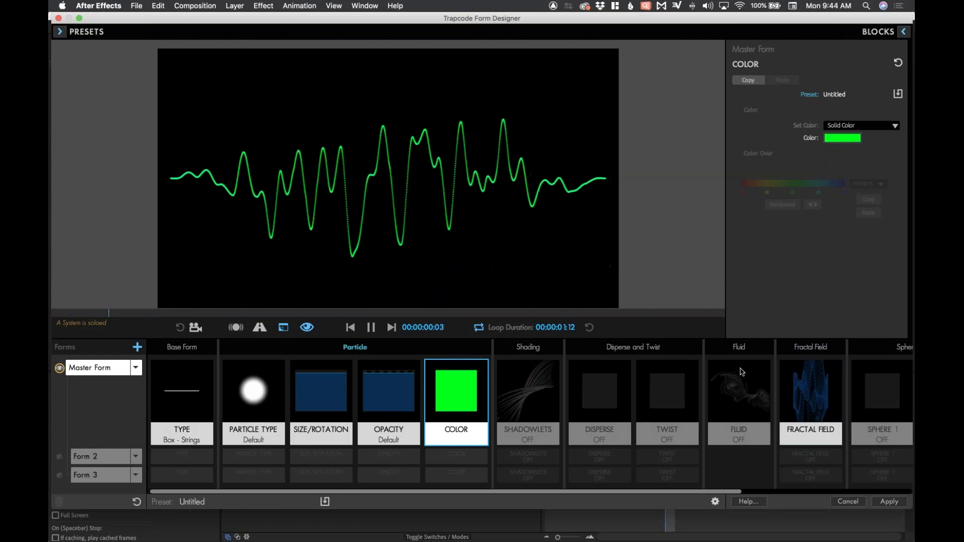
- Raise the start of the Master Form's Fractal Strength Over curve, and try the flat full-strength curve preset
left_click(798, 411)
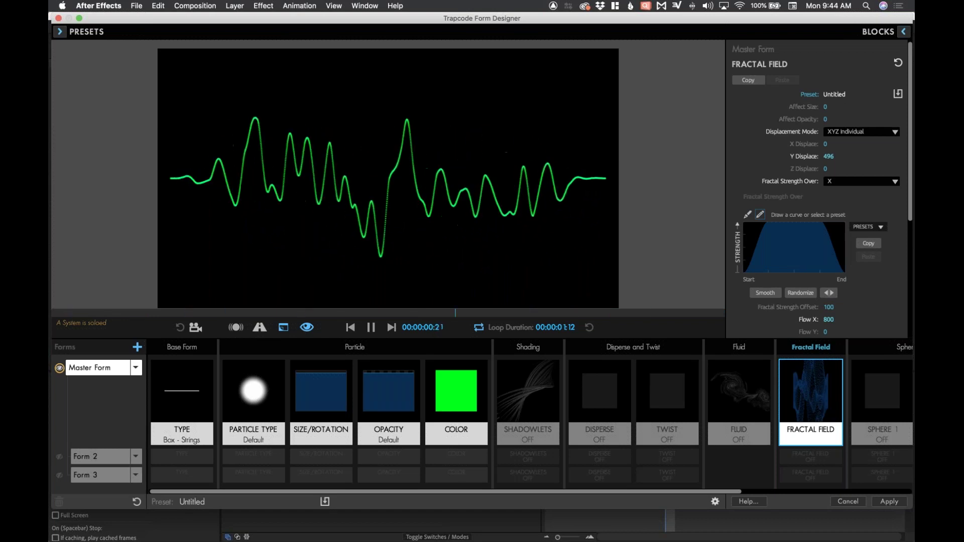
scroll(804, 261, "down", 2)
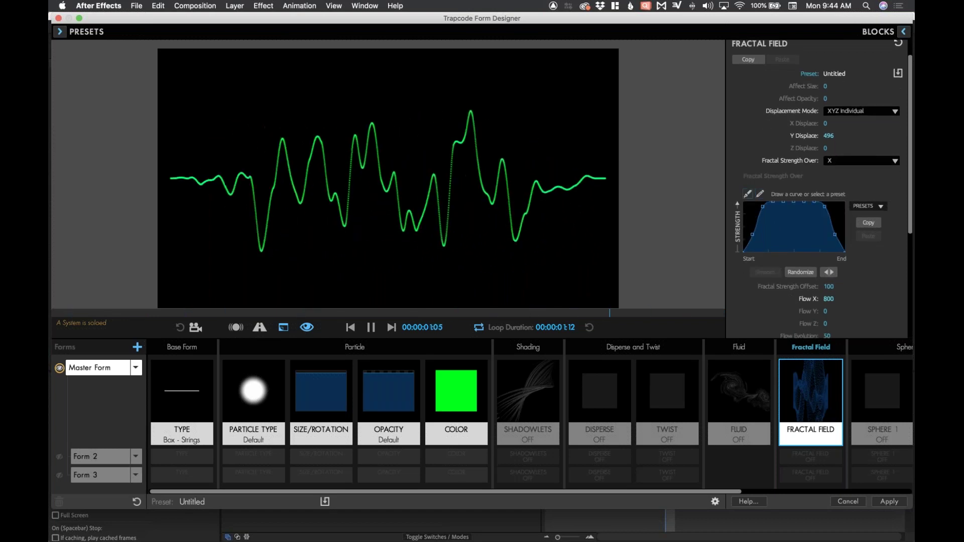
left_click(751, 235)
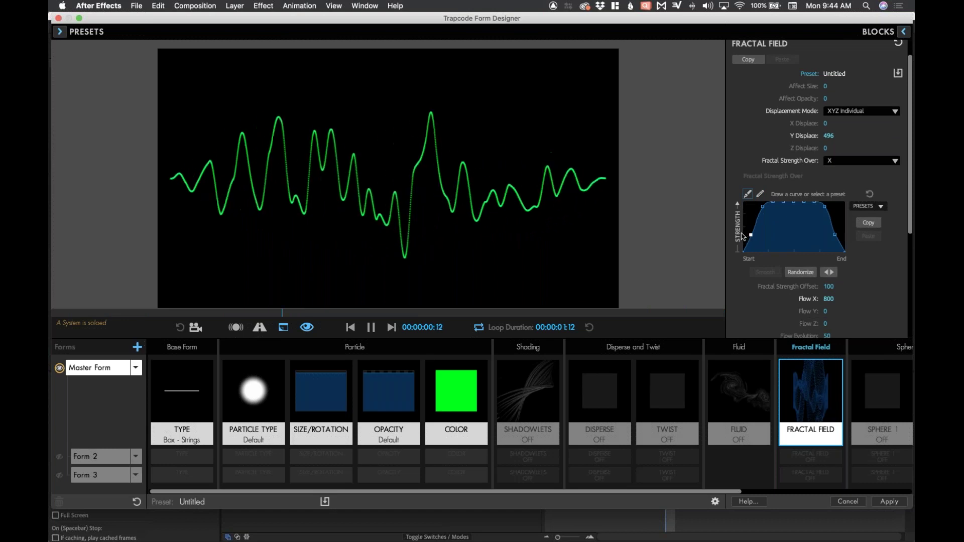
left_click_drag(743, 237, 741, 216)
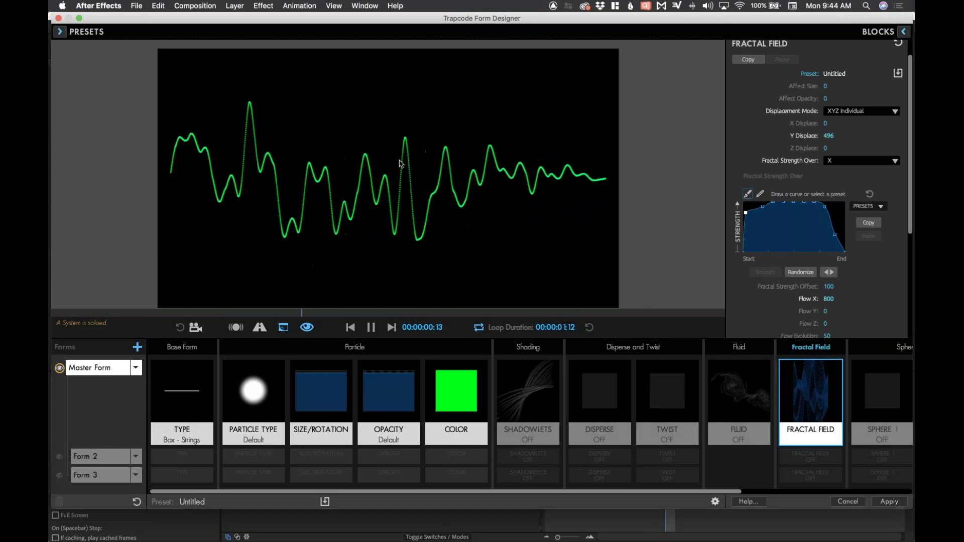
left_click(874, 206)
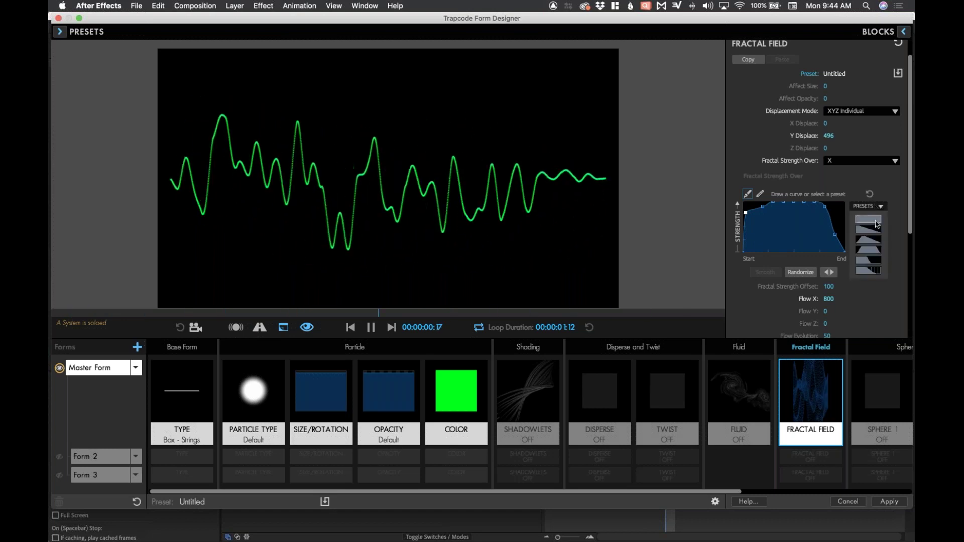
left_click(874, 223)
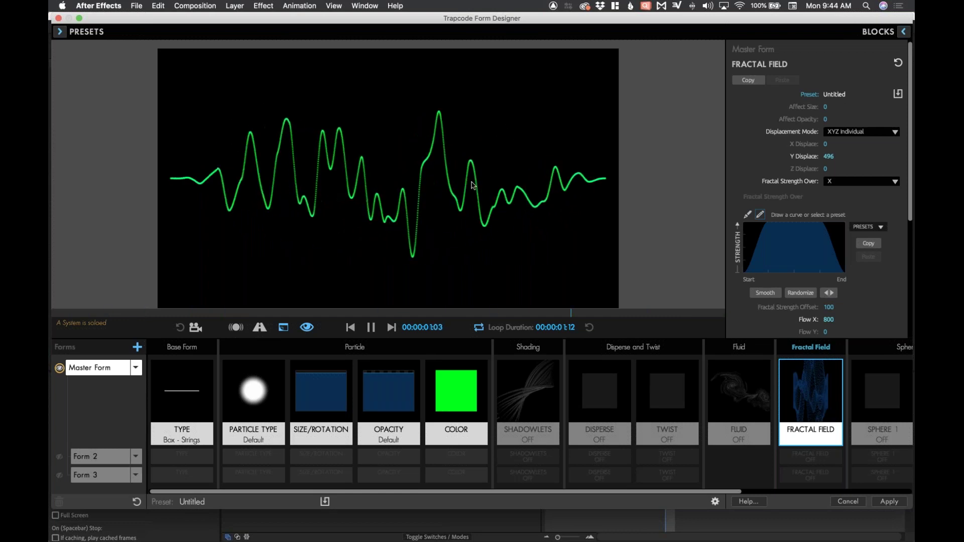
- Close the Designer without applying the changes and delete the added black solid layer
left_click(848, 503)
left_click(324, 421)
key("Delete")
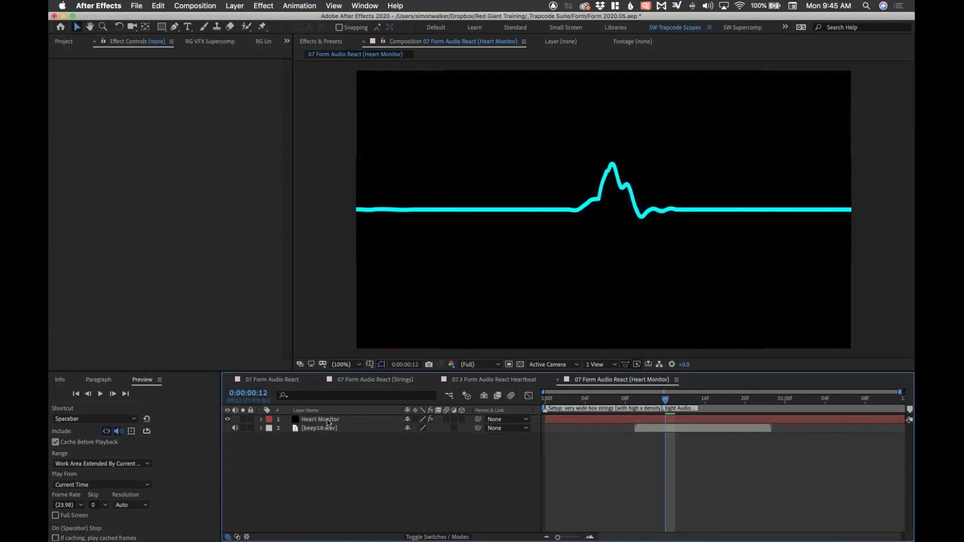
- Move the playhead to 0:00:00:09 and reveal the audio waveform of the beep18.wav layer
mouse_move(624, 401)
left_mouse_down()
mouse_move(656, 402)
mouse_move(577, 403)
mouse_move(656, 411)
mouse_move(635, 411)
left_mouse_up()
left_click(339, 429)
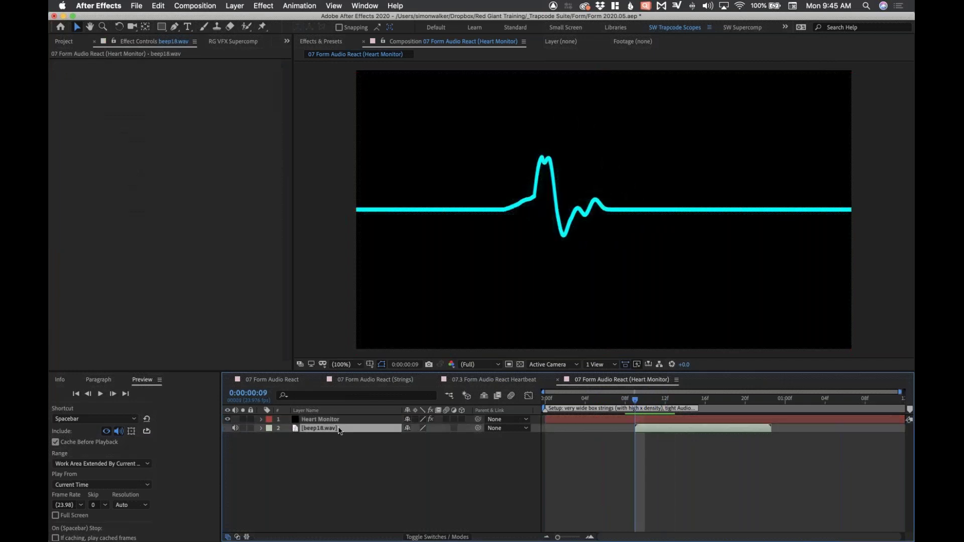
key("l")
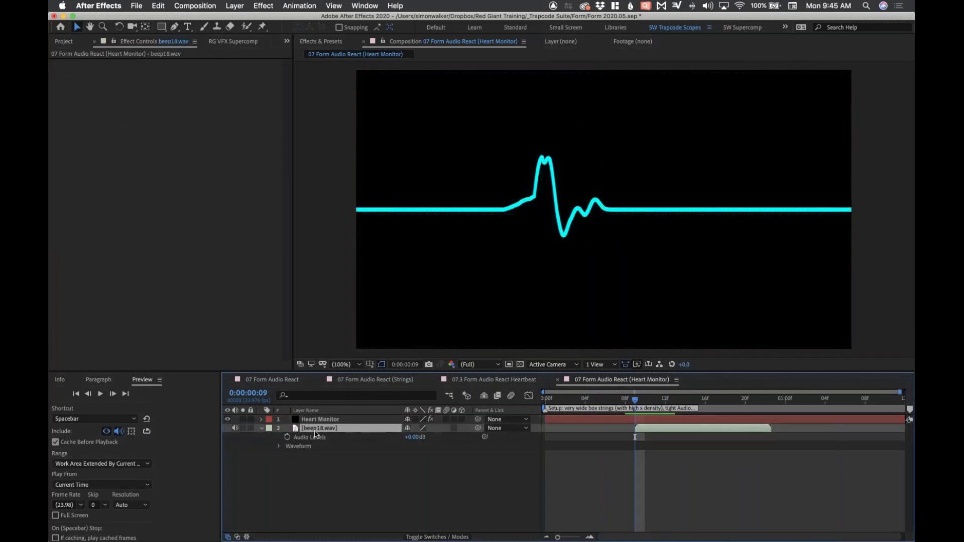
key("l")
key("l")
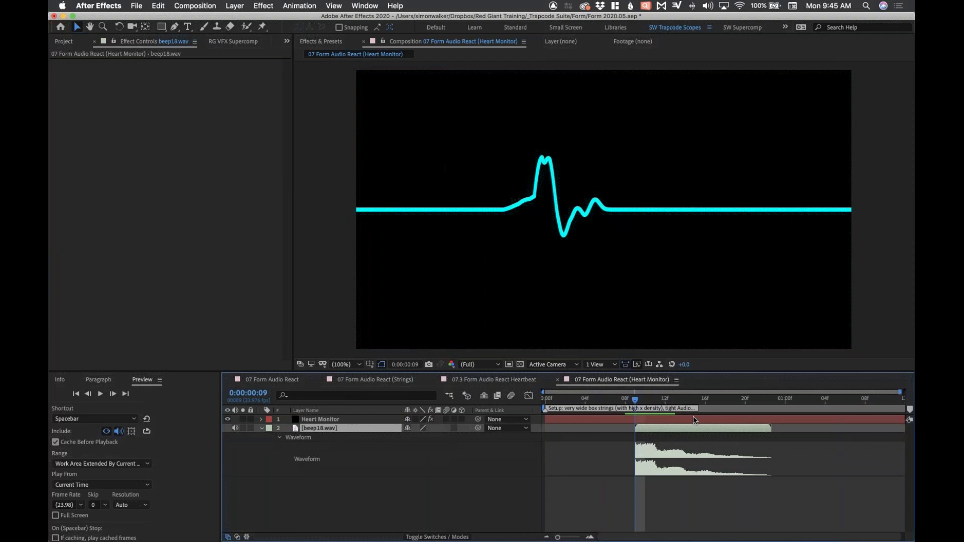
- Play back the heart monitor pulse with the beep and place the playhead at 0:00:00:10
left_click_drag(598, 400, 643, 401)
key("space")
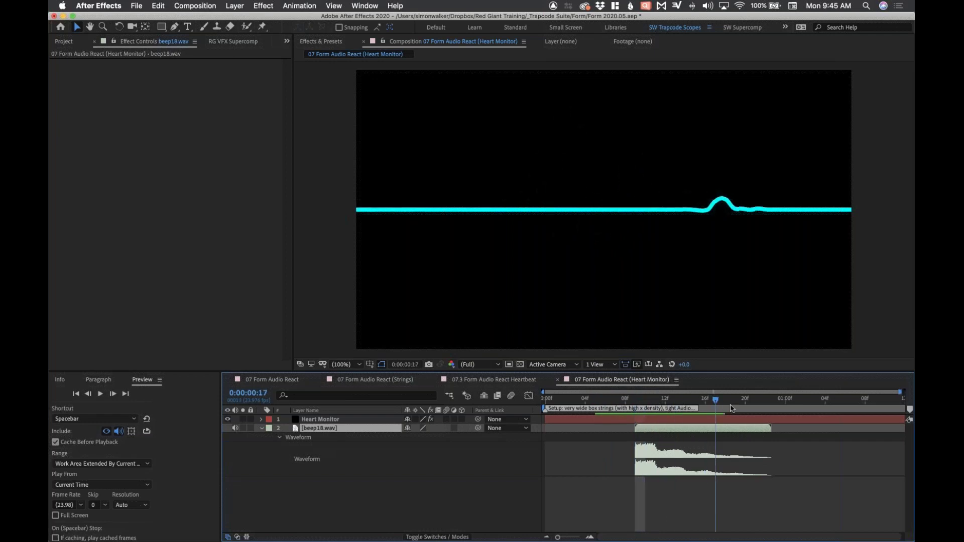
key("space")
key("space")
left_click(647, 402)
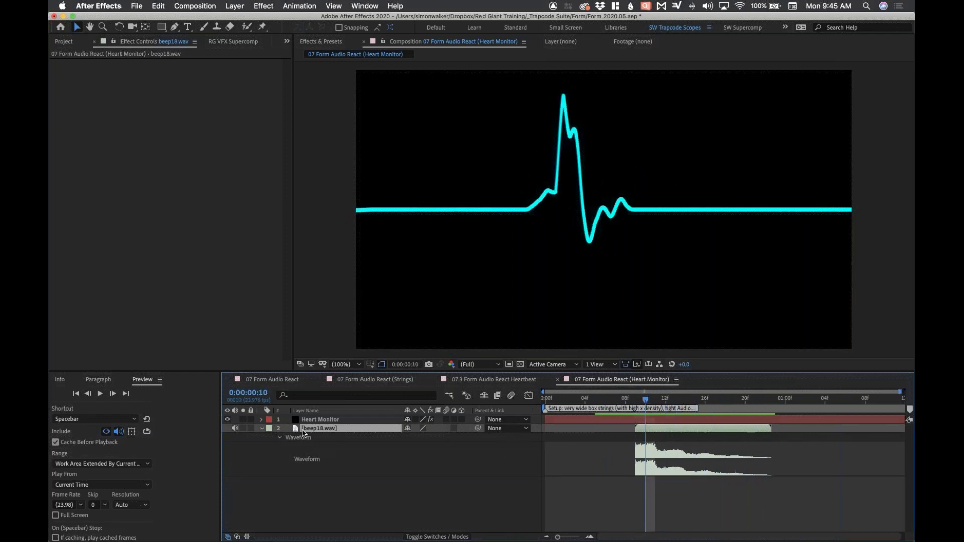
- Show the Heart Monitor layer's Audio React Reactor 1 settings and keep beep18.wav as the audio layer
left_click(297, 419)
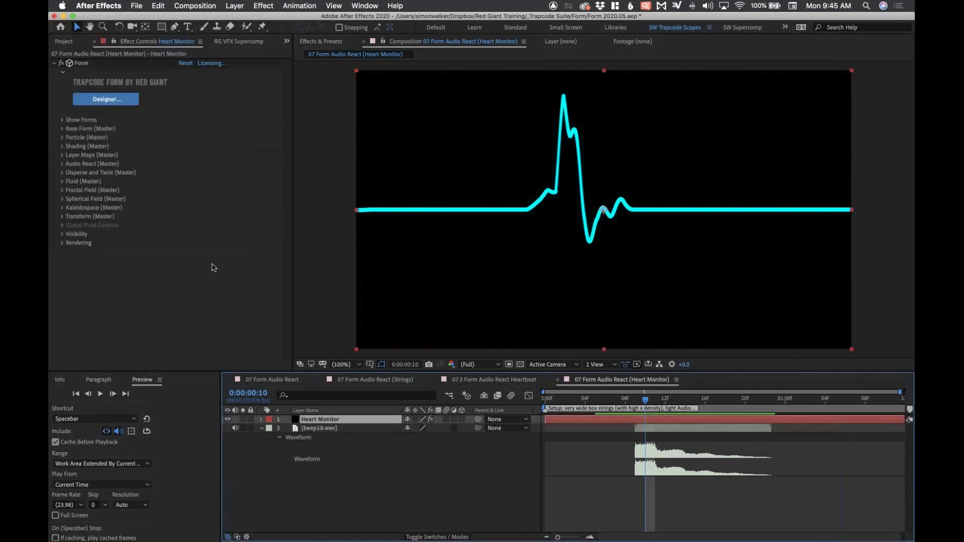
left_click(62, 156)
left_click(62, 156)
left_click(61, 163)
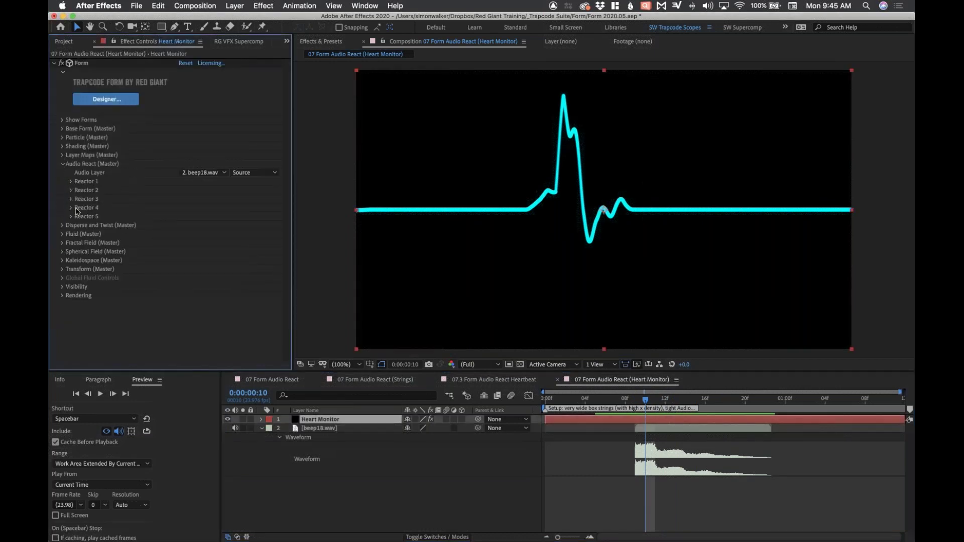
left_click(71, 181)
left_click(202, 173)
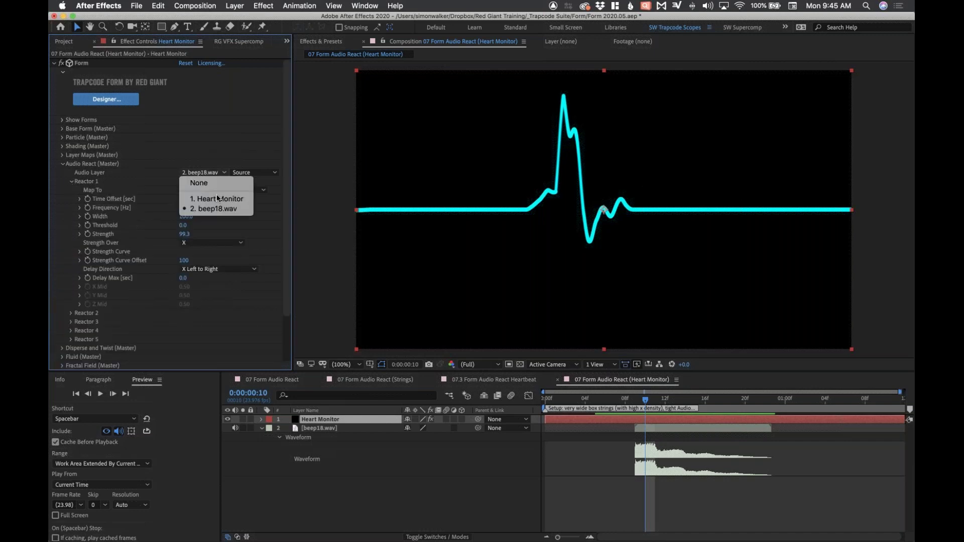
left_click(248, 209)
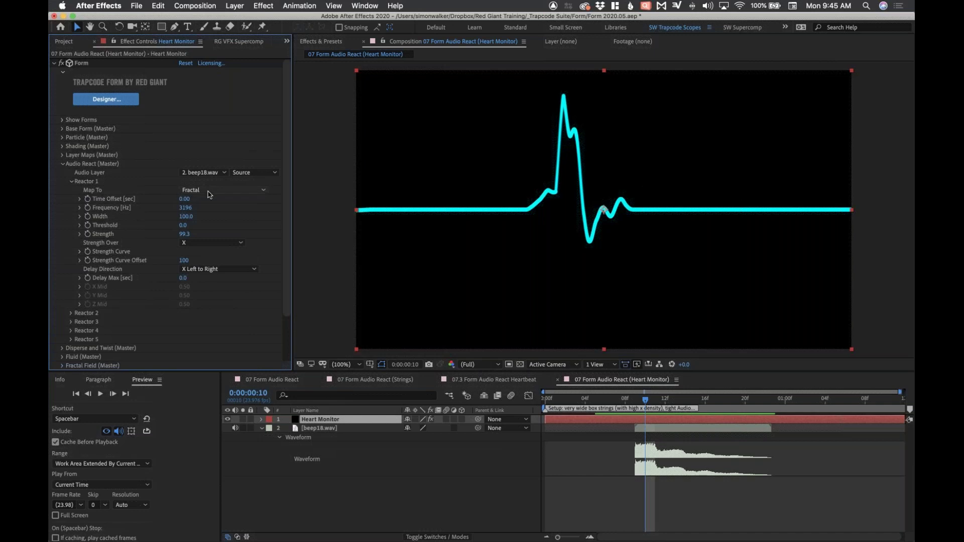
- Review the Heart Monitor's Fractal Field (Master) displacement settings and reveal Reactor 1's Strength Curve
scroll(286, 273, "down", 3)
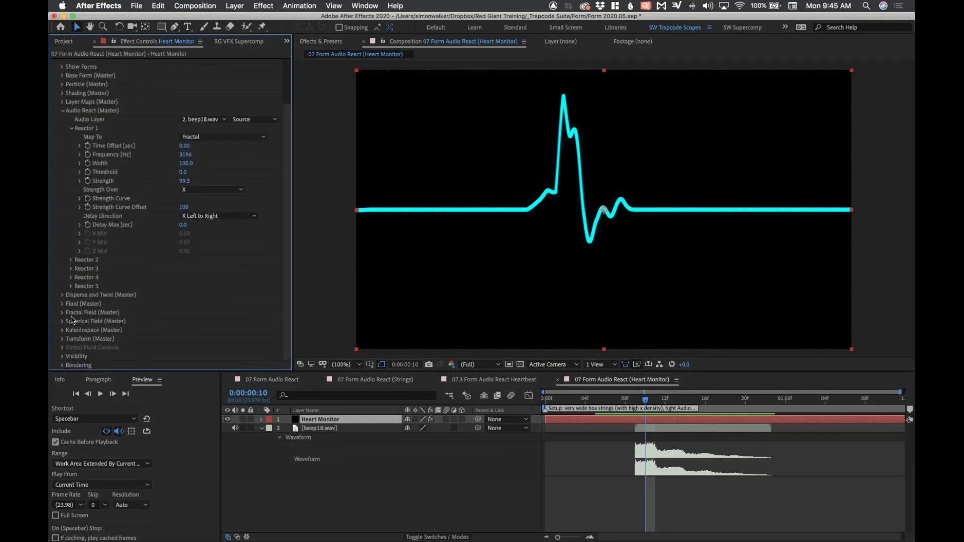
left_click(61, 314)
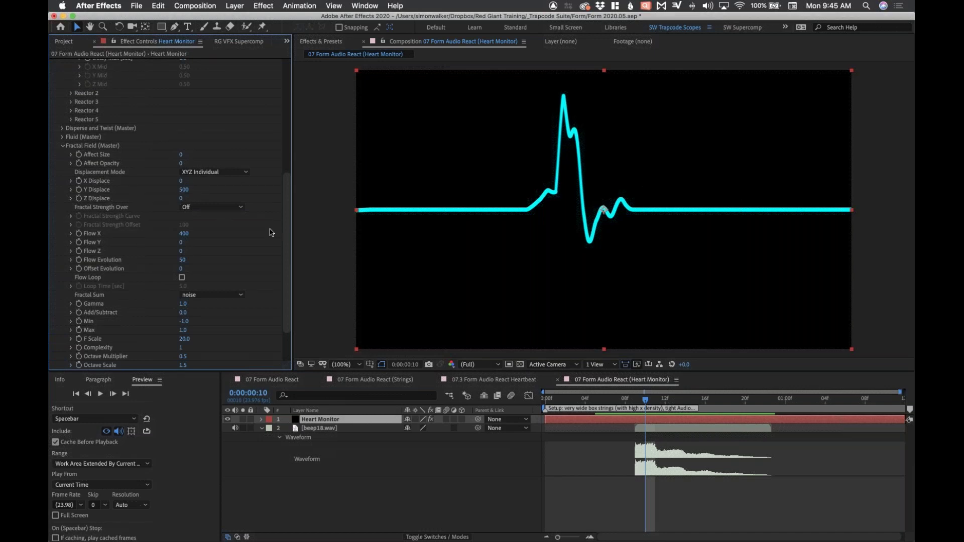
left_click_drag(287, 229, 275, 124)
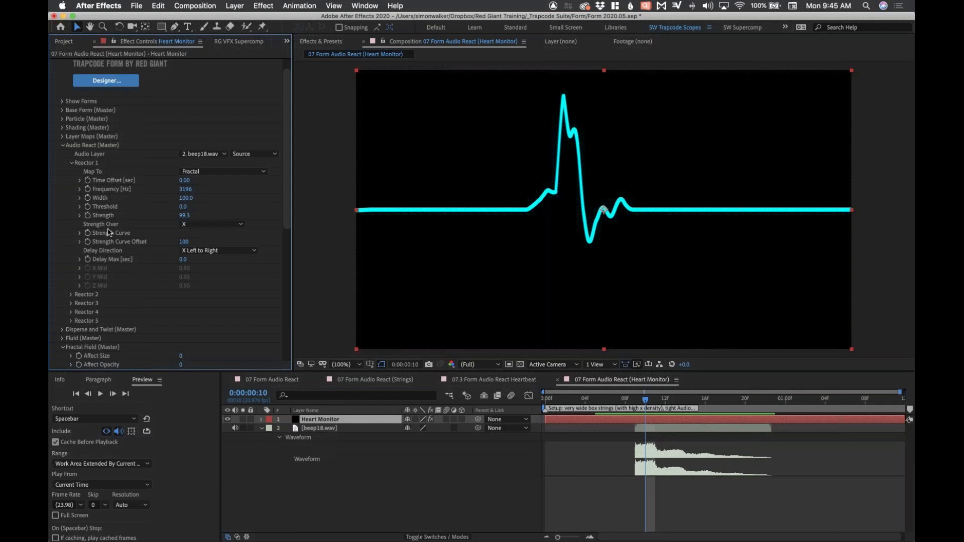
left_click(79, 233)
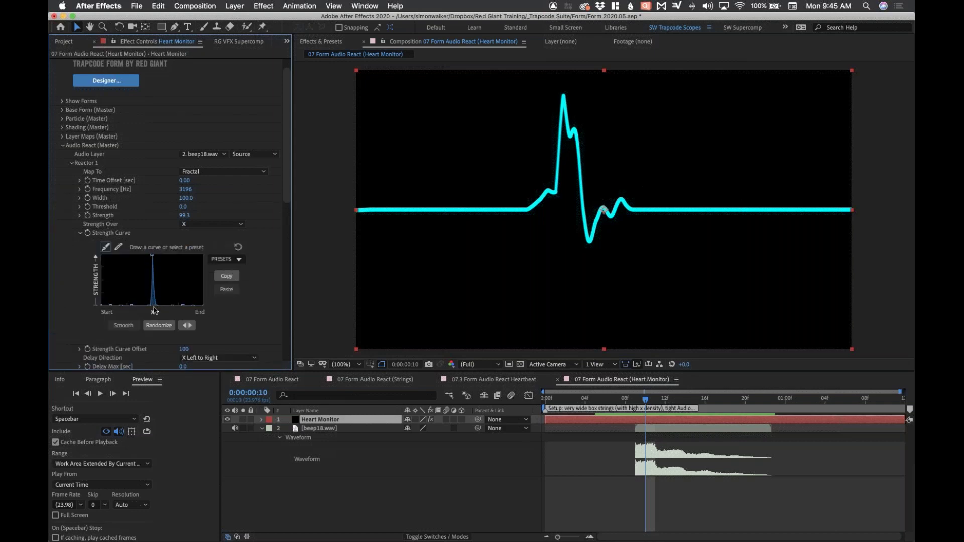
left_click(314, 421)
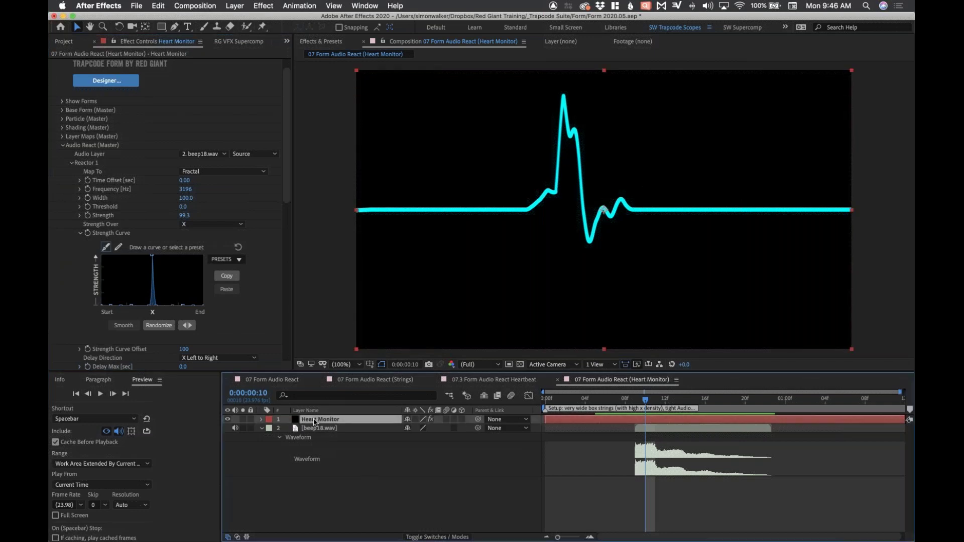
- Check the Base Form (Master) string settings and reveal the X Offset expression on the Heart Monitor layer
left_click(62, 110)
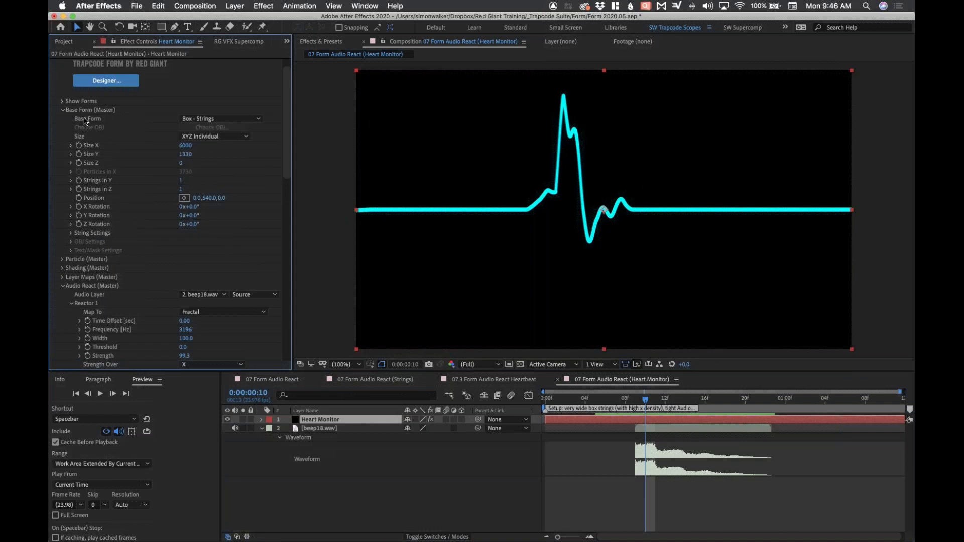
left_click(62, 110)
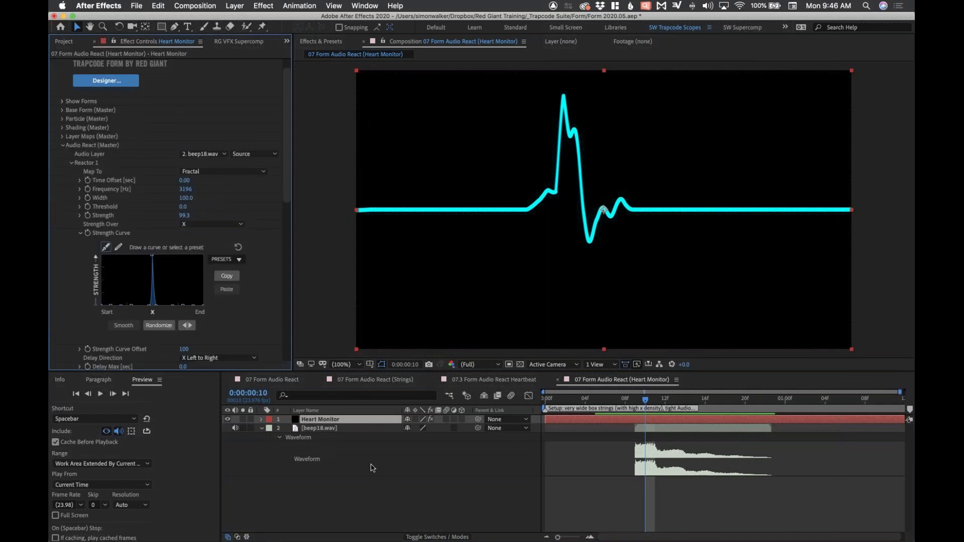
key("e")
key("e")
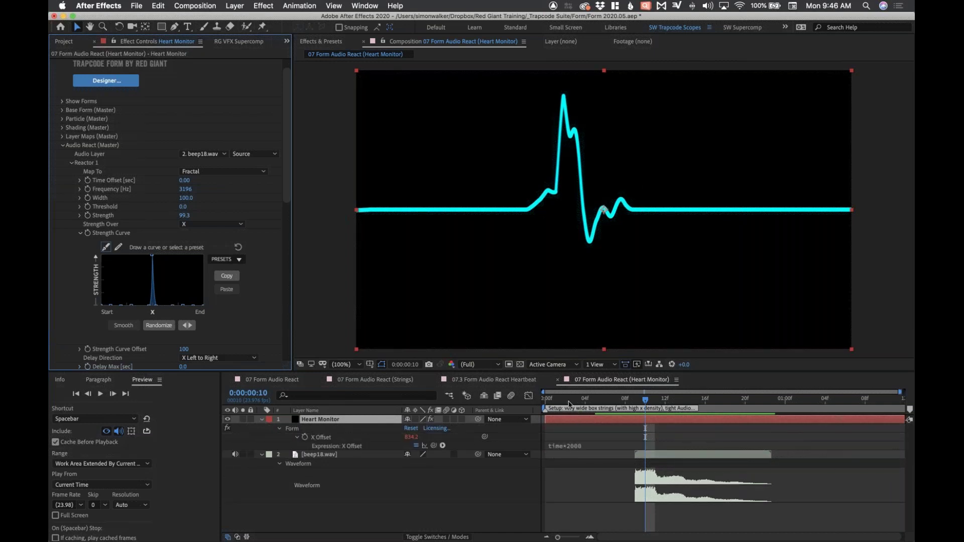
- Preview the pulse travelling under the X Offset expression and return the playhead to 0:00:00:10
left_click(676, 399)
key("space")
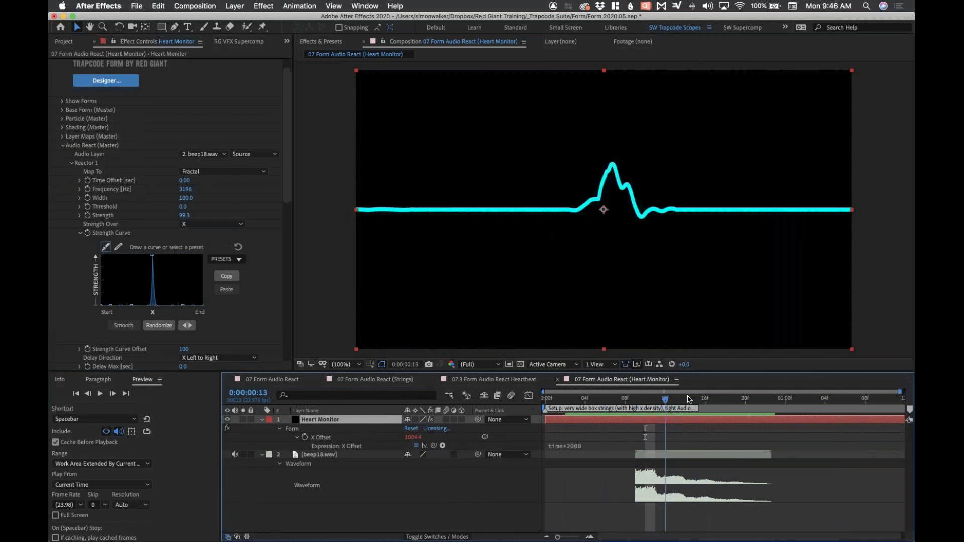
left_click(646, 399)
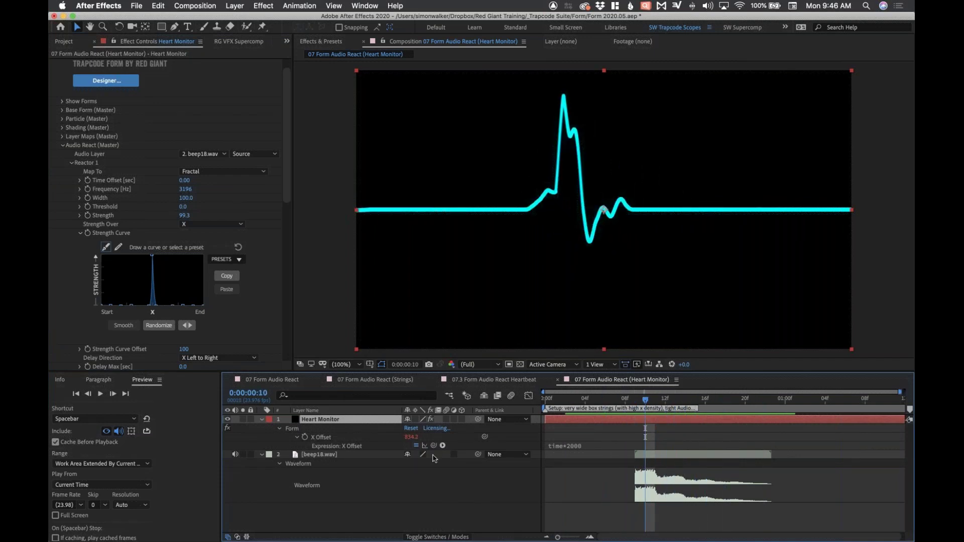
- Temporarily disable the X Offset expression, step through the frames around the beep, and restore it with the playhead at 0:00:00:10
left_click(416, 447)
left_click_drag(549, 400, 643, 409)
key("Page_Down")
key("Page_Down")
key("Page_Down")
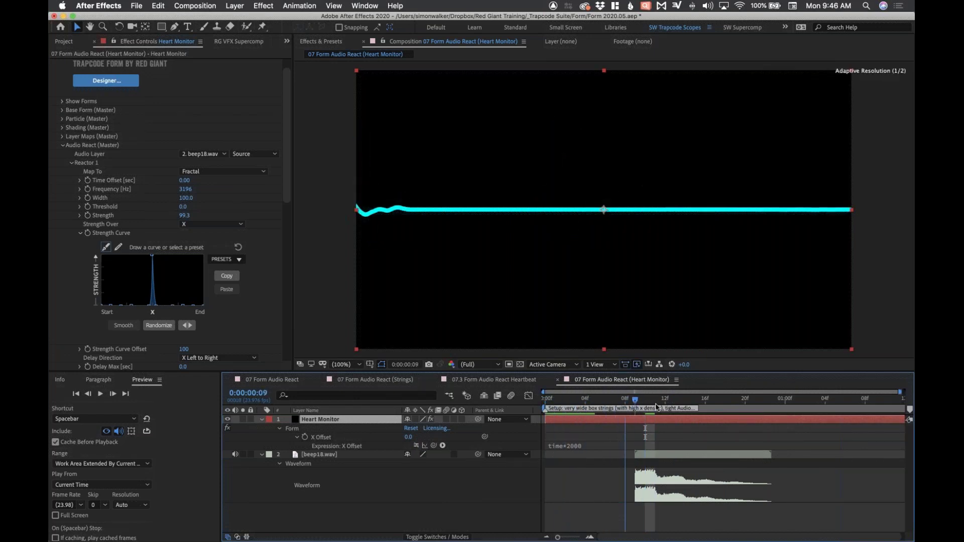
key("Page_Down")
key("Page_Down")
key("Page_Down")
key("Page_Down")
key("Page_Down")
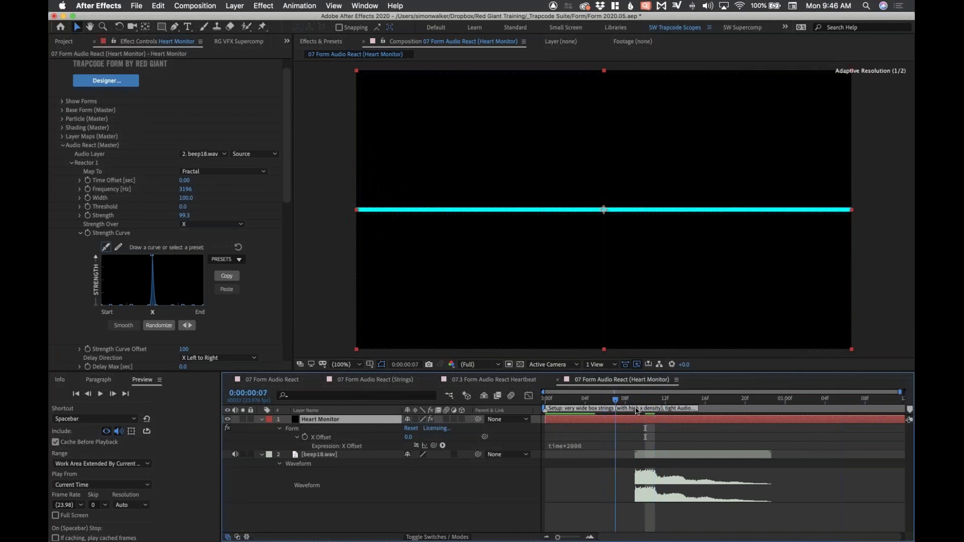
key("Page_Up")
key("Page_Up")
key("Page_Up")
key("Page_Up")
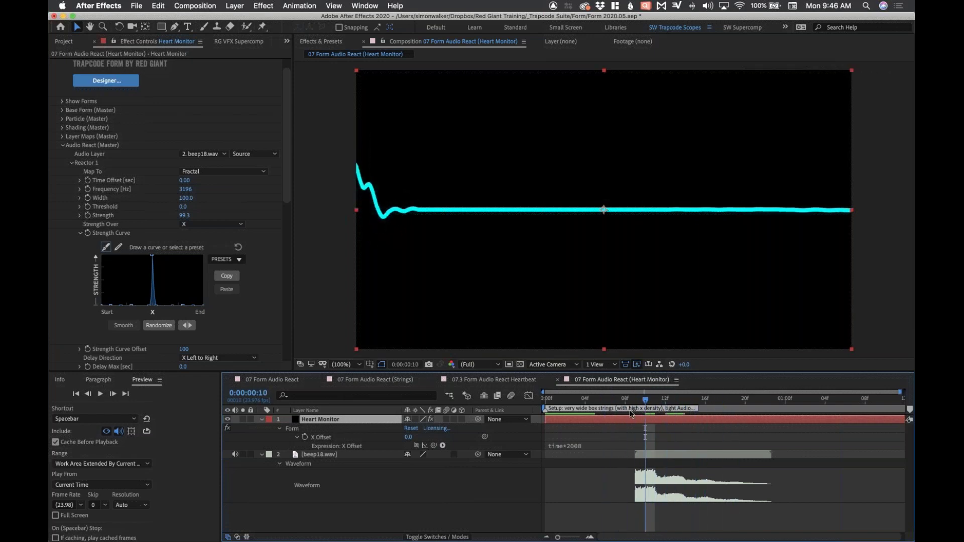
key("Page_Up")
key("Page_Up")
key("Page_Up")
key("Page_Up")
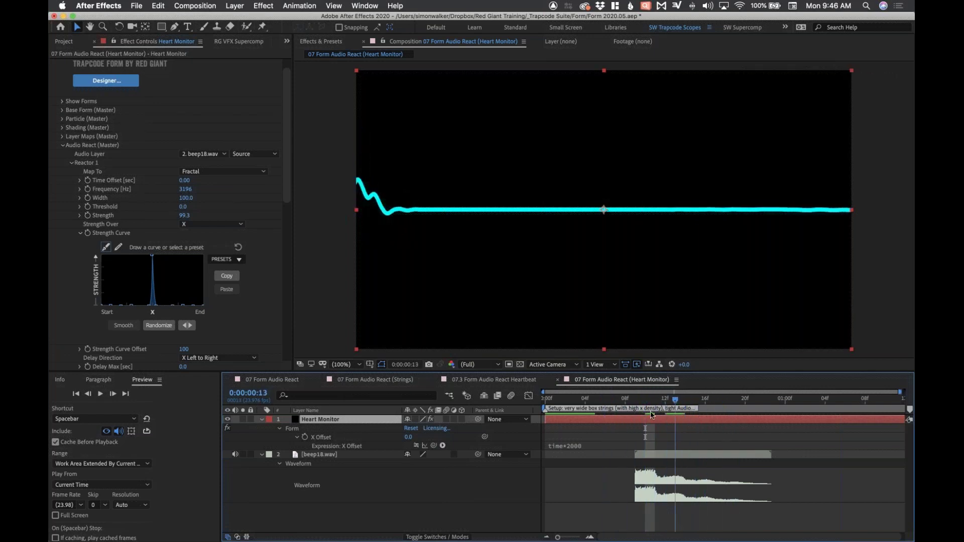
left_click_drag(570, 402, 648, 410)
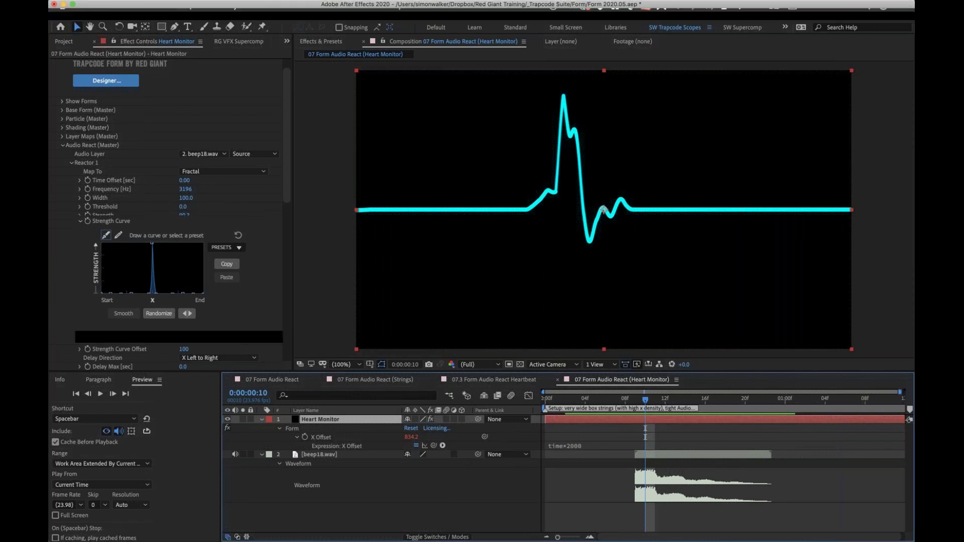
- Try widening the base of Reactor 1's Strength Curve spike toward the start, and narrow it back to a thin spike
scroll(151, 234, "down", 15)
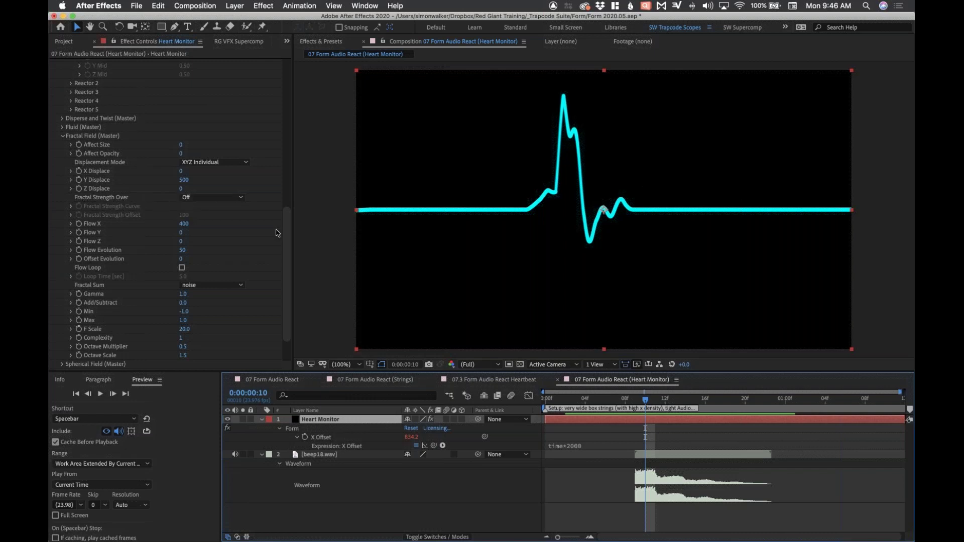
scroll(284, 161, "up", 10)
scroll(276, 113, "up", 2)
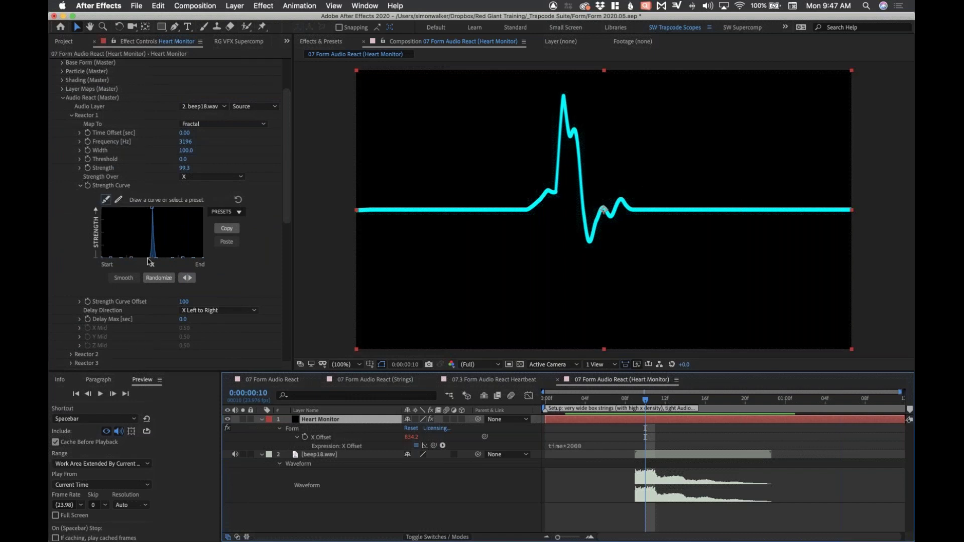
left_click_drag(149, 260, 136, 261)
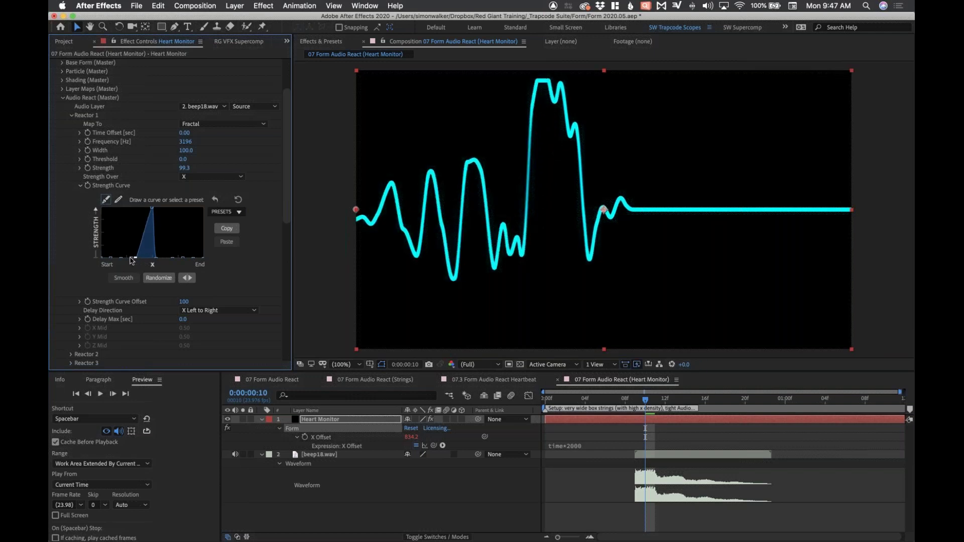
left_click_drag(134, 260, 152, 260)
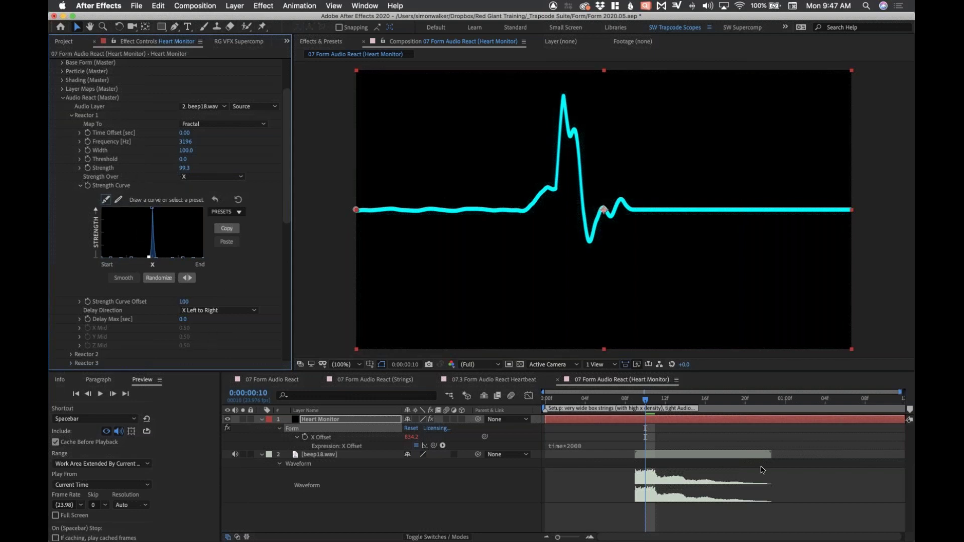
- Preview the pulse with the narrowed Strength Curve and return to frame 0:00:00:10 and the start of the Form settings
key("space")
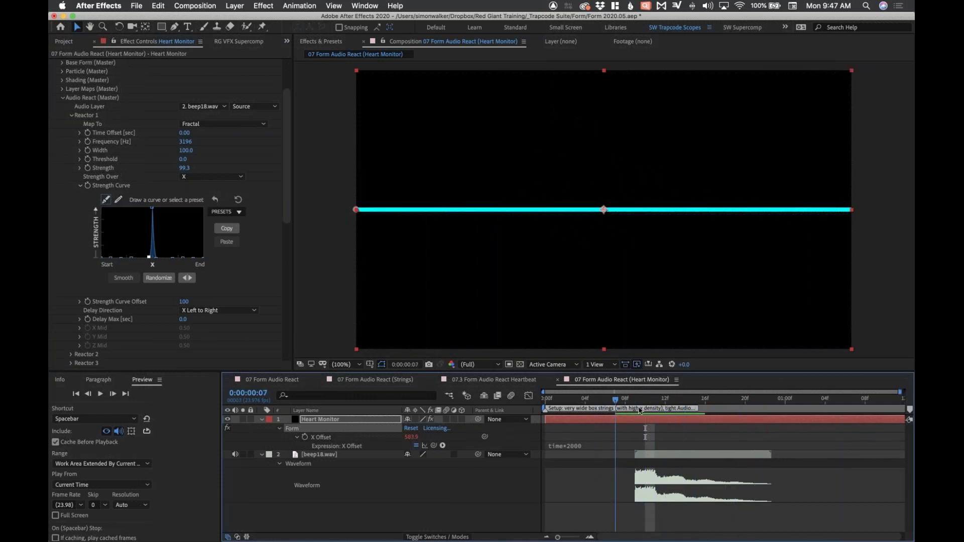
mouse_move(634, 406)
left_mouse_down()
mouse_move(645, 404)
mouse_move(626, 404)
mouse_move(646, 404)
left_mouse_up()
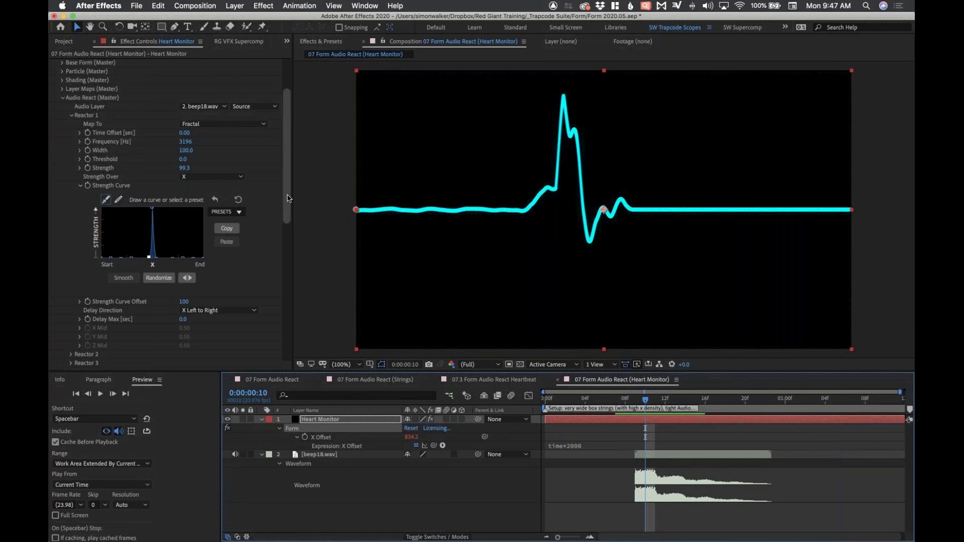
scroll(285, 148, "up", 2)
scroll(287, 136, "up", 5)
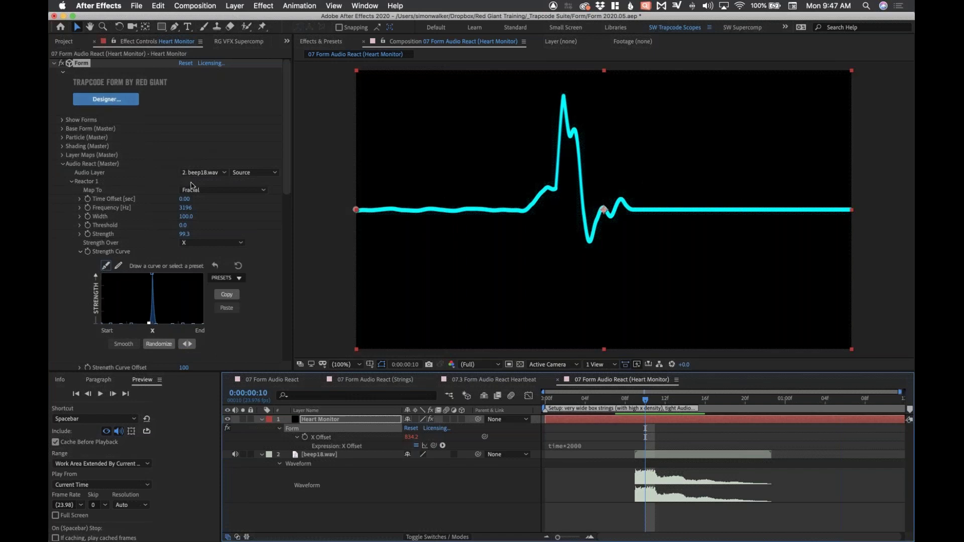
- Switch to Chrome and look through the open Red Giant FTX: Spin videos, Music Visualization with Trapcode Suite and Trapcode Sound Keys tutorial pages
key("super+Tab")
key("super+Tab")
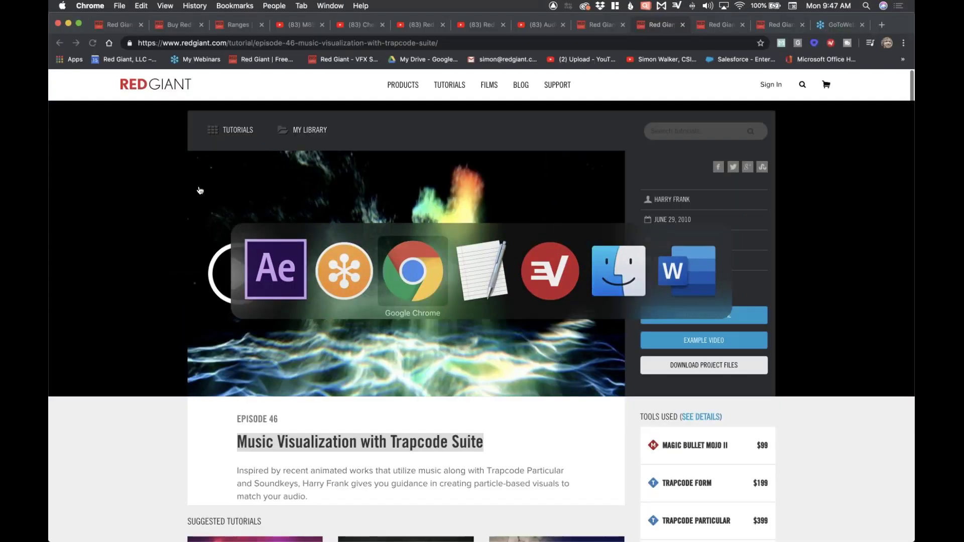
left_click(363, 30)
left_click(418, 30)
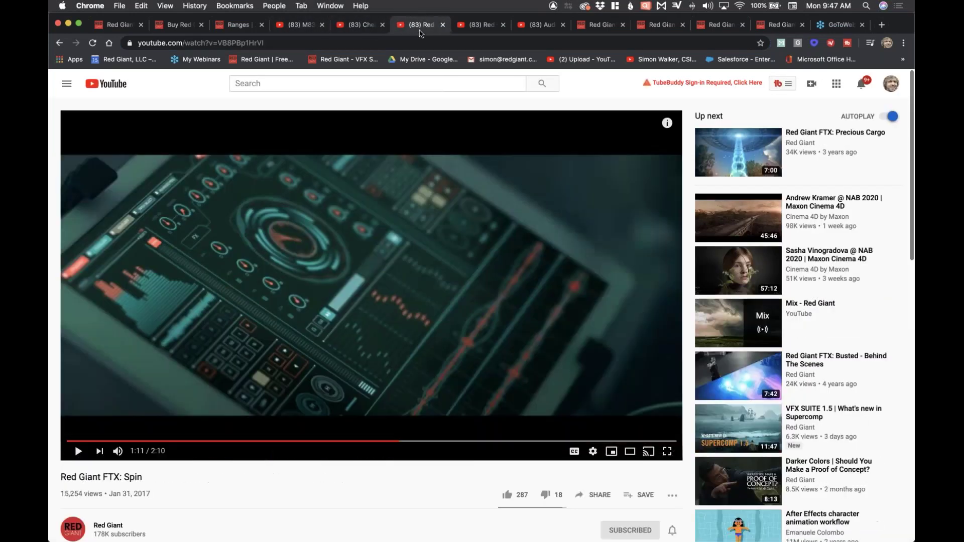
left_click(486, 30)
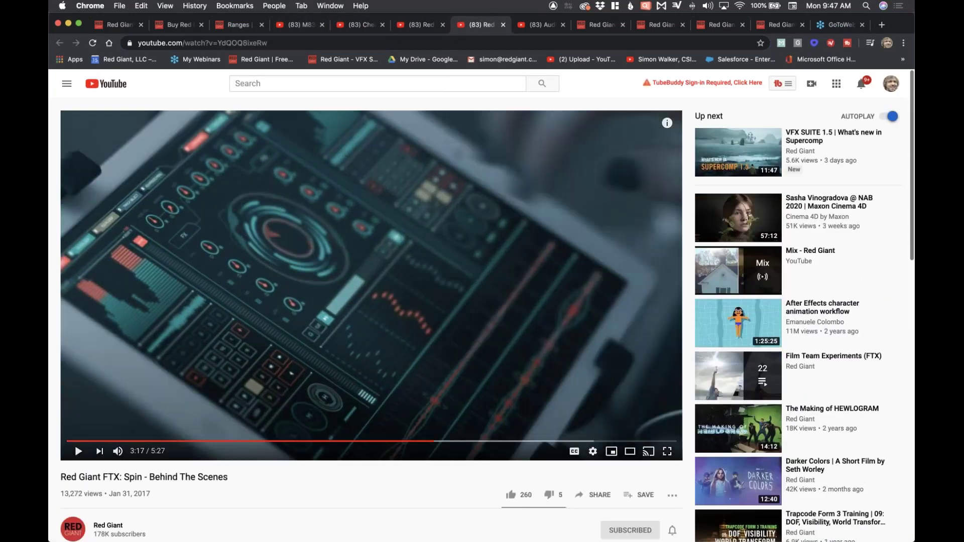
left_click(605, 31)
left_click(667, 32)
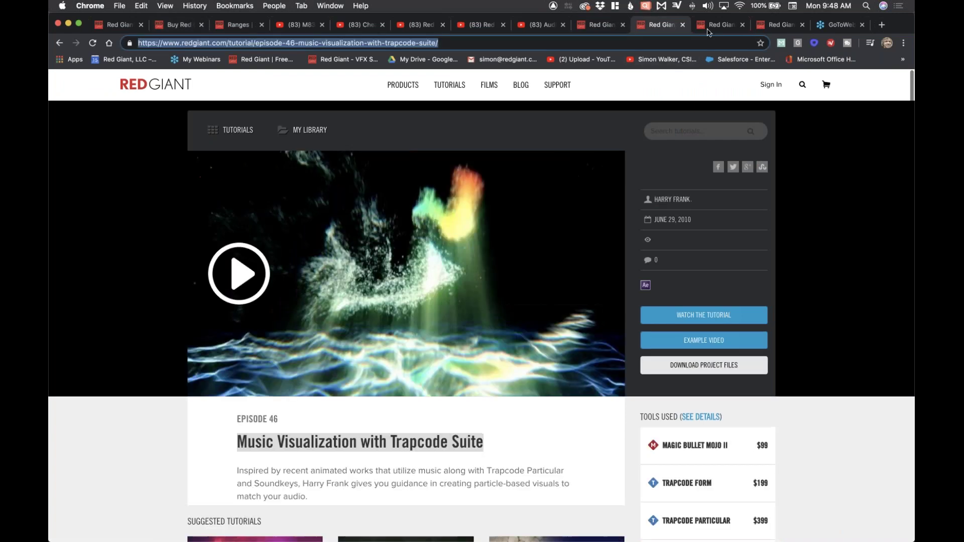
left_click(713, 30)
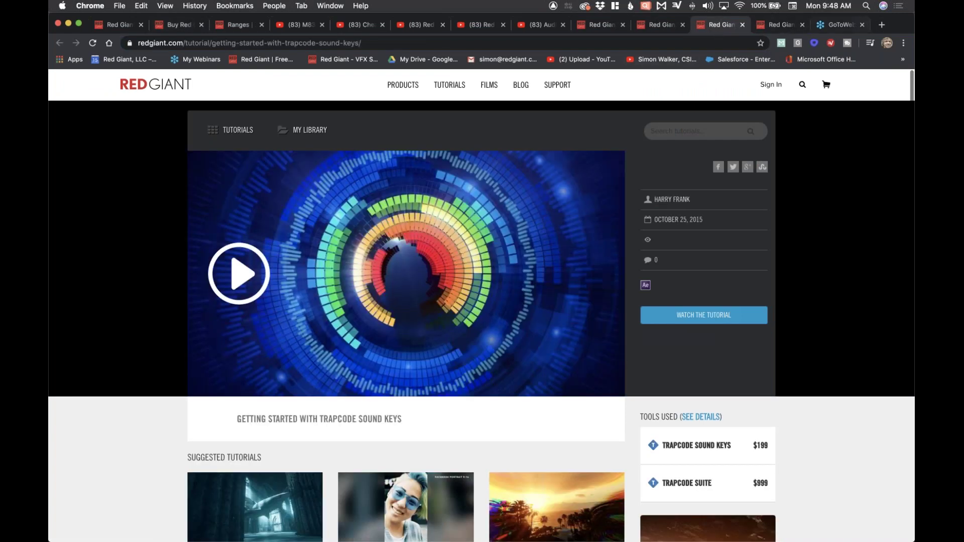
- Open the presenter's YouTube channel videos page in a new browser tab
left_click(881, 25)
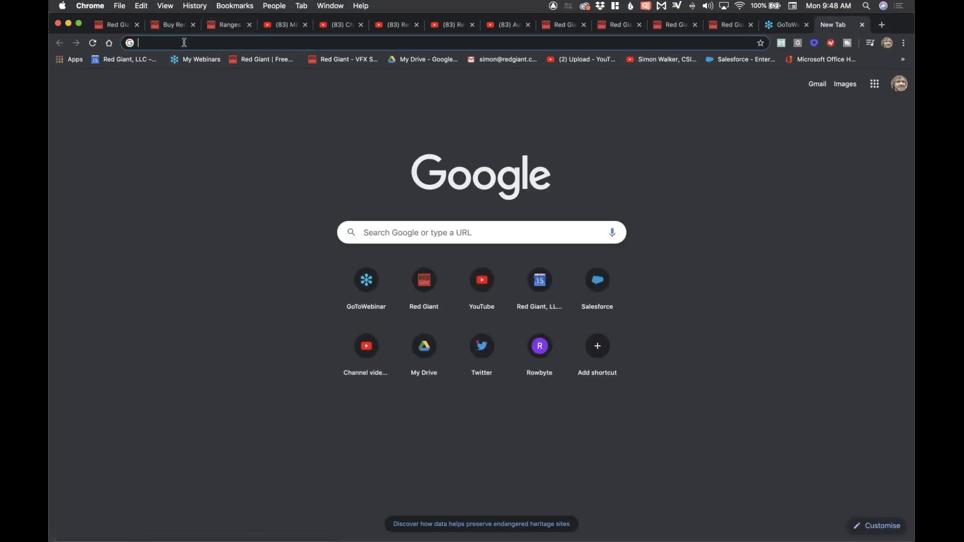
type("you")
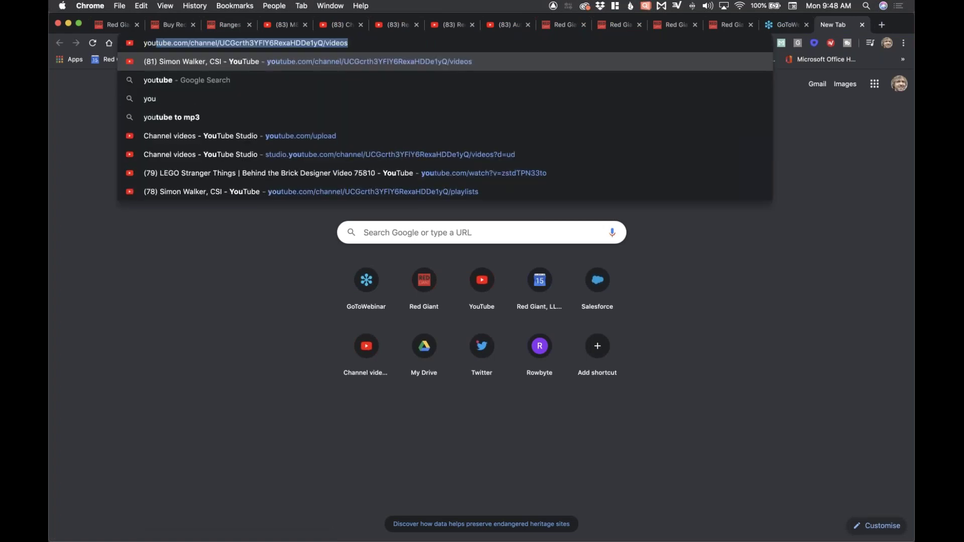
key("Return")
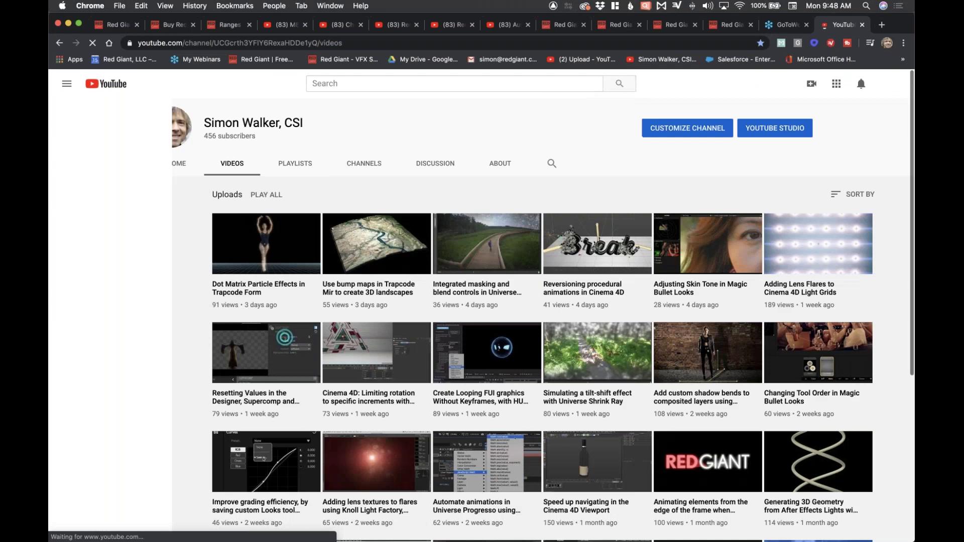
left_click(67, 83)
- Look through the channel's uploads down to the oldest ones and open the Audio React in Trapcode Form video
scroll(375, 238, "down", 3)
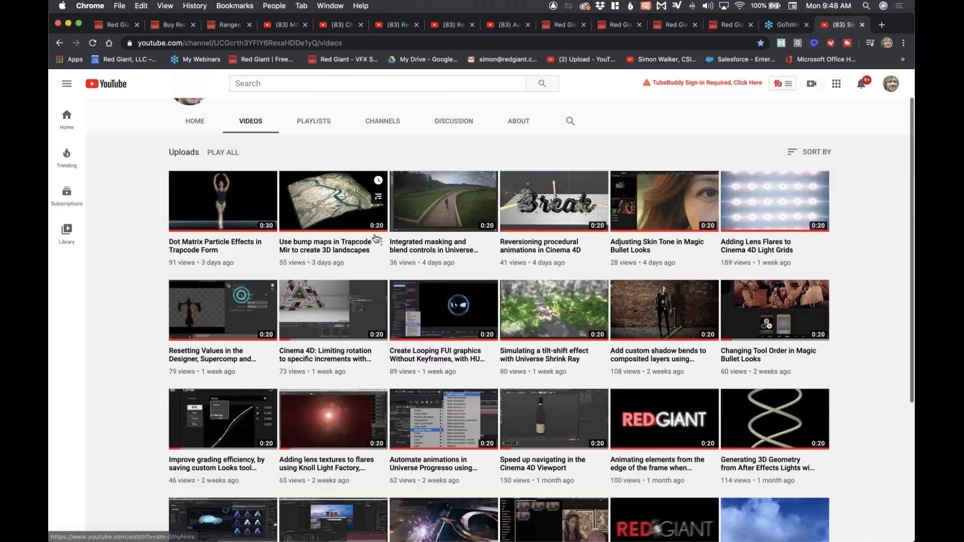
scroll(375, 239, "down", 10)
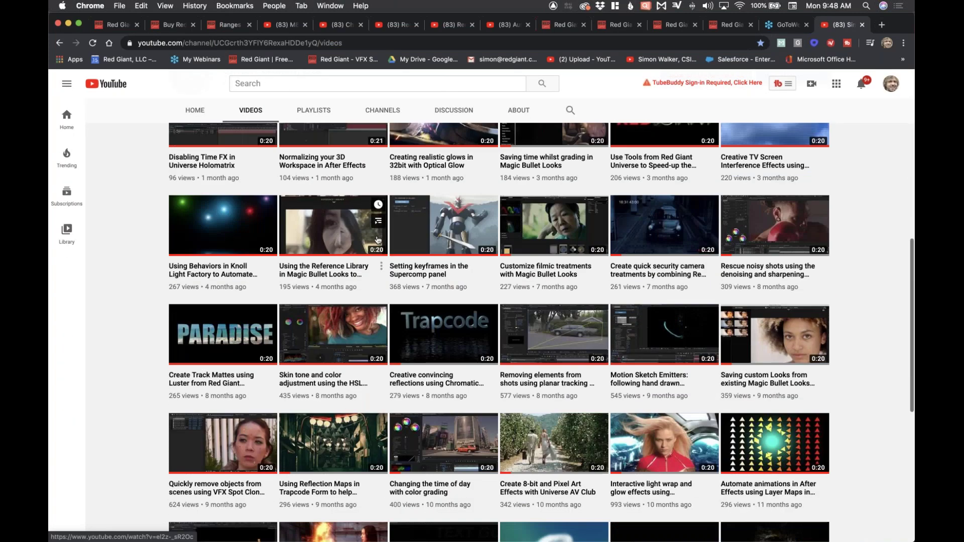
scroll(550, 447, "down", 10)
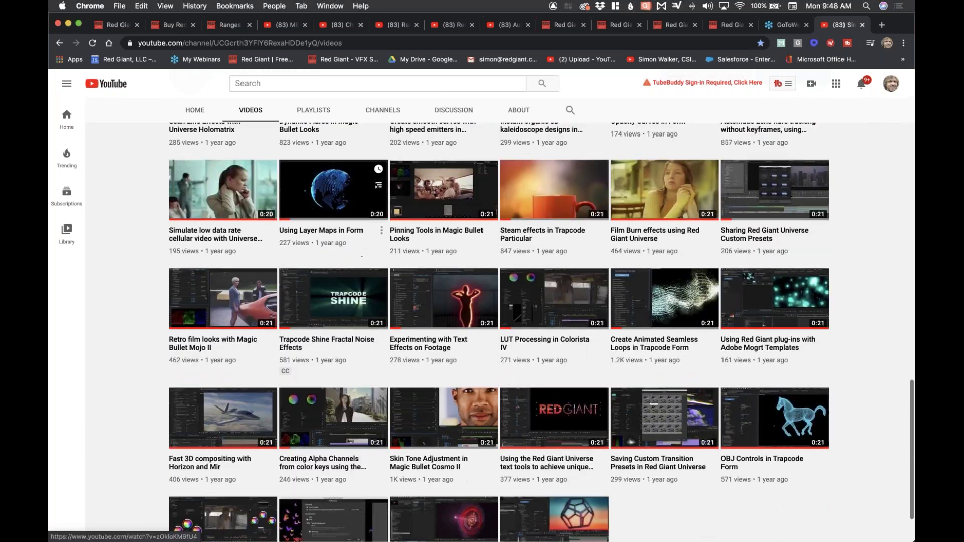
scroll(550, 448, "up", 5)
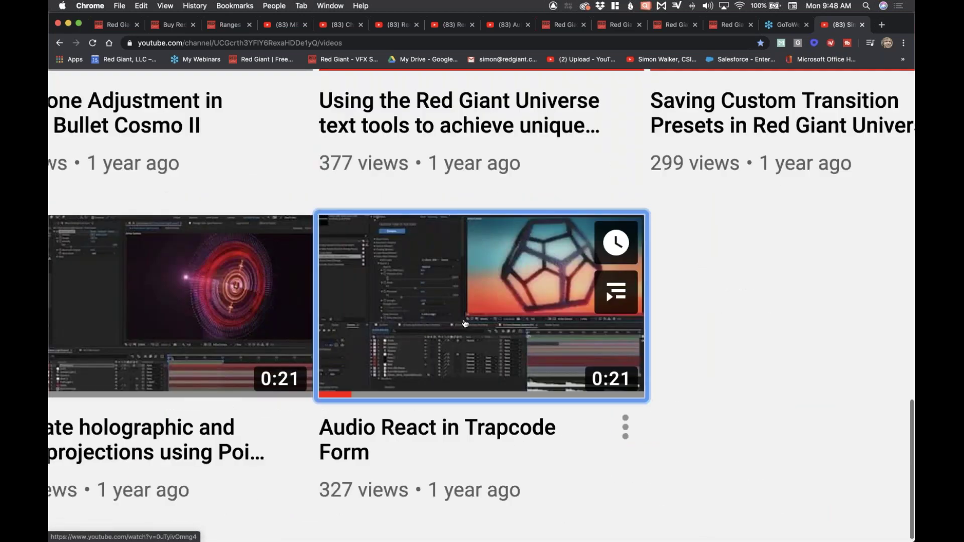
scroll(465, 324, "down", 5)
left_click(552, 449)
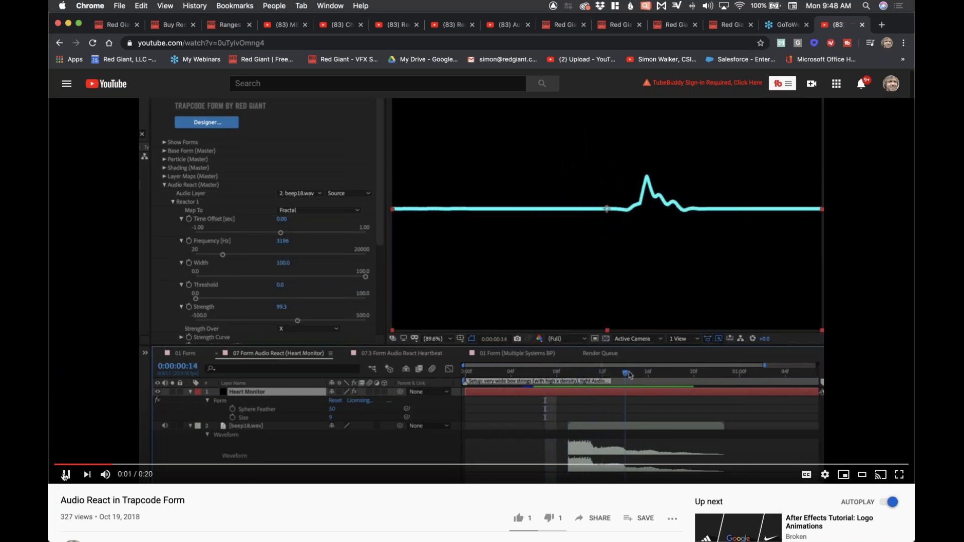
- Pause the Audio React in Trapcode Form video near its start and expand the full description
left_click(64, 475)
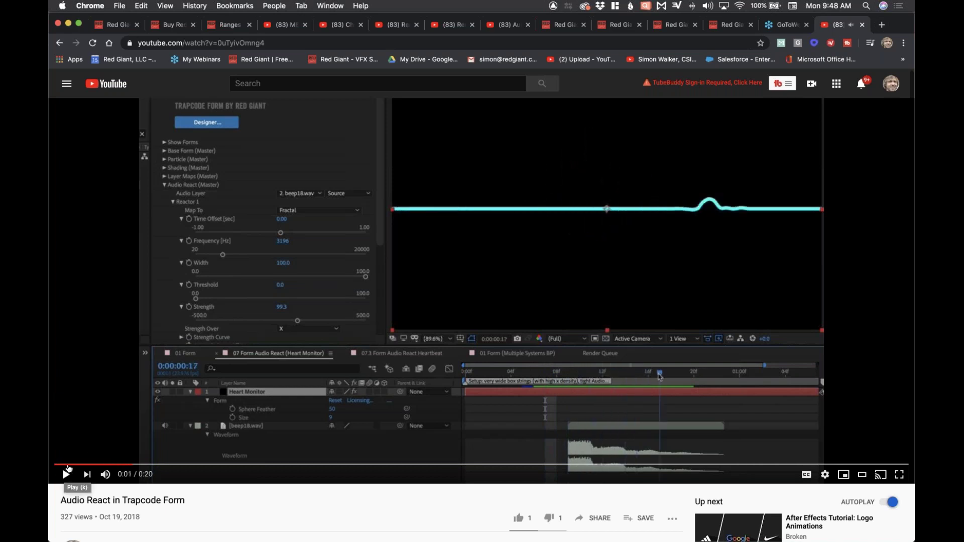
mouse_move(80, 465)
left_mouse_down()
mouse_move(120, 468)
mouse_move(80, 467)
mouse_move(91, 467)
left_mouse_up()
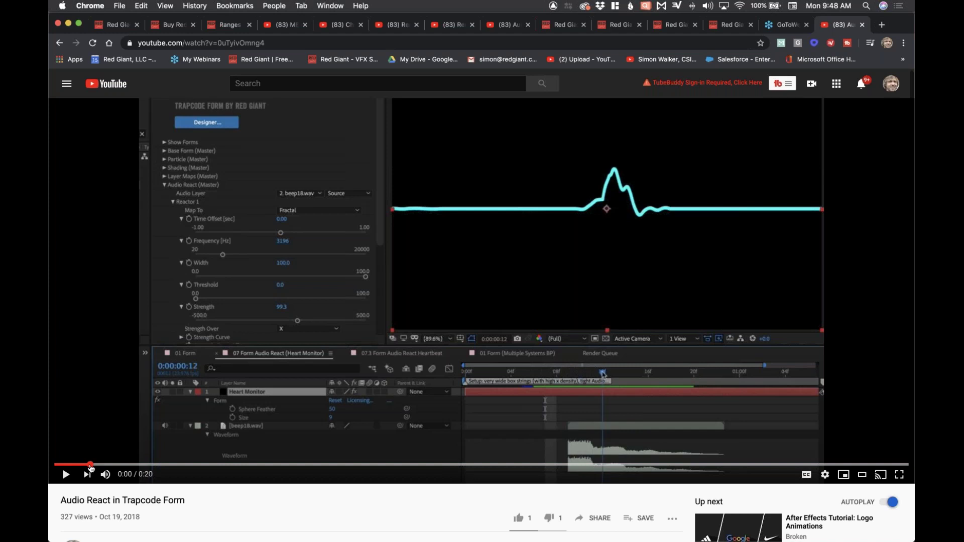
scroll(89, 434, "down", 5)
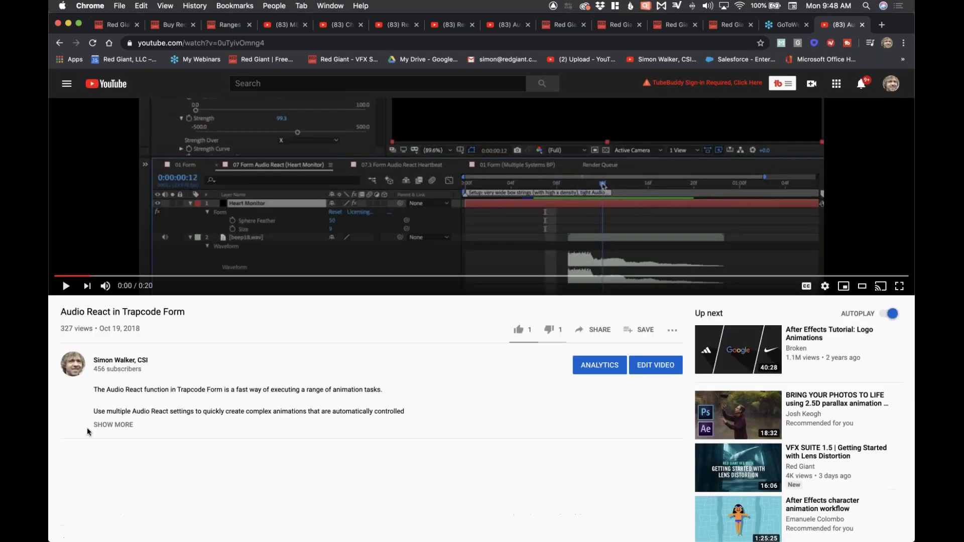
left_click(115, 365)
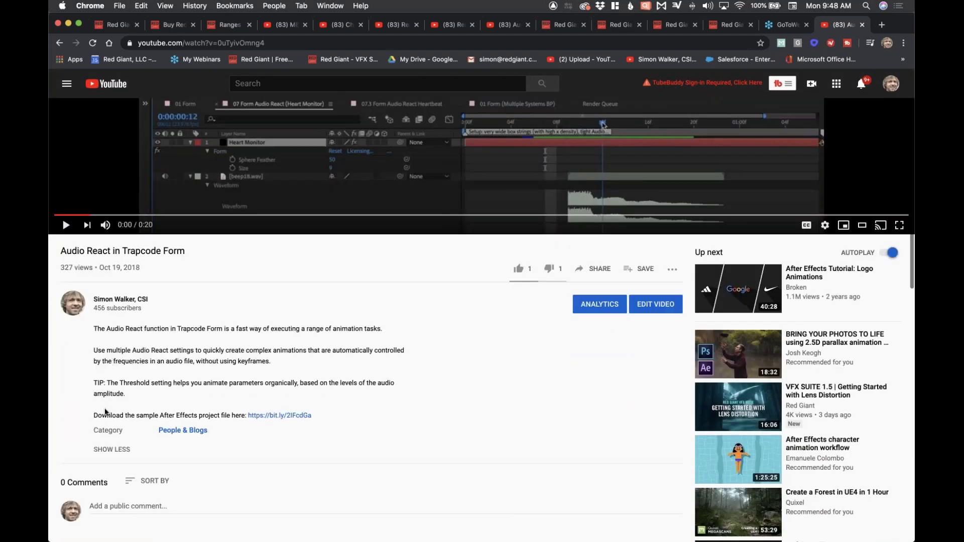
- Highlight the sample After Effects project download line in the description and the video's title
left_click_drag(103, 413, 198, 415)
left_click(382, 438)
left_click_drag(188, 252, 59, 255)
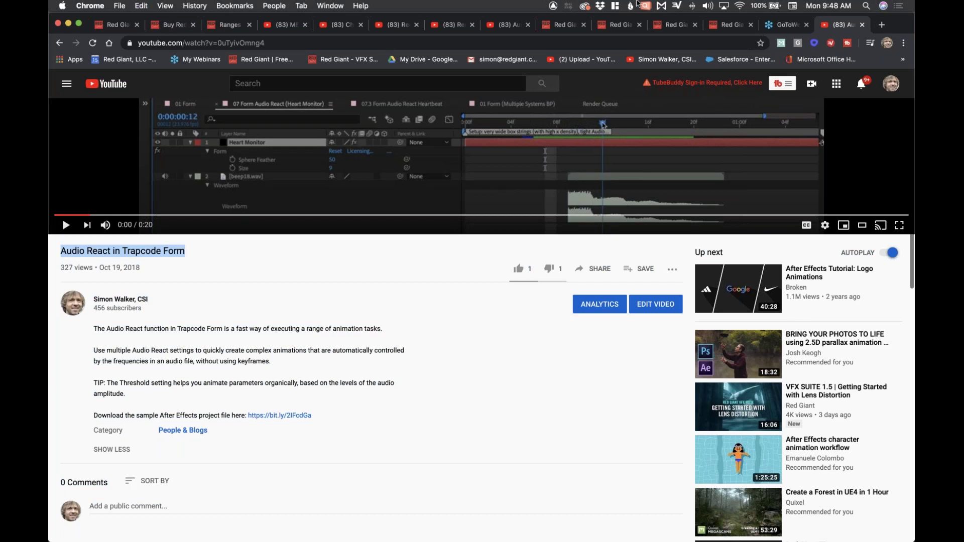
left_click(224, 43)
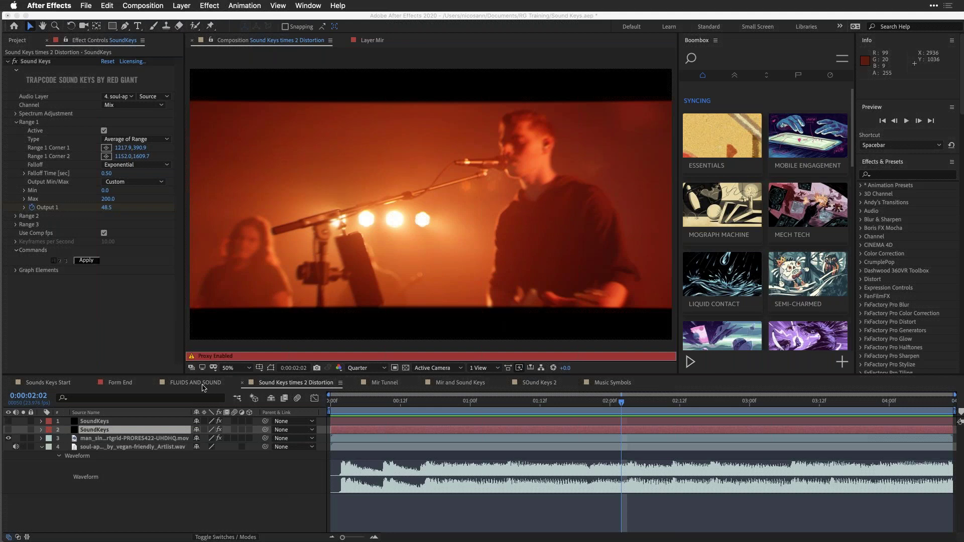
- Bring up the FLUIDS AND SOUND composition in After Effects and view the list of installed extensions that includes Boombox
left_click(203, 385)
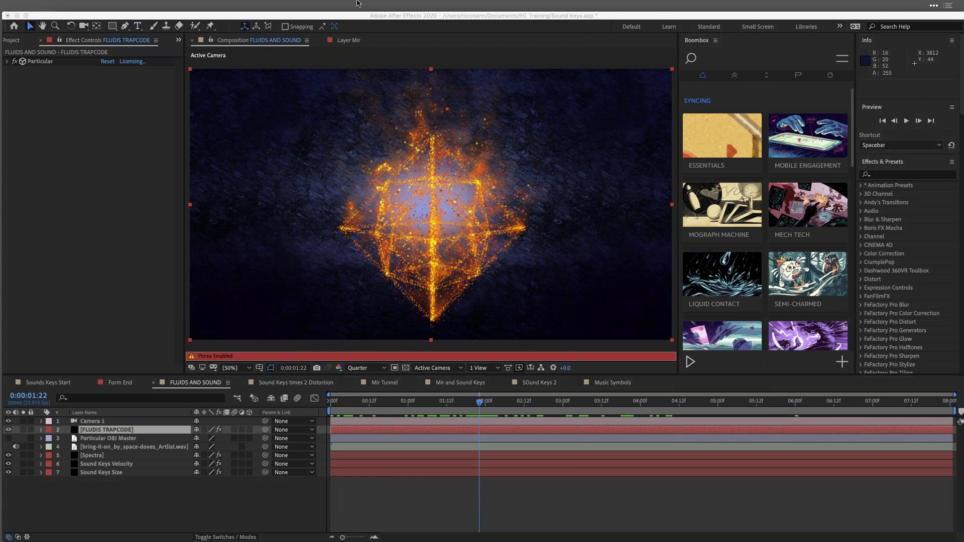
left_click(307, 6)
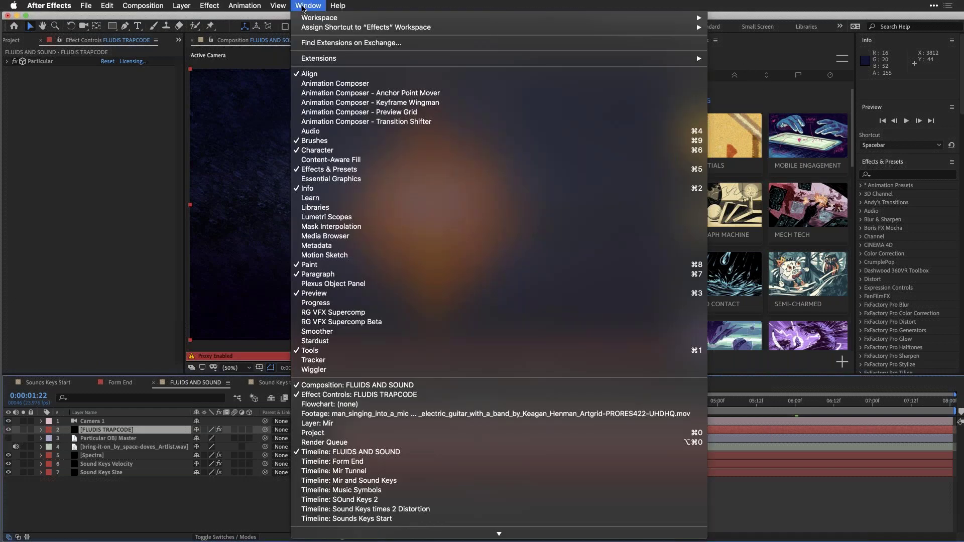
mouse_move(314, 58)
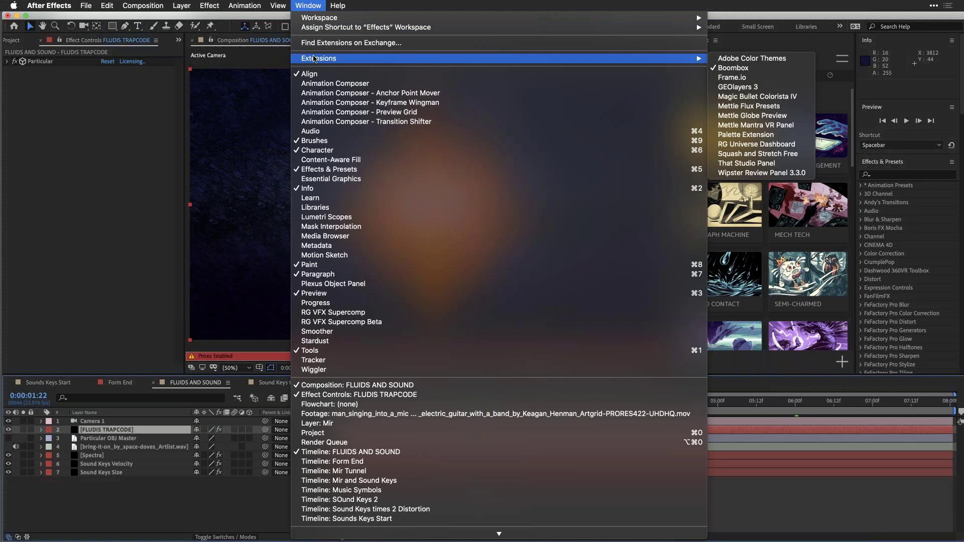
left_click(828, 55)
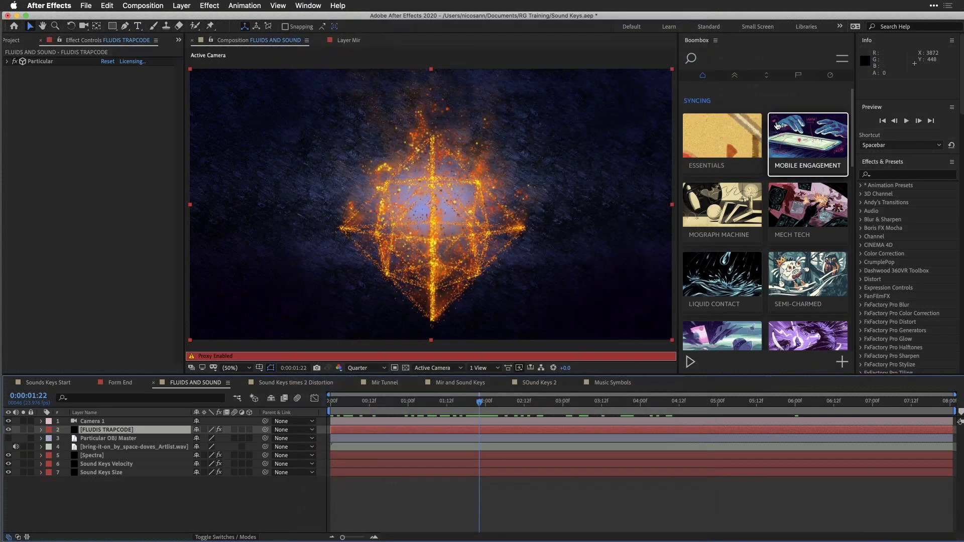
- Widen the Boombox panel and look through its sound packs down to the ones available for download
scroll(722, 225, "down", 5)
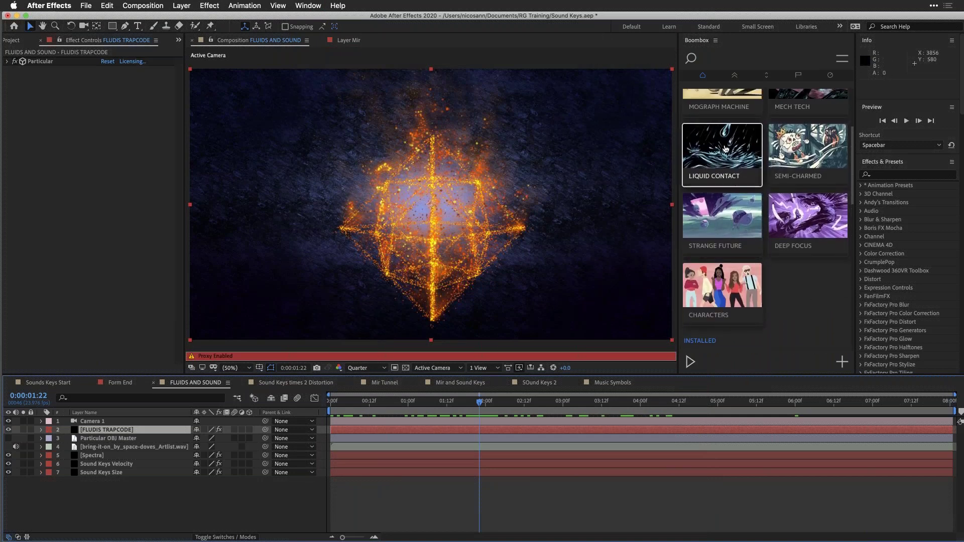
left_click(699, 154)
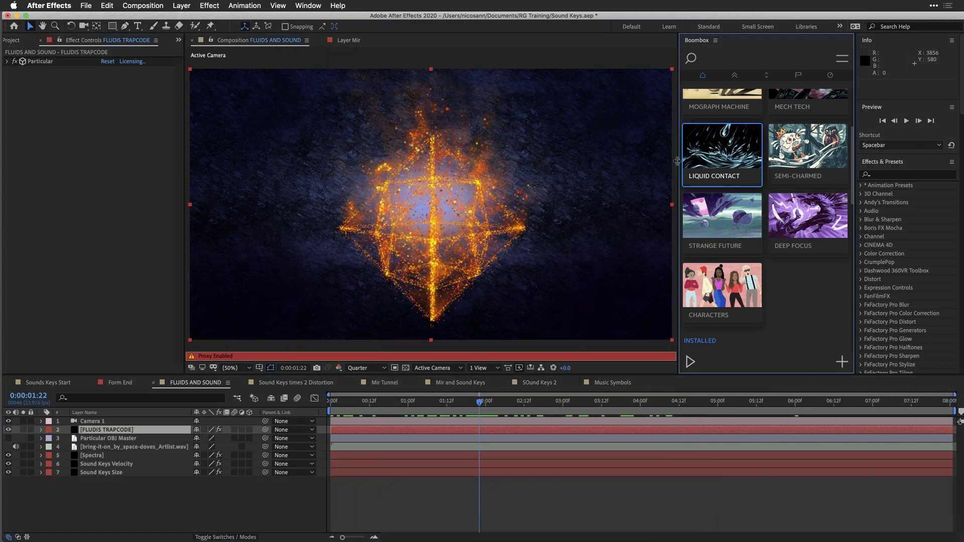
left_click_drag(677, 161, 622, 160)
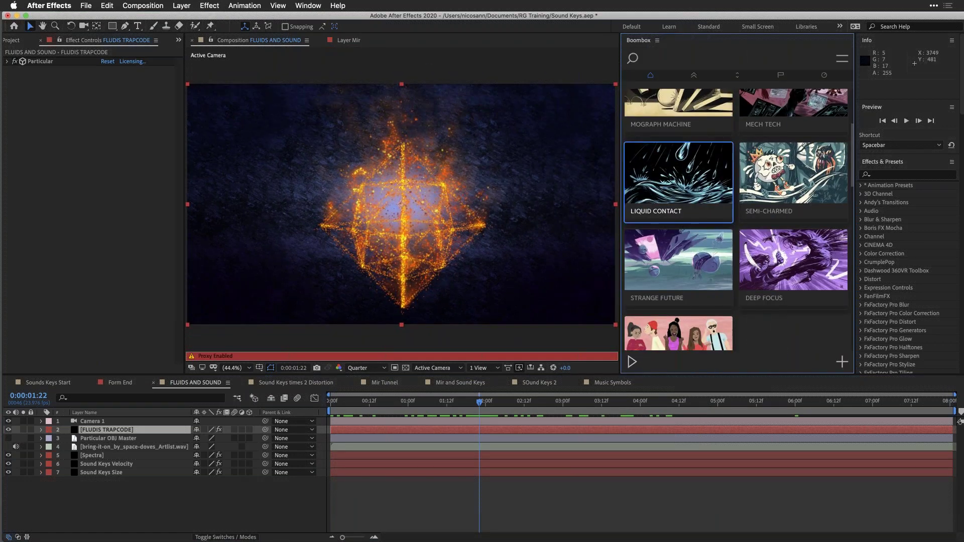
left_click(841, 362)
scroll(675, 299, "down", 5)
scroll(675, 299, "down", 10)
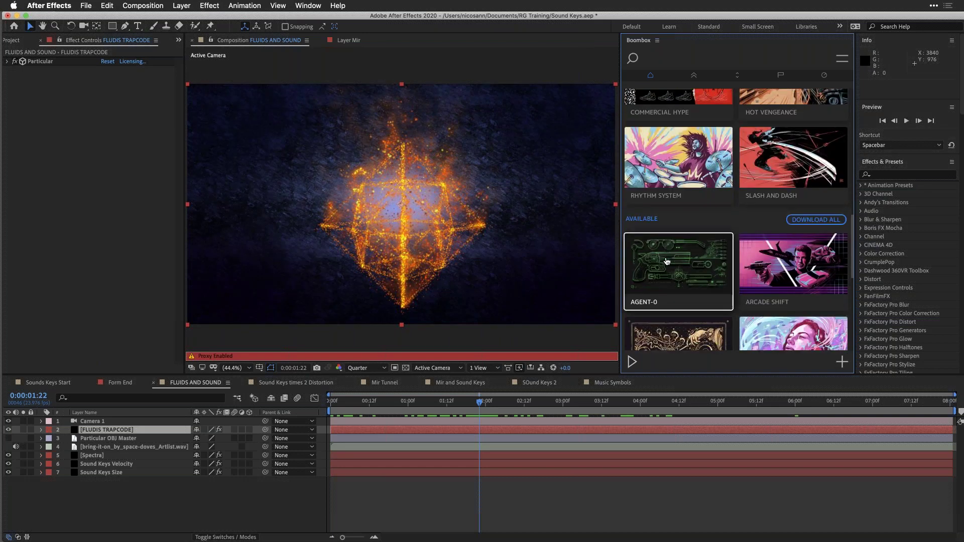
scroll(667, 261, "down", 2)
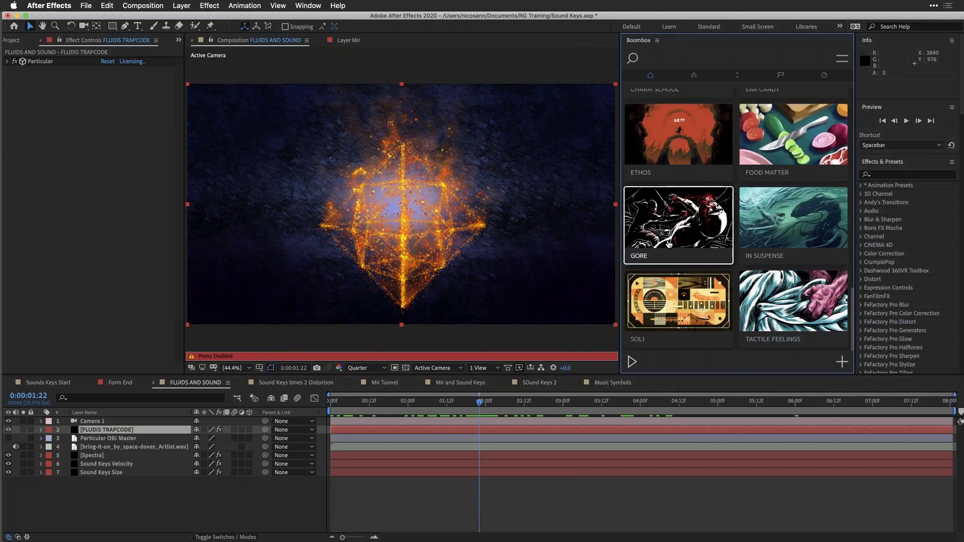
- Open the details of the GORE sound pack in Boombox and download the pack
left_click(673, 240)
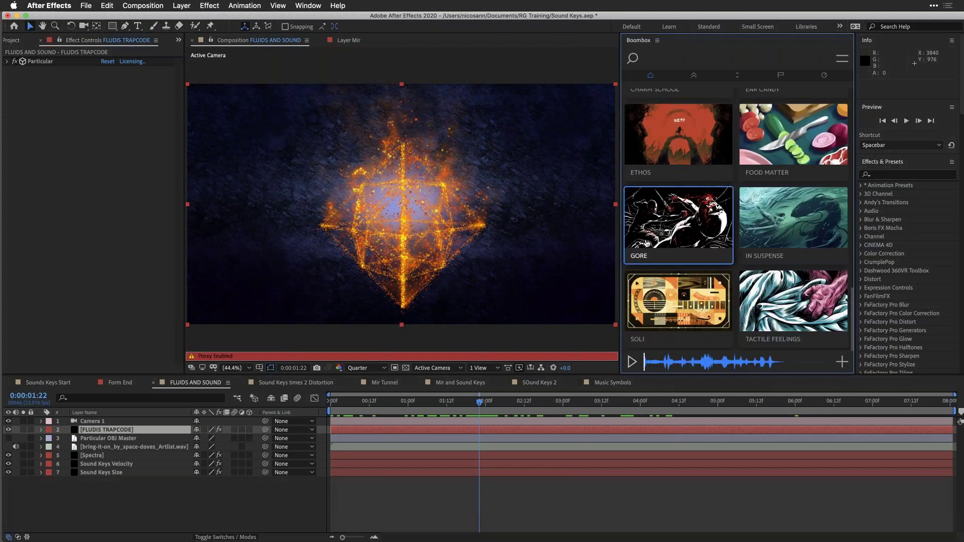
left_click(674, 238)
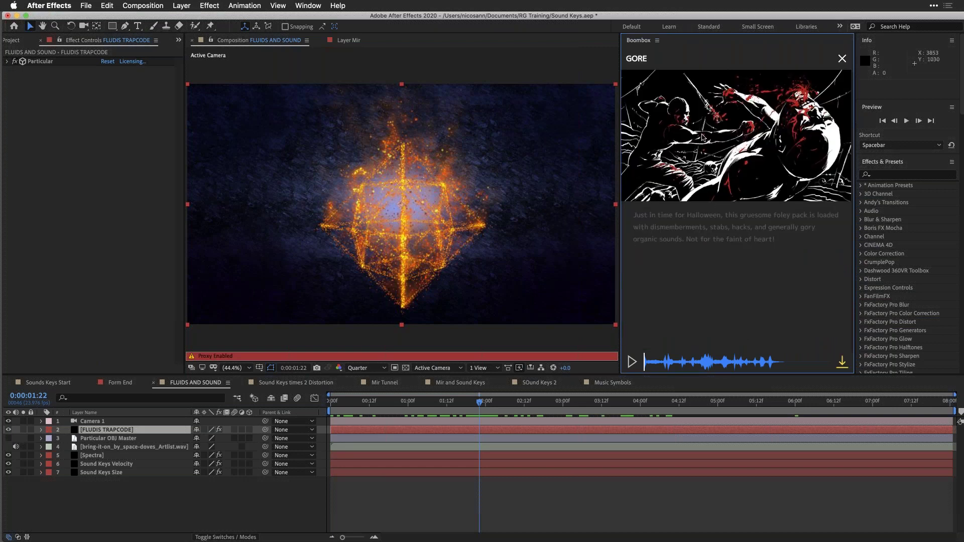
left_click(841, 365)
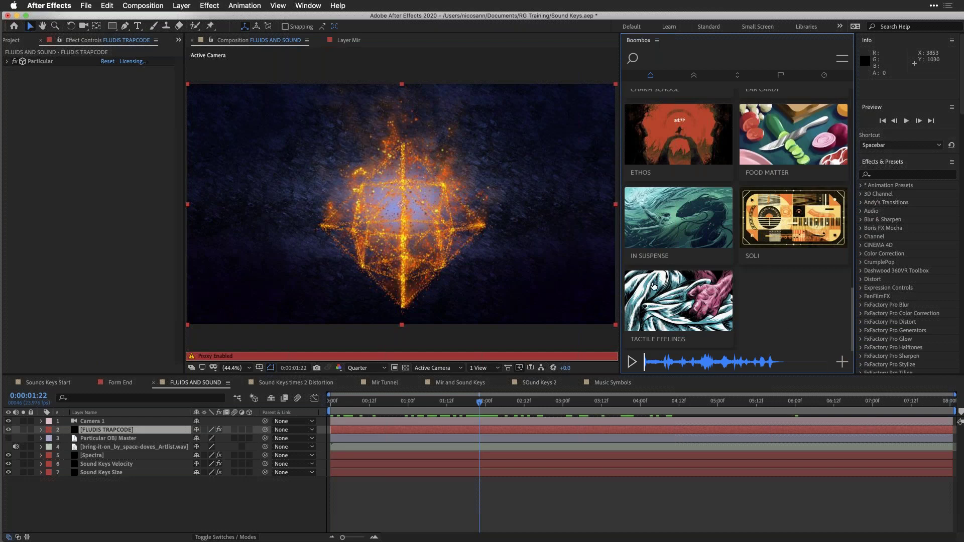
- Return to the start of the Boombox pack list, narrow the panel and close it
left_click_drag(654, 286, 655, 507)
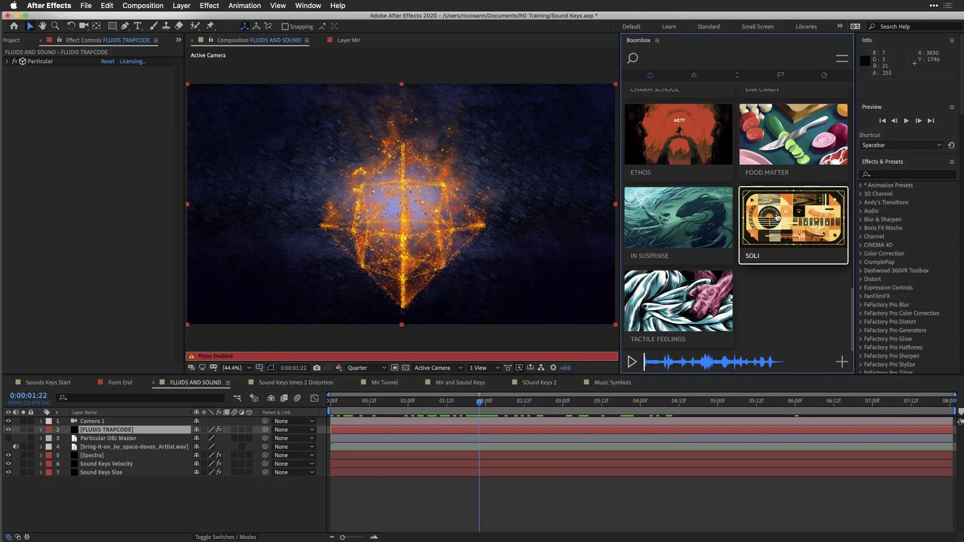
scroll(777, 217, "up", 5)
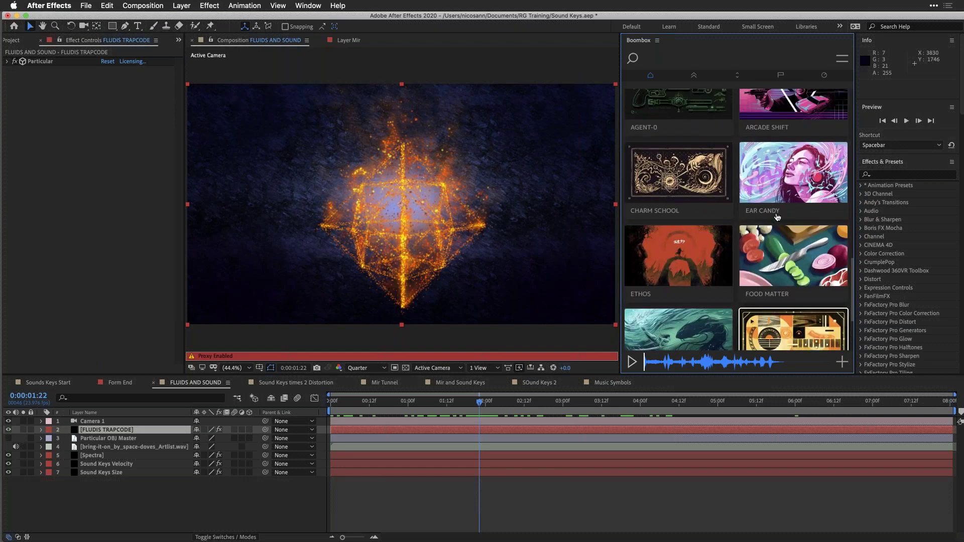
scroll(770, 233, "up", 10)
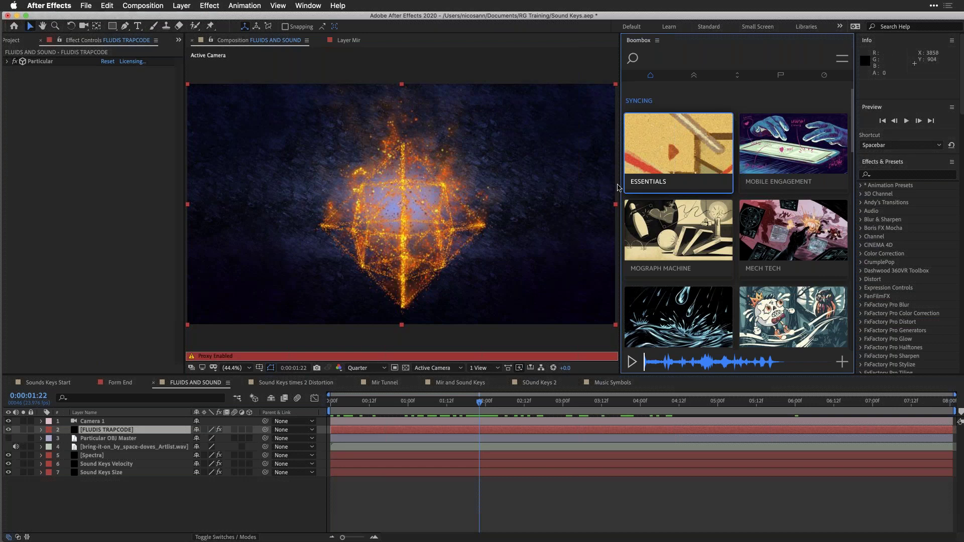
left_click_drag(623, 185, 647, 183)
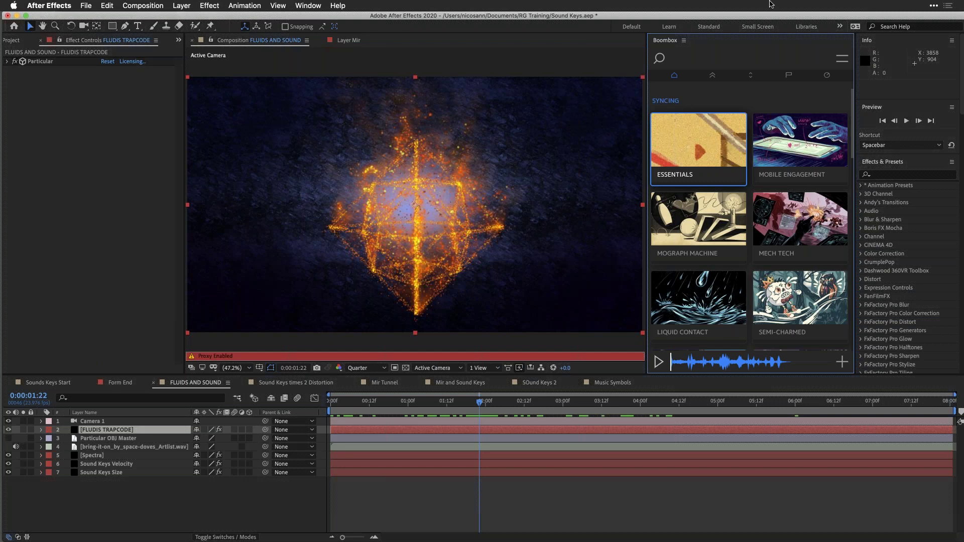
left_click(686, 42)
left_click(699, 50)
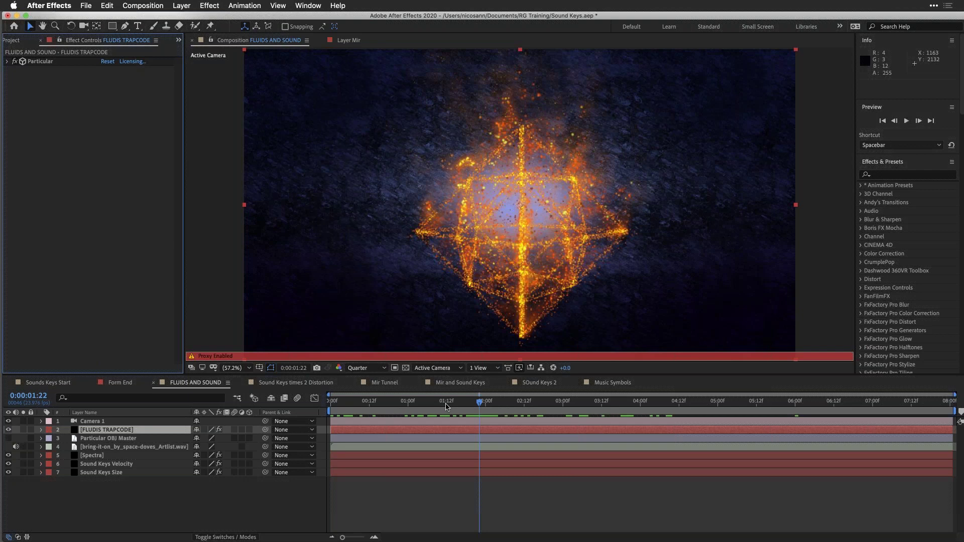
- Preview the FLUIDS AND SOUND composition from its first frame, stop at 0:00:02:00, raise the sound volume and play it again
key("Home")
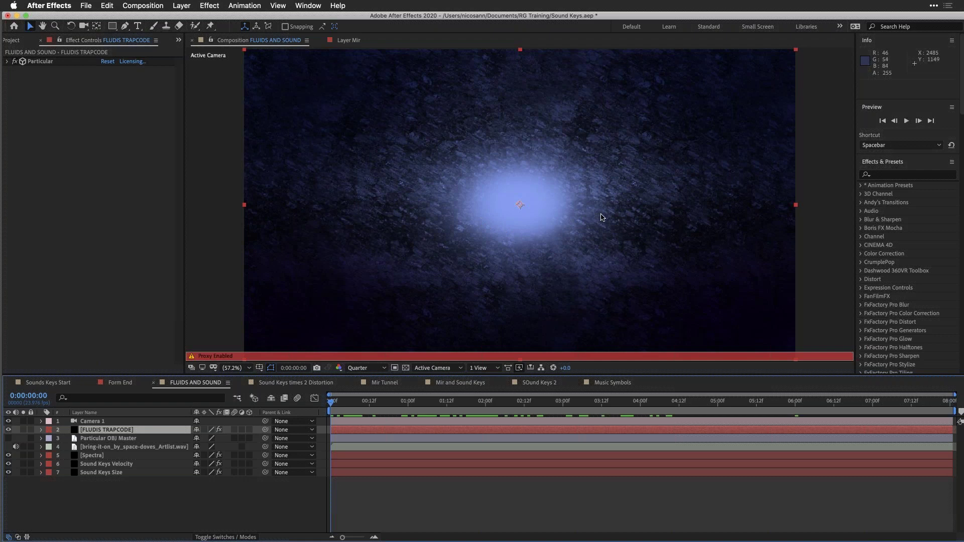
key("space")
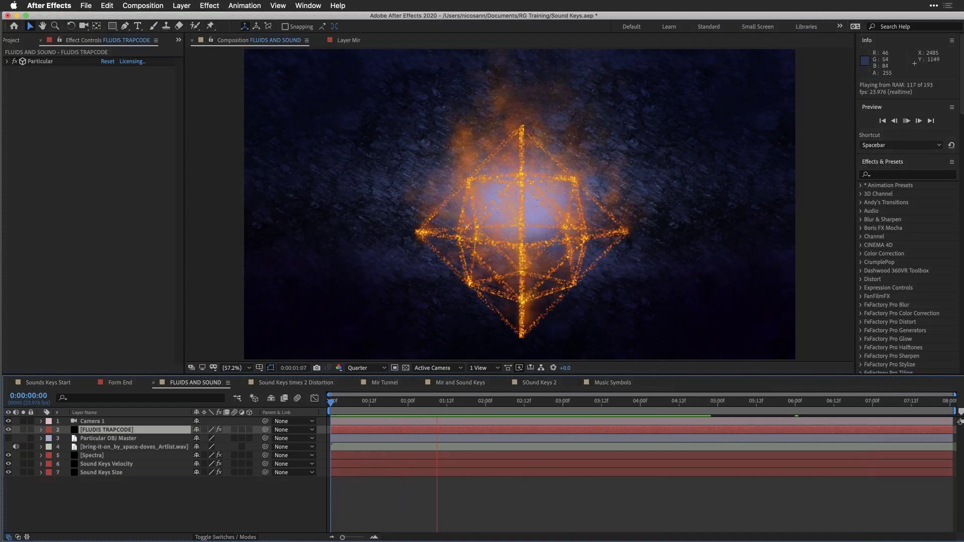
key("space")
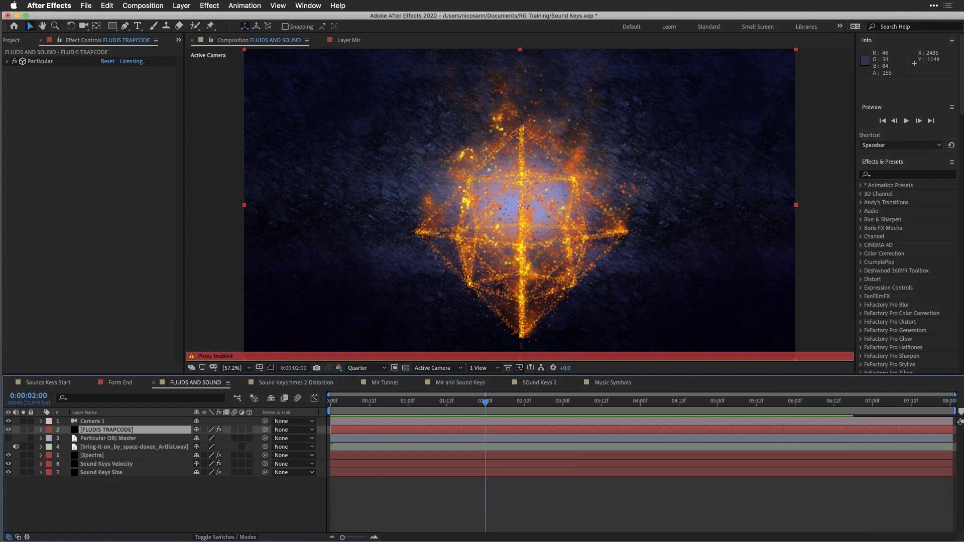
key("XF86AudioRaiseVolume")
key("space")
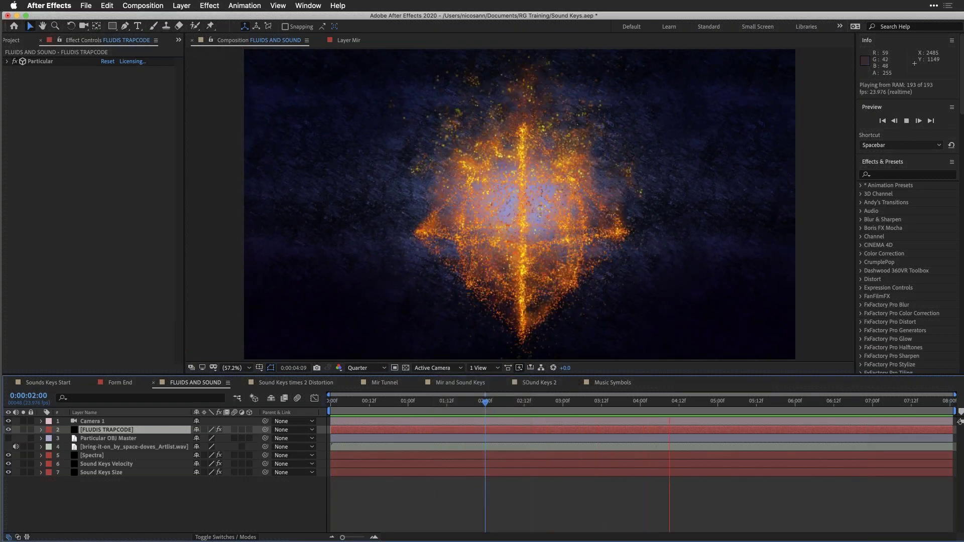
- Stop the preview and scrub the FLUIDS AND SOUND composition to 0:00:05:05
key("space")
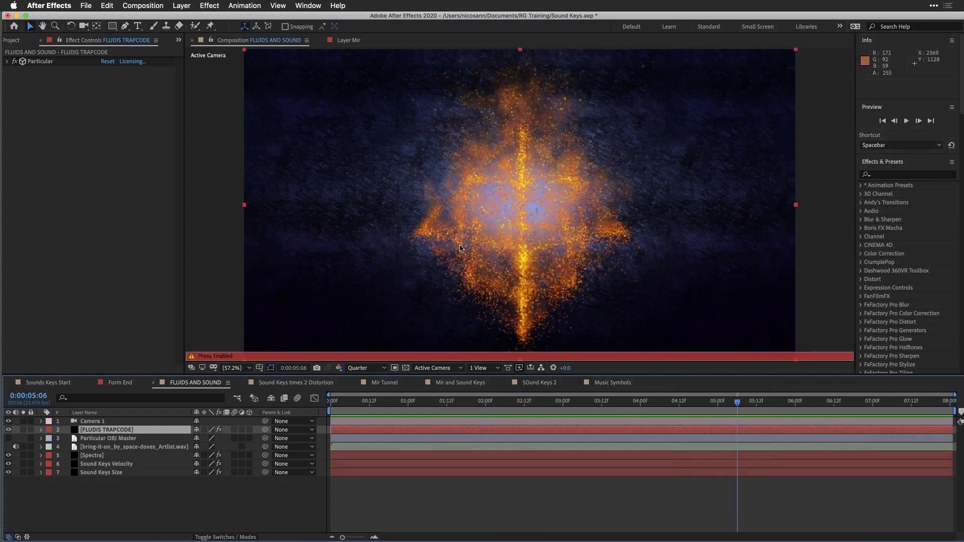
mouse_move(599, 405)
left_mouse_down()
mouse_move(424, 408)
mouse_move(612, 406)
left_mouse_up()
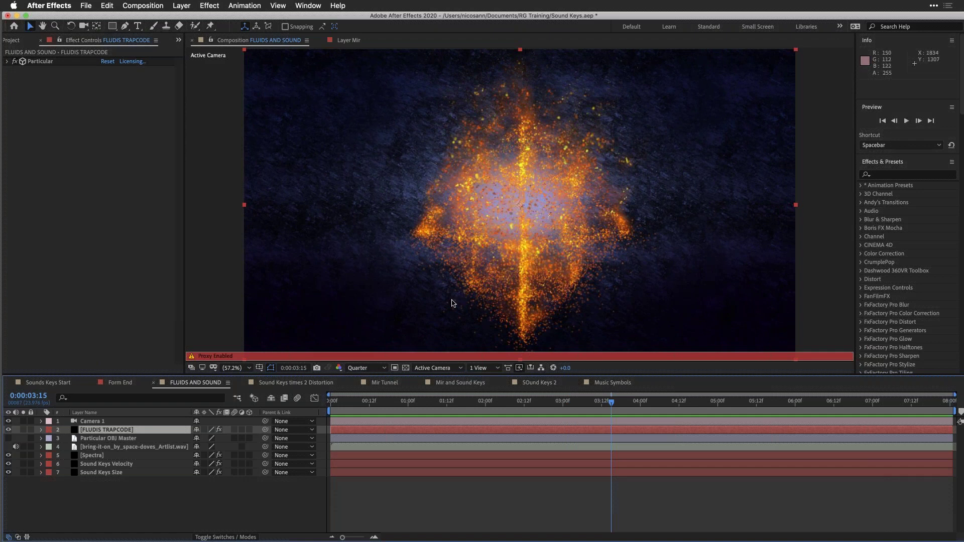
left_click_drag(676, 405, 734, 405)
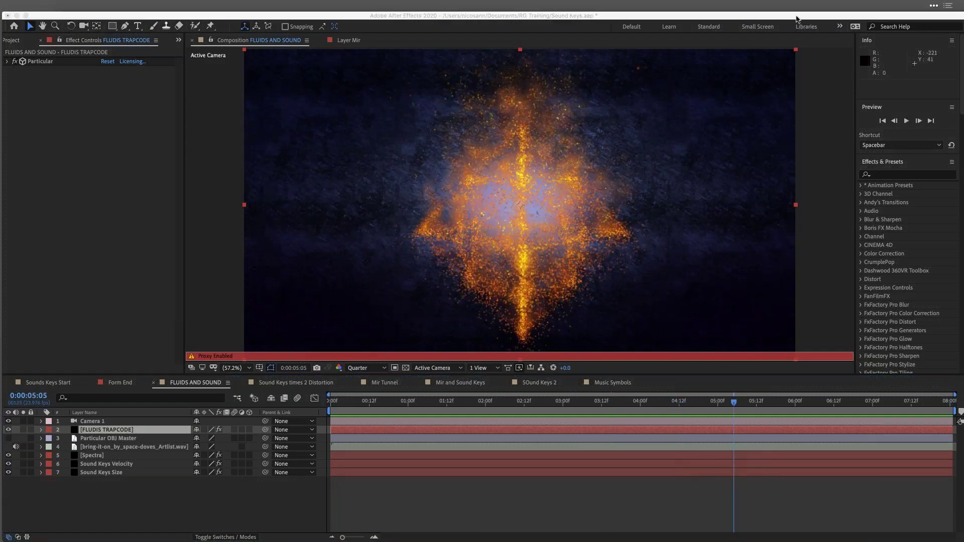
- Compare the Sound Keys settings of the Sound Keys Velocity and Sound Keys Size layers
left_click(99, 467)
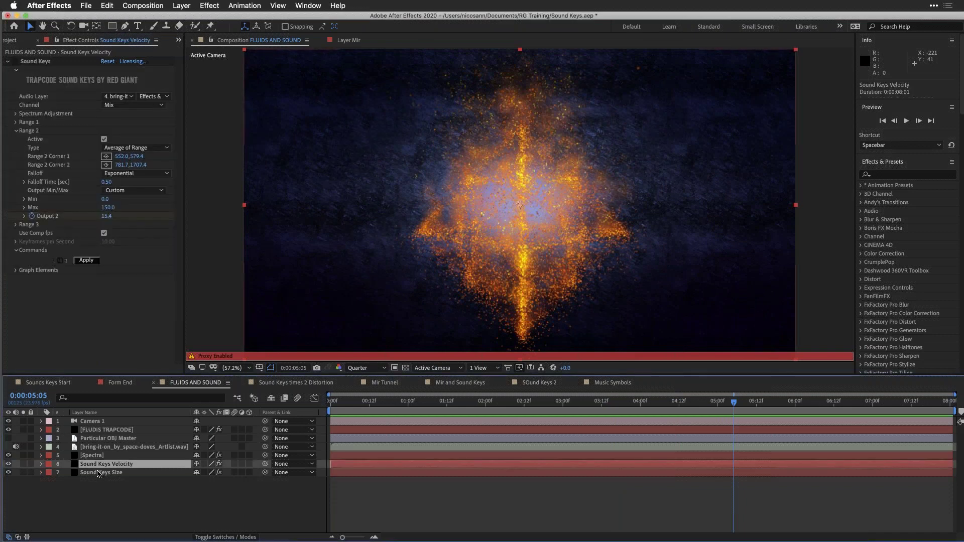
left_click(99, 472)
left_click(99, 467)
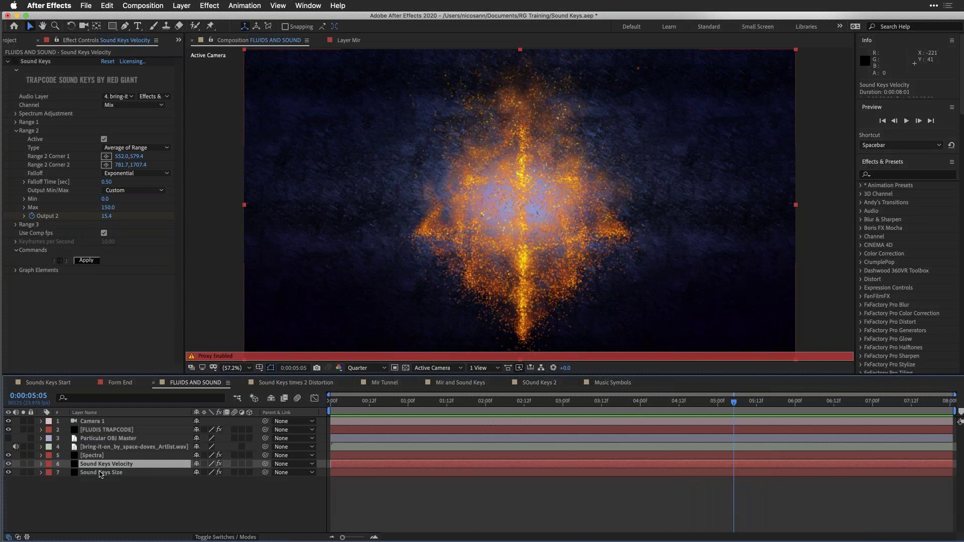
left_click(100, 474)
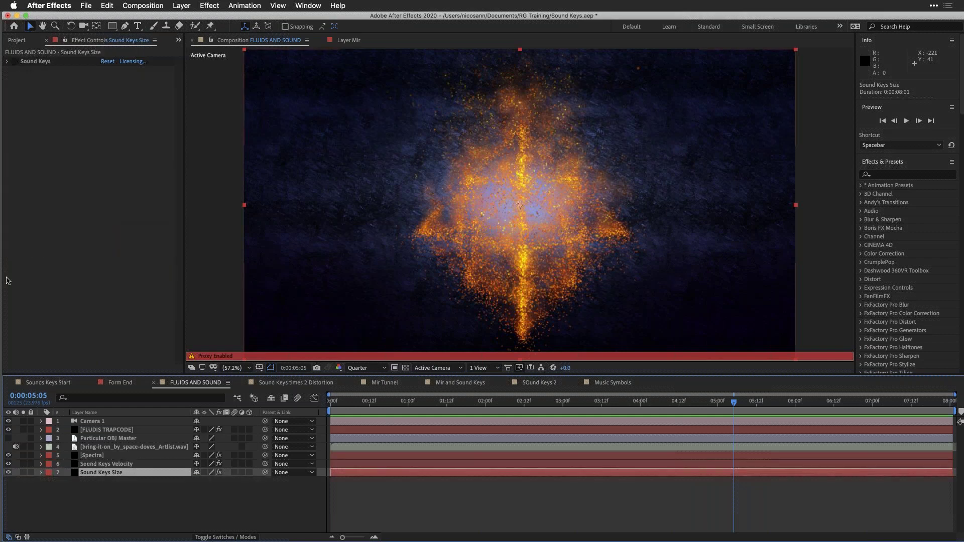
- Isolate the Sound Keys Size layer on top of the stack with its Sound Keys effect enabled and scrub its spectrum to 0:00:02:12
key("super+shift+bracketright")
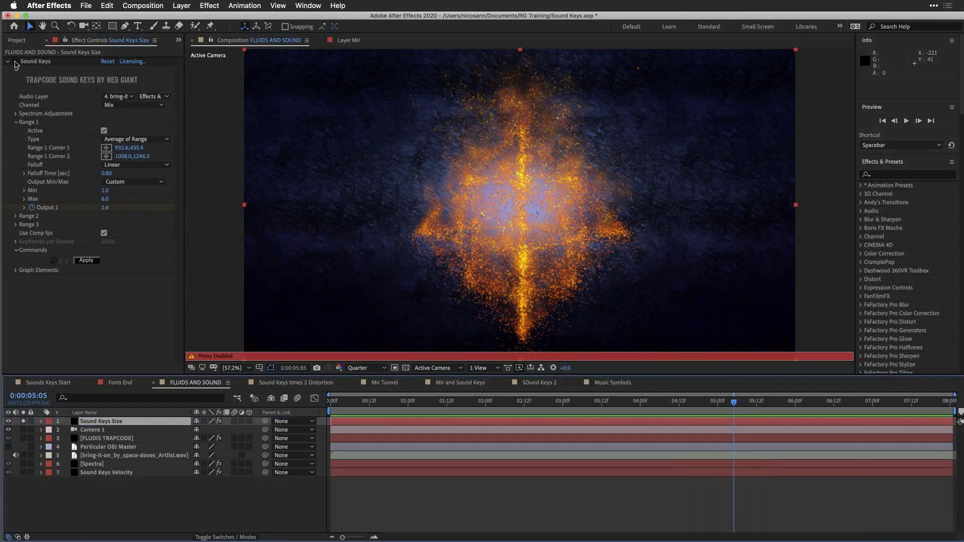
key("super+0")
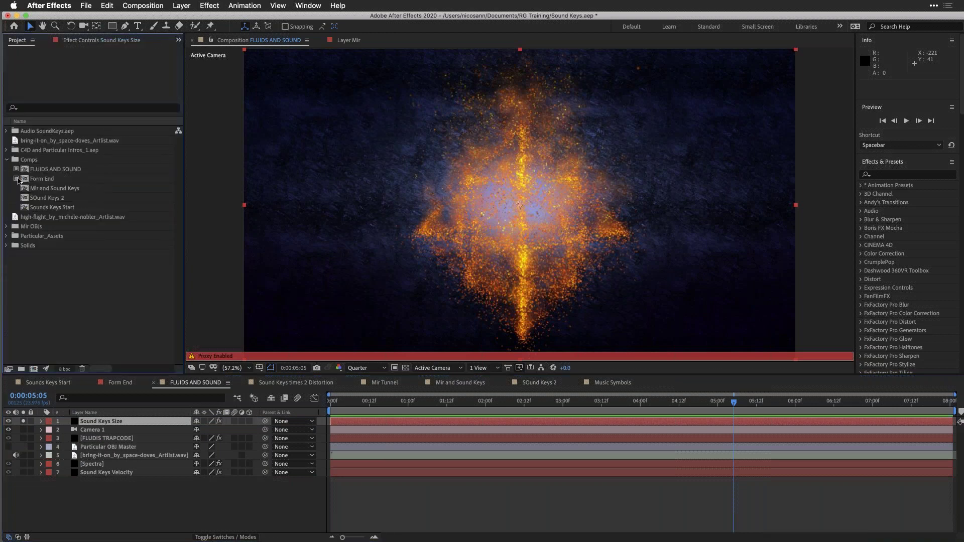
left_click(17, 170)
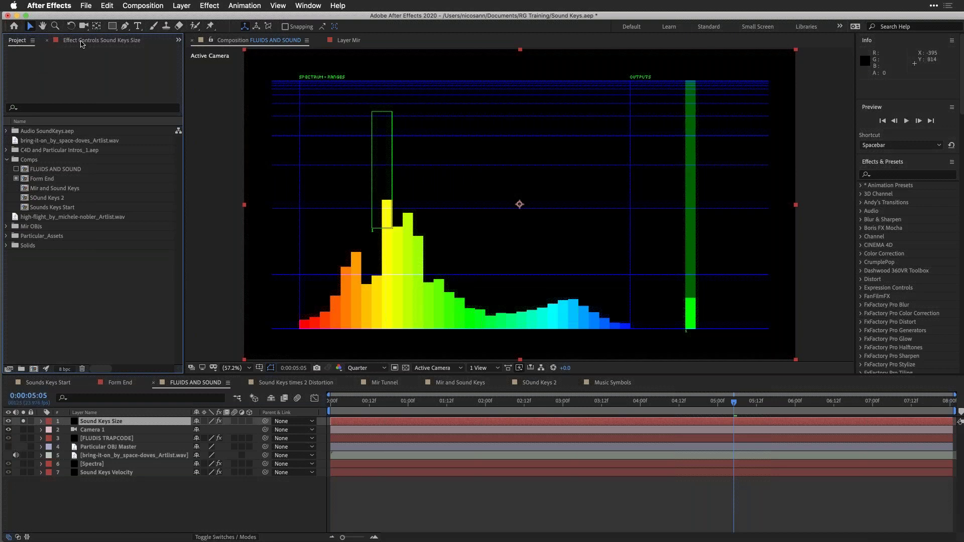
left_click(79, 41)
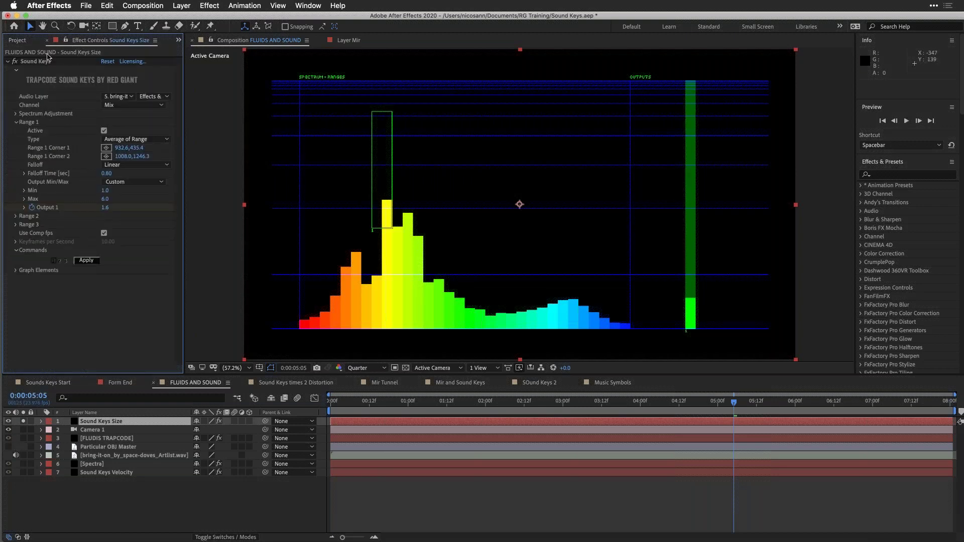
left_click(41, 62)
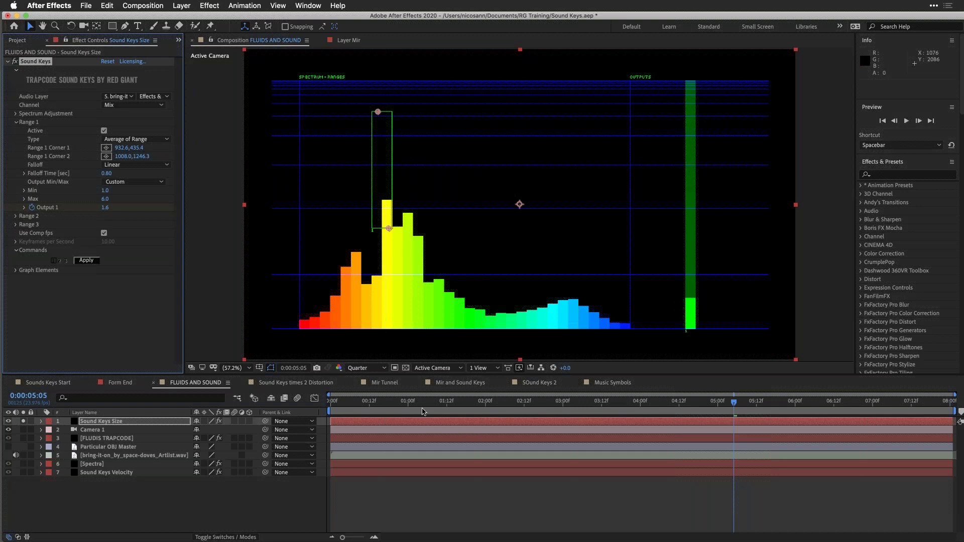
left_click_drag(448, 406, 524, 406)
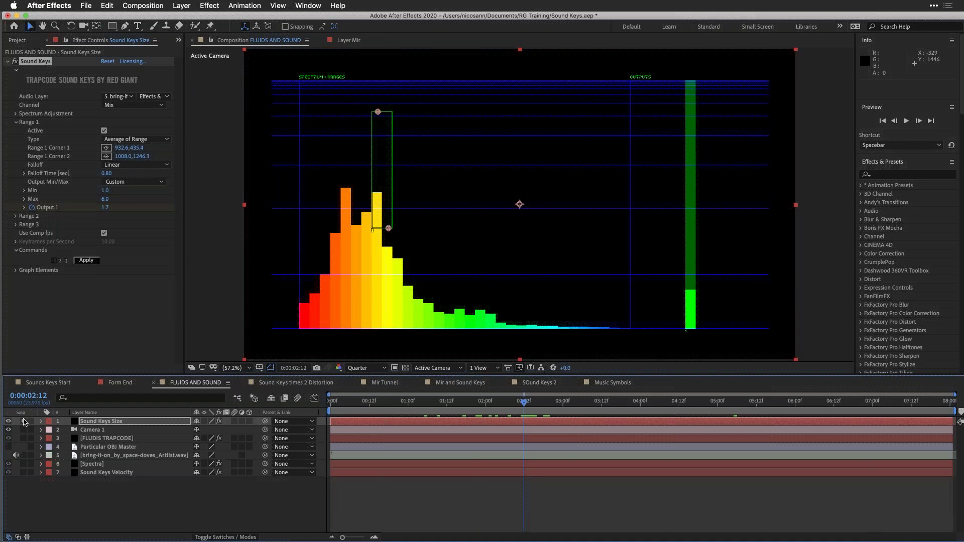
- Isolate the Sound Keys Velocity layer with its Sound Keys effect enabled and review Range 2's Custom output and its Max of 150
mouse_move(101, 422)
left_mouse_down()
mouse_move(88, 484)
mouse_move(108, 422)
left_mouse_up()
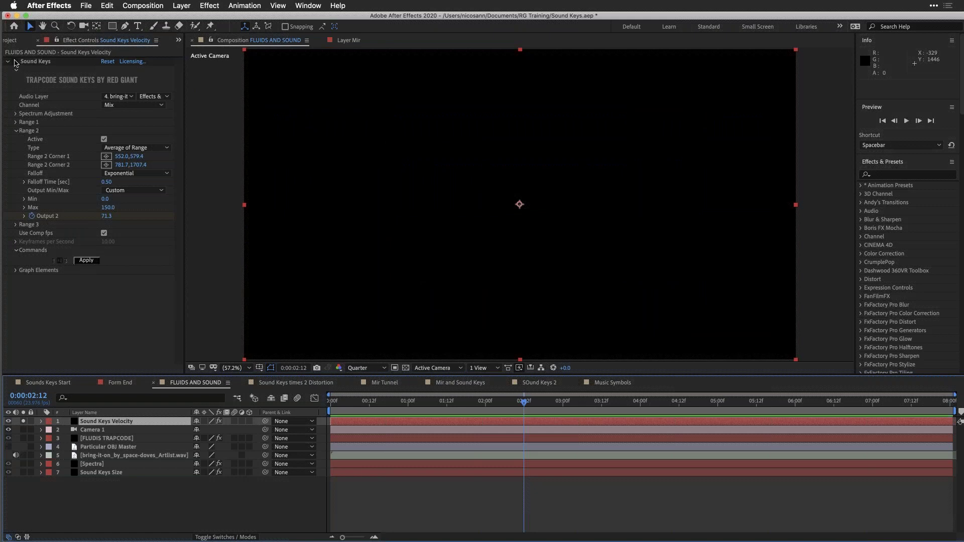
left_click(15, 62)
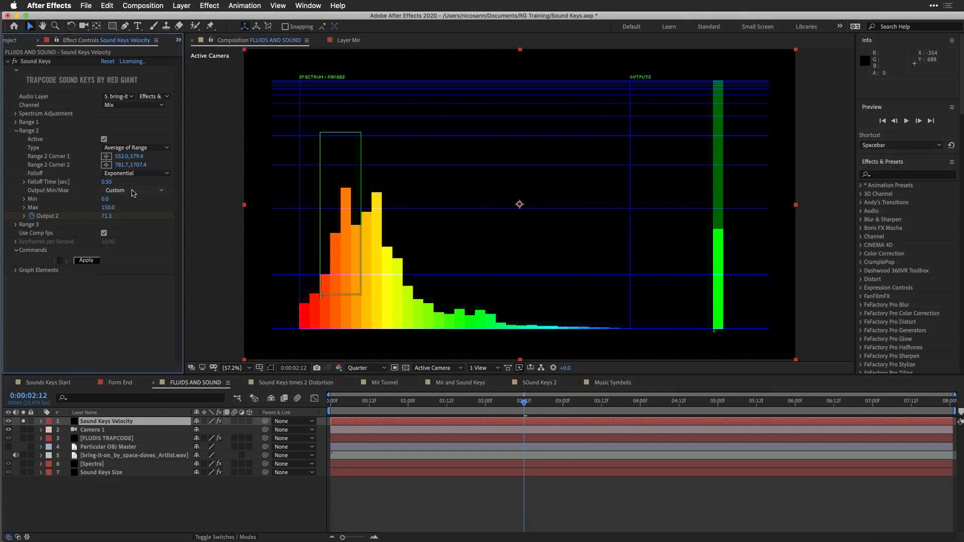
left_click(133, 194)
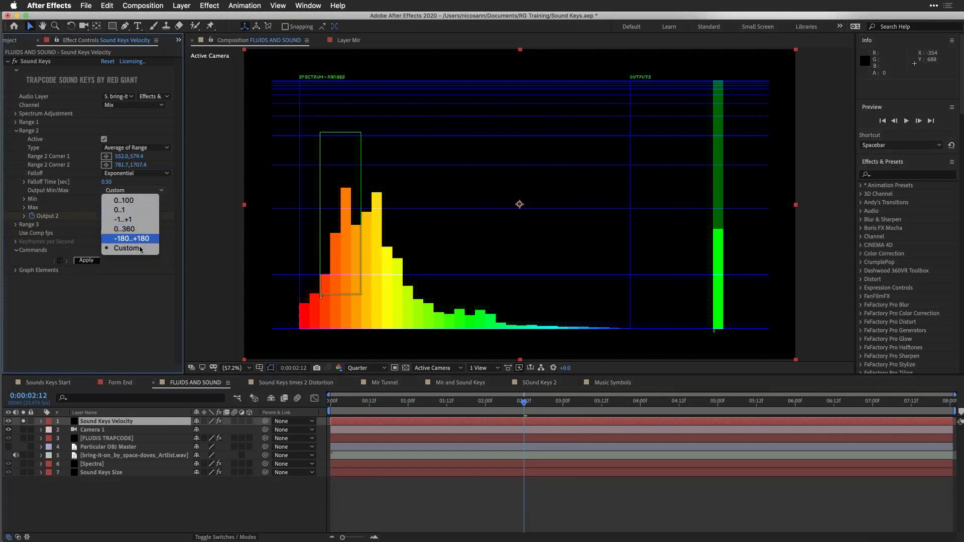
left_click(125, 248)
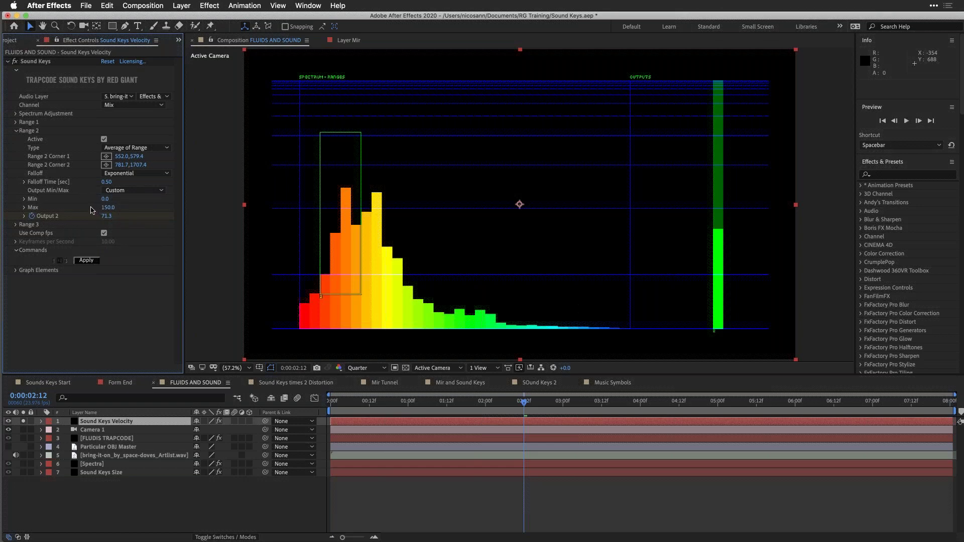
left_click(107, 208)
key("Return")
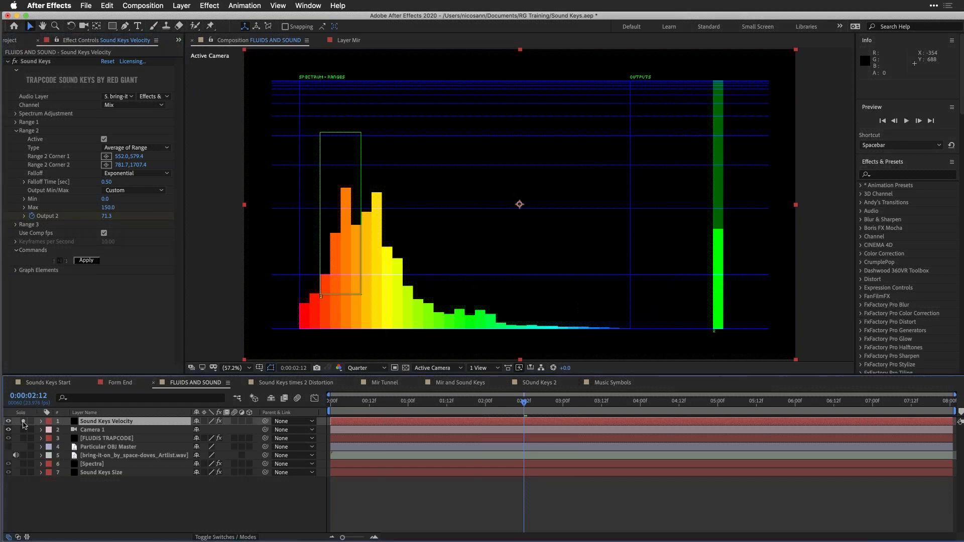
- Unsolo and hide the Sound Keys Velocity layer, send it to the bottom of the stack, and scrub the full composition to 0:00:02:18
left_click(8, 421)
key("ctrl+shift+bracketleft")
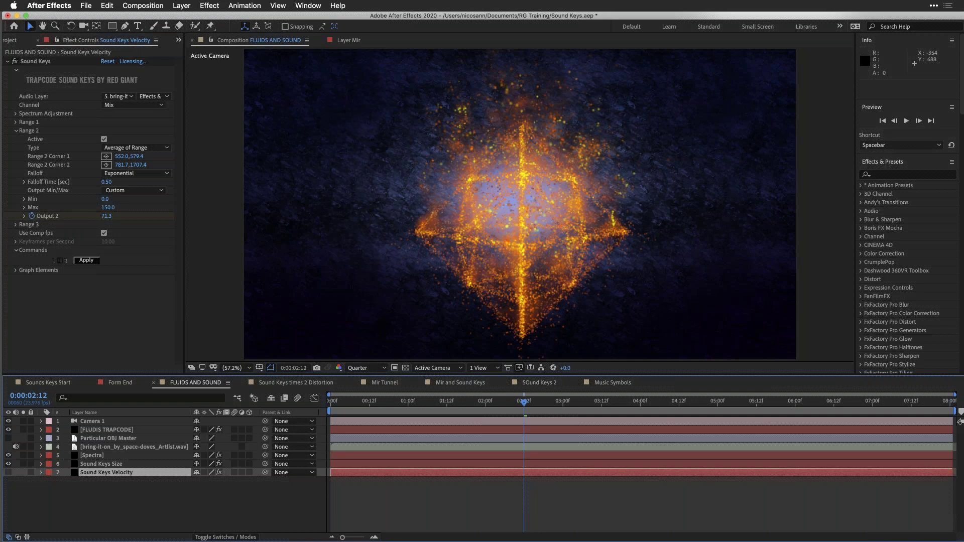
left_click(369, 402)
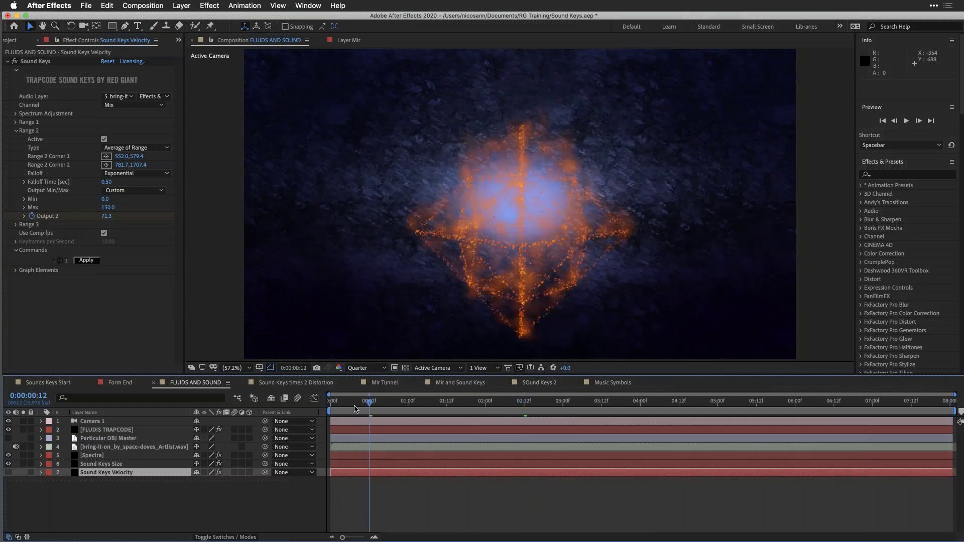
left_click(543, 402)
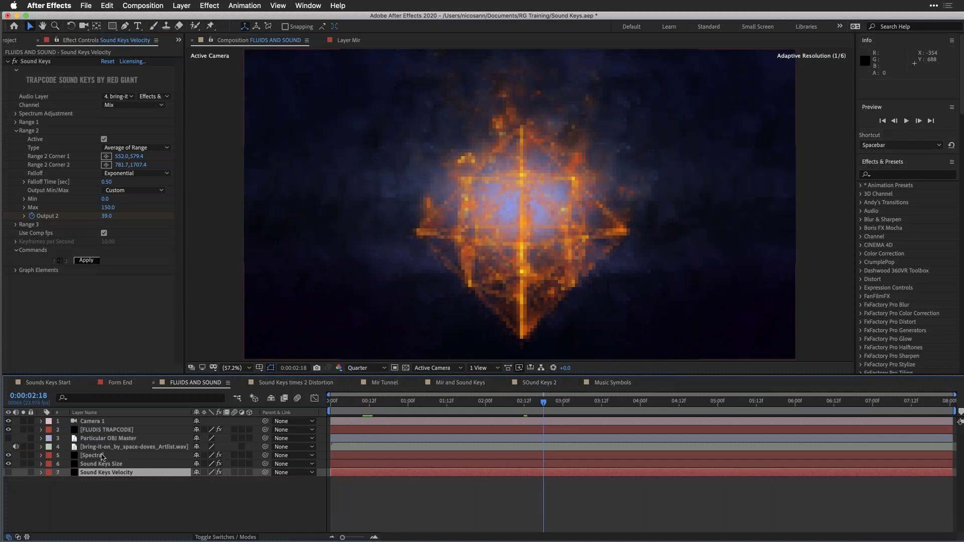
- Check the effects on the Spectra, Sound Keys Velocity and Sound Keys Size layers and briefly preview the composition
left_click(102, 457)
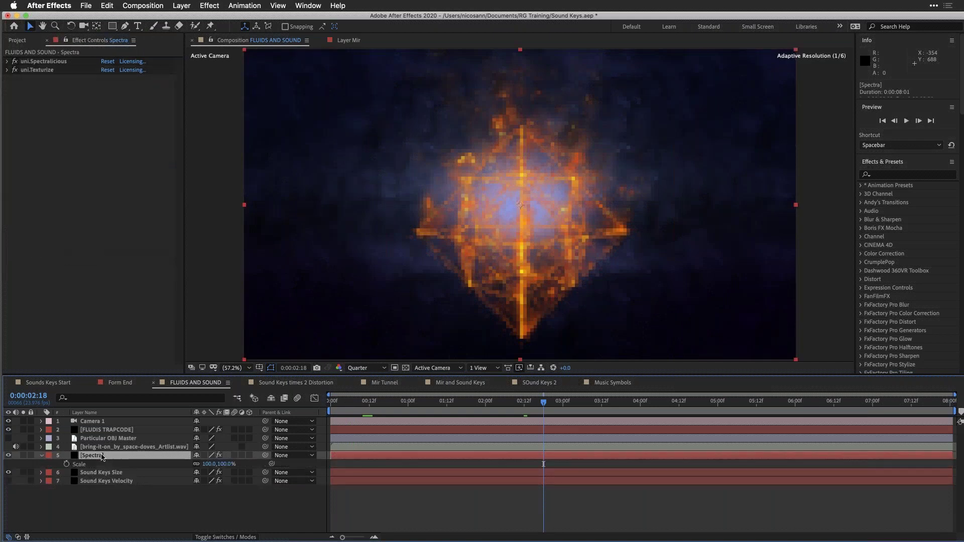
left_click(106, 473)
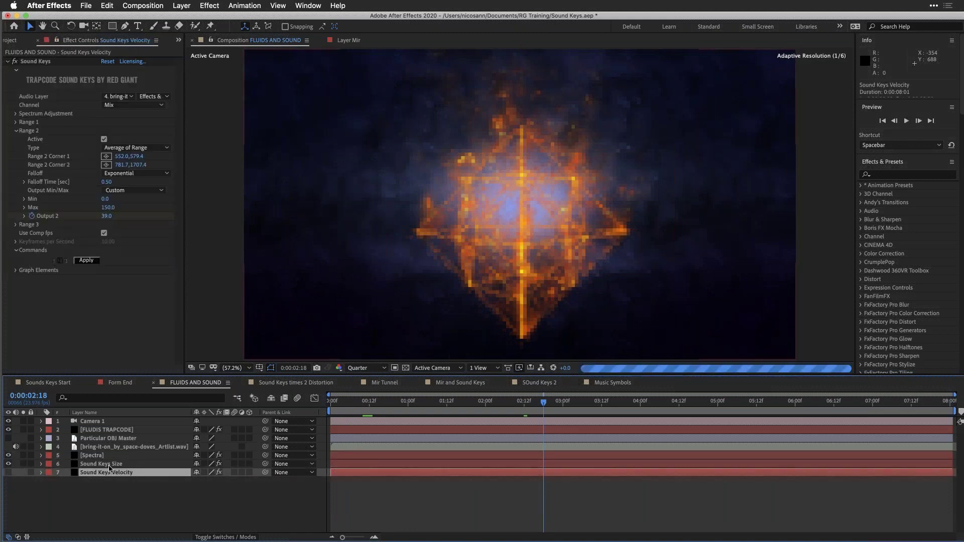
left_click(109, 466)
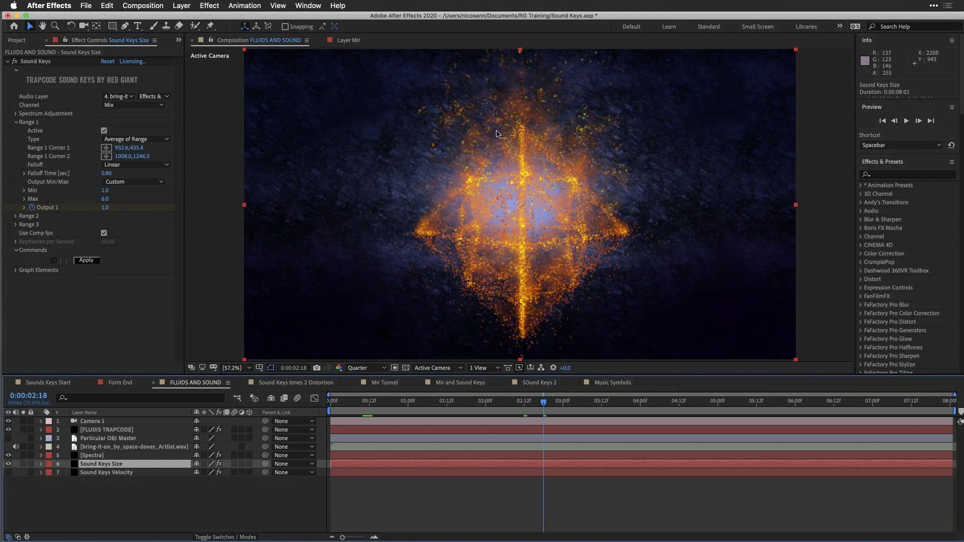
key("space")
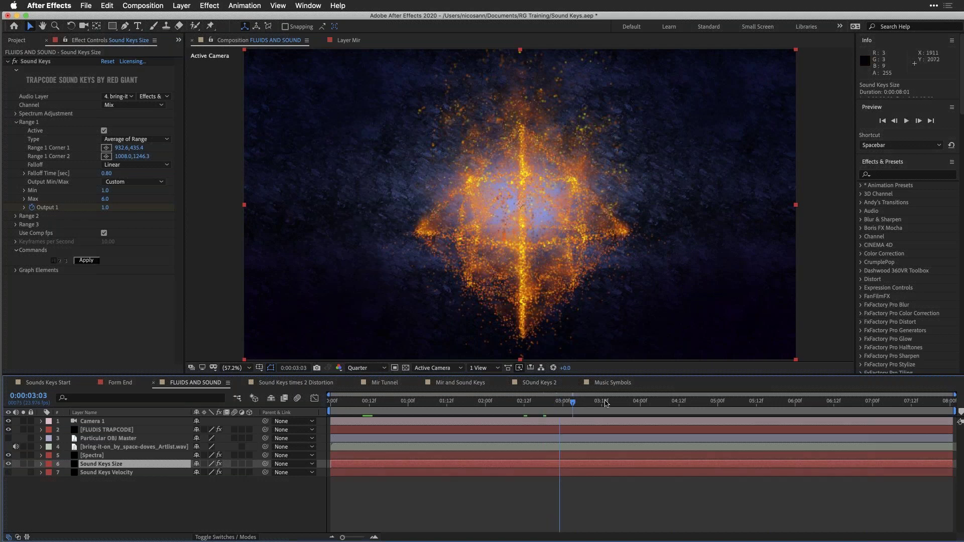
key("space")
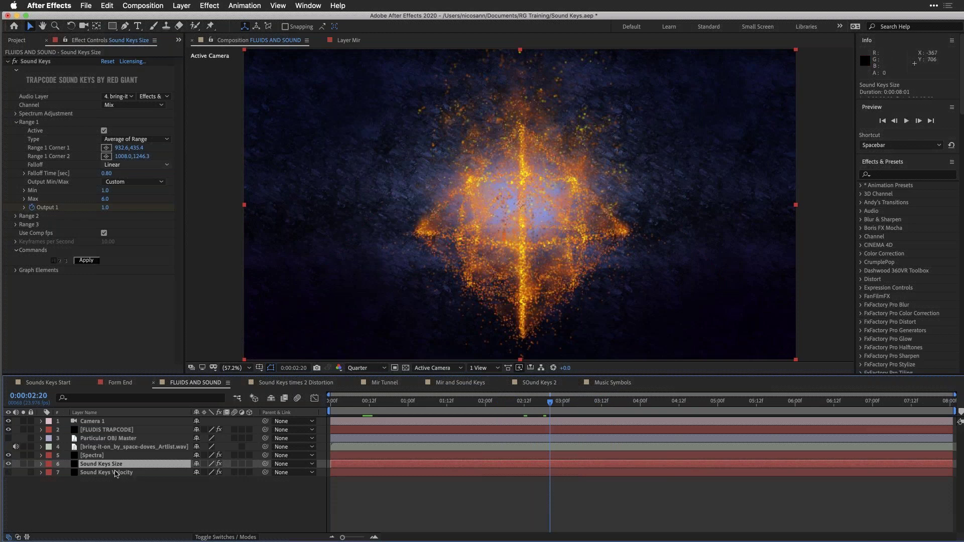
- Expand the Particular settings of the FLUDIS TRAPCODE layer and examine System 2's Velocity at several times up to 0:00:07:13
left_click(97, 431)
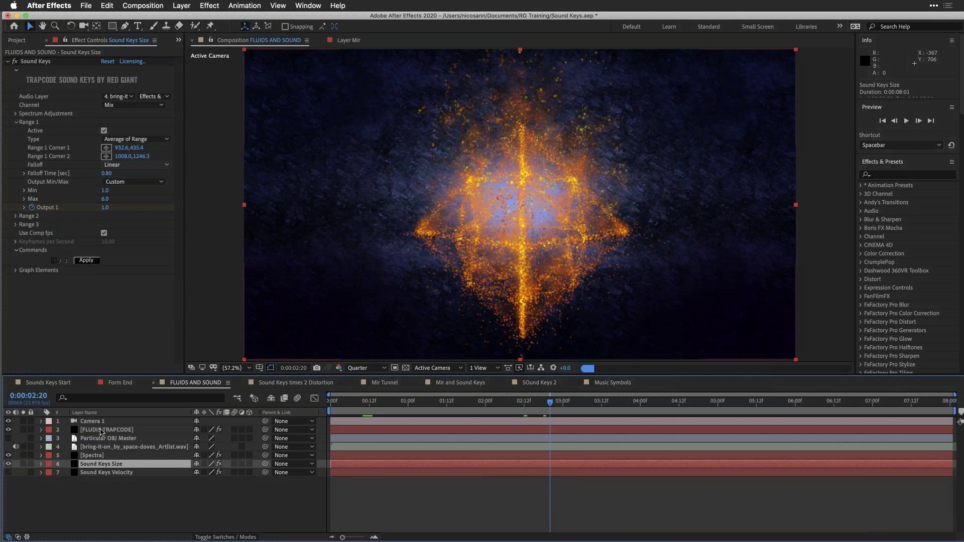
left_click(7, 61)
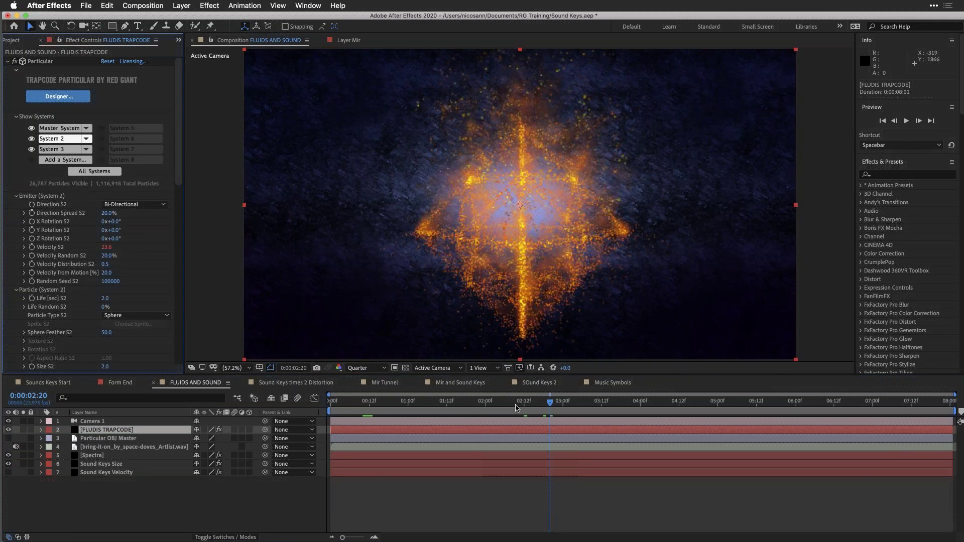
mouse_move(517, 408)
left_mouse_down()
mouse_move(475, 404)
mouse_move(653, 407)
mouse_move(531, 404)
left_mouse_up()
left_click(638, 405)
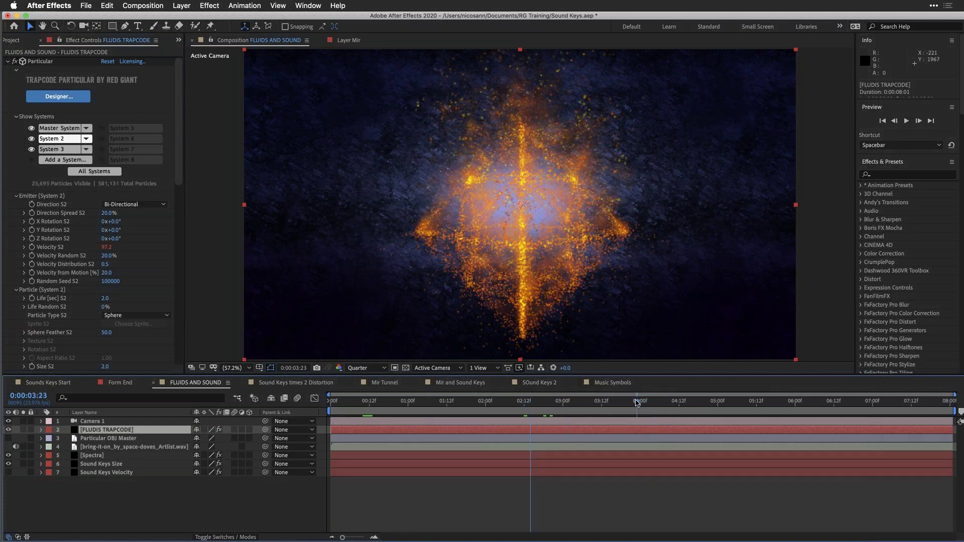
left_click(914, 404)
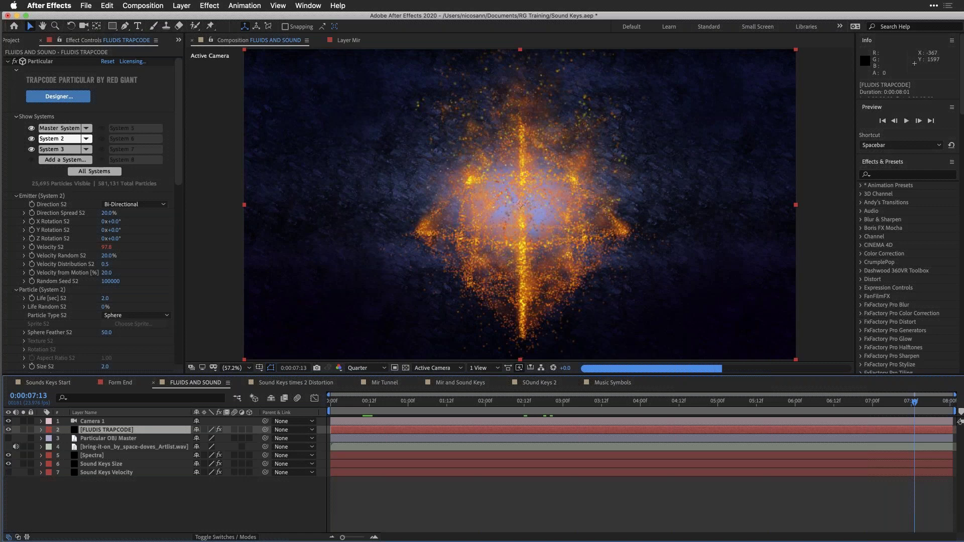
- Examine the Master System's emitter and particle settings in Particular down to the Size parameter
left_click(56, 127)
scroll(66, 241, "down", 5)
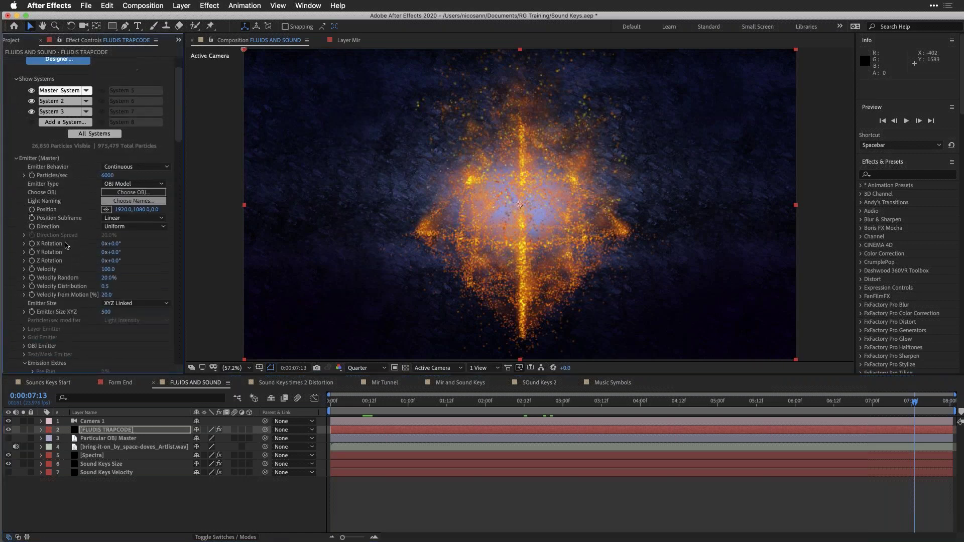
scroll(65, 245, "down", 6)
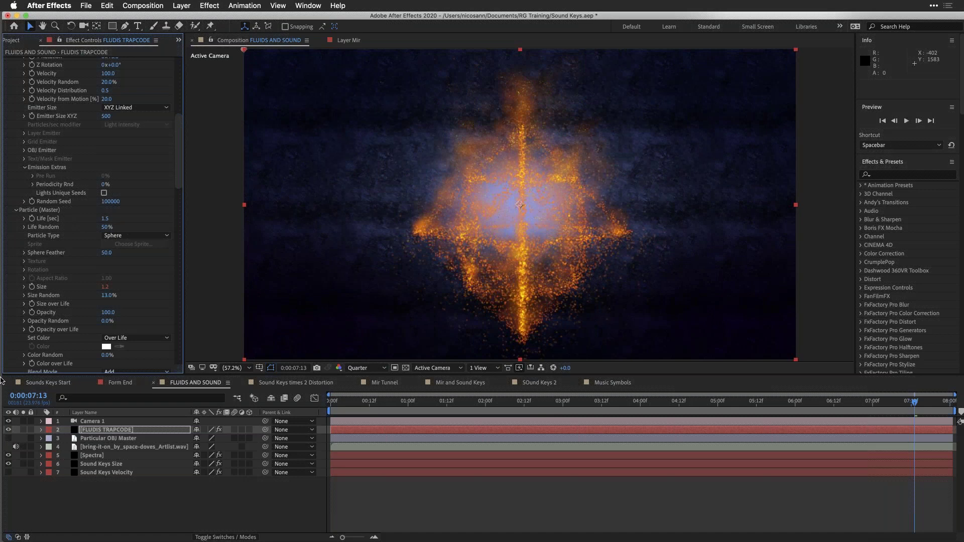
- Move the FLUDIS TRAPCODE layer directly above Spectra, and preview Spectra soloed from the first frame, stopping at 0:00:01:01
left_click_drag(78, 430, 94, 461)
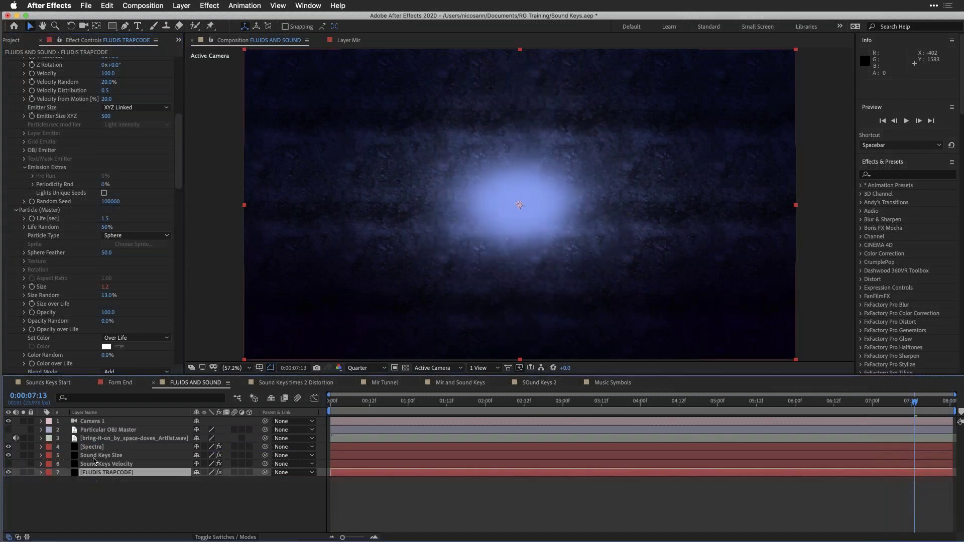
left_click(94, 457)
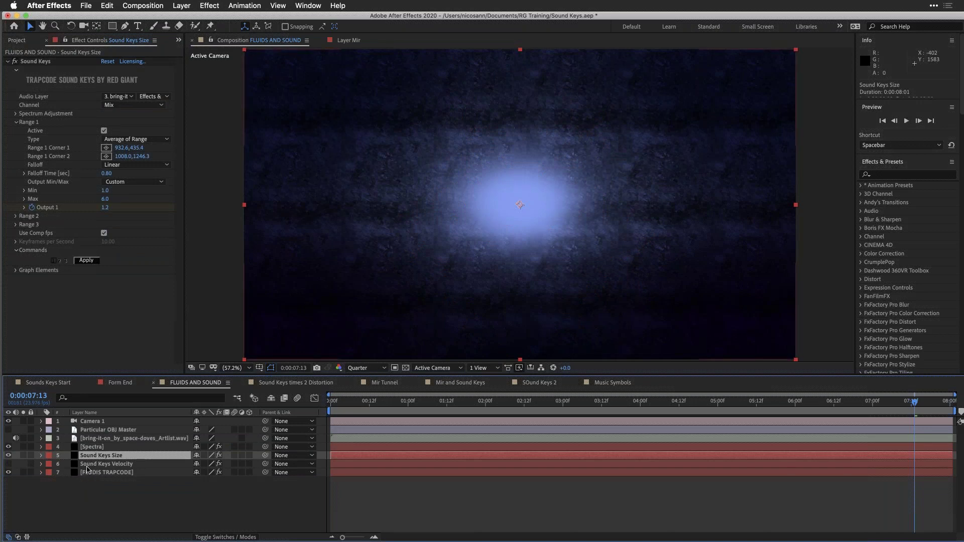
left_click_drag(87, 471, 95, 444)
key("space")
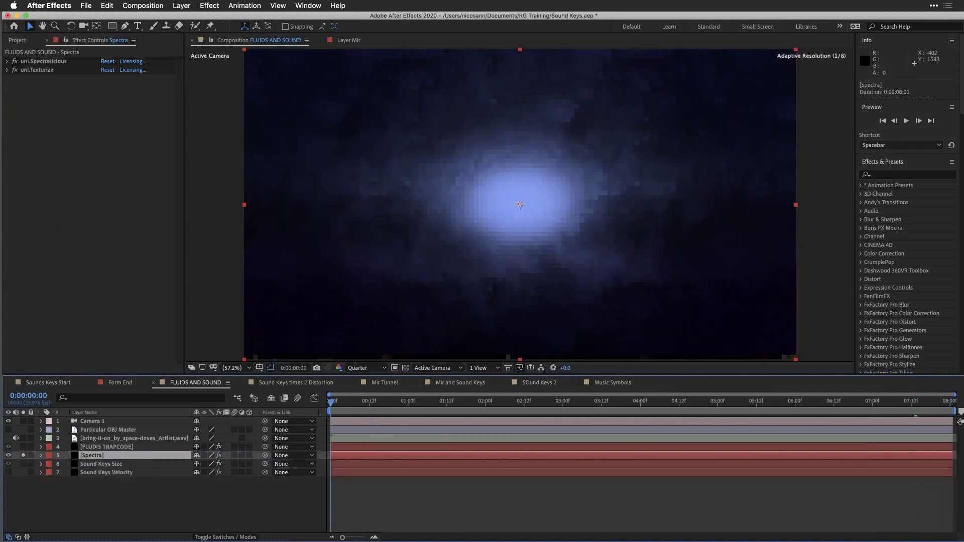
key("space")
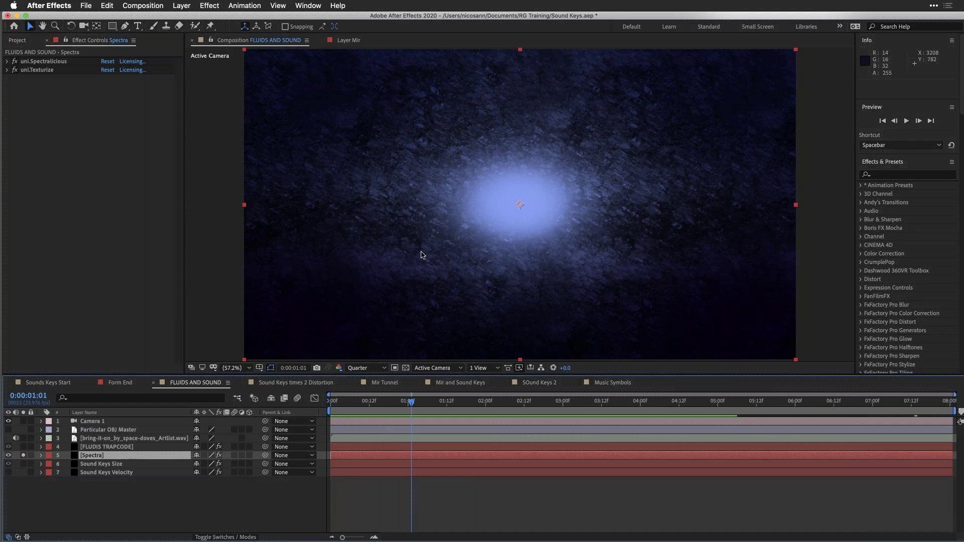
- Reveal the Scale property of the Spectra layer and the keyframed Sound Keys outputs of the Sound Keys Size layer
key("s")
left_click(104, 475)
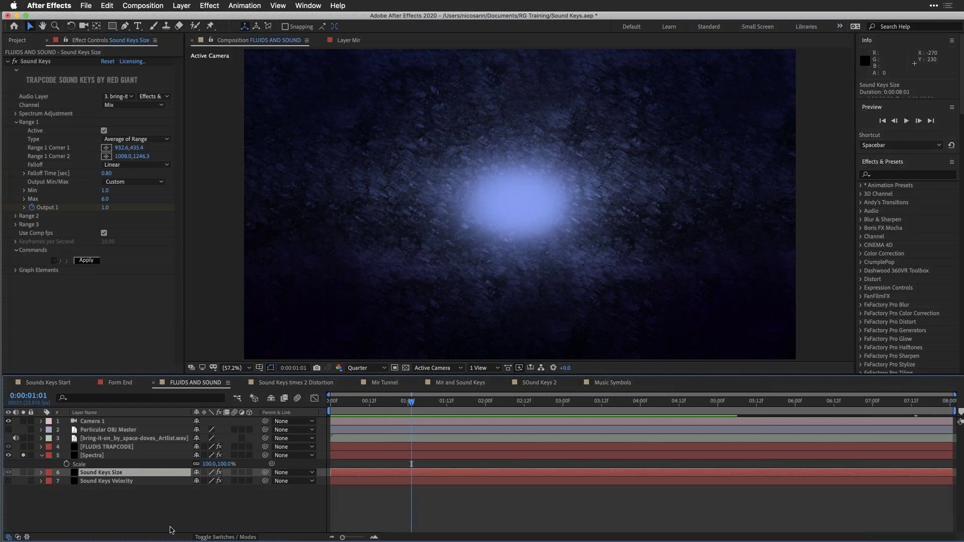
key("u")
- Play and scrub the composition to compare Output 1 and Output 2 of Sound Keys Size, ending at 0:00:02:15
left_click(333, 415)
key("space")
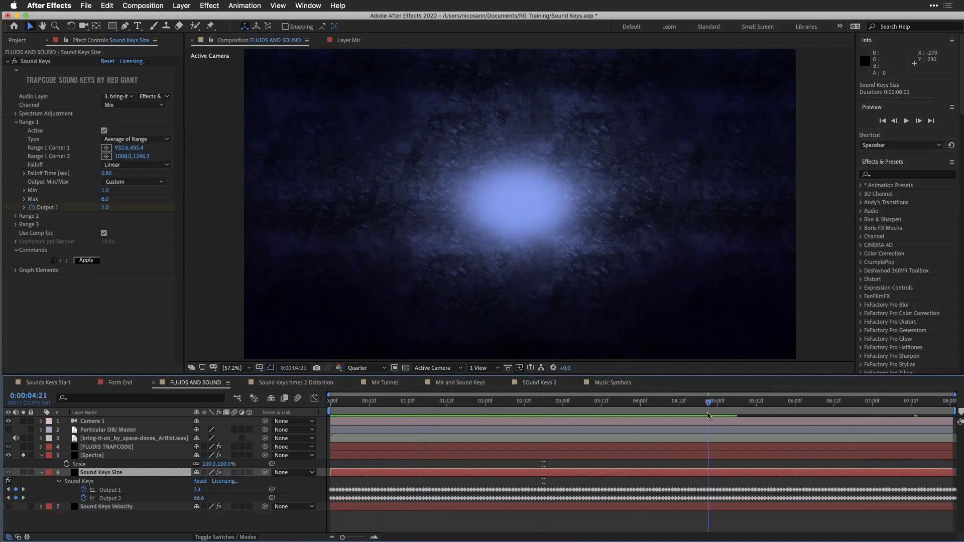
key("space")
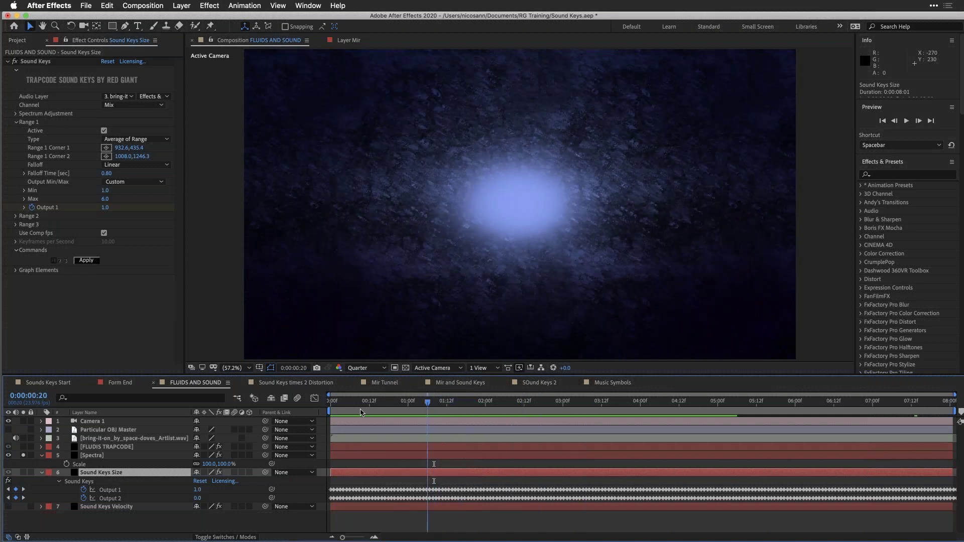
left_click_drag(653, 409, 598, 405)
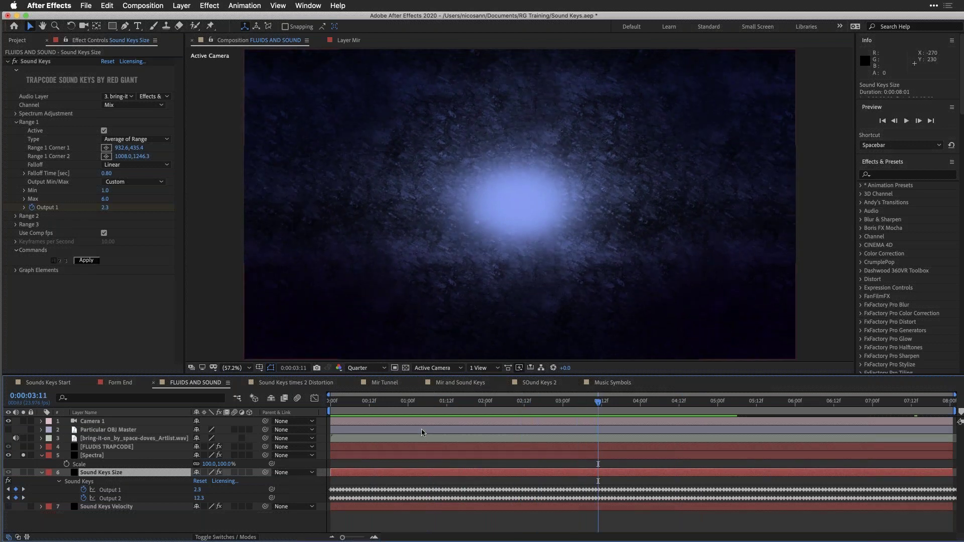
left_click(536, 405)
left_click_drag(605, 401, 573, 400)
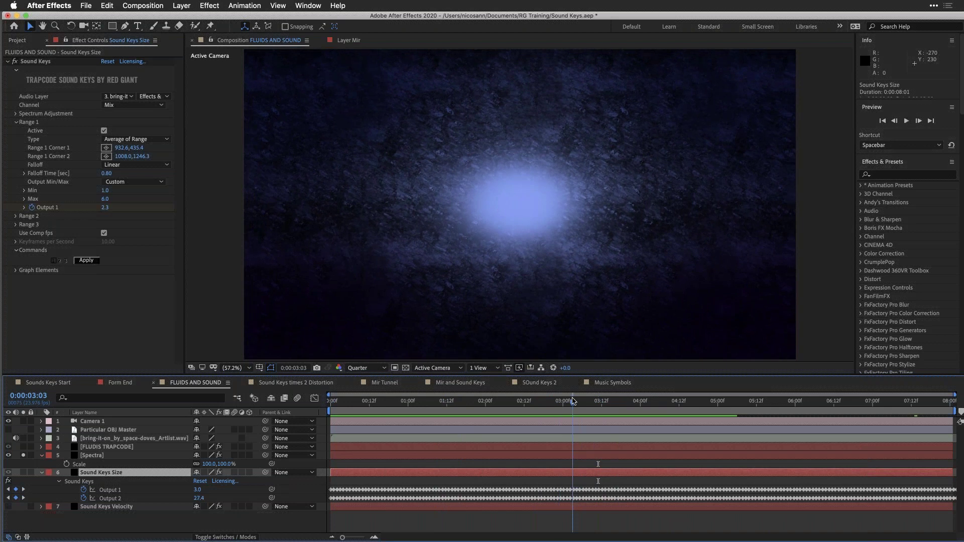
left_click(534, 402)
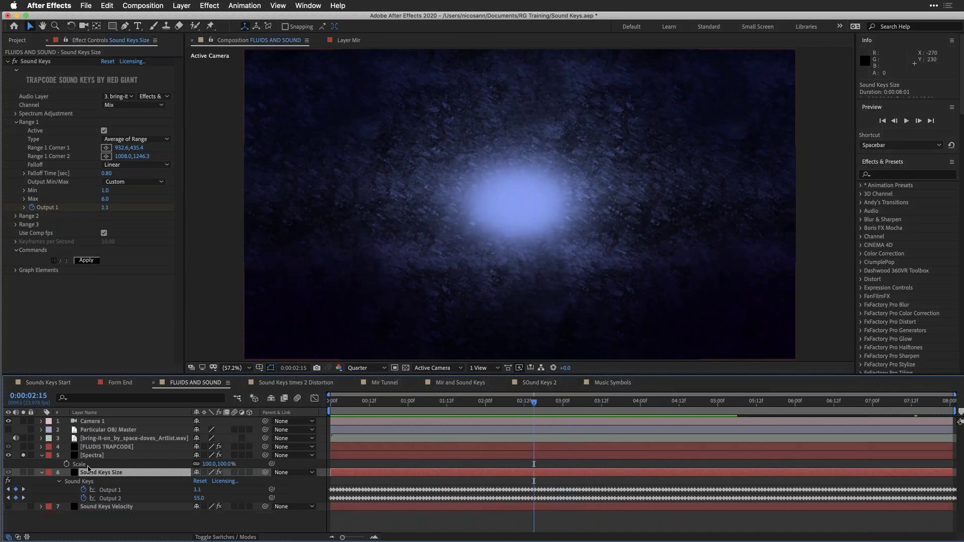
- Link Spectra's Scale by expression to Output 2 of Sound Keys Size, and preview the result, ending at 0:00:03:02
left_click(66, 465, "alt")
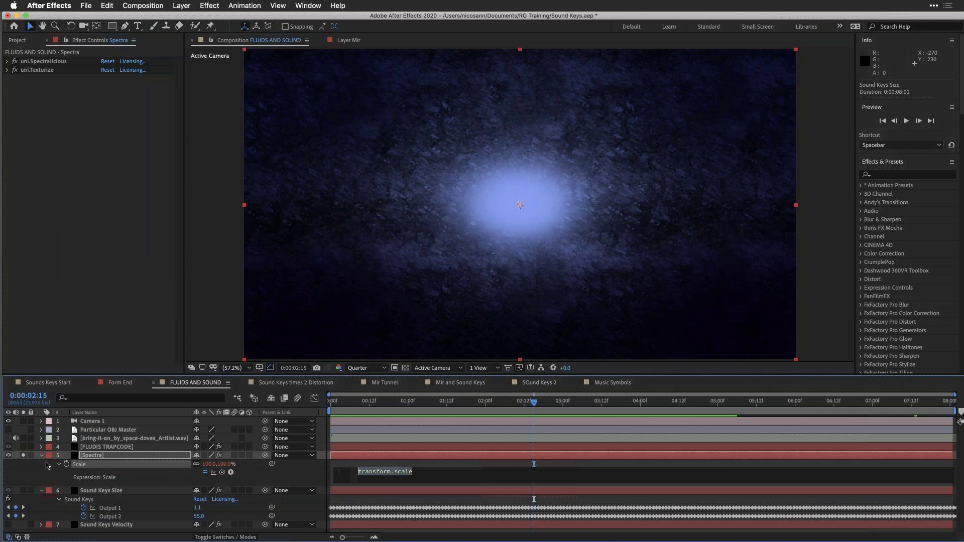
left_click_drag(222, 472, 124, 518)
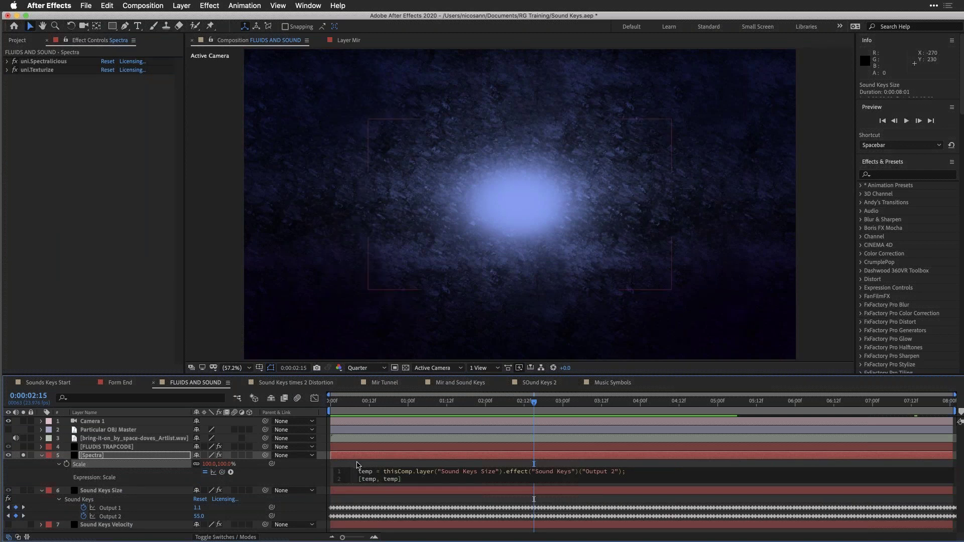
left_click(319, 407)
key("Home")
key("space")
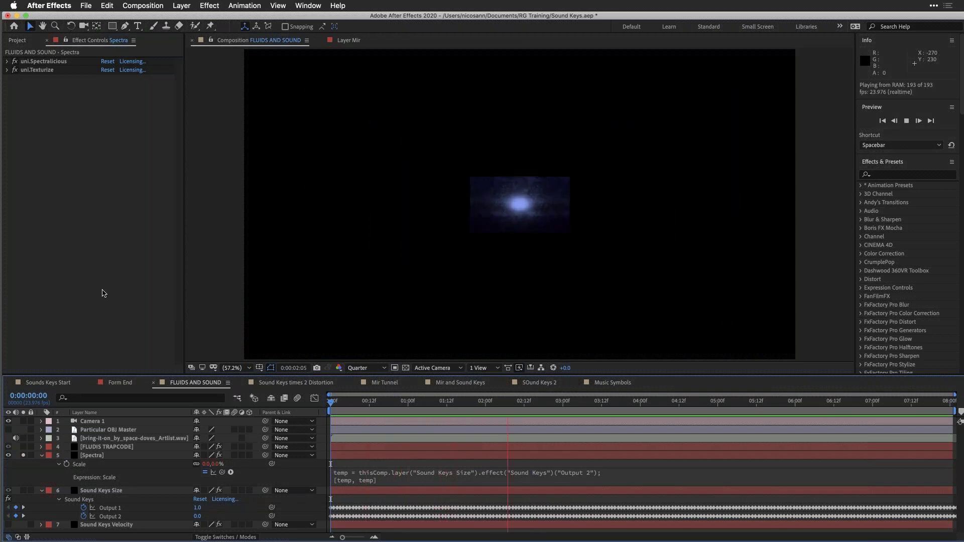
key("space")
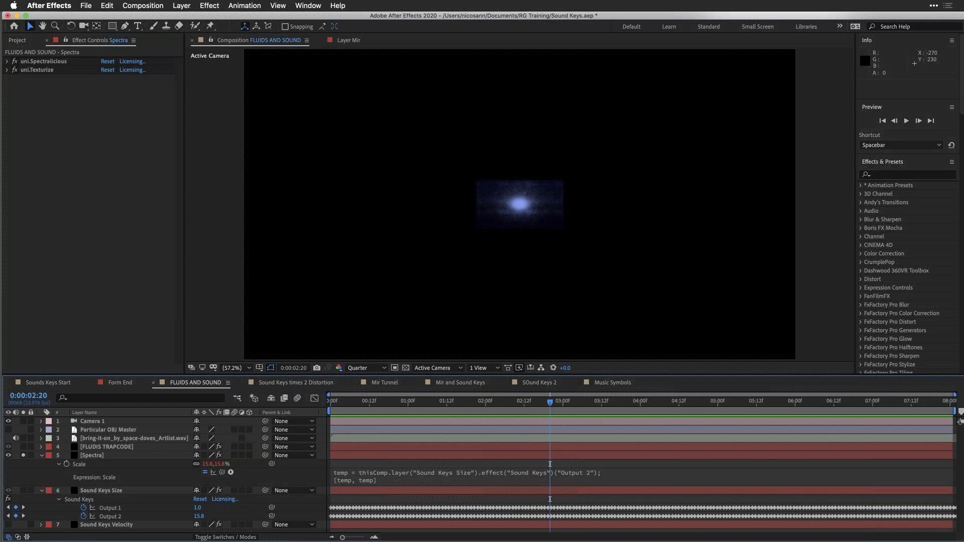
left_click(524, 402)
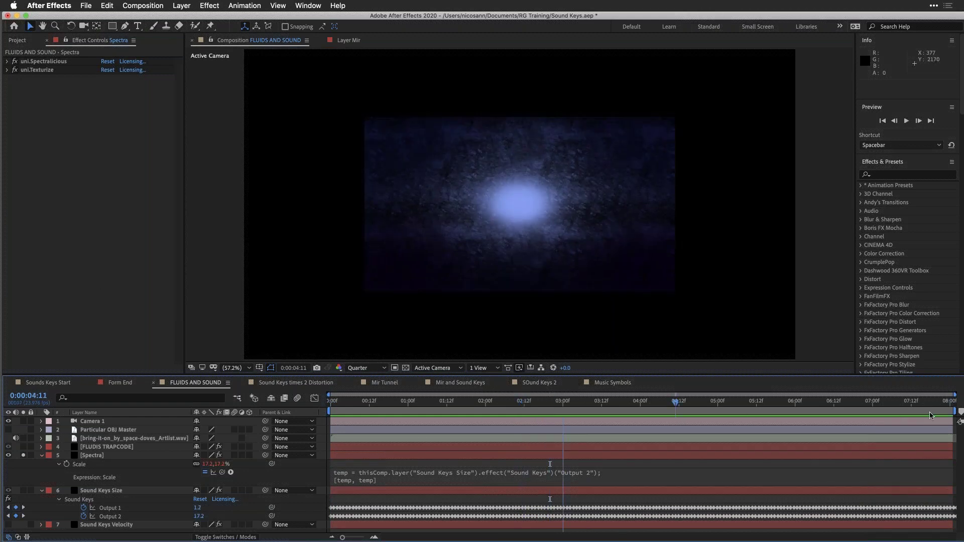
left_click(569, 402)
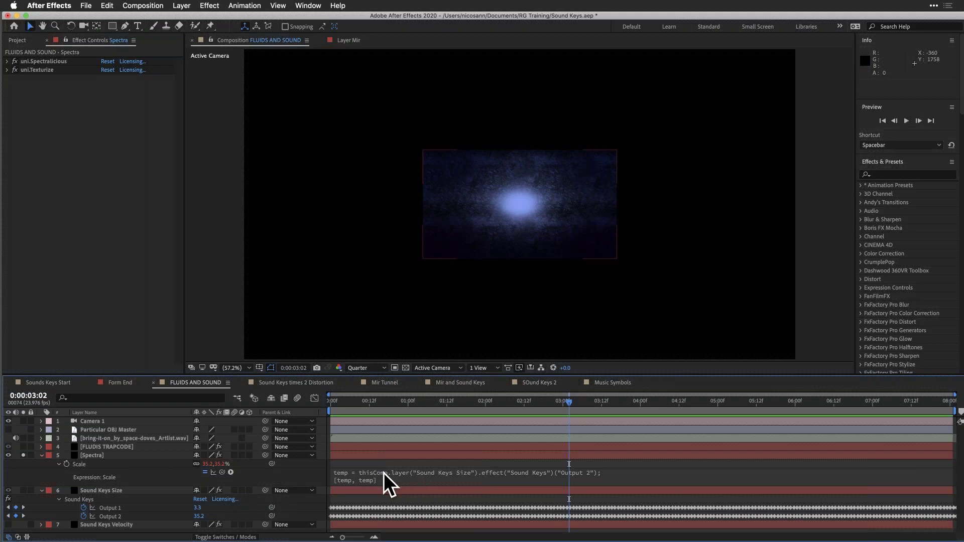
- Add "+ transform.scale[0]" to the Output 2 line of Spectra's Scale expression
left_click_drag(423, 486, 423, 513)
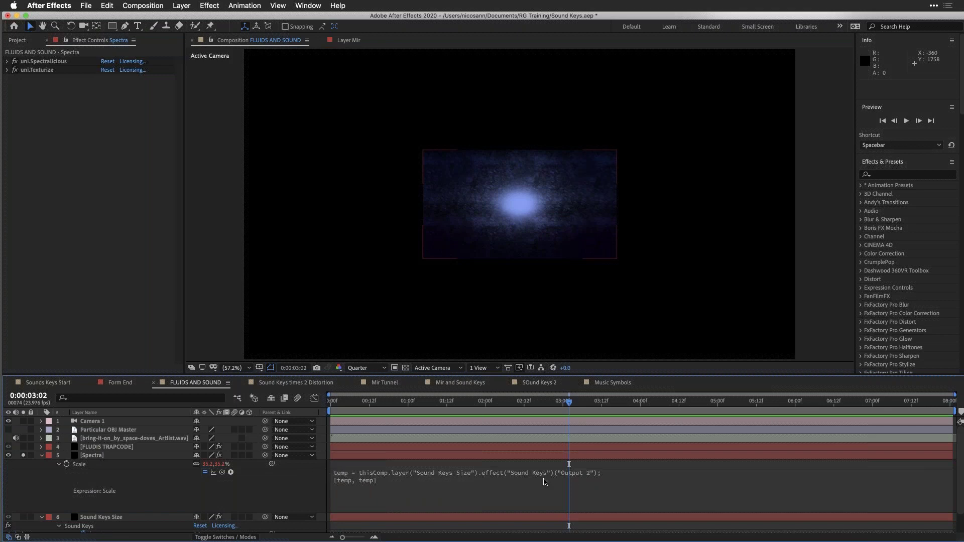
left_click(597, 477)
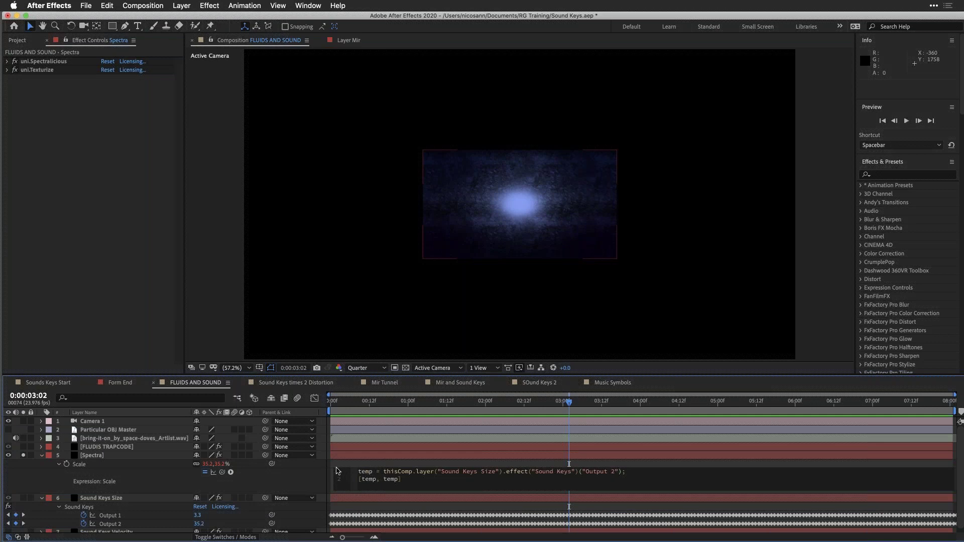
type("+")
left_click_drag(272, 463, 207, 466)
left_click(295, 483)
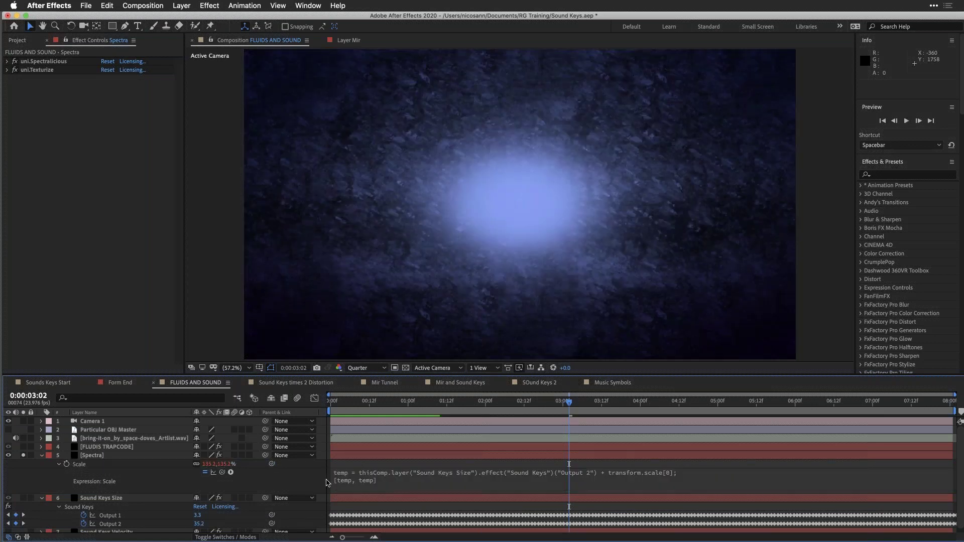
- Preview Spectra's sound-driven scaling from the first frame and scrub through several times, ending at 0:00:03:03
left_click(393, 401)
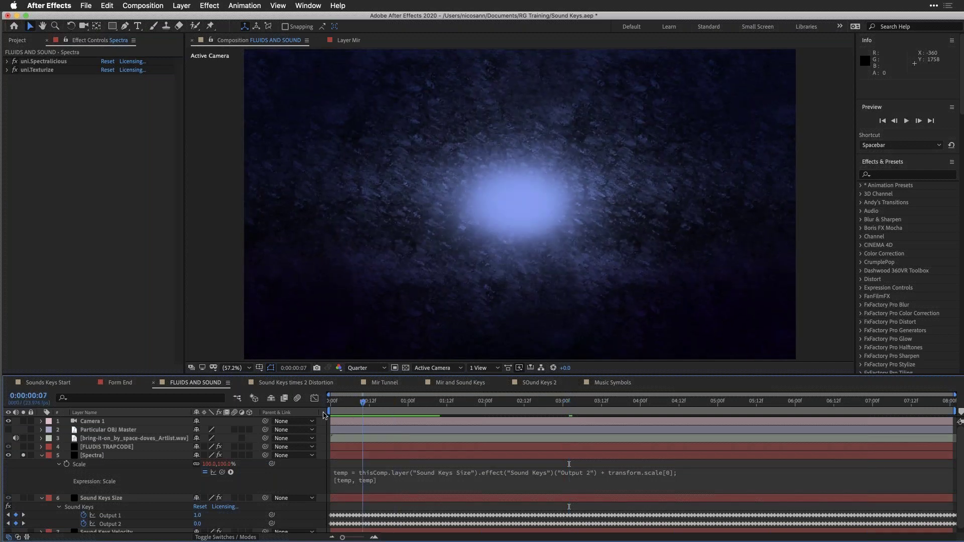
key("Home")
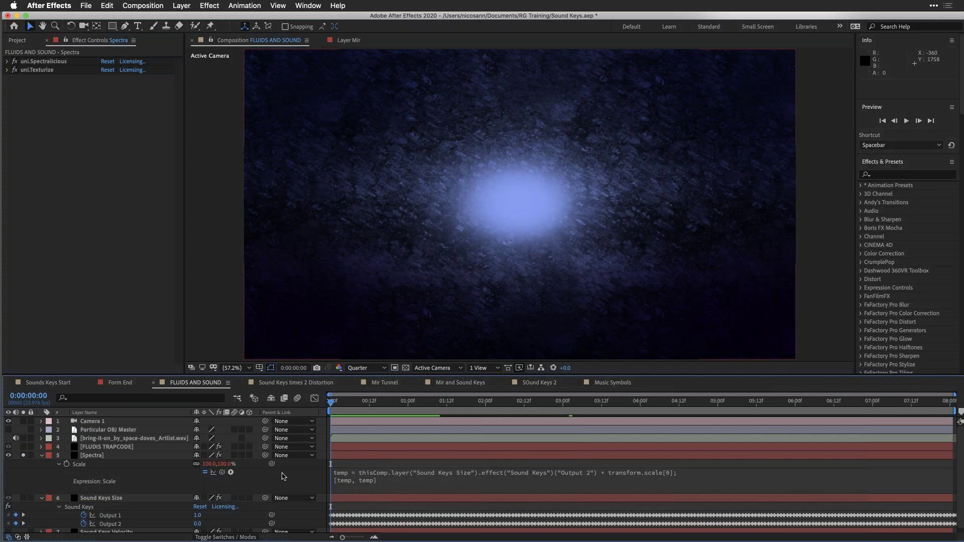
key("space")
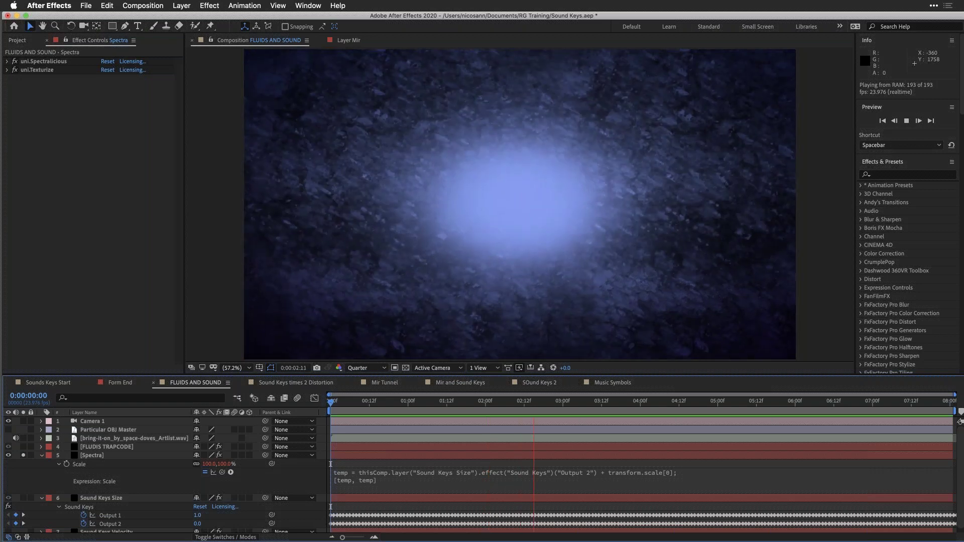
key("space")
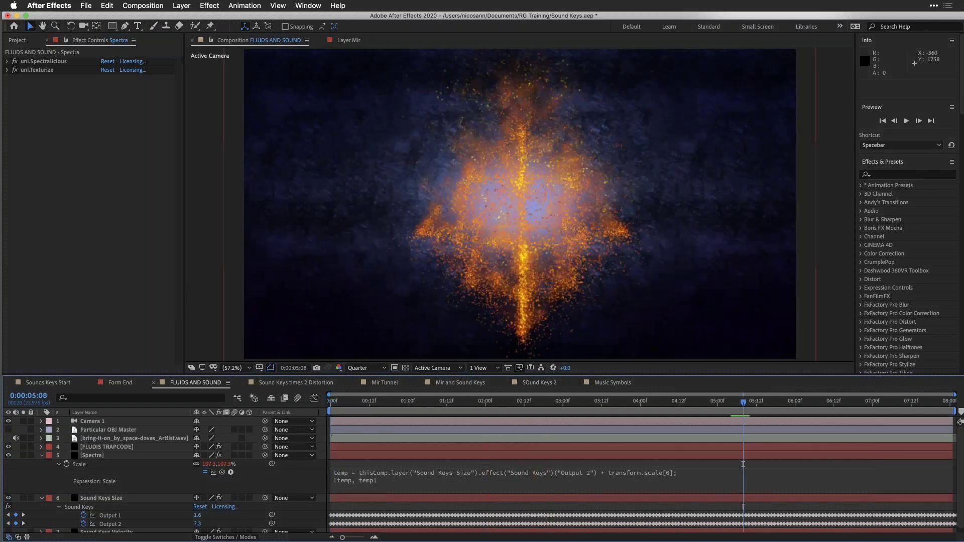
left_click(589, 402)
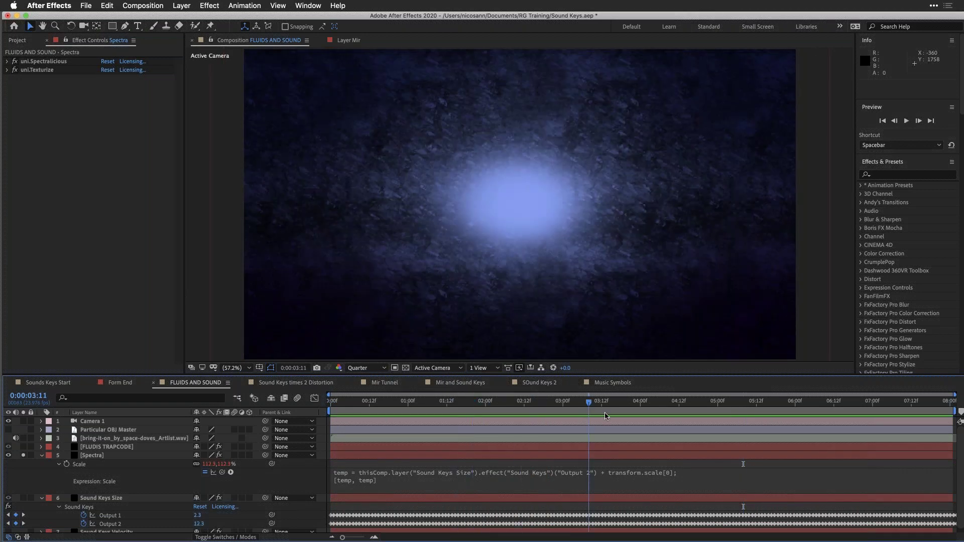
left_click_drag(589, 402, 495, 402)
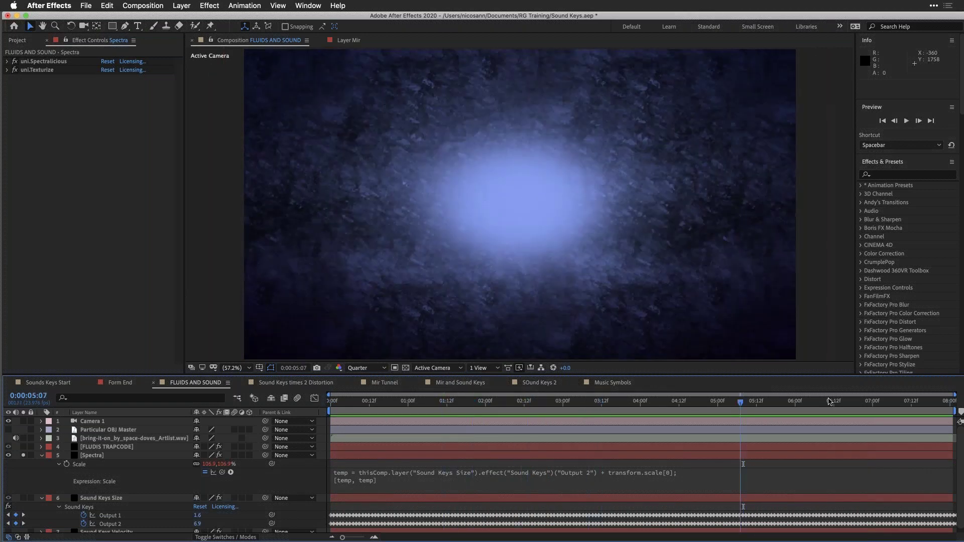
left_click_drag(378, 400, 486, 400)
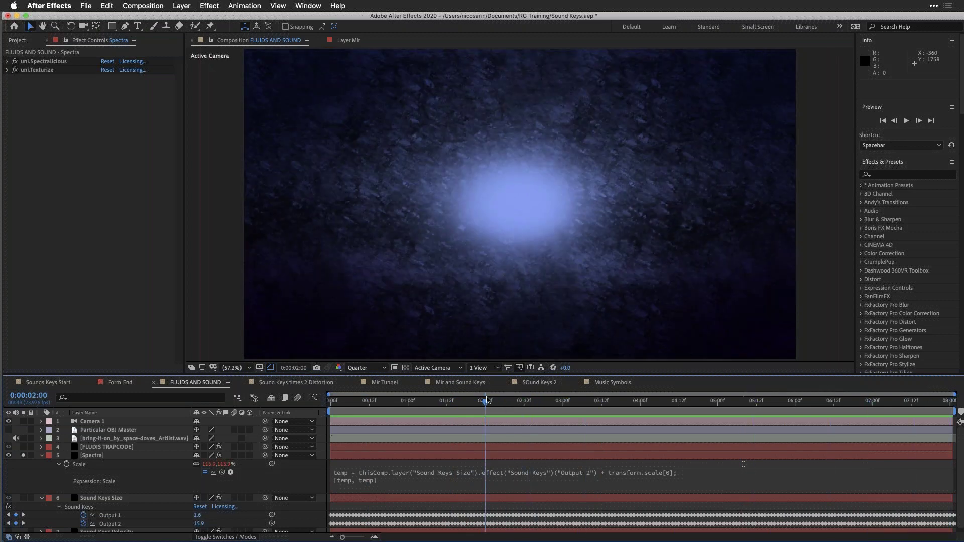
left_click_drag(486, 401, 574, 405)
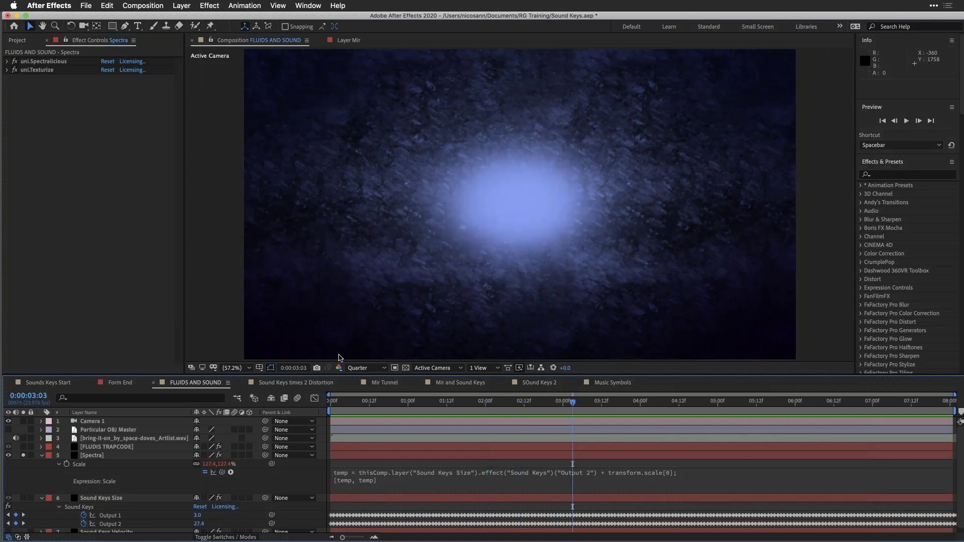
- Collapse the Spectra and Sound Keys Size properties, turn off Spectra's solo, and display the project's item list
left_click(41, 456)
left_click(41, 464)
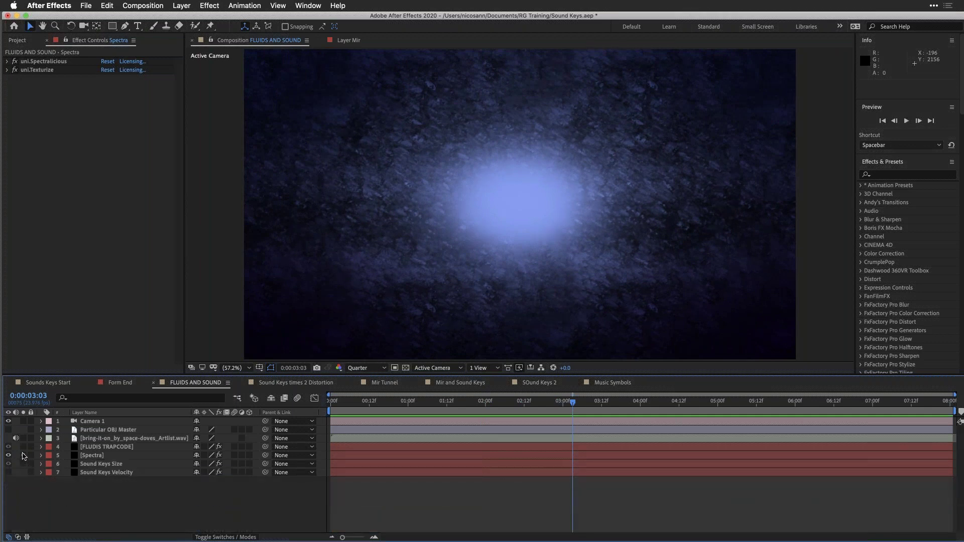
left_click(23, 456)
left_click(23, 455)
left_click(18, 40)
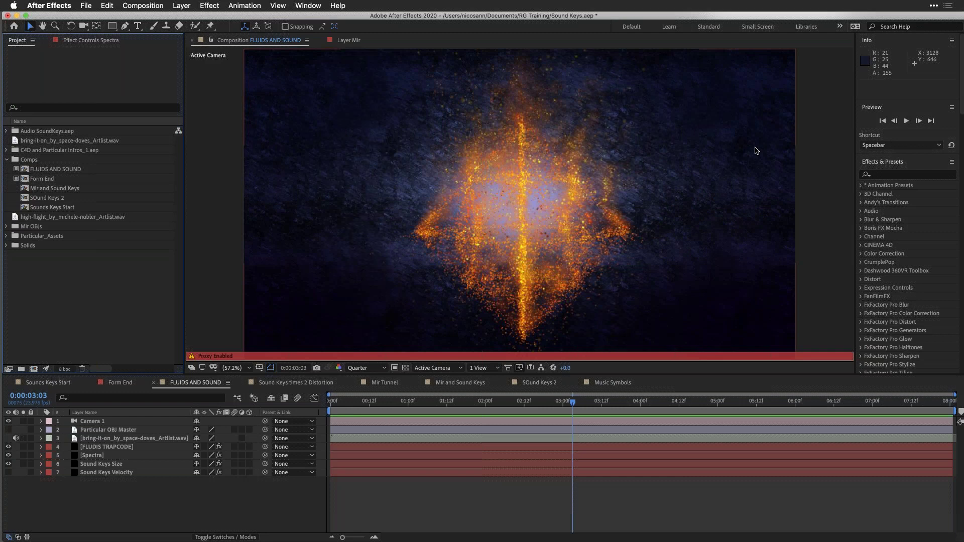
- Reveal the Scale expression of the Spectra layer and enlarge its expression area to examine the code
left_click(94, 460)
key("e")
key("e")
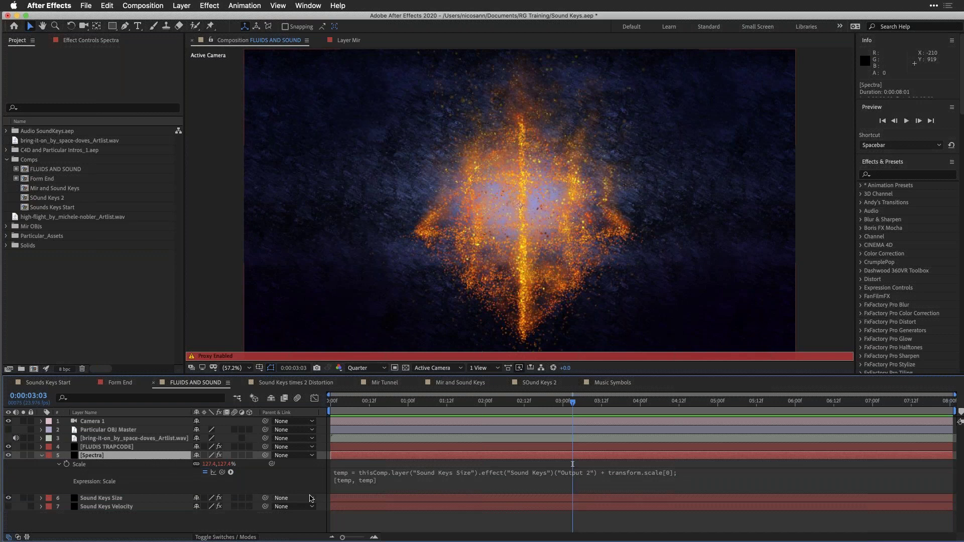
left_click(358, 483)
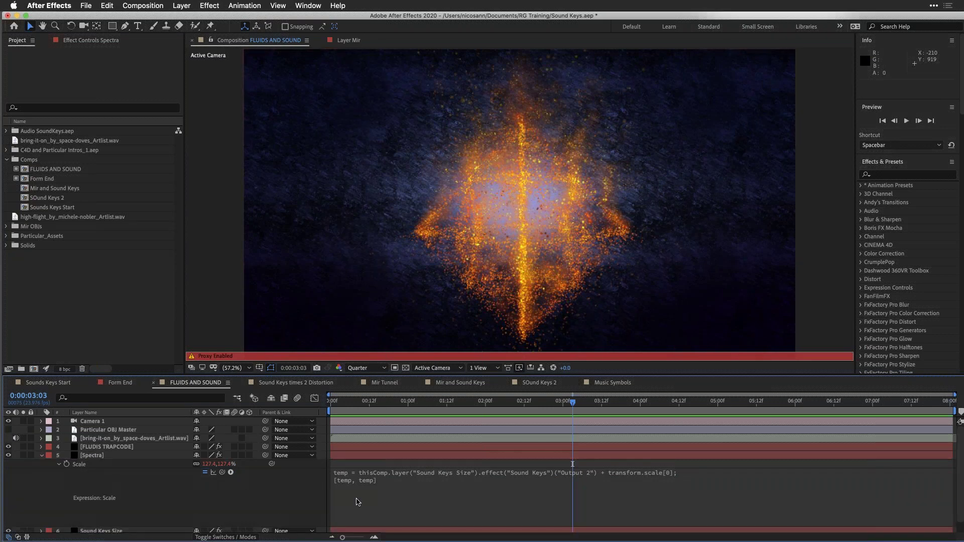
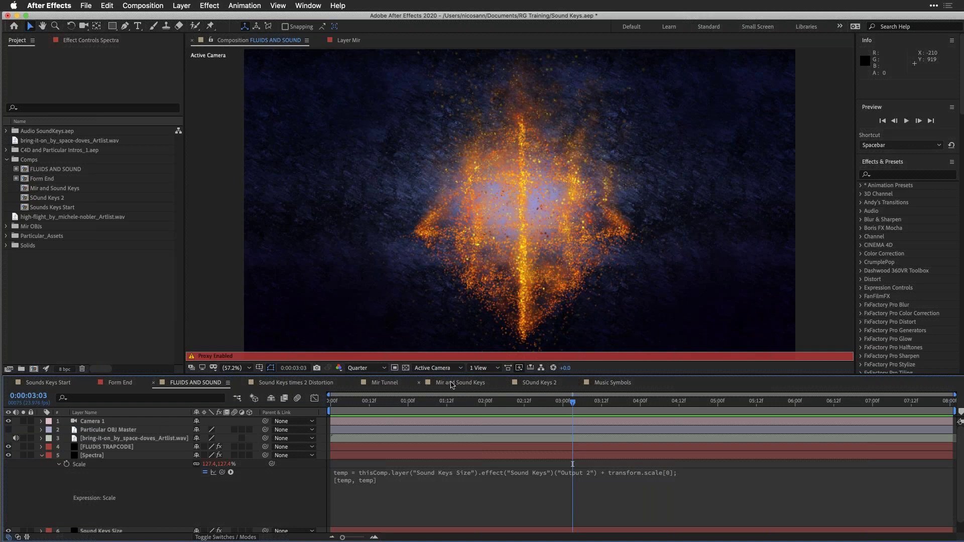
- Open the Mir and Sound Keys composition and check its animation at several times up to 0:00:03:06
left_click(452, 384)
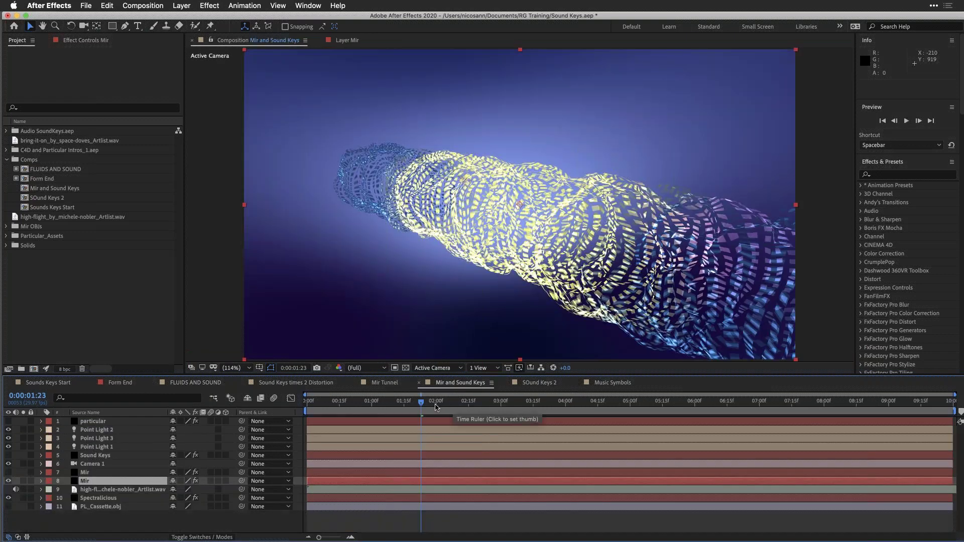
key("space")
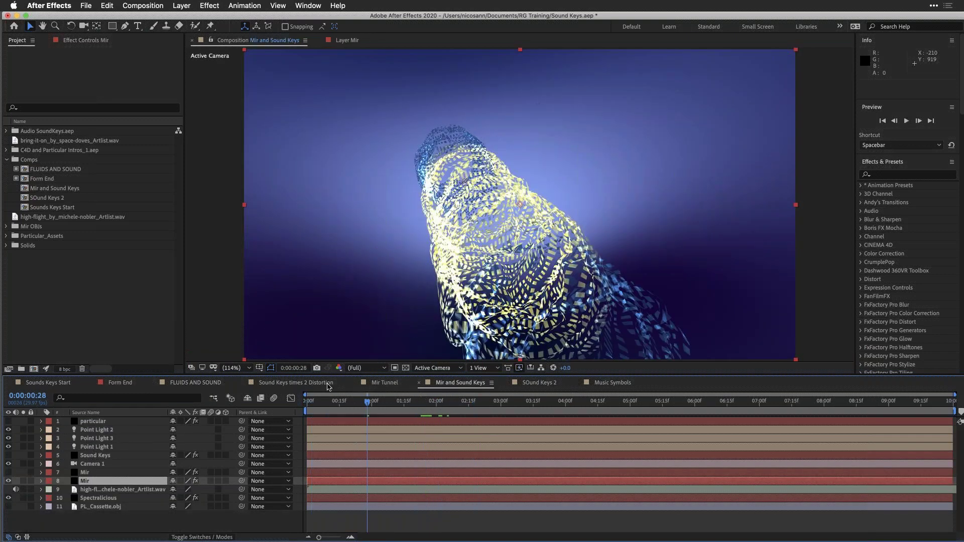
left_click(411, 402)
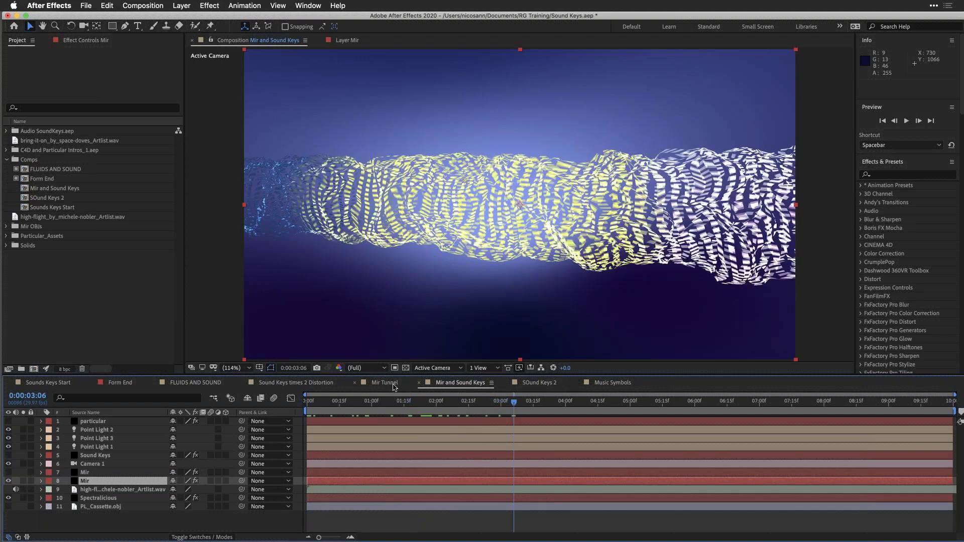
- Open the Mir Tunnel composition and check its tunnel animation at several times, ending at 0:00:08:18
left_click(385, 383)
key("space")
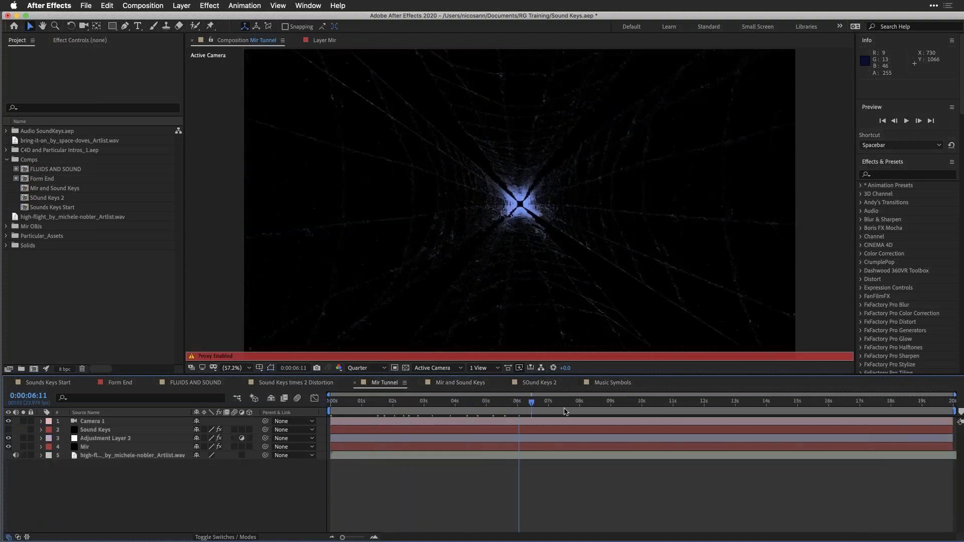
left_click(479, 412)
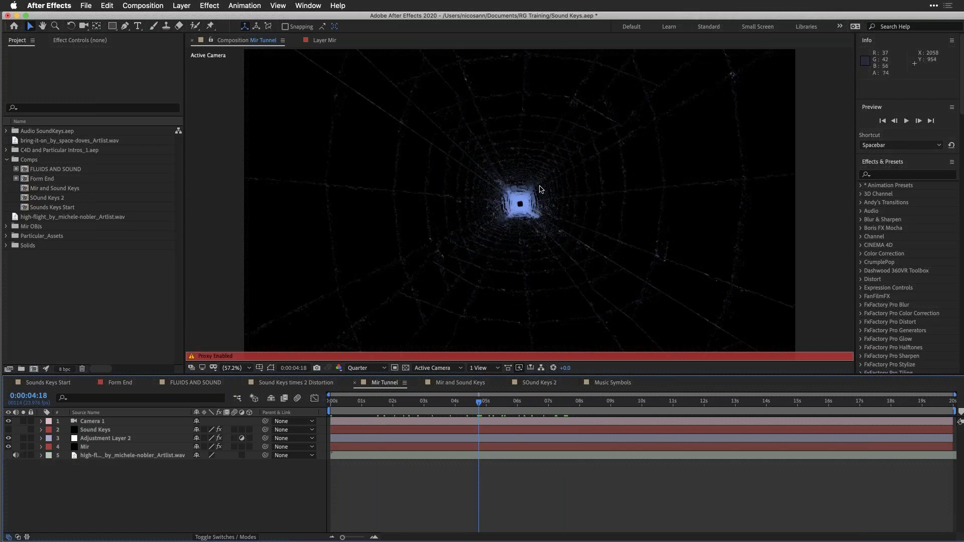
left_click_drag(559, 411, 417, 404)
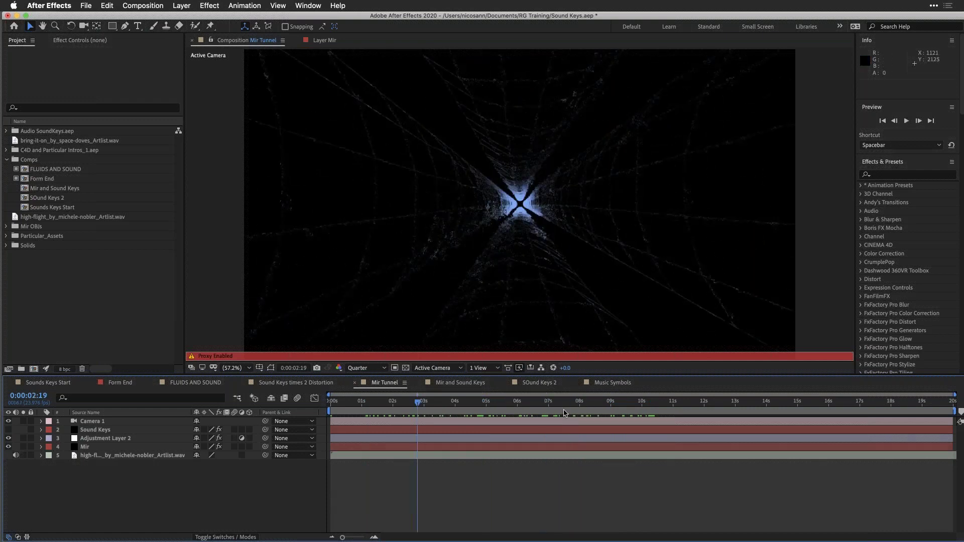
left_click_drag(564, 409, 603, 411)
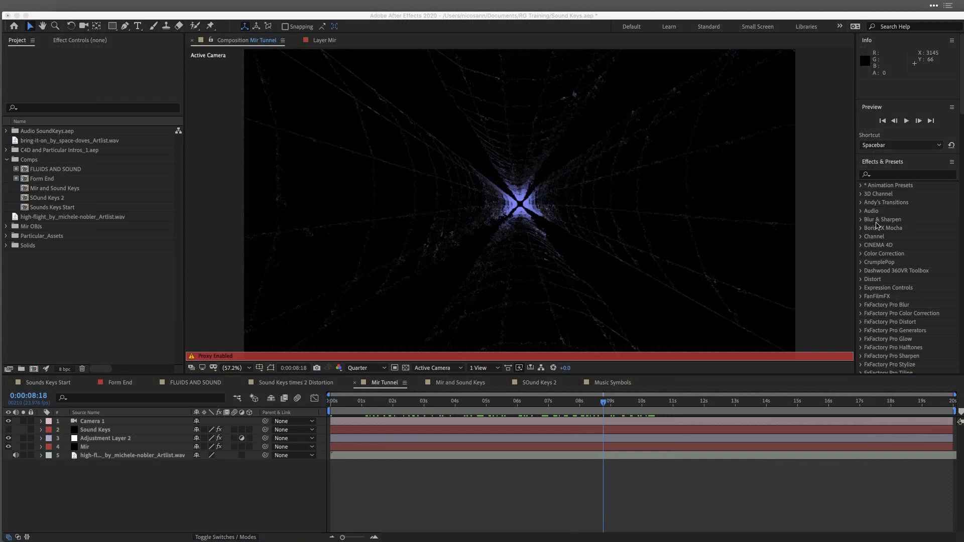
- Browse the animation presets in the Trapcode Mir 3 folder of Effects & Presets
left_click(885, 175)
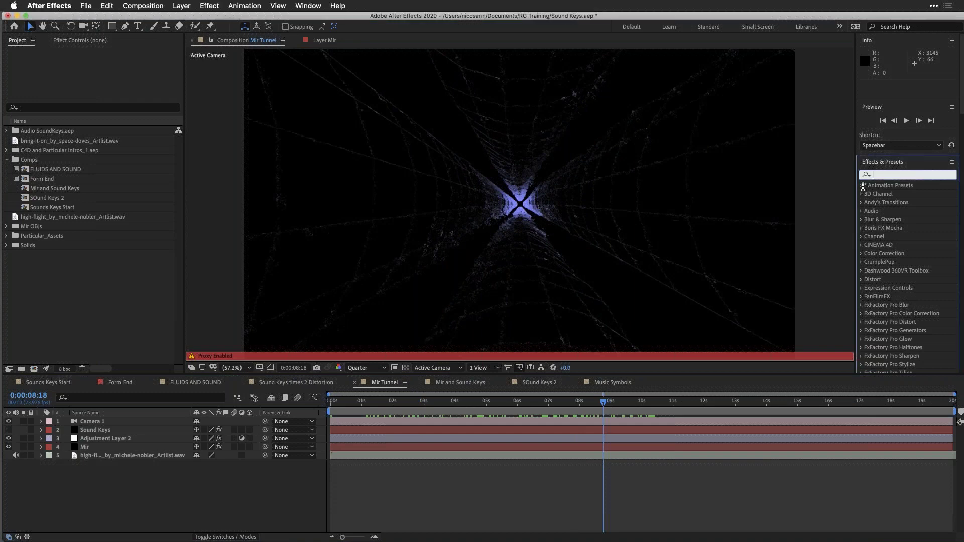
left_click(861, 185)
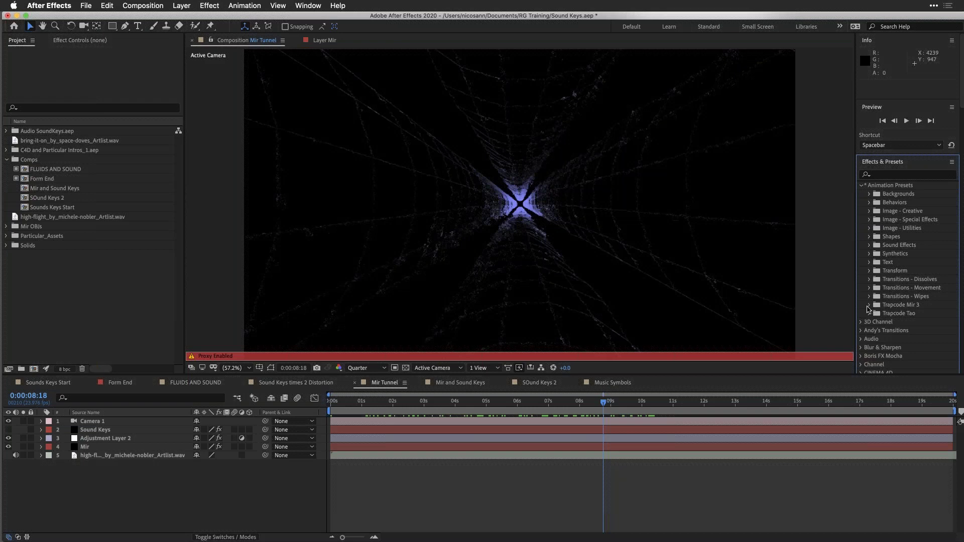
left_click(870, 305)
scroll(894, 314, "down", 10)
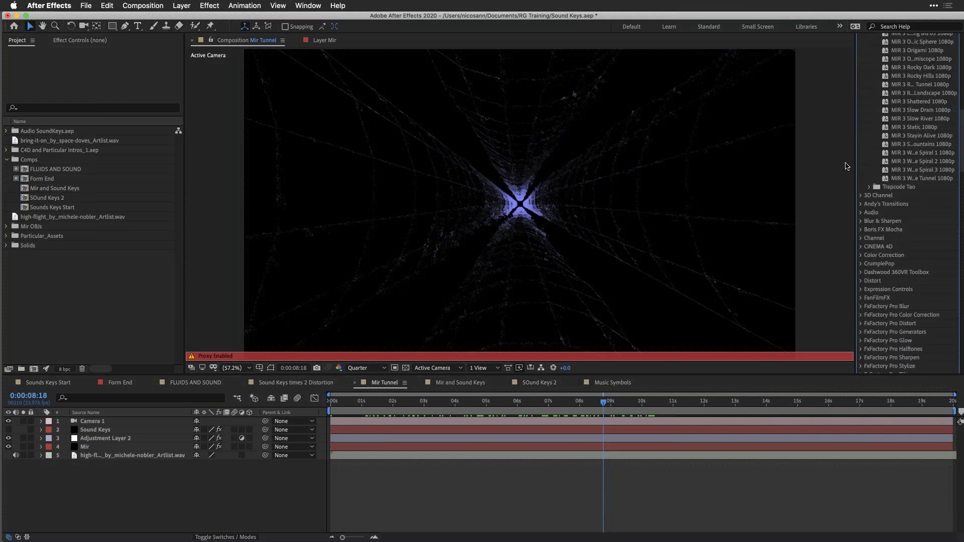
left_click(899, 180)
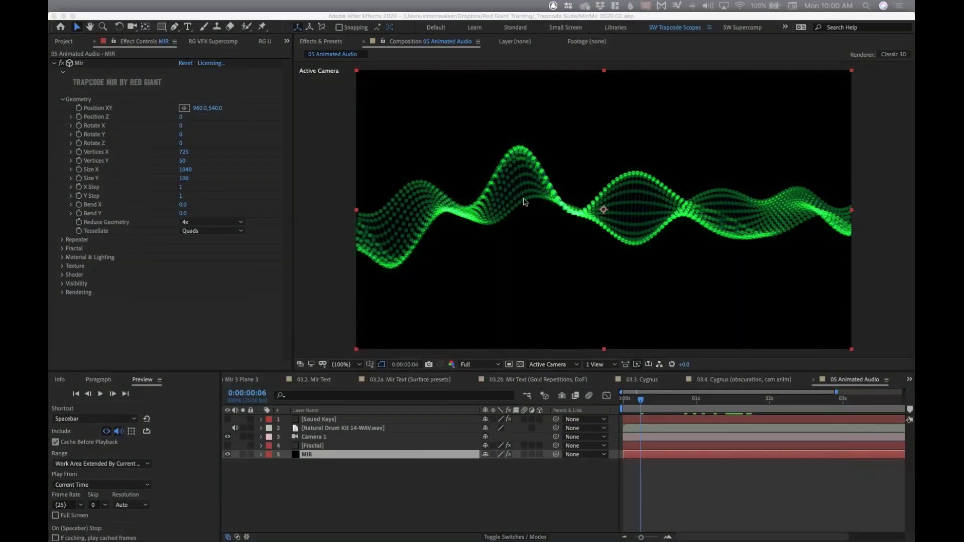
- Find and open the 01.5 Tunnel (Bend) composition among the Mir 2.0 Training comps and view it at 0:00:00:13
left_click(63, 43)
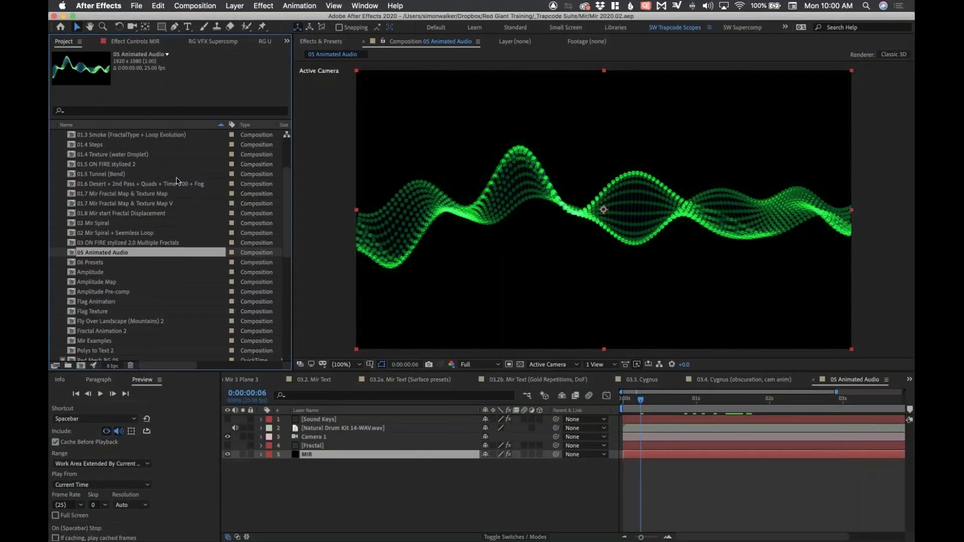
scroll(289, 176, "up", 5)
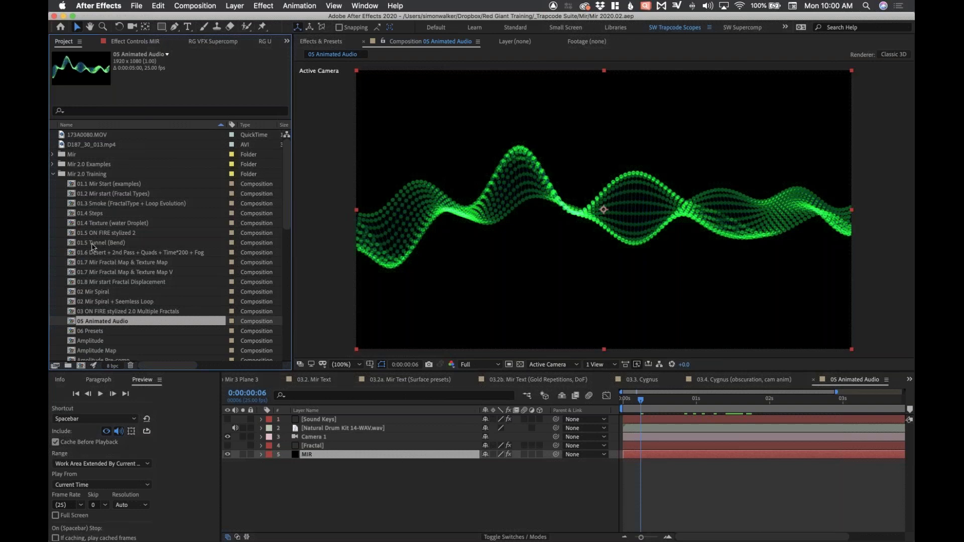
left_click(94, 223)
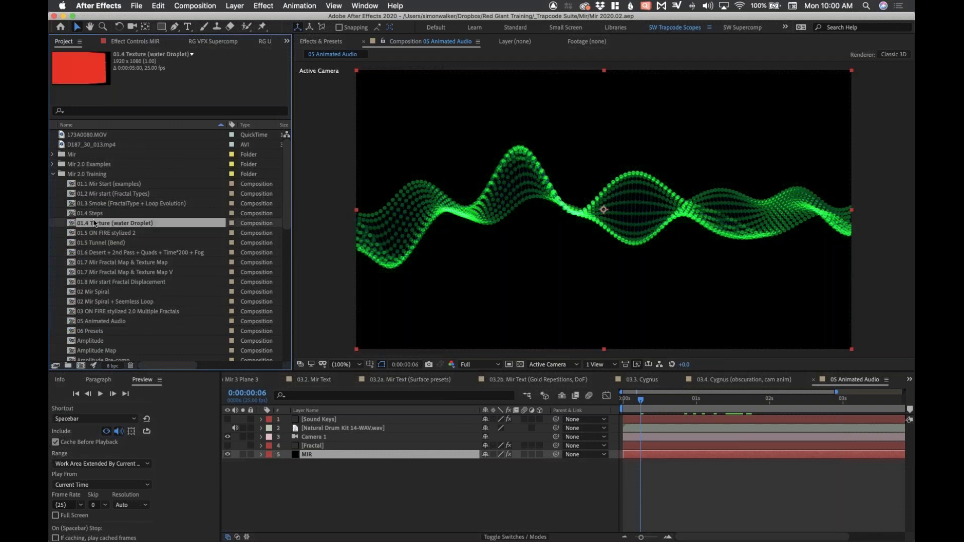
left_click(101, 294)
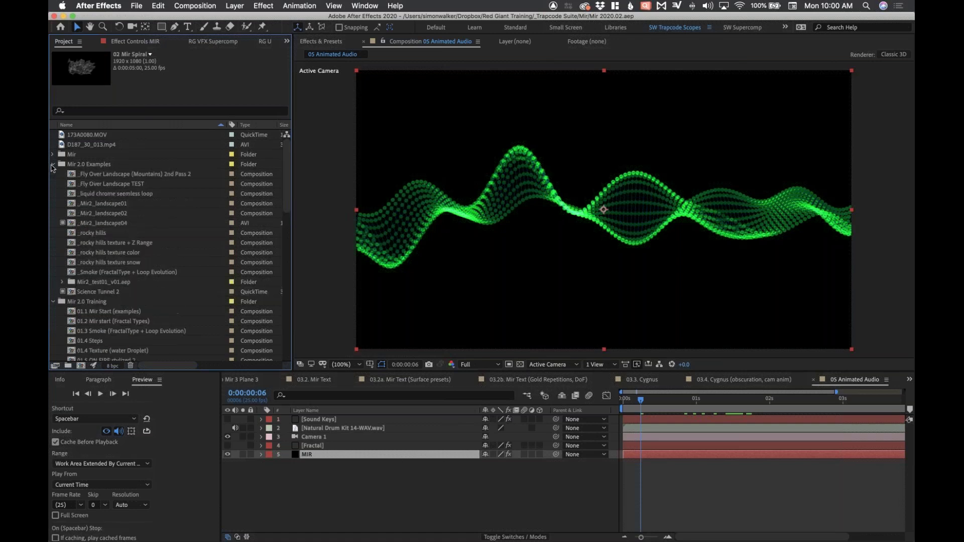
left_click(90, 214)
left_click(75, 244)
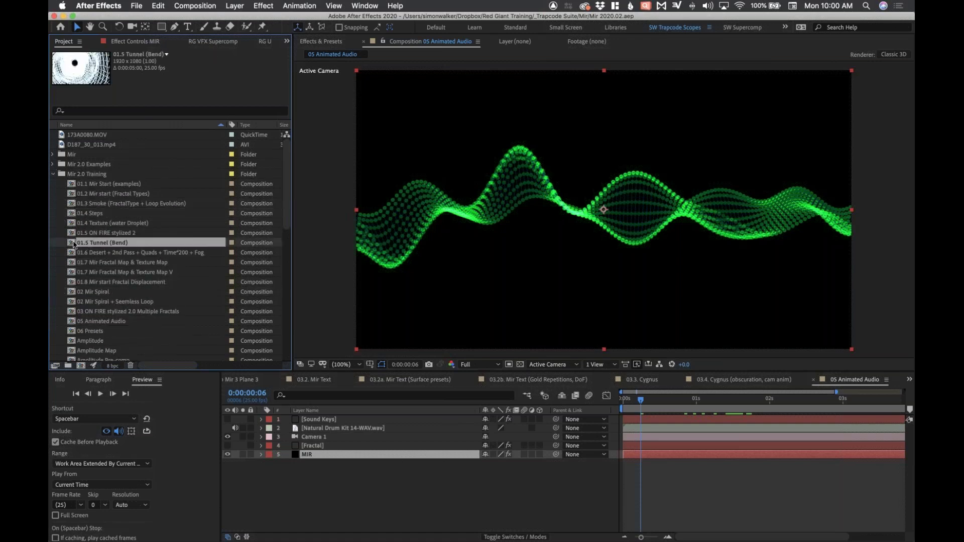
double_click(71, 244)
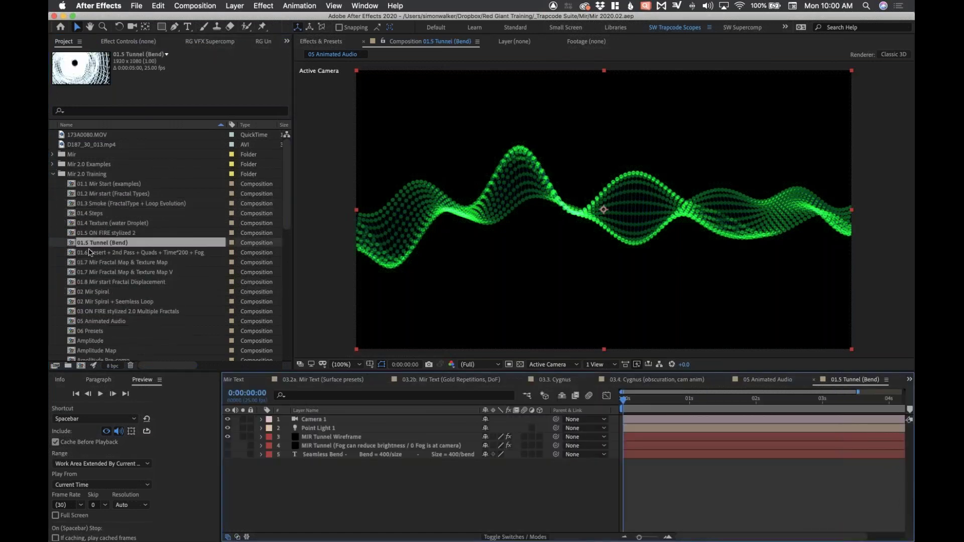
left_click_drag(719, 408, 658, 406)
- Lower Bend X in the MIR Tunnel Wireframe layer's Mir effect to 1.0 and further to 0.7
left_click(337, 436)
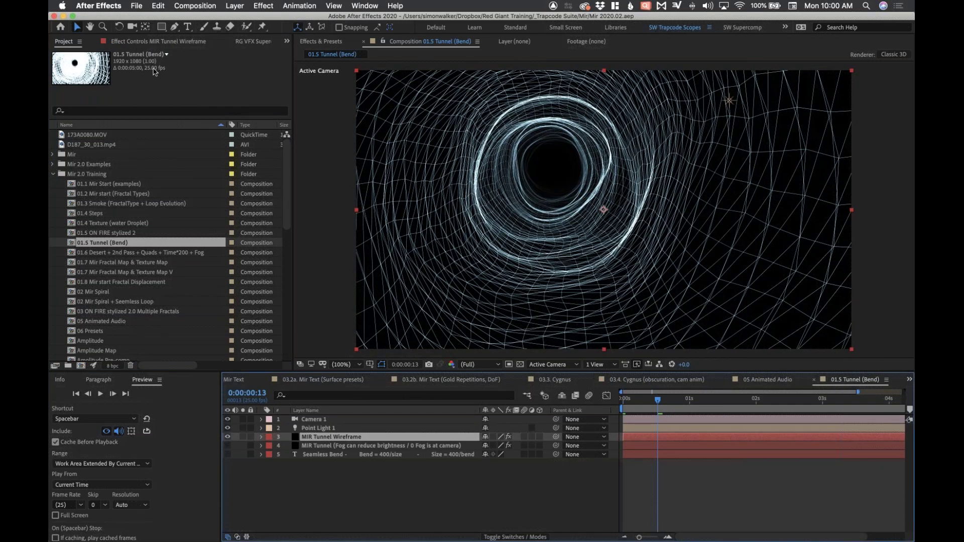
left_click(162, 44)
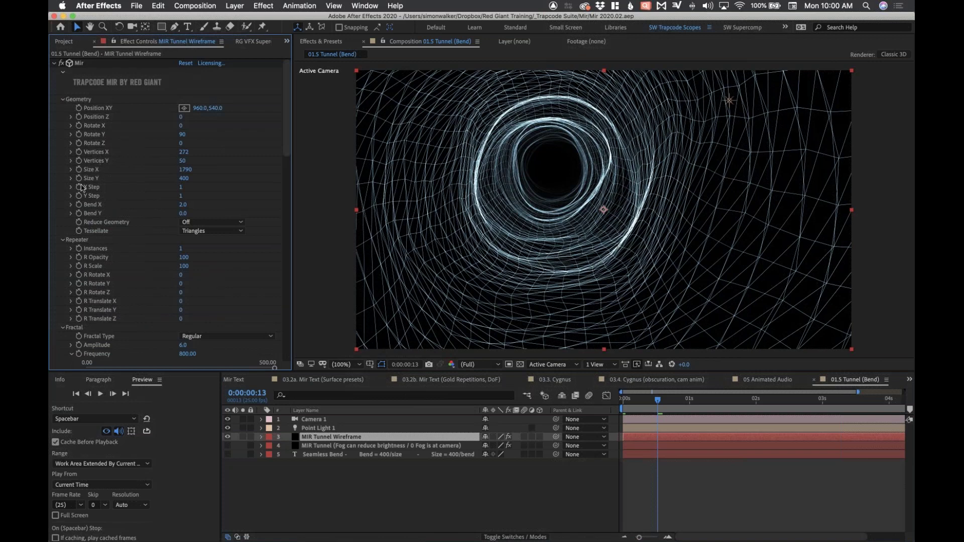
left_click(71, 214)
left_click(70, 205)
left_click_drag(271, 220, 177, 216)
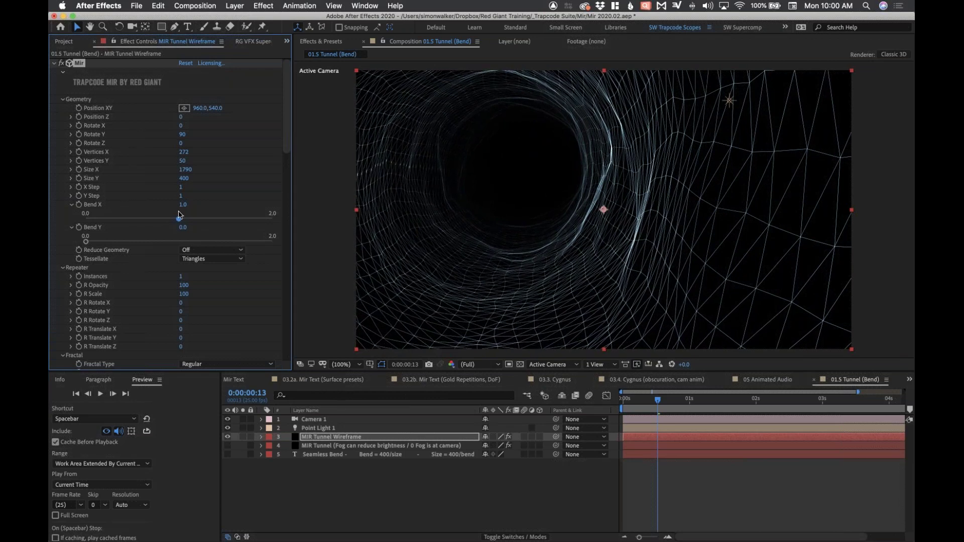
left_click_drag(177, 217, 151, 219)
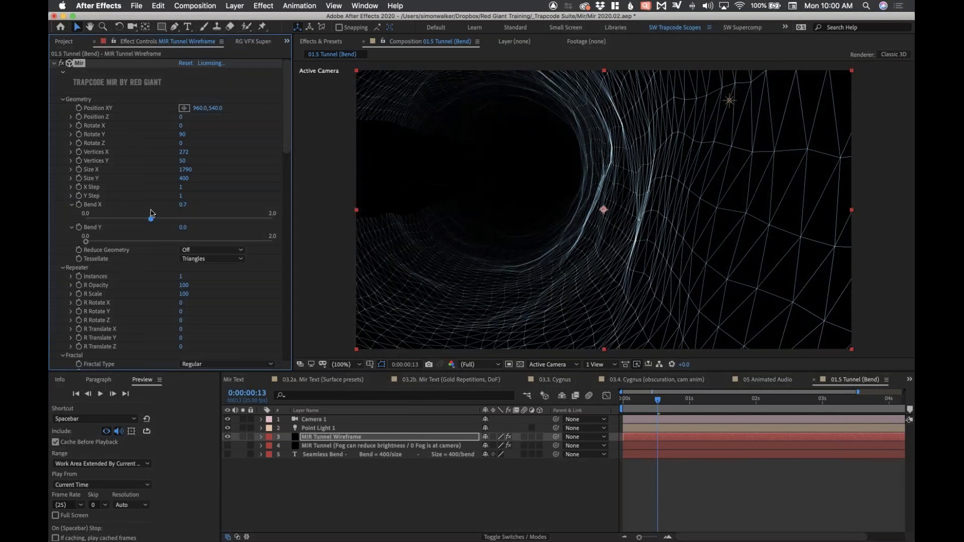
- Return to the 05 Animated Audio composition at 0:00:00:00 and orbit the camera until the Mir mesh appears as a flat band
left_click(770, 380)
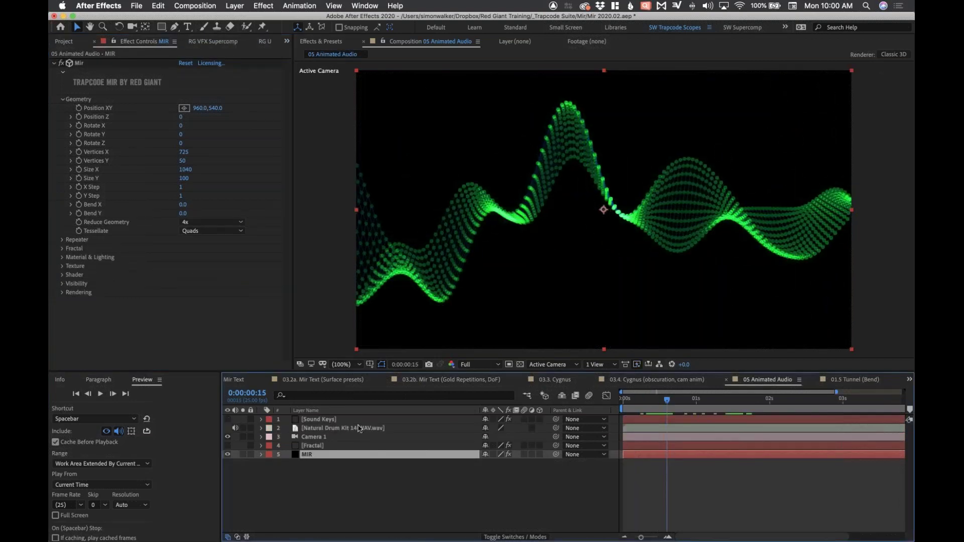
left_click_drag(630, 404, 624, 402)
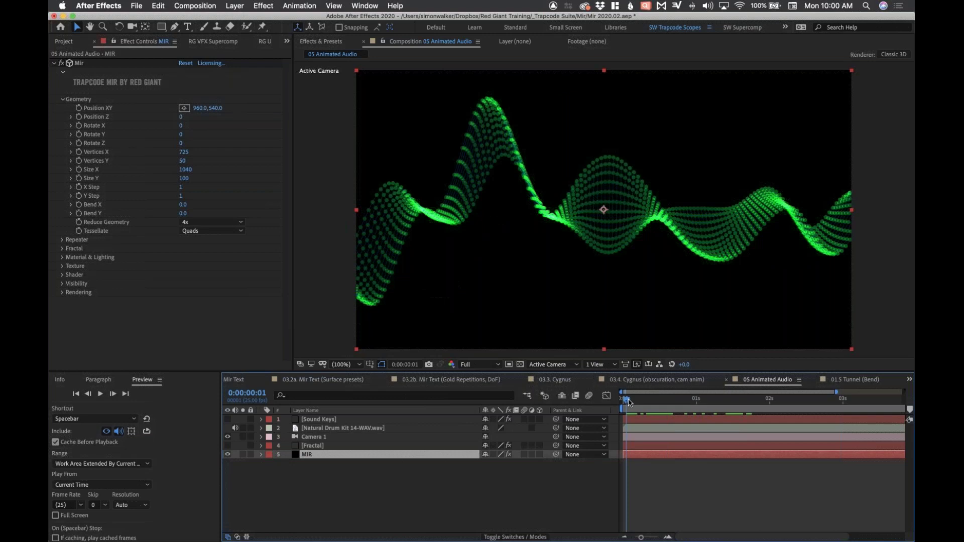
key("c")
left_click(577, 218)
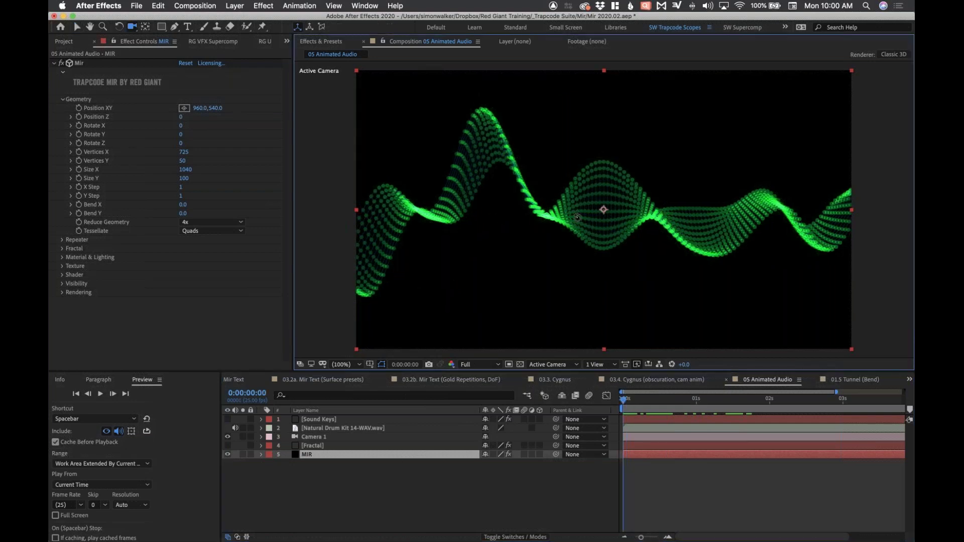
left_click_drag(577, 218, 557, 271)
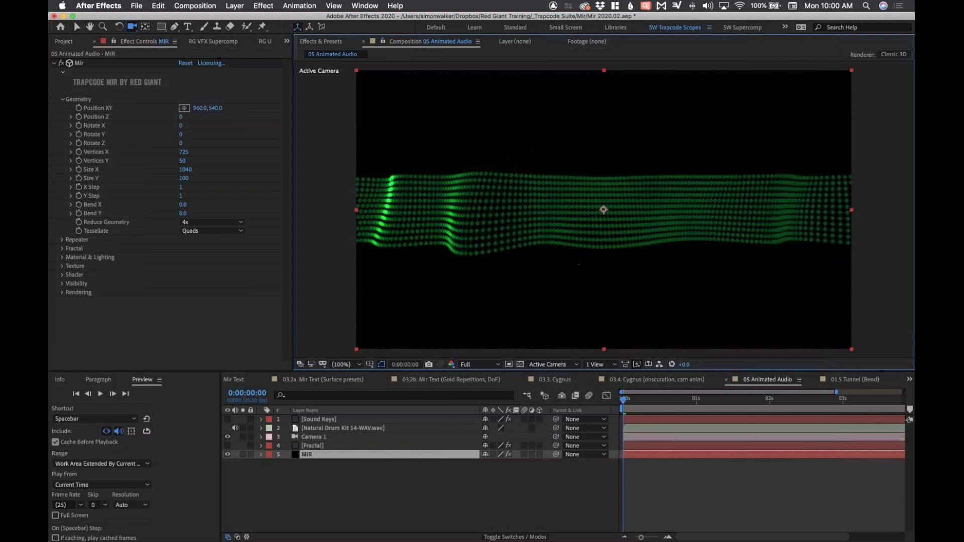
- Try the Mir shader's Draw mode as Wireframe, and set it back to Points
left_click(63, 278)
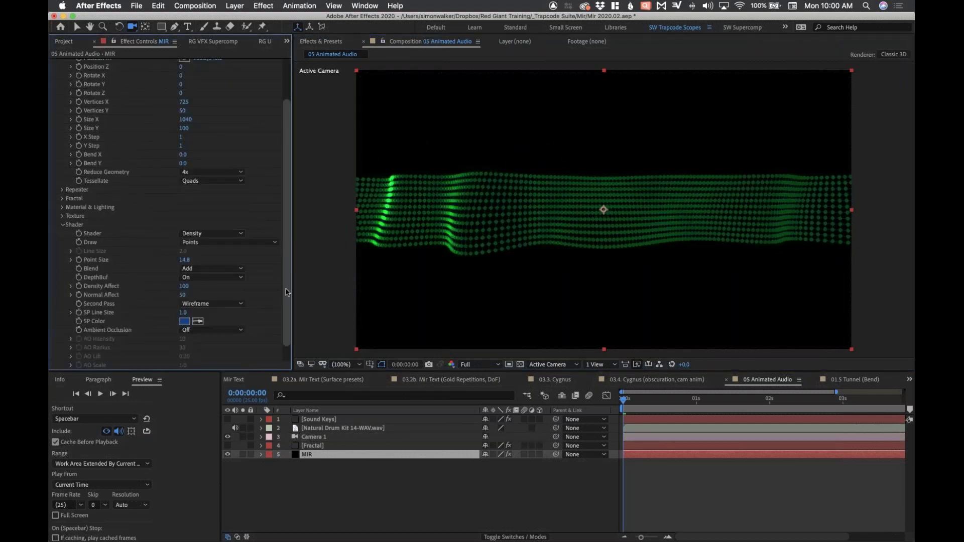
scroll(291, 249, "down", 3)
left_click(200, 226)
left_click(227, 244)
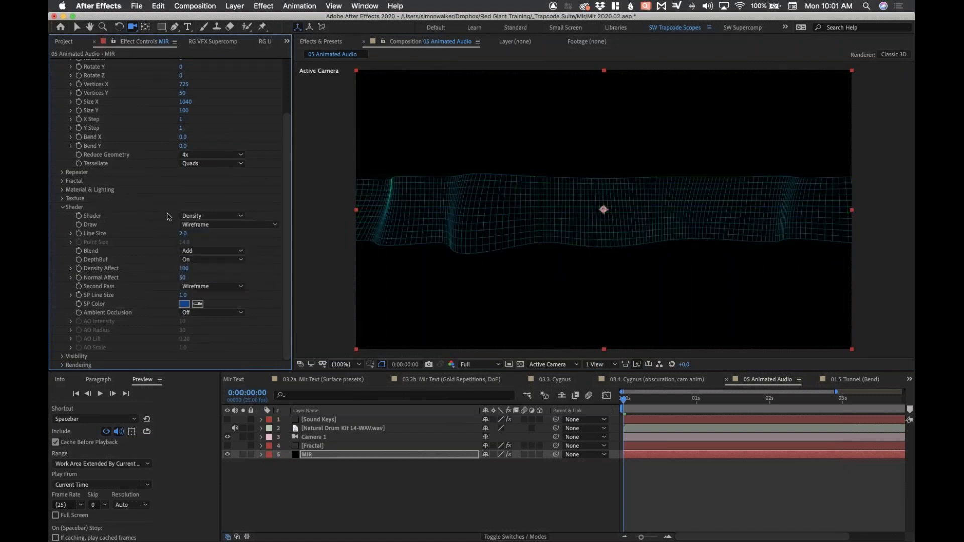
left_click(201, 225)
left_click(194, 252)
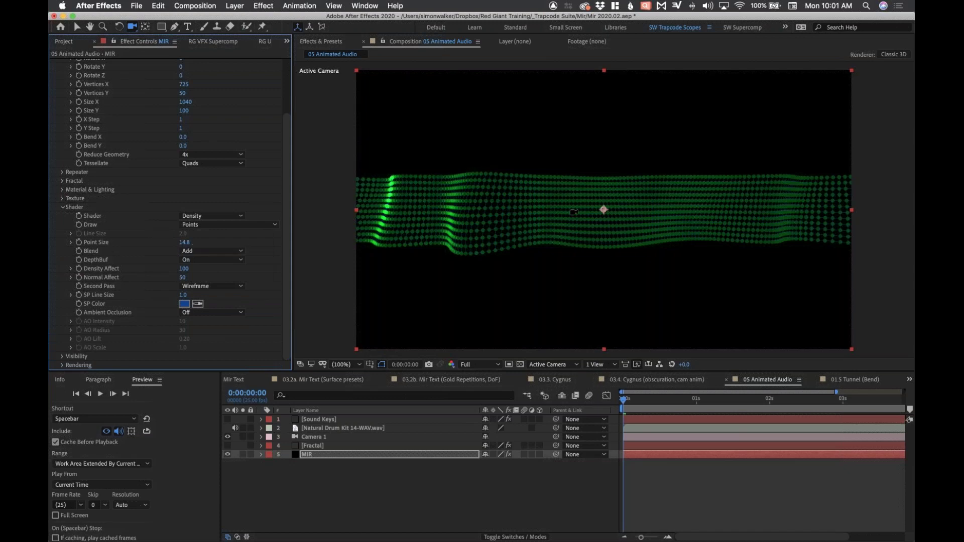
- Orbit the camera back to a side-on view of the Mir waves and check the animation at 0:00:00:04
left_click_drag(538, 248, 540, 184)
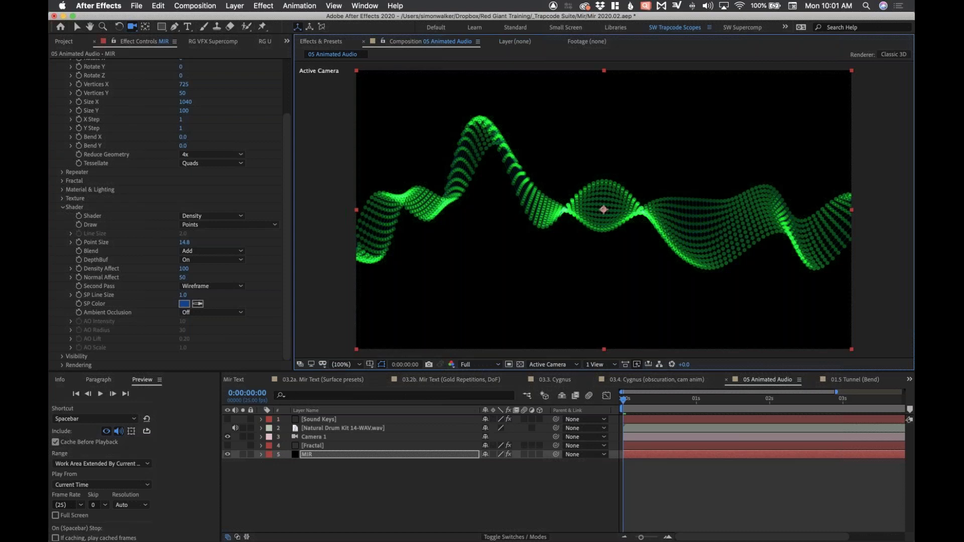
left_click(631, 400)
left_click_drag(625, 400, 635, 400)
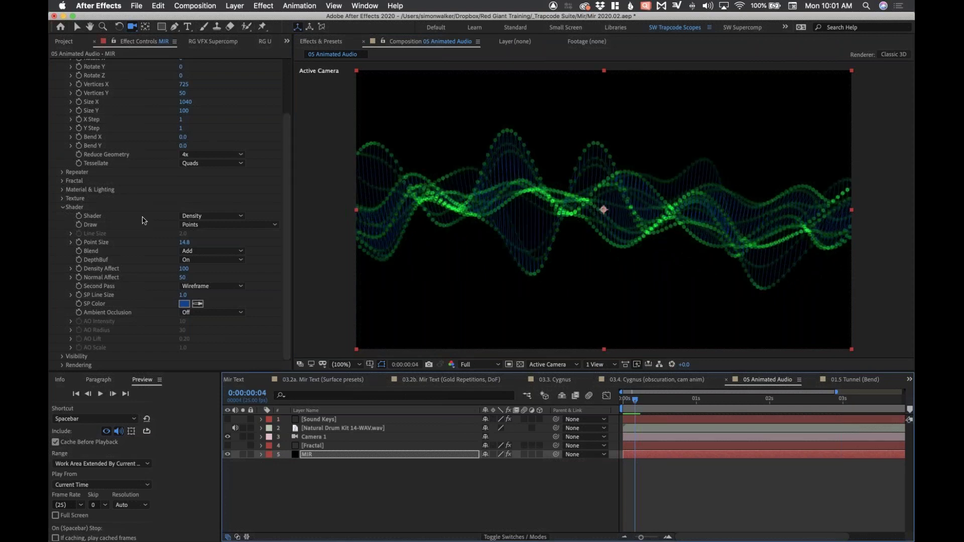
- Expand Mir's Fractal settings and reveal the MIR layer's expressions to examine the links to the Sound Keys outputs
scroll(144, 220, "up", 3)
left_click(62, 100)
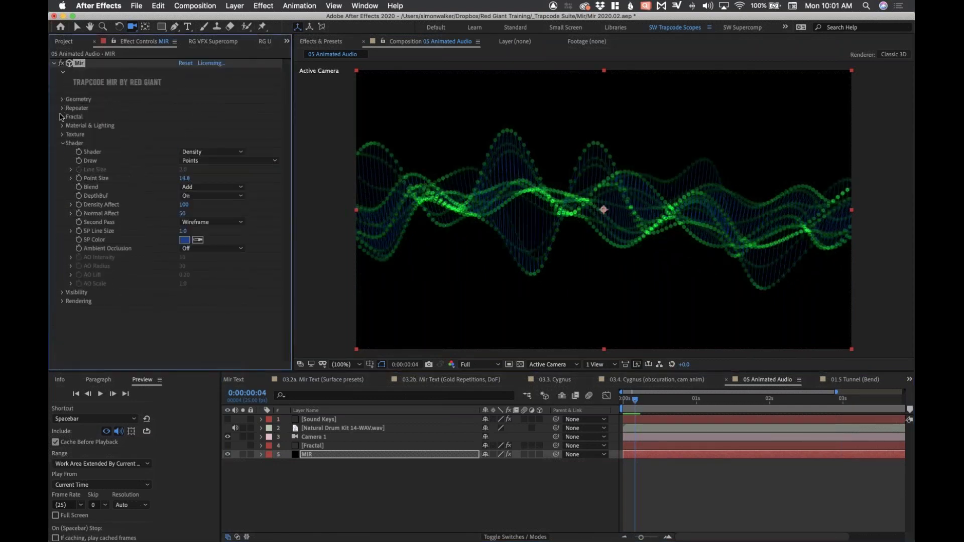
left_click(62, 117)
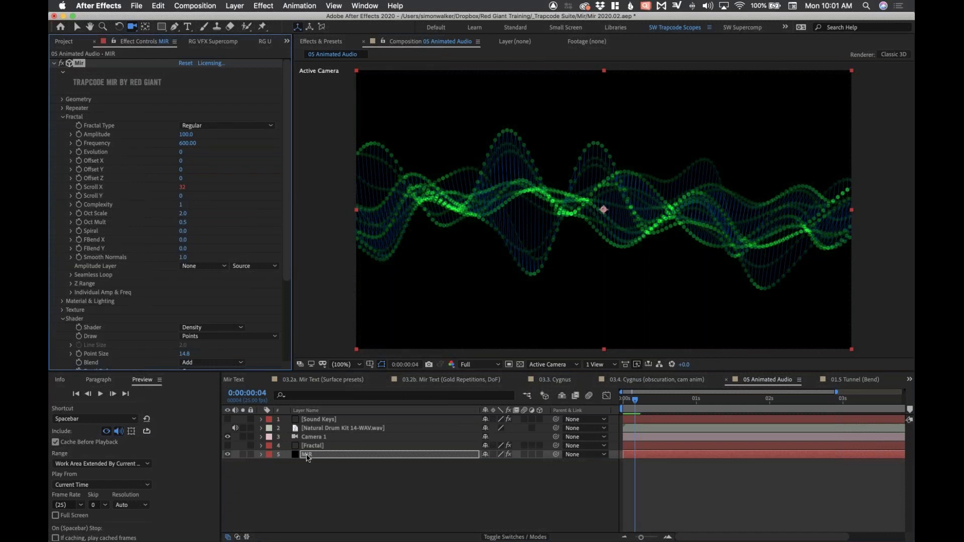
key("e")
key("e")
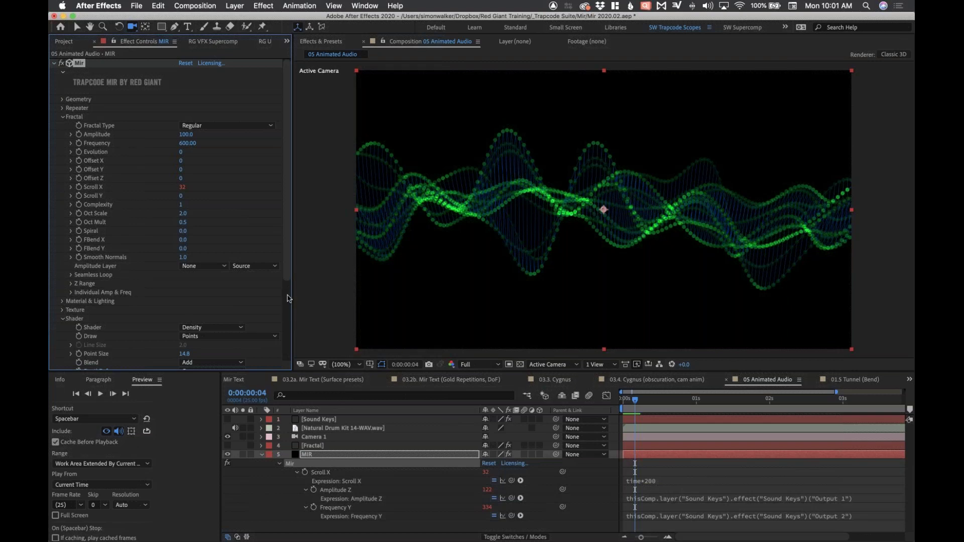
left_click_drag(288, 276, 287, 352)
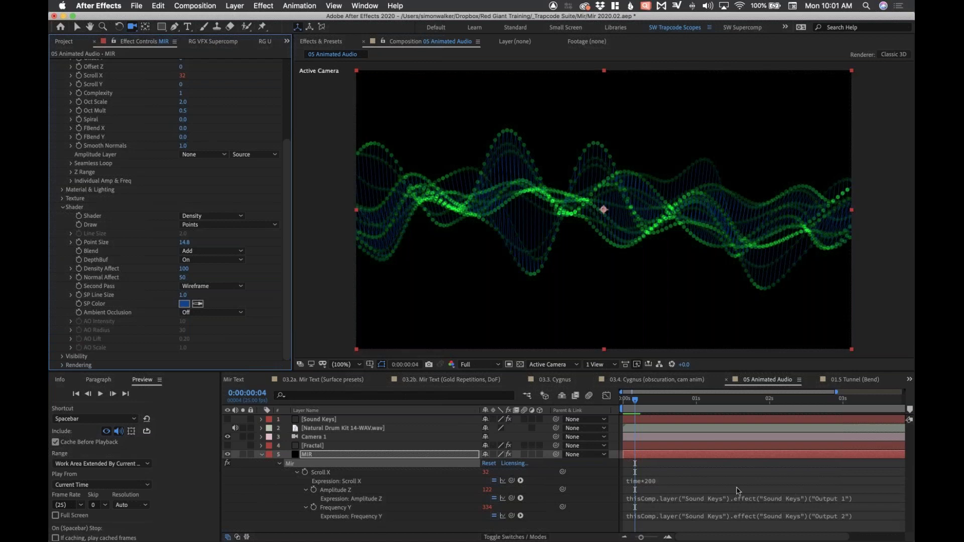
- Show the Sound Keys layer's output curves in the Graph Editor and check the animation at 0:00:00:03
left_click(314, 421)
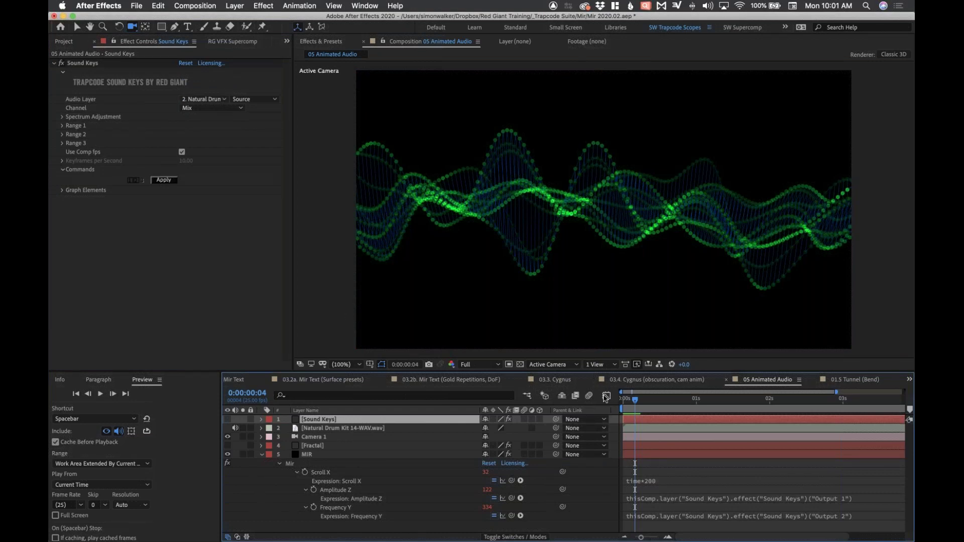
left_click(607, 397)
left_click(625, 400)
left_click(629, 401)
left_click_drag(629, 401, 633, 401)
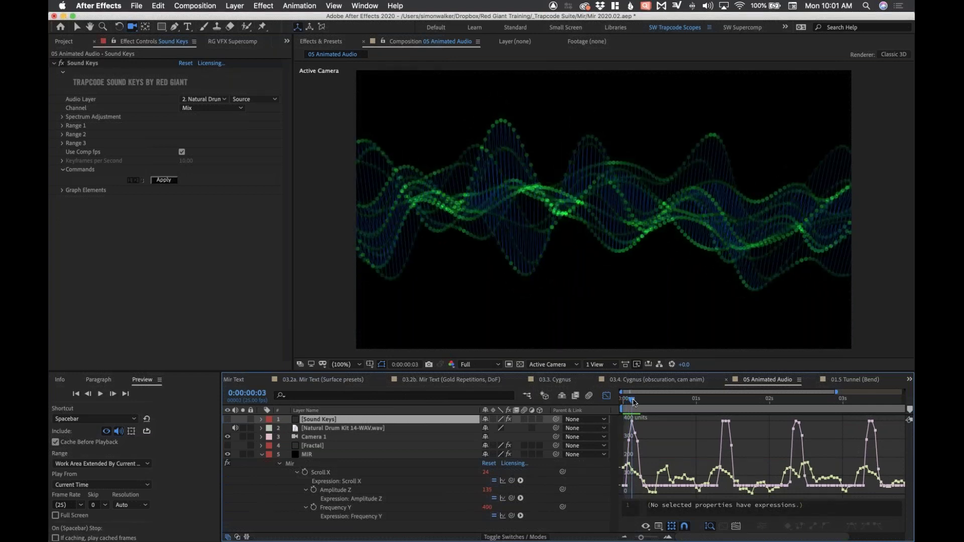
- Expand Range 1 and Range 2 of Sound Keys and compare their outputs with the animation up to 0:00:01:10
left_click(61, 134)
left_click(62, 126)
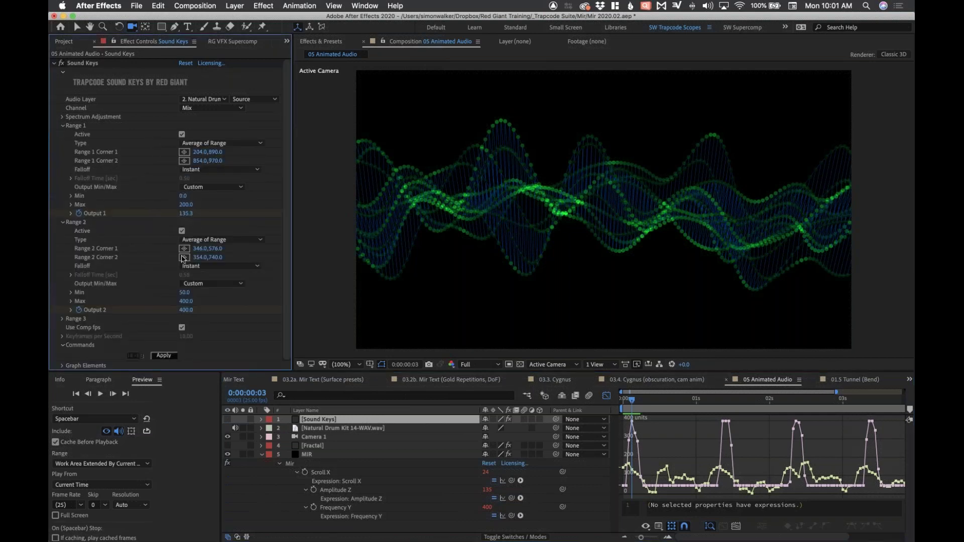
left_click_drag(632, 400, 724, 402)
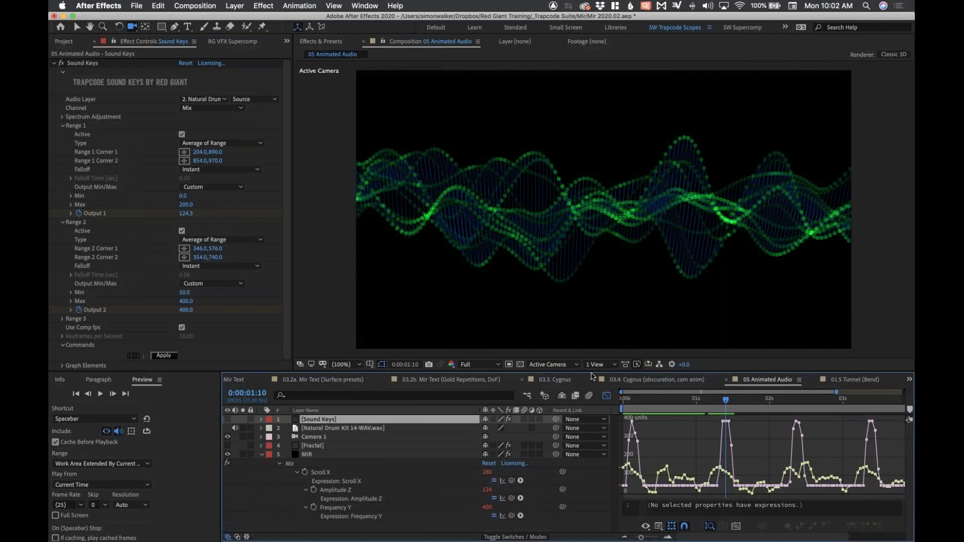
- Open the recent project DJ-App-2020 (SW).aep without saving the changes to Mir 2020.02.aep
left_click(137, 6)
mouse_move(143, 49)
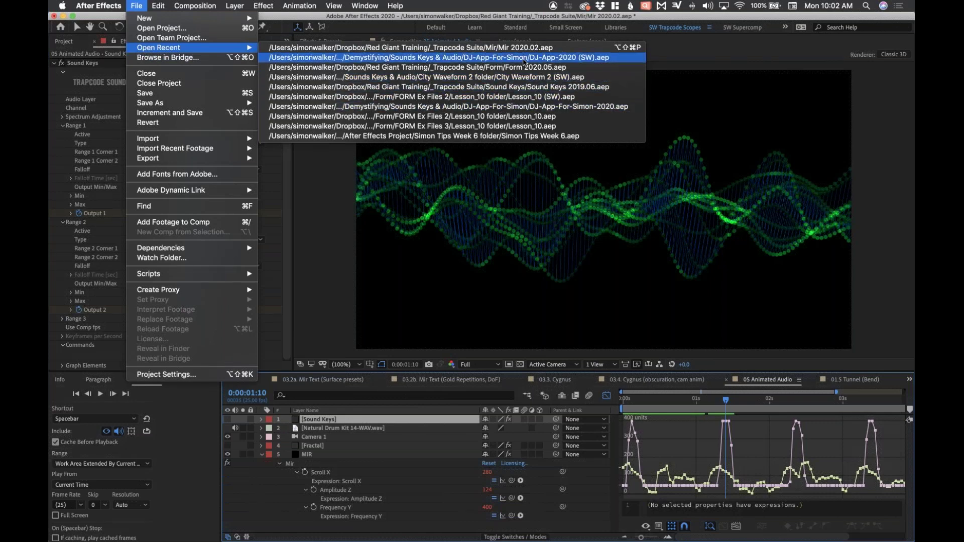
left_click(524, 57)
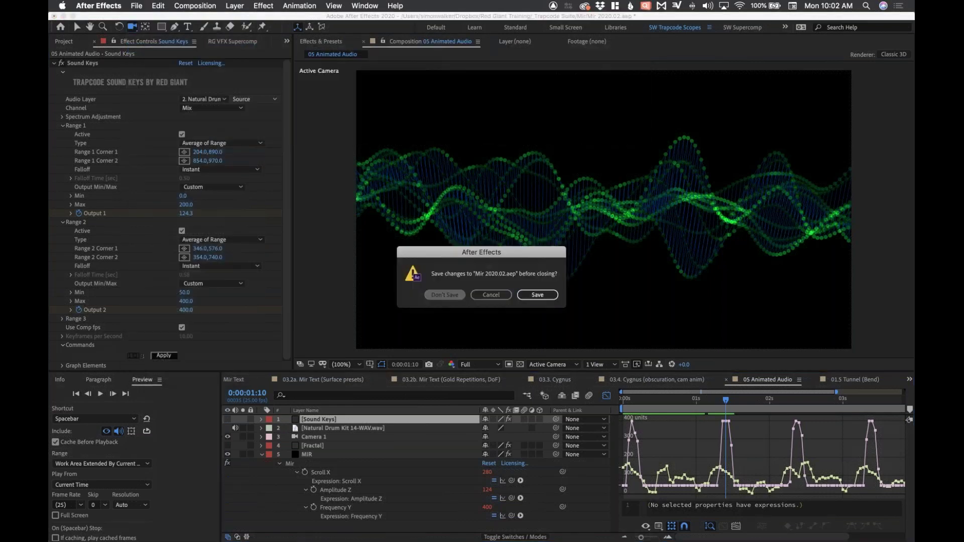
left_click(445, 295)
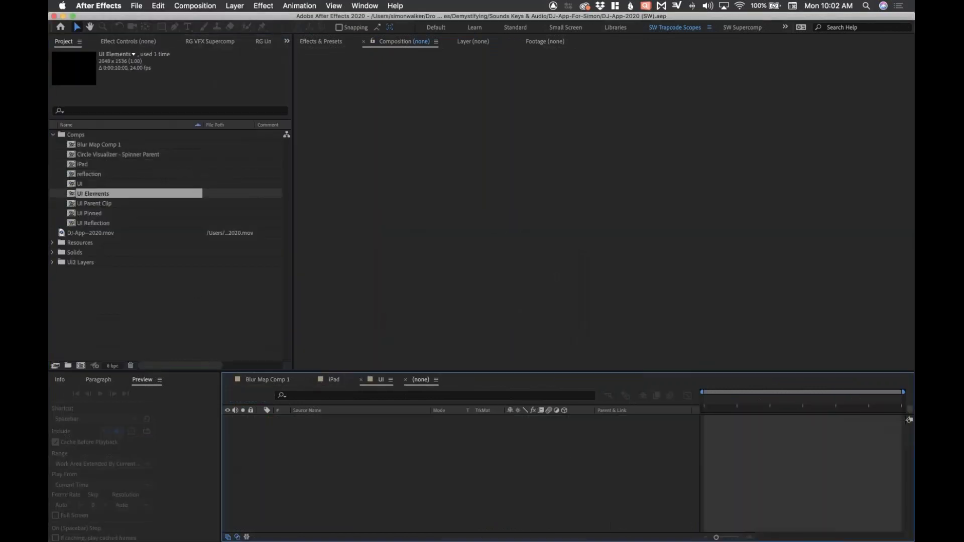
- Switch to Chrome with the Audio React in Trapcode Form video page
key("super+Tab")
key("super+Tab")
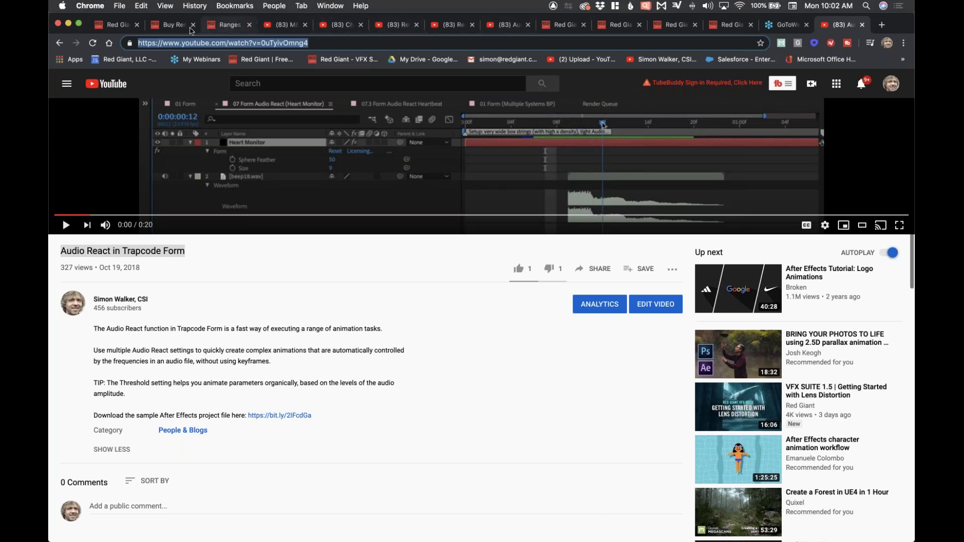
- Find the open Red Giant FTX: Spin video page among the YouTube pages
left_click(299, 29)
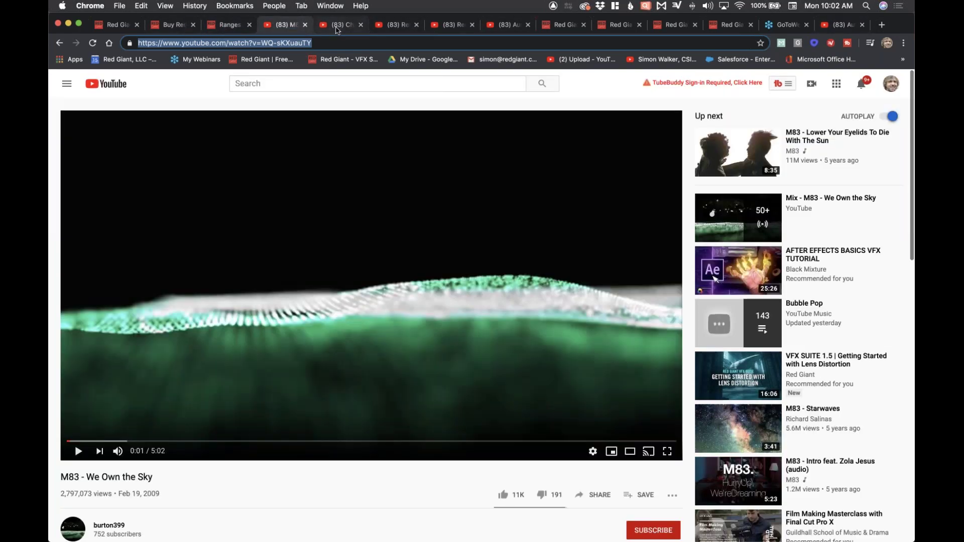
left_click(338, 30)
left_click(397, 30)
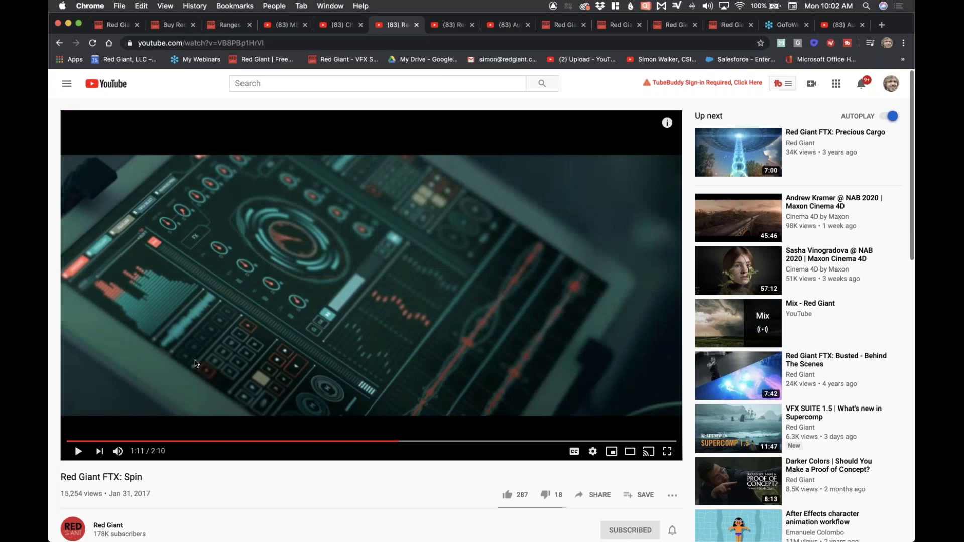
scroll(124, 498, "down", 1)
scroll(123, 499, "up", 1)
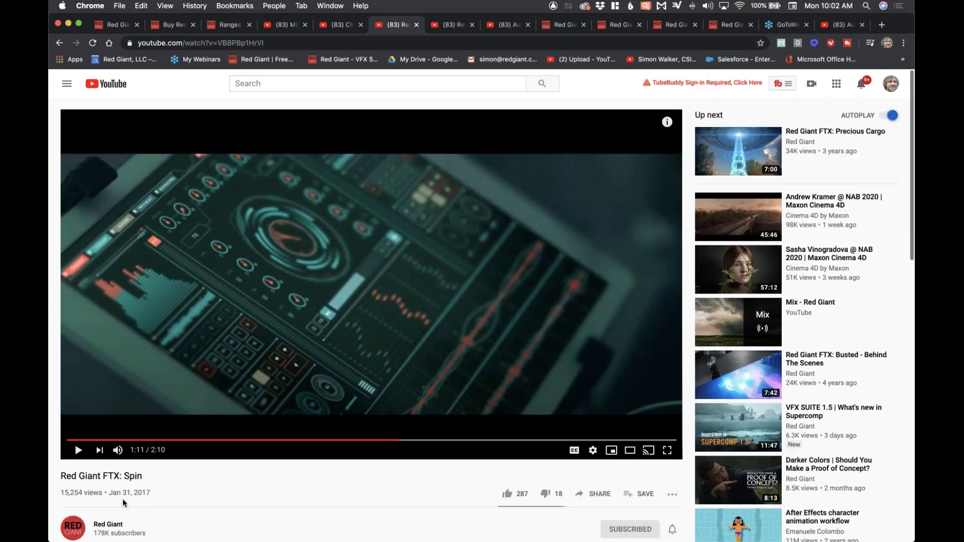
scroll(208, 140, "up", 1)
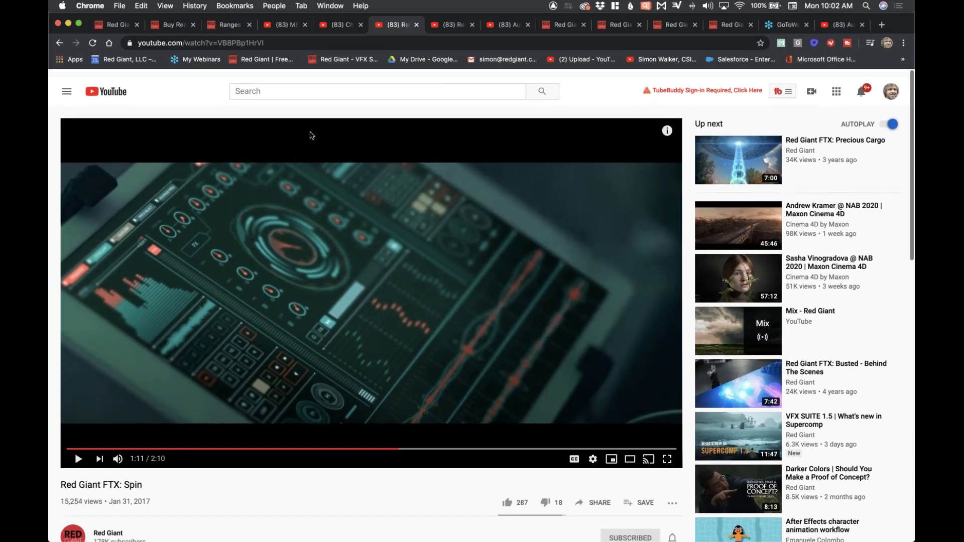
scroll(229, 122, "down", 1)
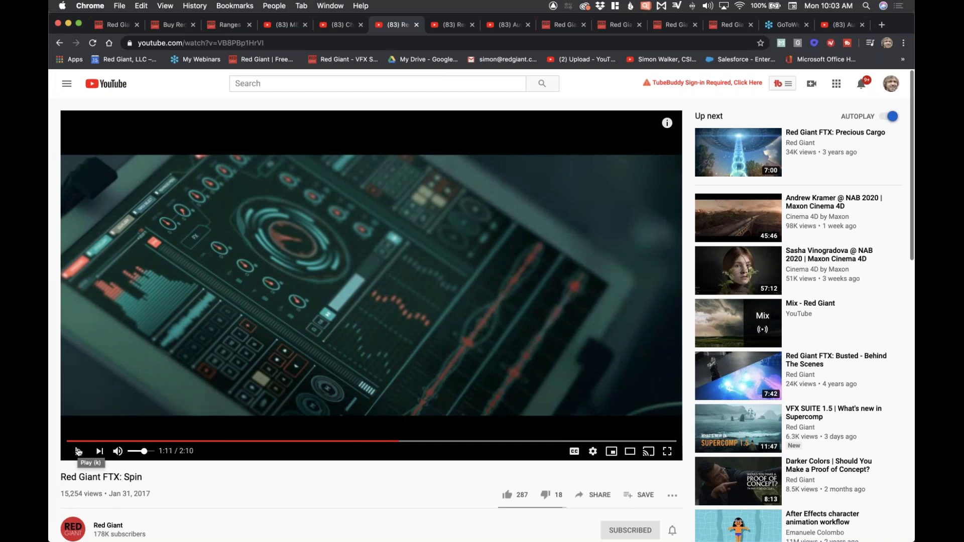
- Skim the Red Giant FTX: Spin video from its opening scenes to the tablet interface shot at 1:11
left_click(93, 441)
left_click(133, 442)
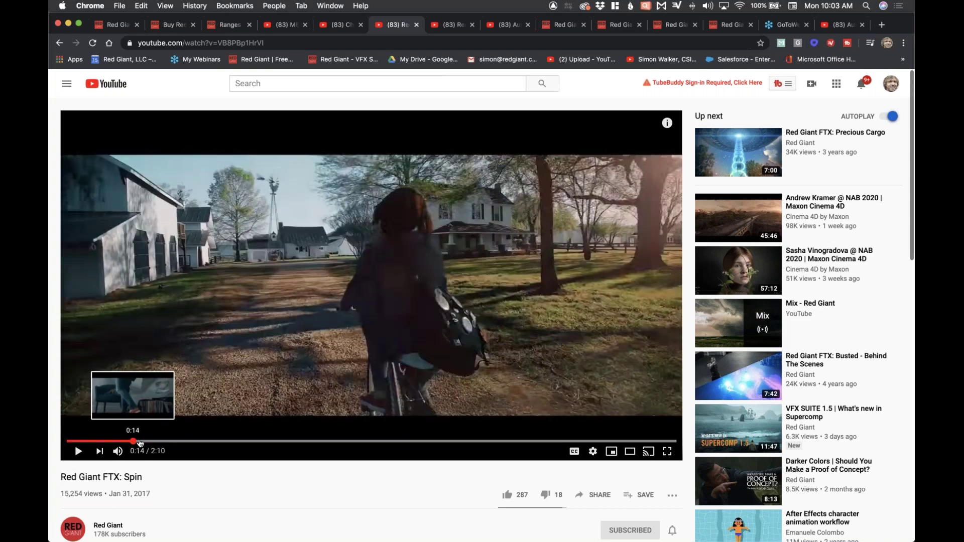
left_click(172, 442)
left_click(212, 442)
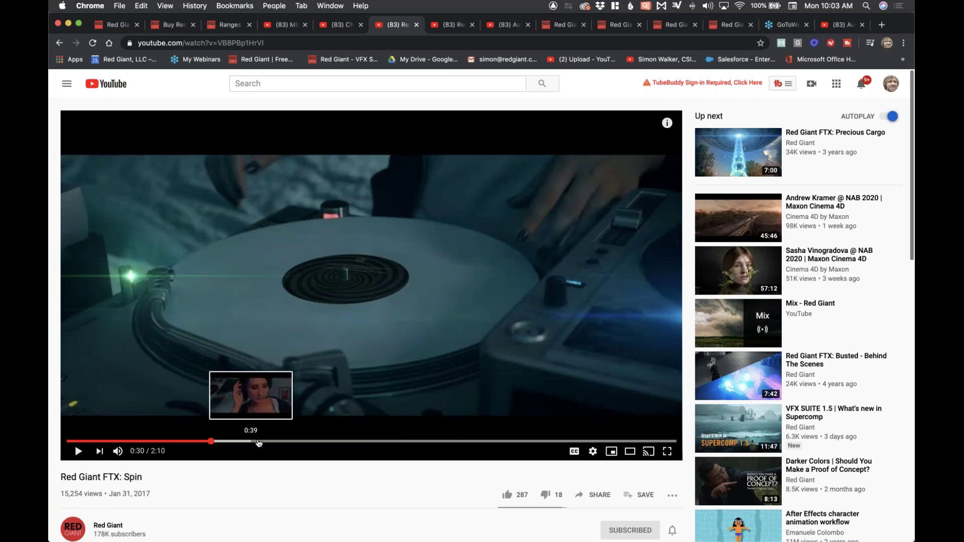
left_click(246, 442)
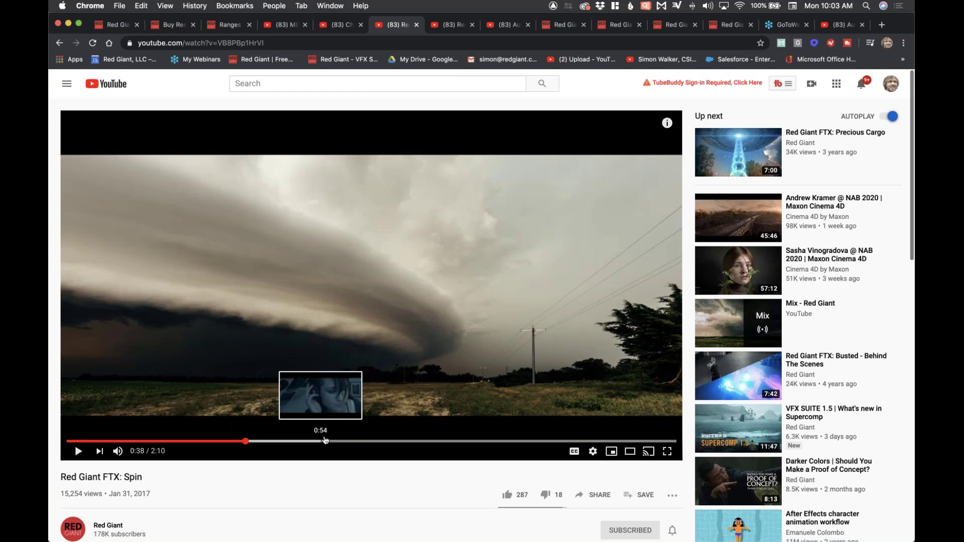
left_click(379, 442)
left_click(385, 442)
left_click_drag(385, 442, 402, 443)
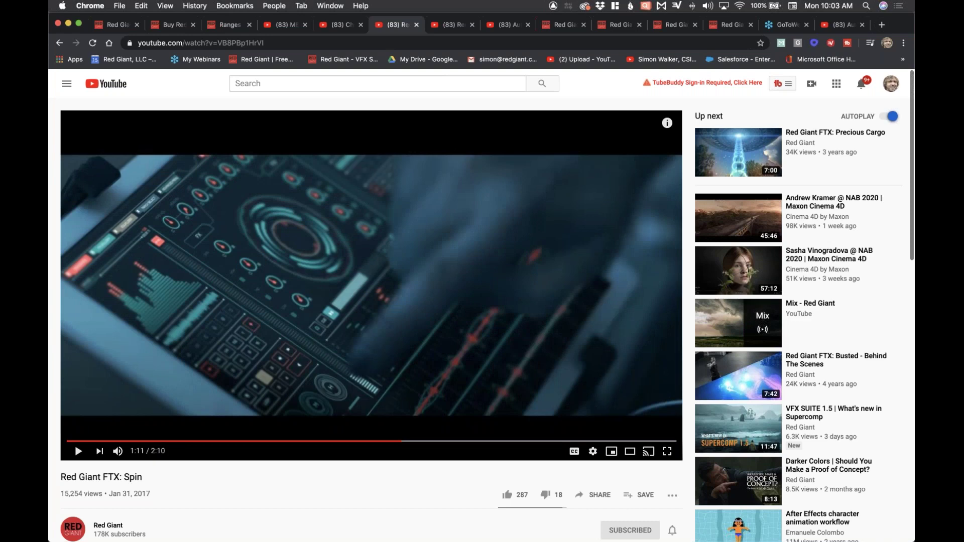
scroll(205, 291, "down", 1)
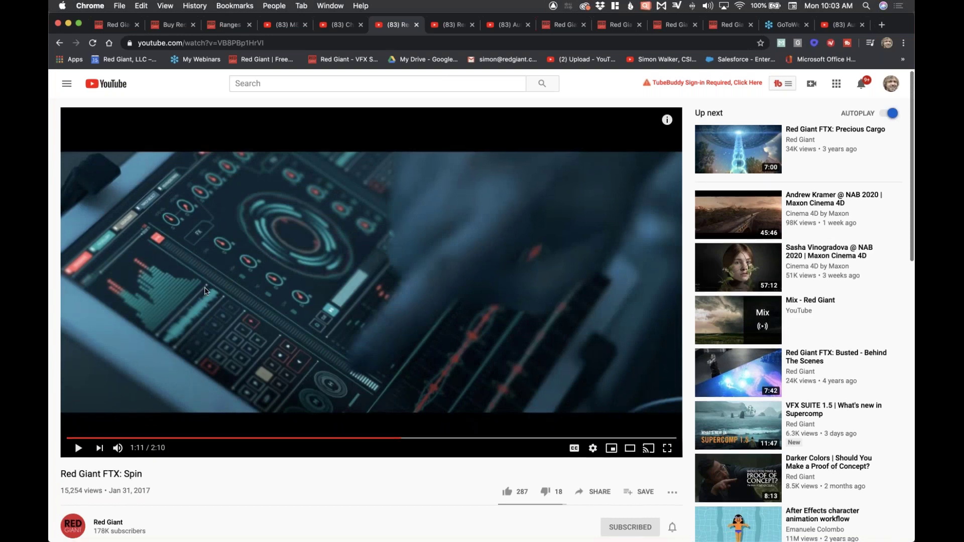
scroll(205, 292, "down", 1)
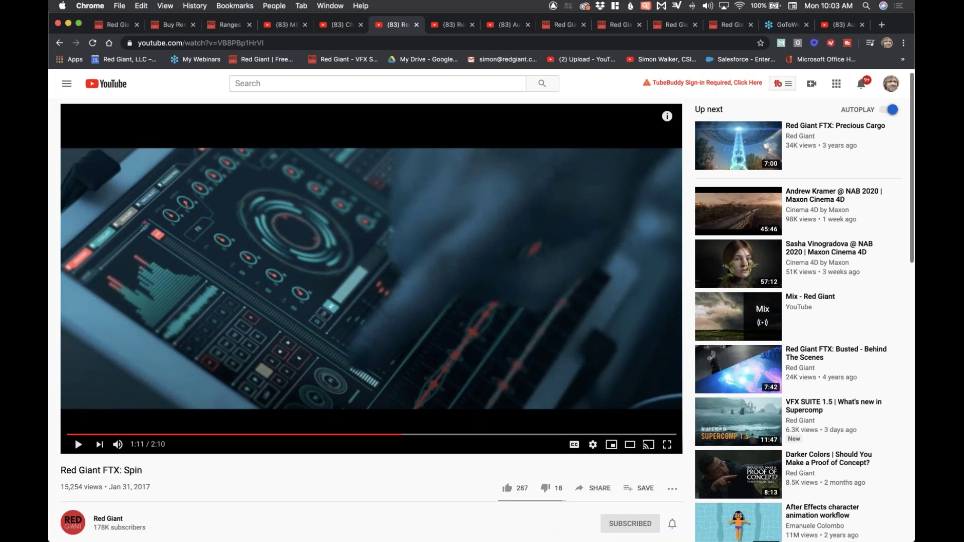
- Switch to After Effects and check the UI Elements composition's animation up to 0:00:03:13
key("super+Tab")
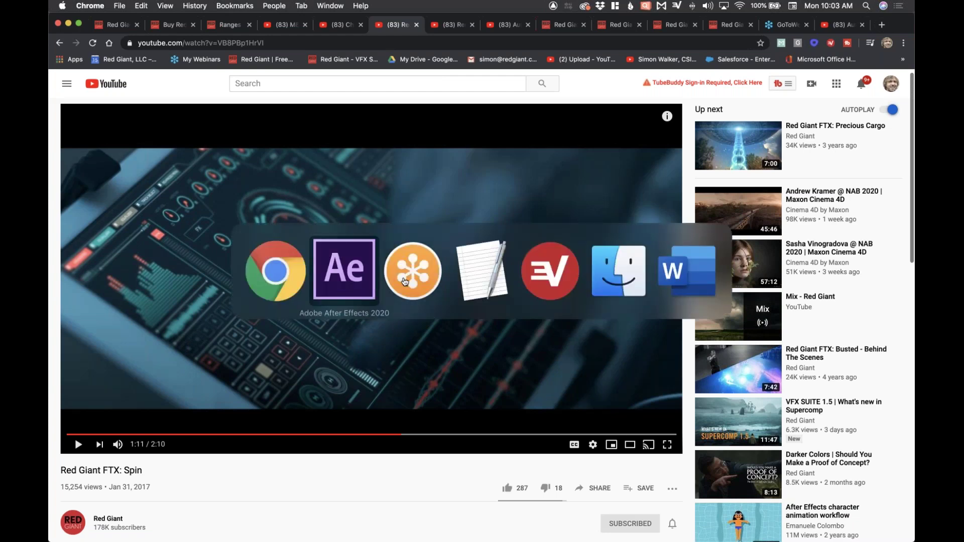
left_click(353, 268)
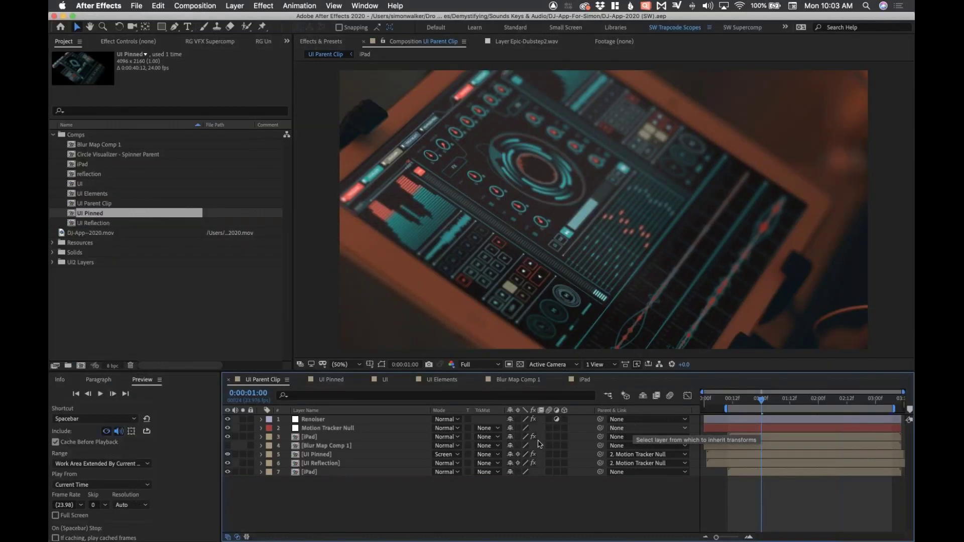
left_click(440, 382)
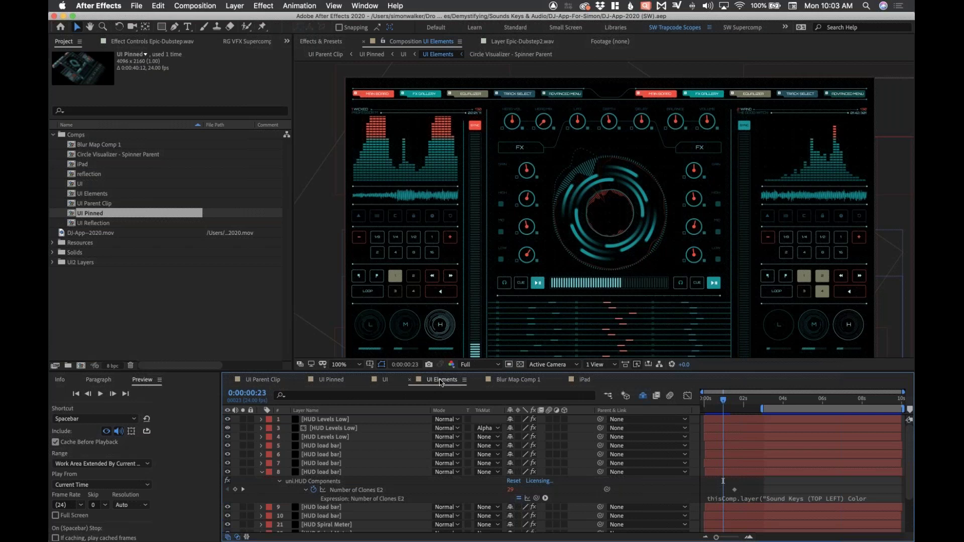
left_click(779, 402)
mouse_move(781, 403)
left_mouse_down()
mouse_move(796, 405)
mouse_move(775, 403)
left_mouse_up()
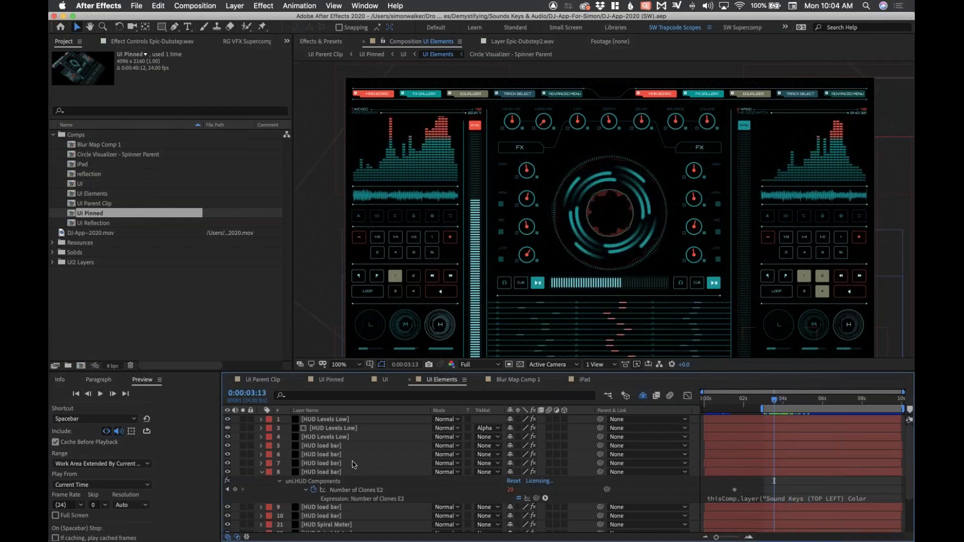
- Solo the Sound Keys (TOP LEFT) Color Map layer and preview its spectrum animation around 0:00:03:09
scroll(382, 522, "down", 3)
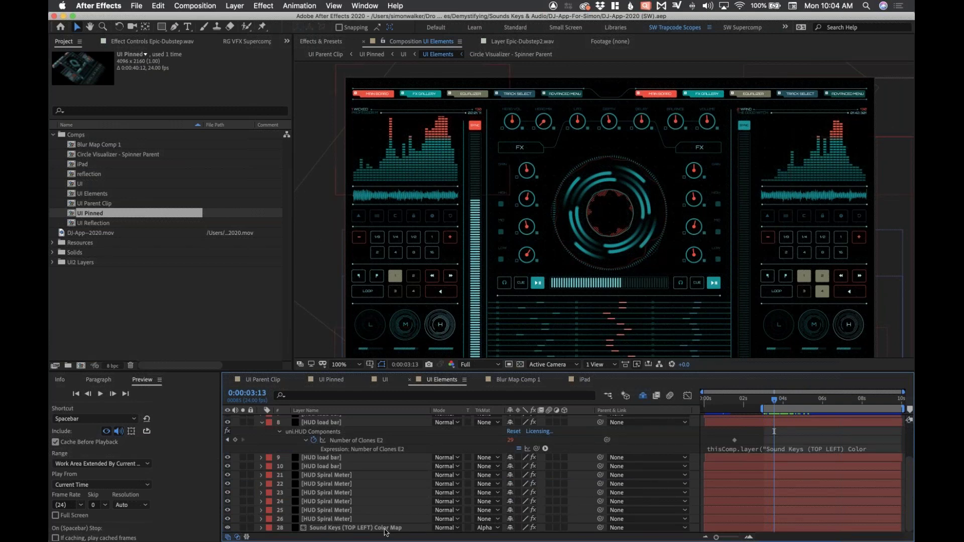
left_click(243, 527)
key("space")
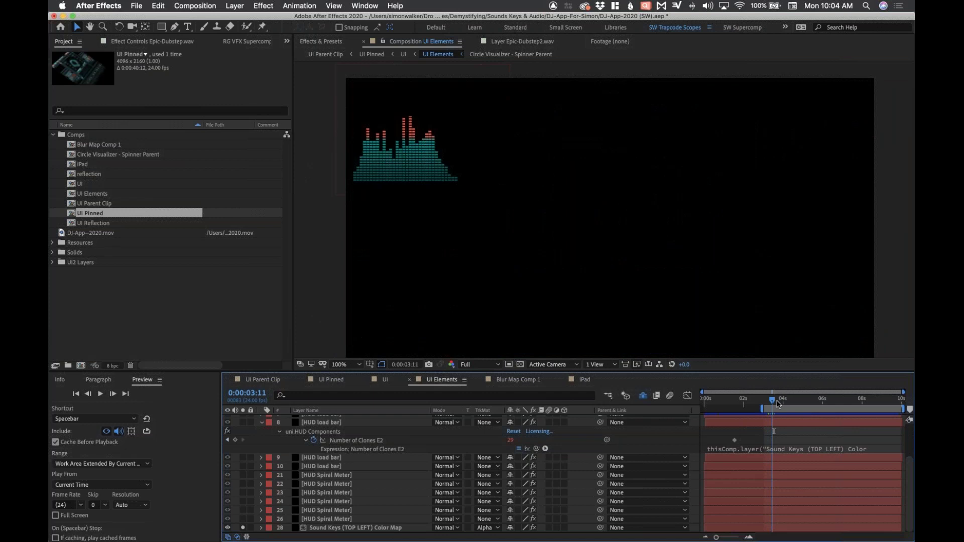
left_click_drag(782, 403, 772, 405)
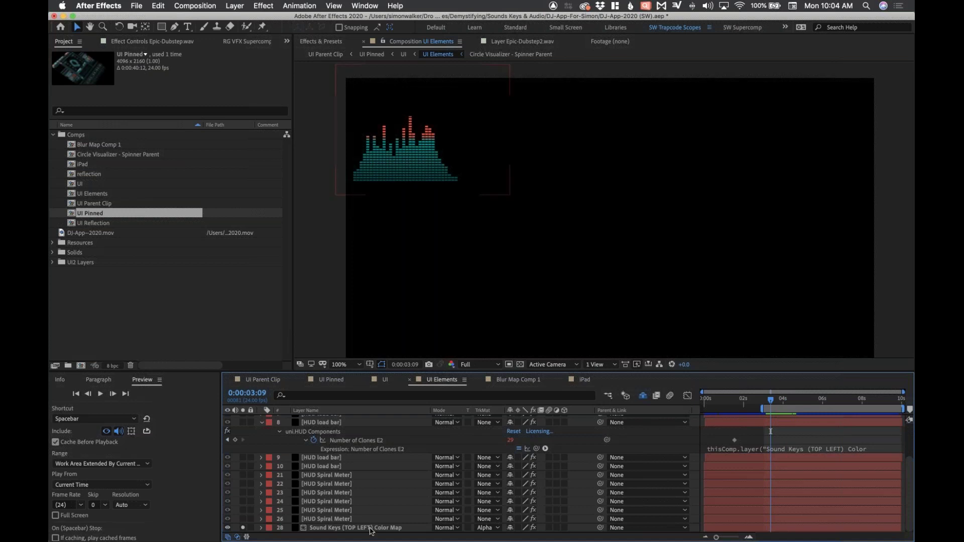
- Show the Sound Keys effect settings of the Sound Keys (TOP LEFT) Color Map layer and expand Quantize Value and Fill Segment
left_click(309, 529)
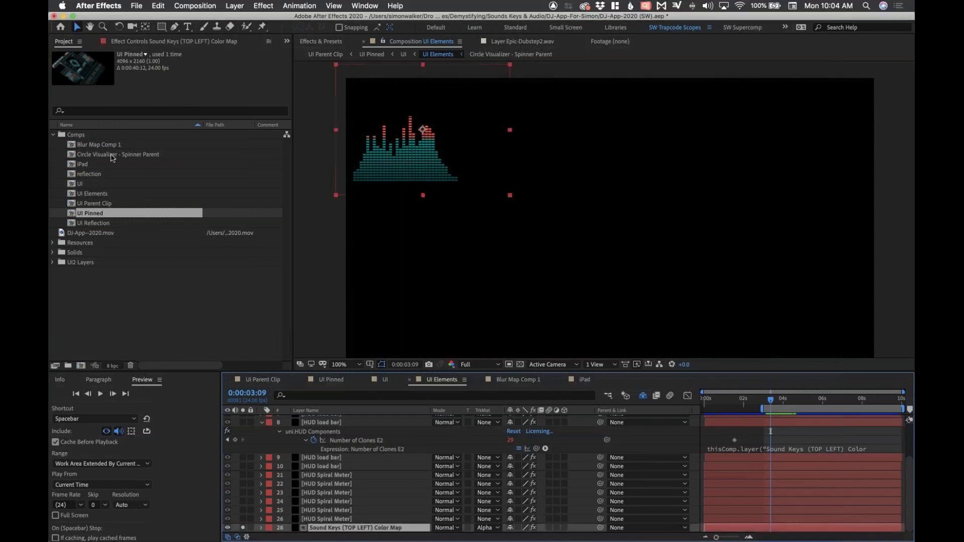
left_click(141, 45)
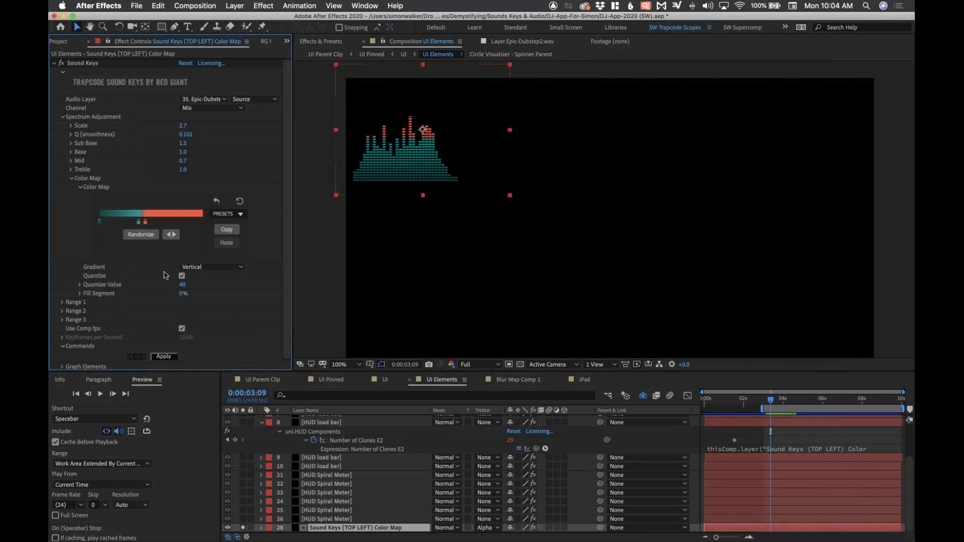
left_click(79, 294)
left_click(80, 284)
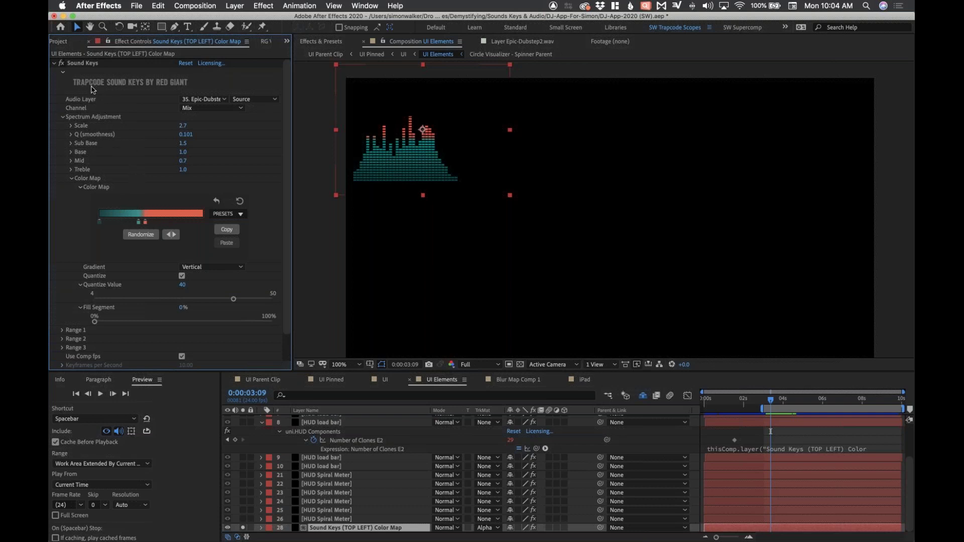
- Preview the soloed spectrum, unsolo the layer, and check the whole interface animation up to 0:00:04:03
left_click(776, 401)
key("space")
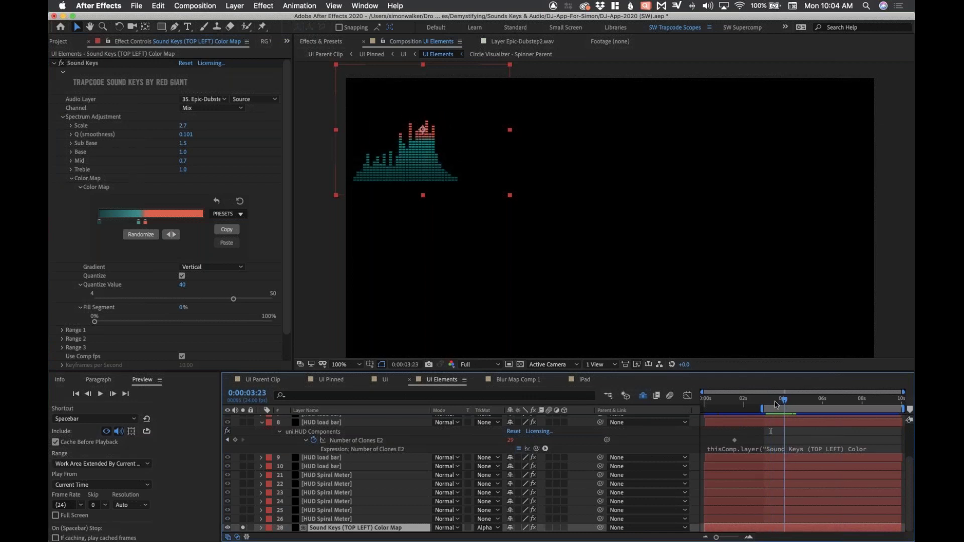
left_click(243, 528)
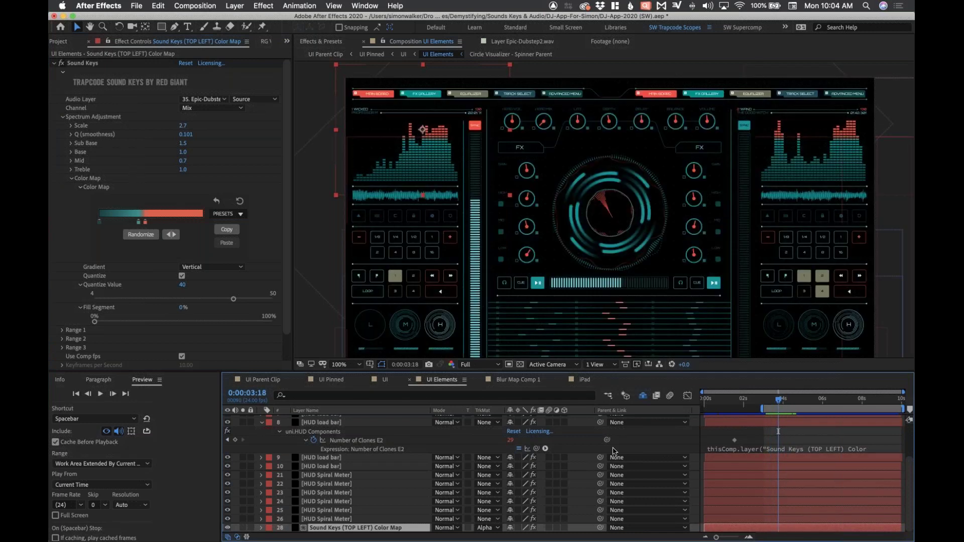
left_click(782, 403)
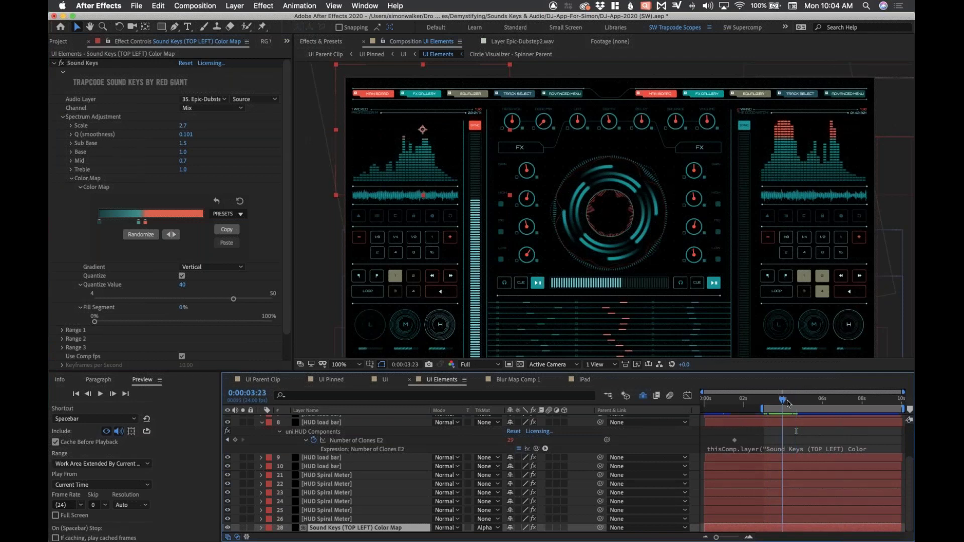
key("Page_Down")
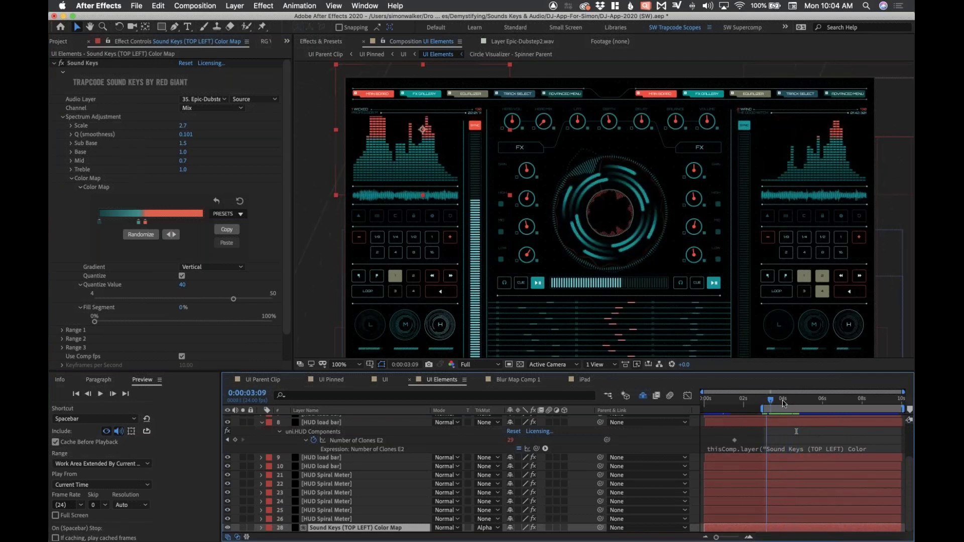
left_click_drag(770, 403, 787, 403)
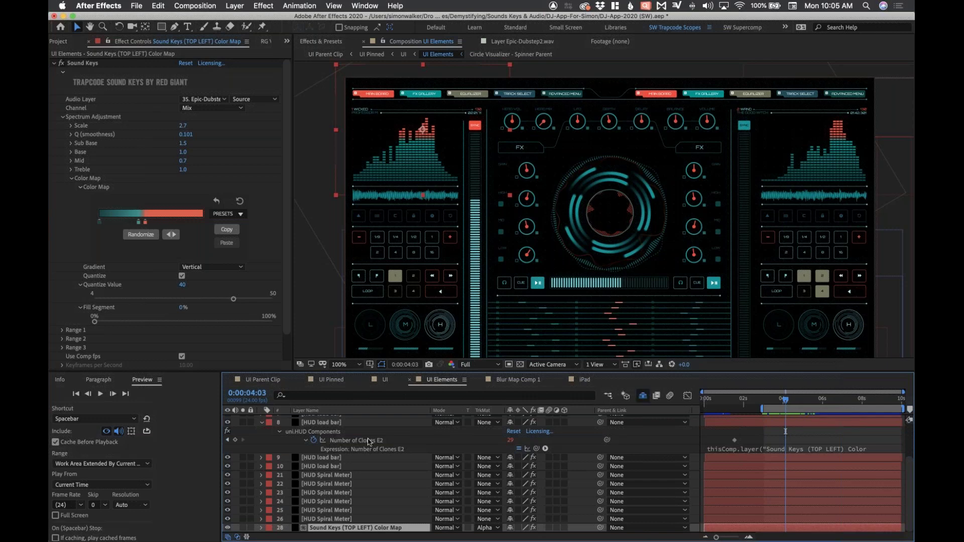
- Open the DJ-App--2020.mov footage from the project and review the finished shot up to 0:00:02:13
left_click(55, 43)
left_click(63, 234)
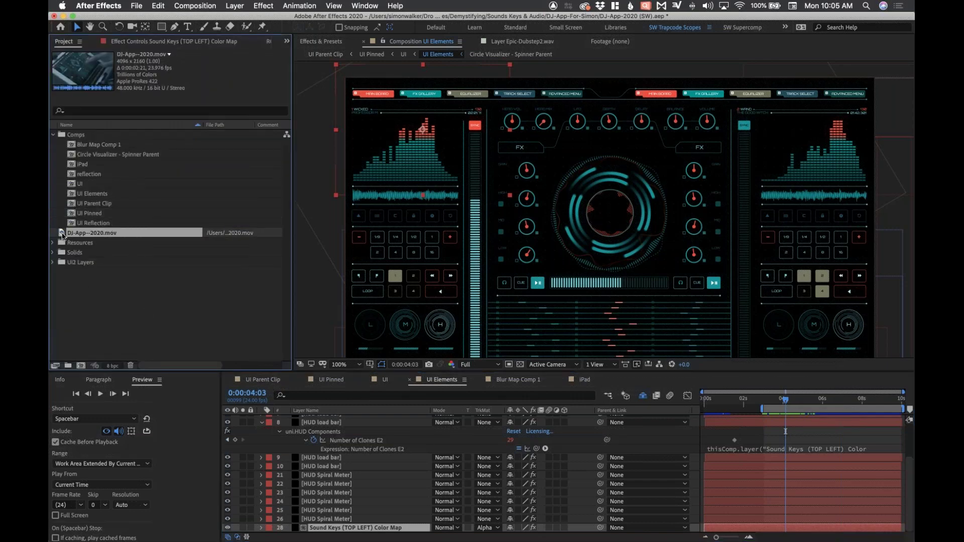
double_click(62, 234)
left_click(326, 342)
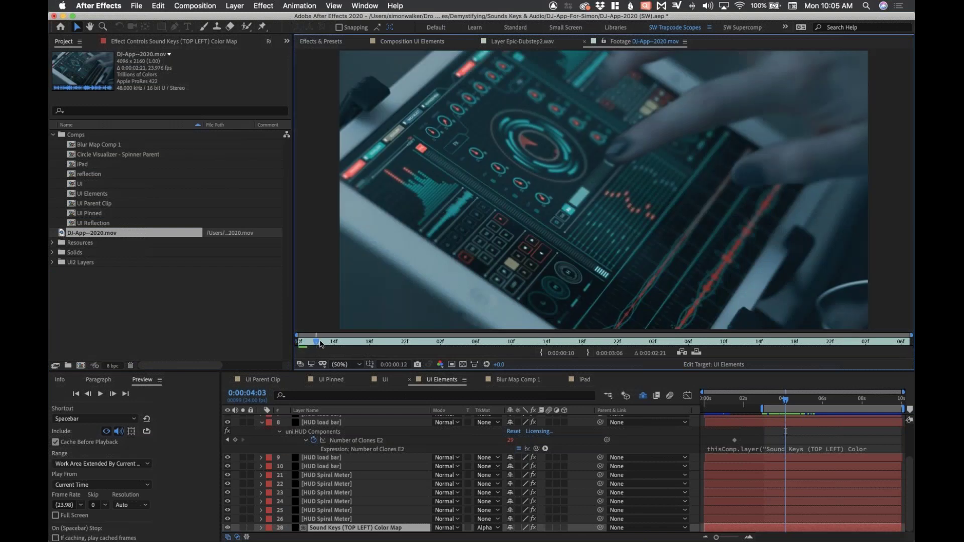
key("space")
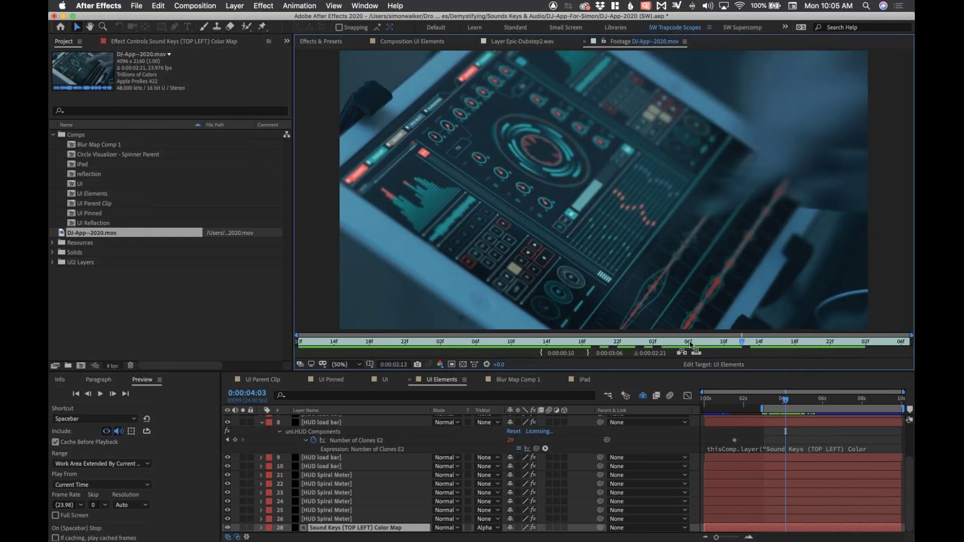
left_click_drag(569, 341, 752, 345)
- Switch to Chrome and look through the May to July 2020 schedule on Red Giant's free webinars page
key("super+Tab")
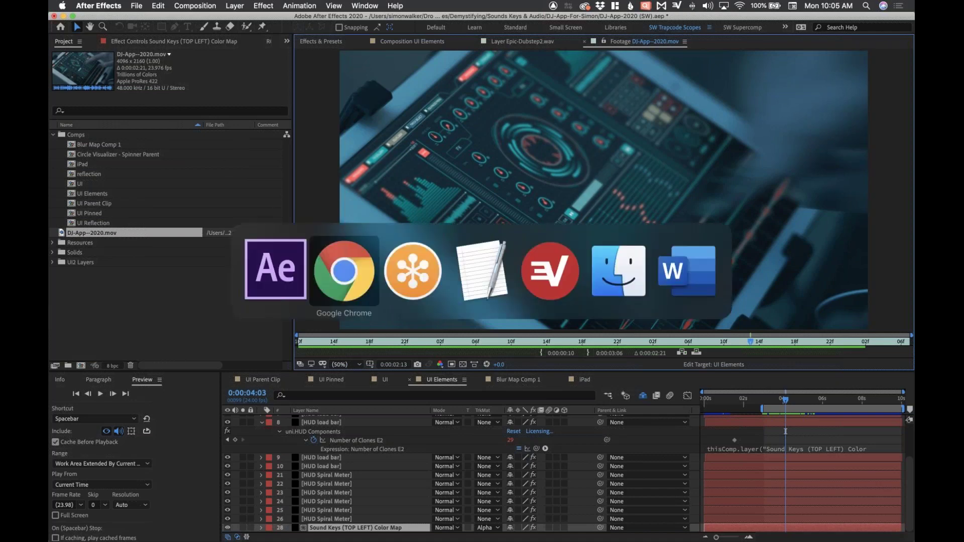
left_click(331, 260)
key("super+1")
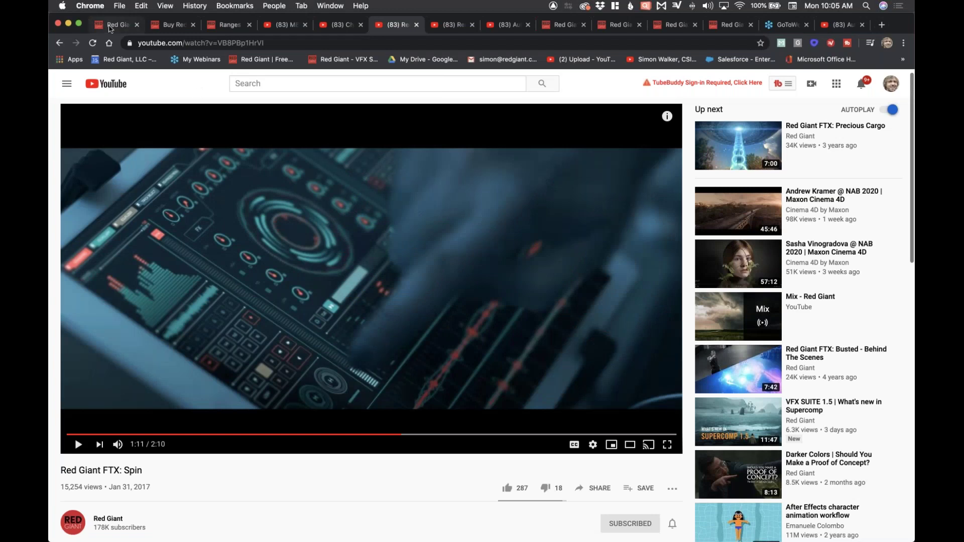
scroll(219, 319, "down", 2)
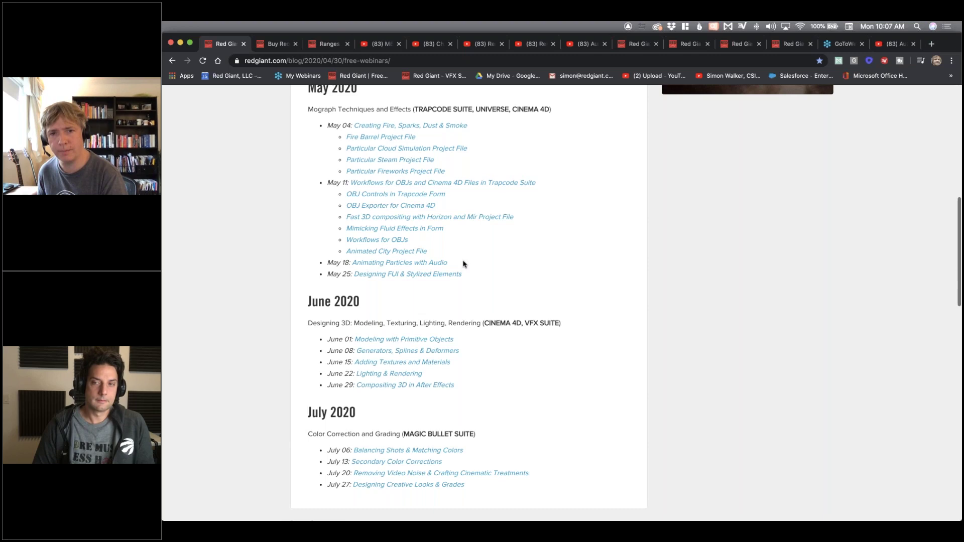
scroll(462, 264, "up", 3)
scroll(462, 263, "down", 5)
scroll(462, 263, "up", 5)
scroll(463, 265, "down", 3)
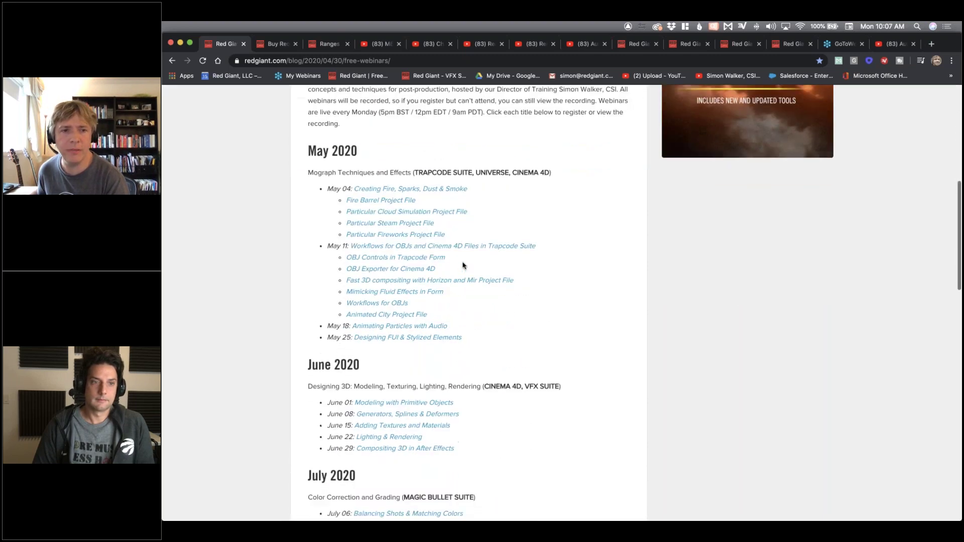